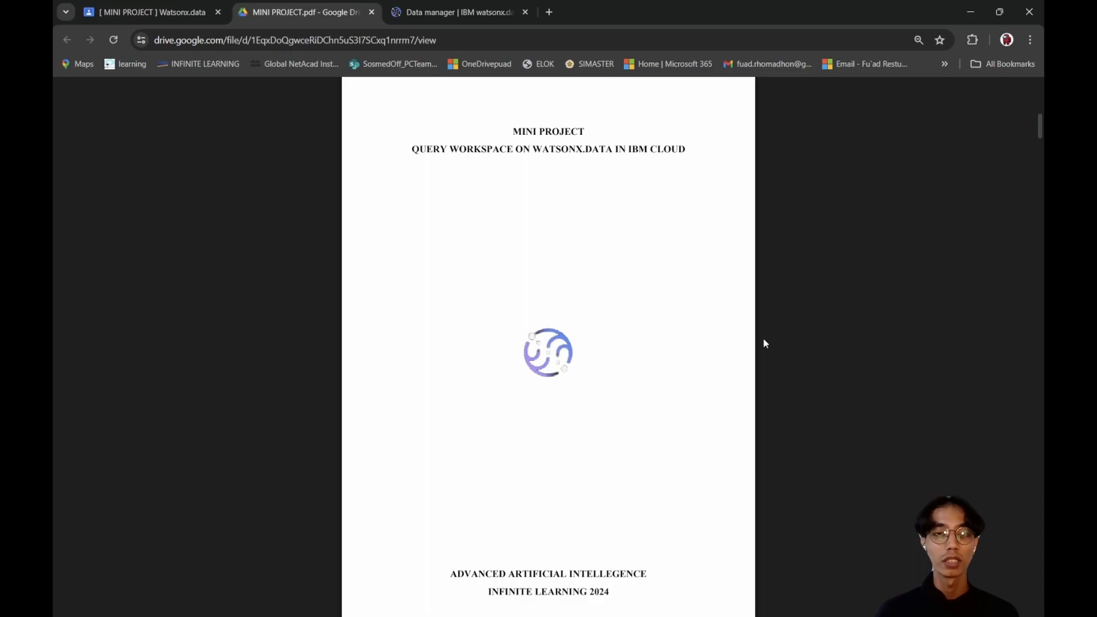
Step: Read the mini project's task page on the demo video, the schema and the required tables
{"action": "scroll", "coordinate": [710, 313], "scroll_direction": "down", "scroll_amount": 1}
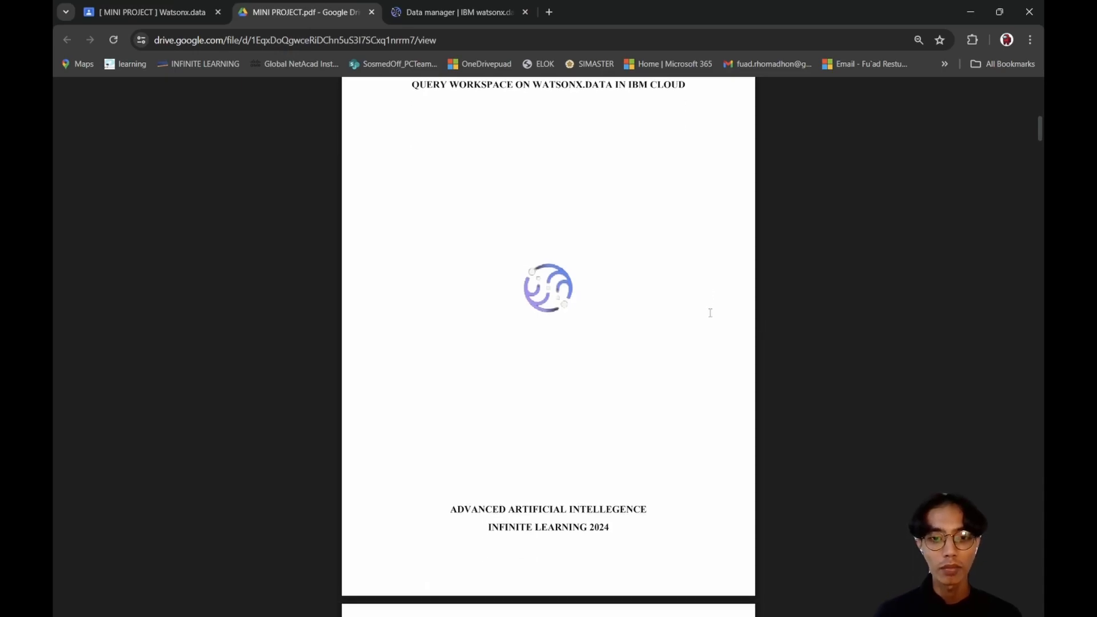
{"action": "scroll", "coordinate": [700, 321], "scroll_direction": "up", "scroll_amount": 1}
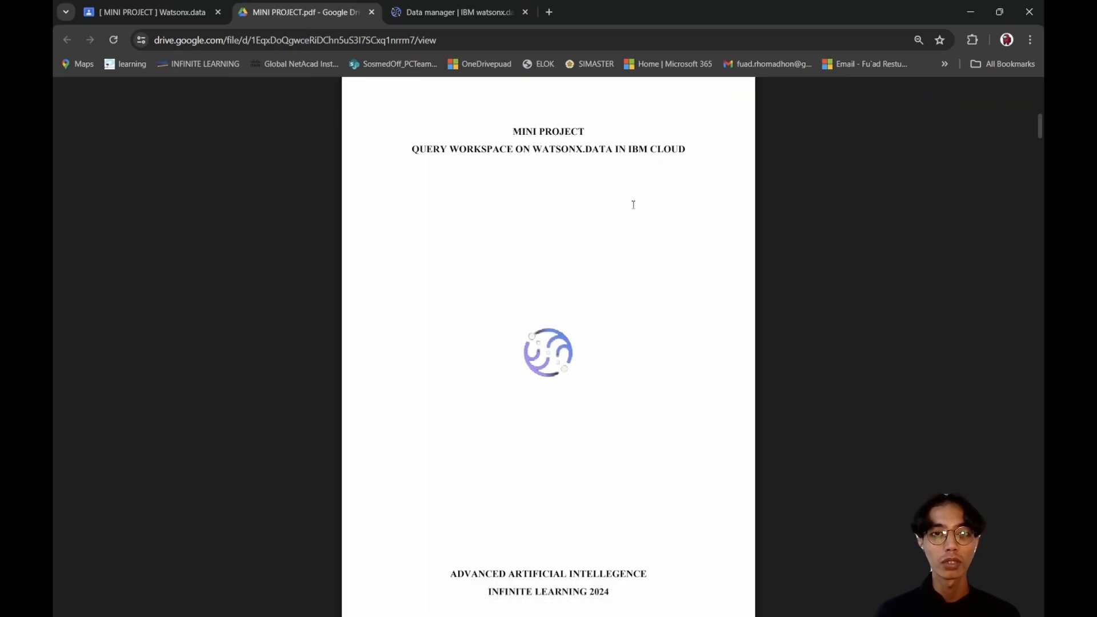
{"action": "scroll", "coordinate": [633, 204], "scroll_direction": "down", "scroll_amount": 10}
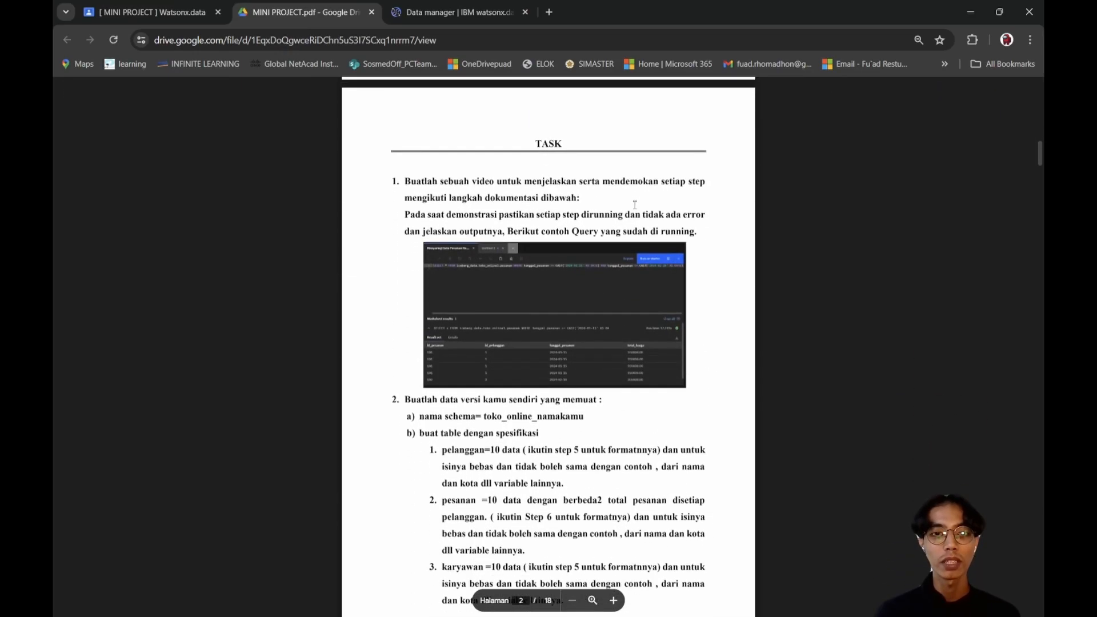
{"action": "scroll", "coordinate": [634, 205], "scroll_direction": "down", "scroll_amount": 1}
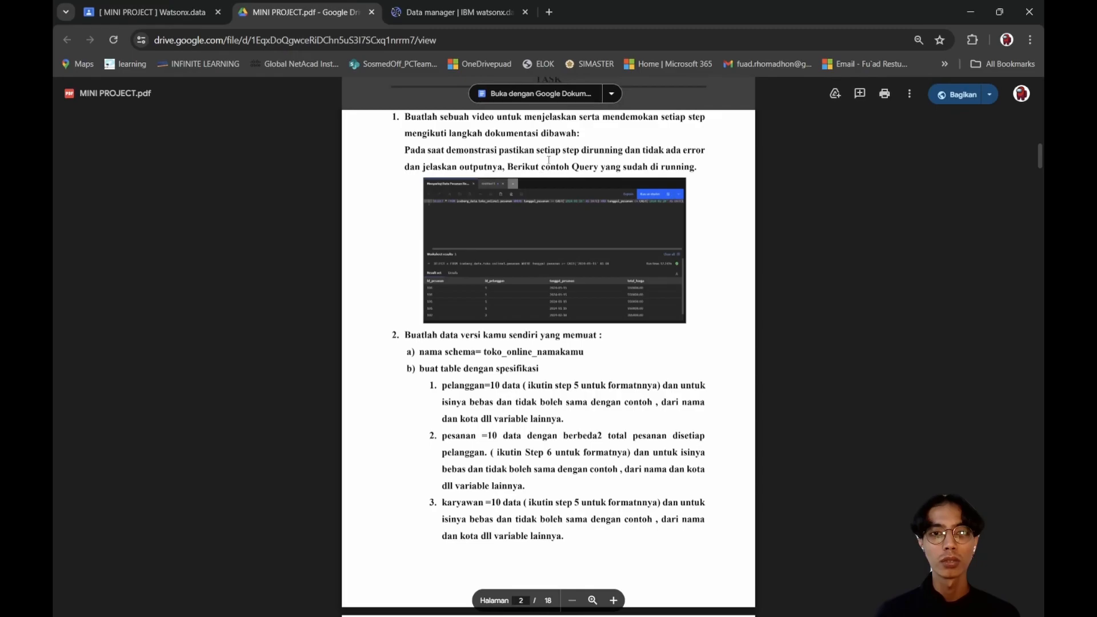
{"action": "scroll", "coordinate": [527, 188], "scroll_direction": "down", "scroll_amount": 1}
{"action": "scroll", "coordinate": [526, 188], "scroll_direction": "up", "scroll_amount": 1}
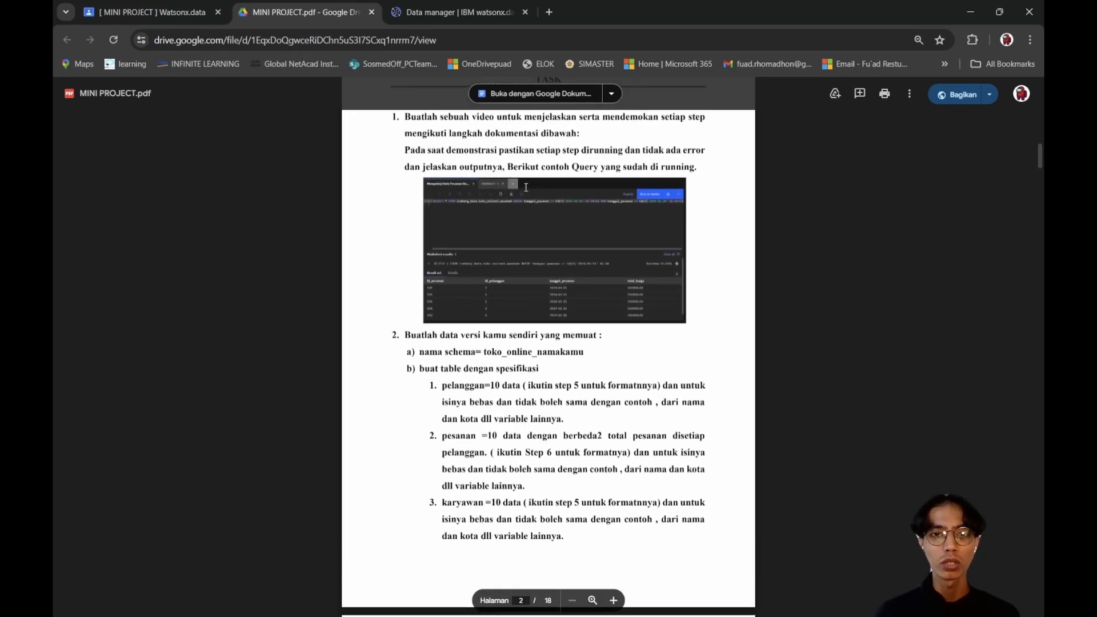
{"action": "scroll", "coordinate": [526, 187], "scroll_direction": "up", "scroll_amount": 1}
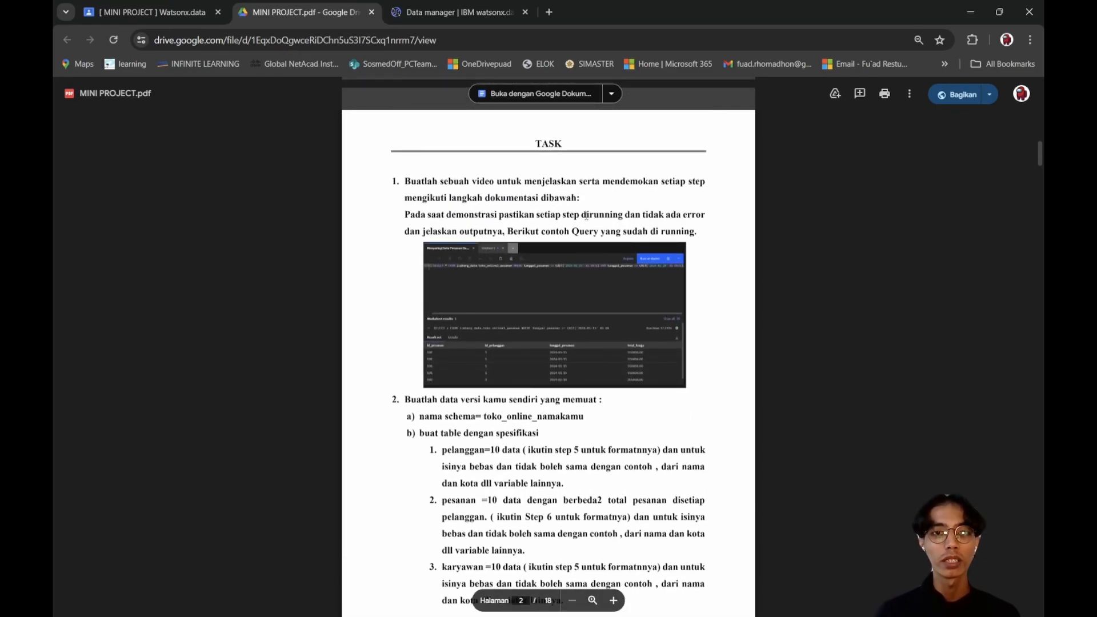
{"action": "scroll", "coordinate": [586, 216], "scroll_direction": "down", "scroll_amount": 1}
{"action": "scroll", "coordinate": [682, 222], "scroll_direction": "down", "scroll_amount": 1}
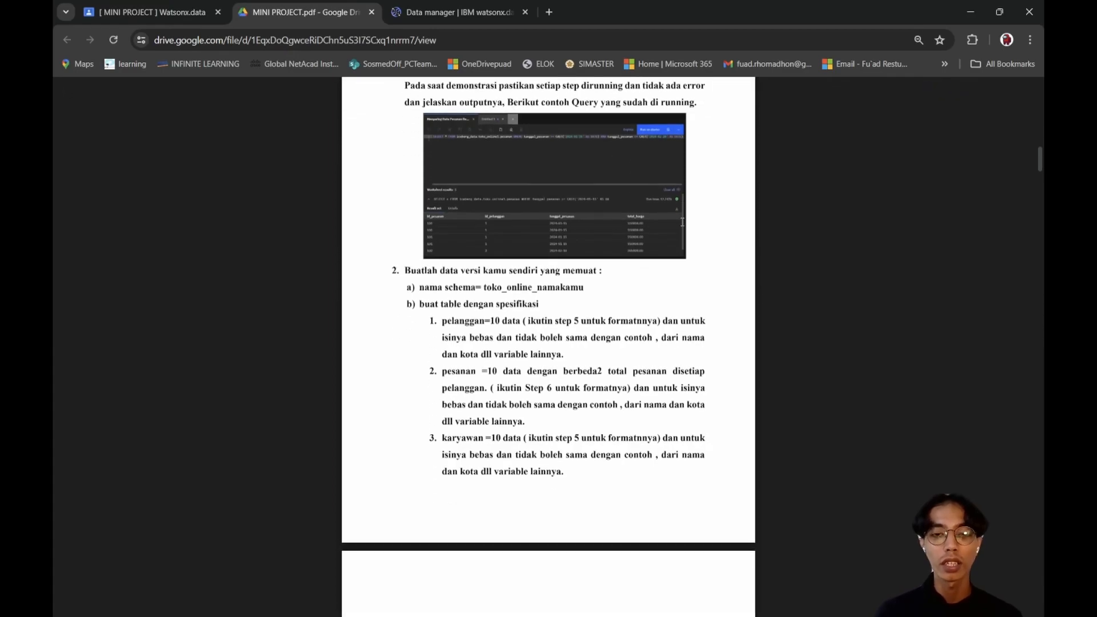
{"action": "scroll", "coordinate": [734, 230], "scroll_direction": "down", "scroll_amount": 4}
{"action": "scroll", "coordinate": [734, 230], "scroll_direction": "up", "scroll_amount": 3}
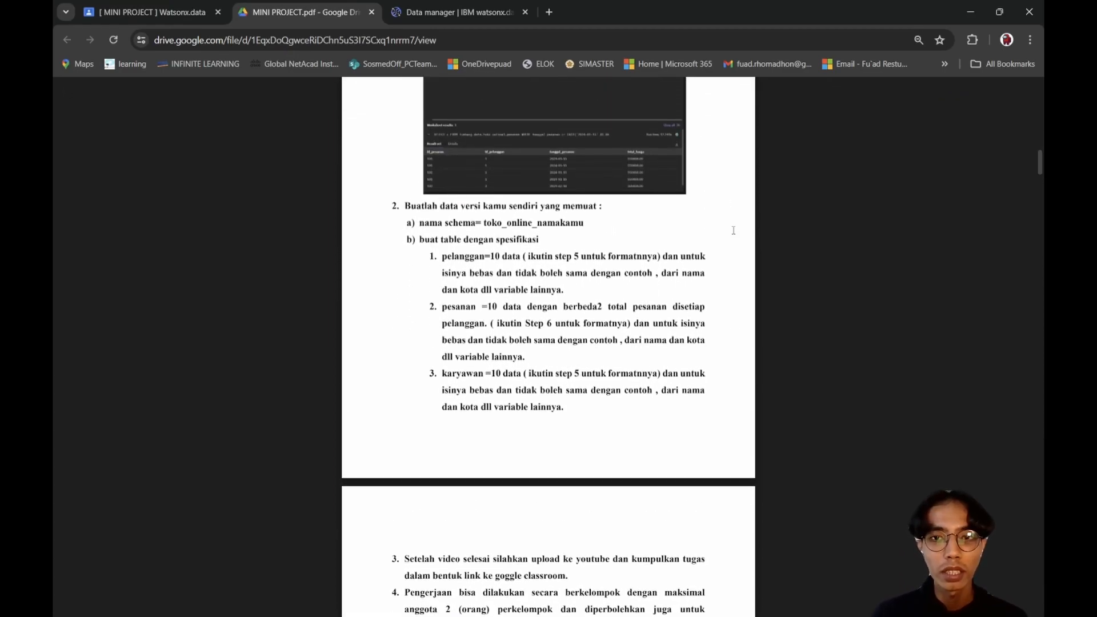
{"action": "scroll", "coordinate": [734, 230], "scroll_direction": "down", "scroll_amount": 1}
{"action": "left_click_drag", "start_coordinate": [1037, 165], "coordinate": [1011, 170]}
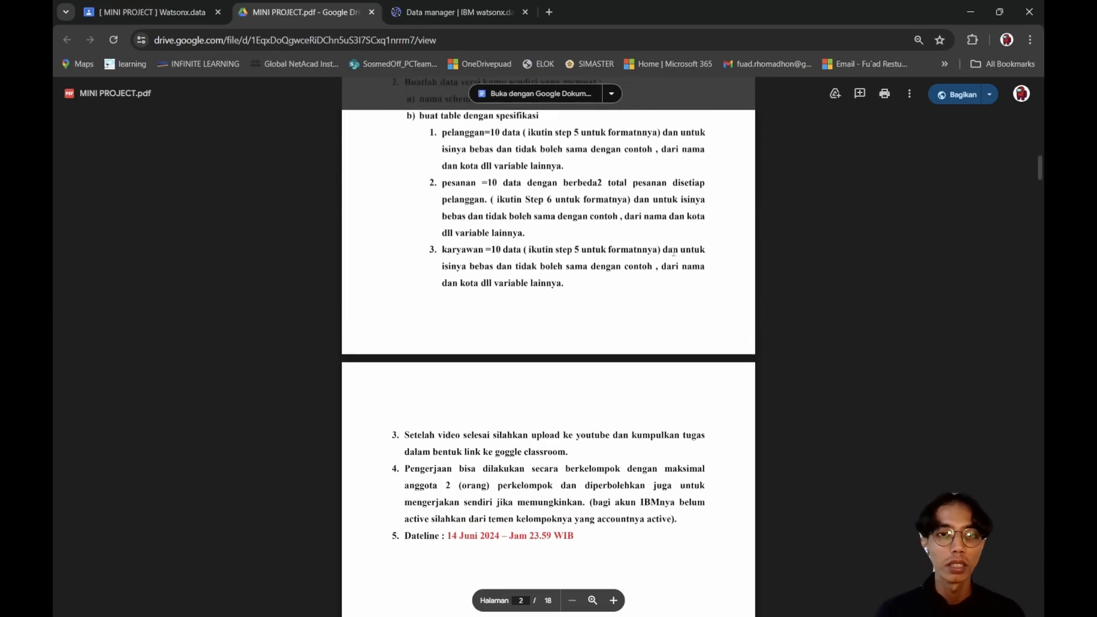
{"action": "scroll", "coordinate": [674, 251], "scroll_direction": "up", "scroll_amount": 4}
{"action": "scroll", "coordinate": [674, 252], "scroll_direction": "up", "scroll_amount": 1}
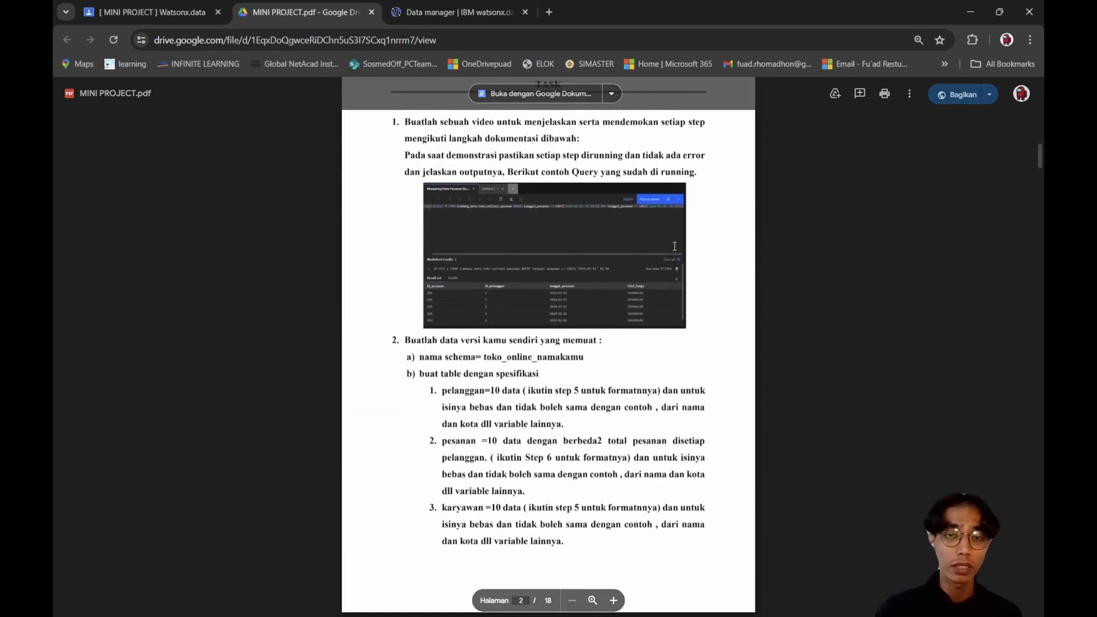
Step: Enlarge the task page and examine the schema naming rule and the pelanggan, pesanan and karyawan table specifications
{"action": "key", "text": "ctrl+plus"}
{"action": "key", "text": "ctrl+plus"}
{"action": "key", "text": "ctrl+plus"}
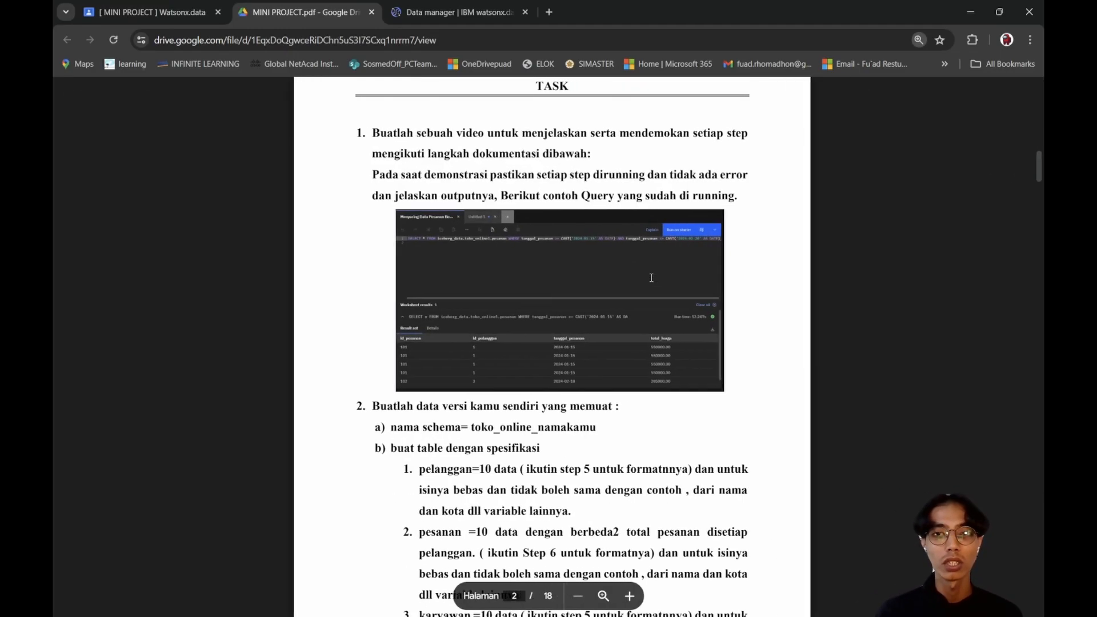
{"action": "scroll", "coordinate": [651, 278], "scroll_direction": "down", "scroll_amount": 2}
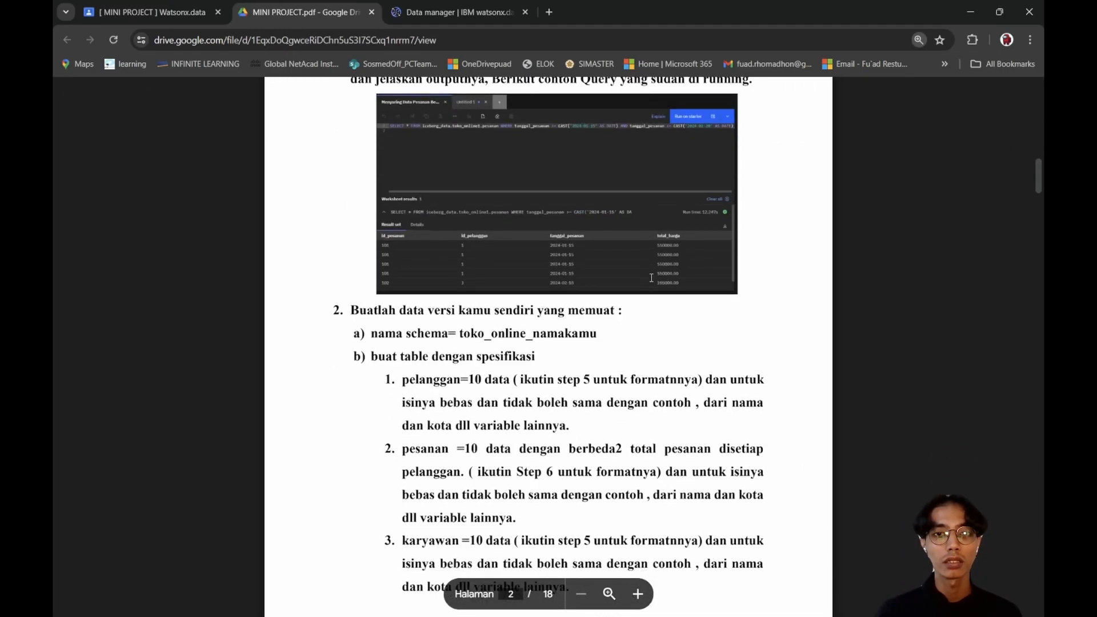
{"action": "scroll", "coordinate": [652, 278], "scroll_direction": "down", "scroll_amount": 1}
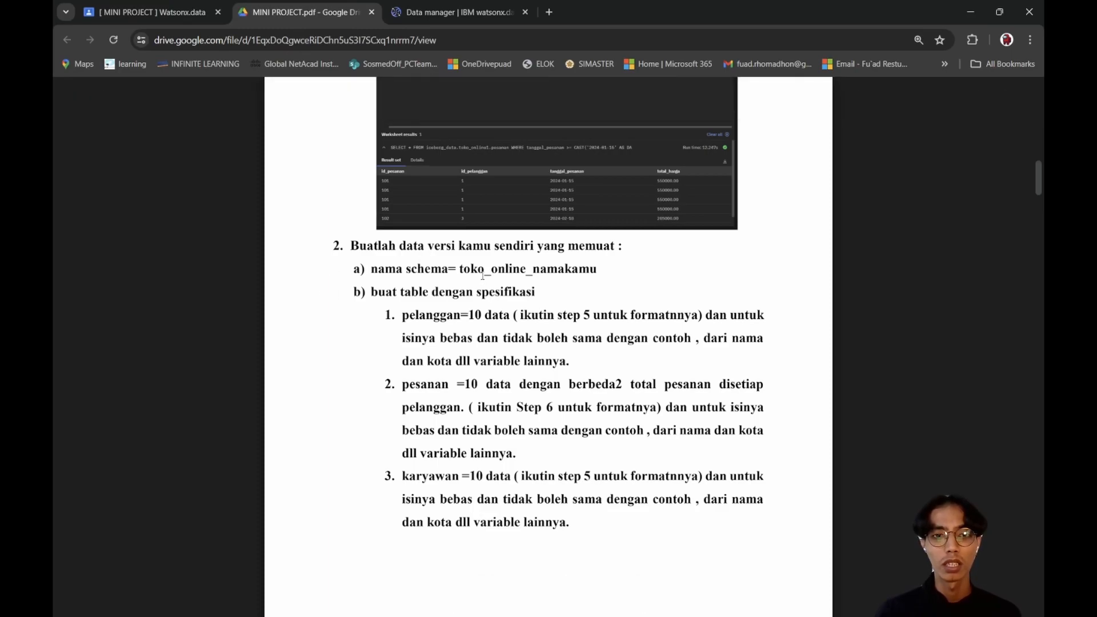
{"action": "scroll", "coordinate": [483, 287], "scroll_direction": "down", "scroll_amount": 1}
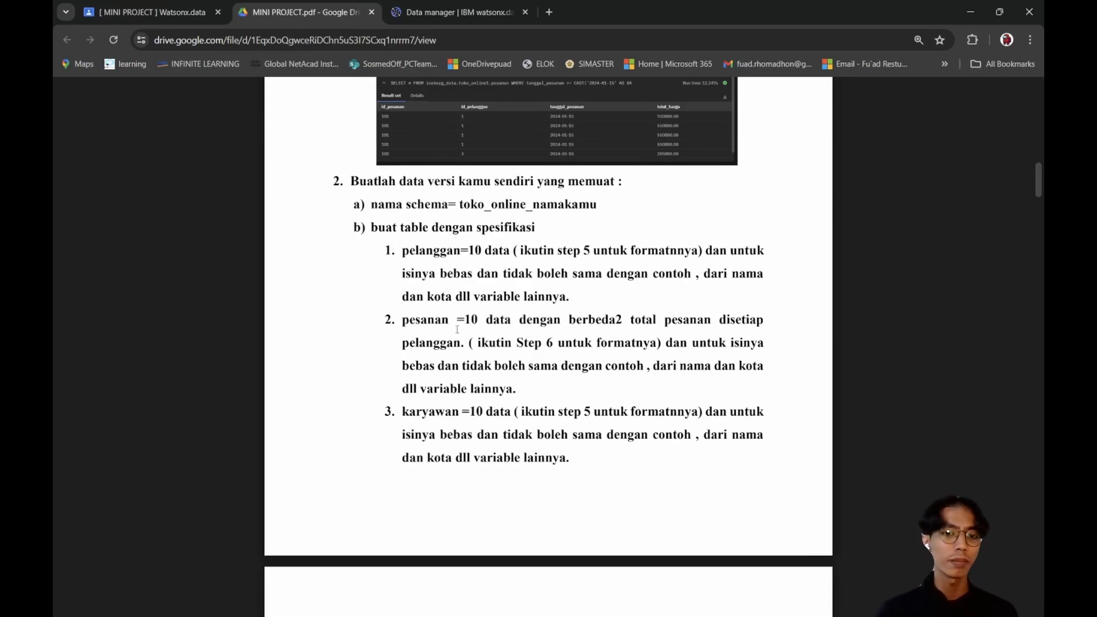
Step: Read the submission rules, group size limit and deadline on page 3 of the project document
{"action": "scroll", "coordinate": [475, 348], "scroll_direction": "down", "scroll_amount": 8}
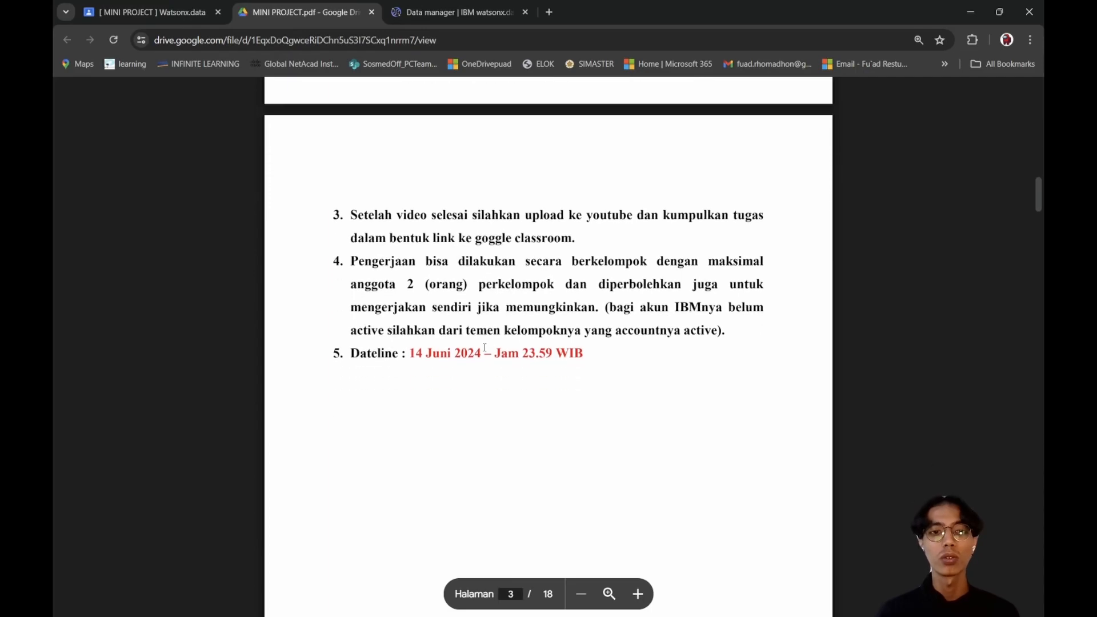
{"action": "scroll", "coordinate": [485, 347], "scroll_direction": "up", "scroll_amount": 1}
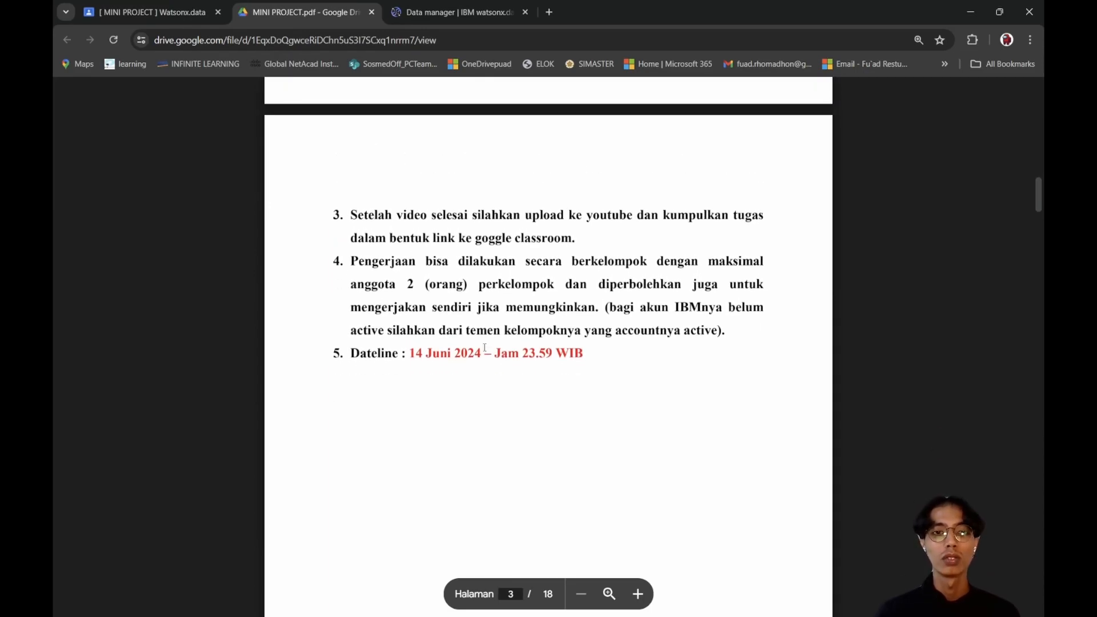
{"action": "scroll", "coordinate": [484, 348], "scroll_direction": "down", "scroll_amount": 3}
{"action": "key", "text": "ctrl+plus"}
{"action": "key", "text": "ctrl+minus"}
{"action": "scroll", "coordinate": [485, 347], "scroll_direction": "up", "scroll_amount": 2}
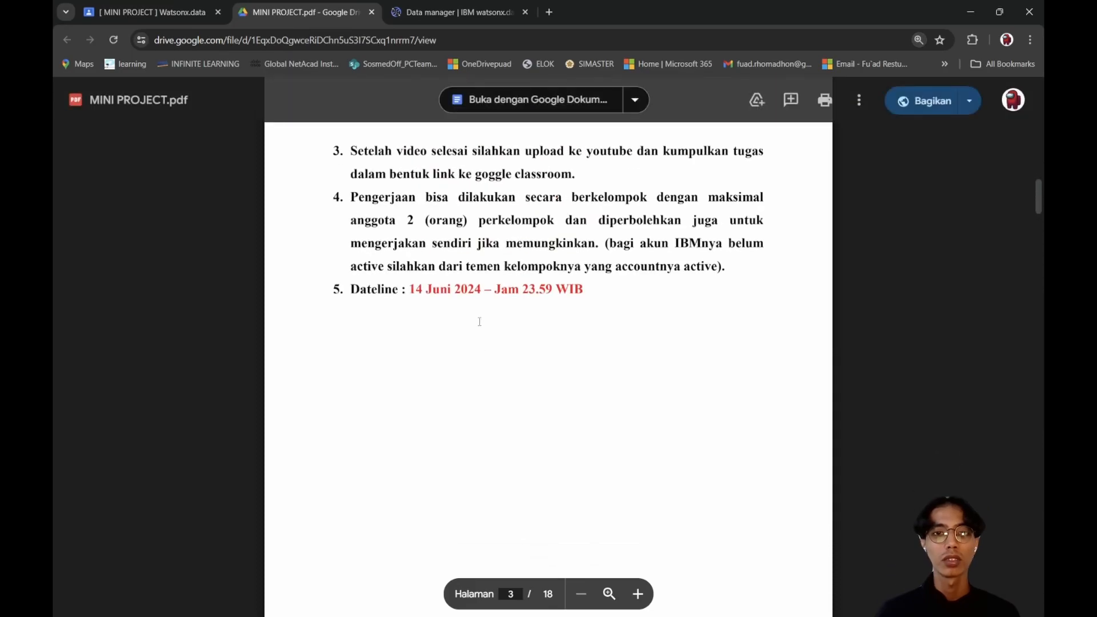
Step: Read the Langkah 1-2 section on why schemas matter and how to create one through Data Manager
{"action": "scroll", "coordinate": [483, 313], "scroll_direction": "down", "scroll_amount": 8}
{"action": "key", "text": "ctrl+minus"}
{"action": "scroll", "coordinate": [477, 309], "scroll_direction": "down", "scroll_amount": 4}
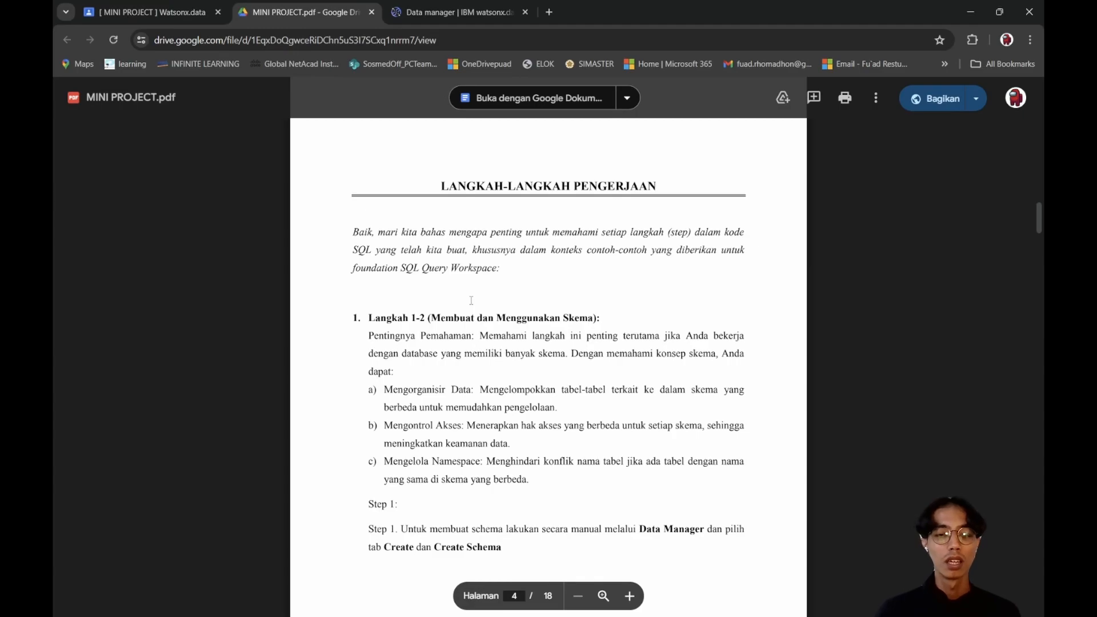
{"action": "scroll", "coordinate": [486, 299], "scroll_direction": "down", "scroll_amount": 1}
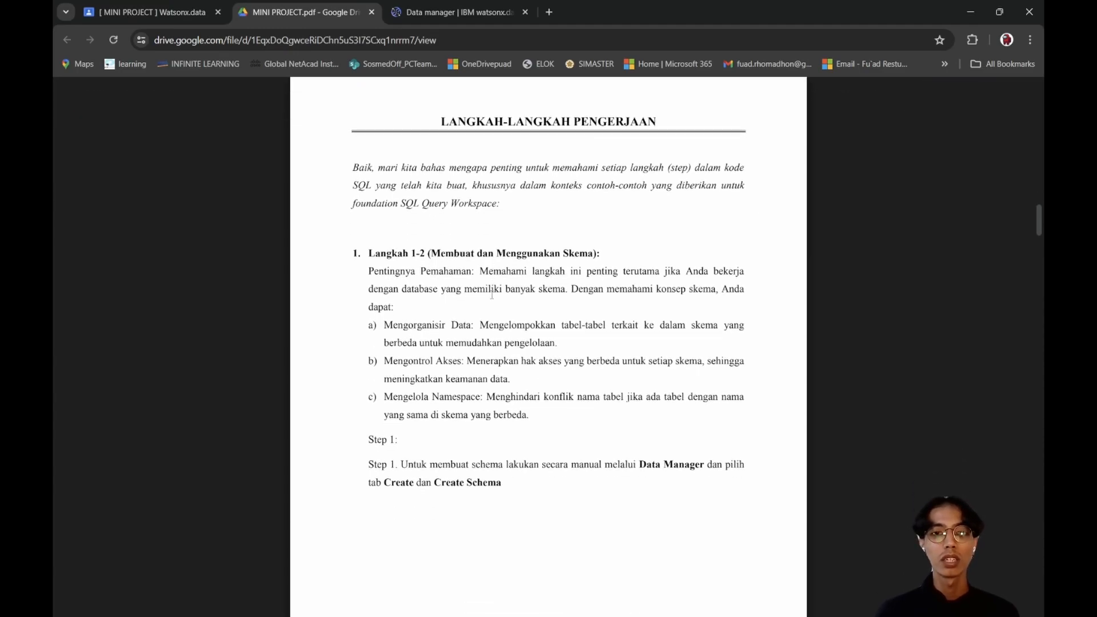
{"action": "scroll", "coordinate": [563, 223], "scroll_direction": "down", "scroll_amount": 4}
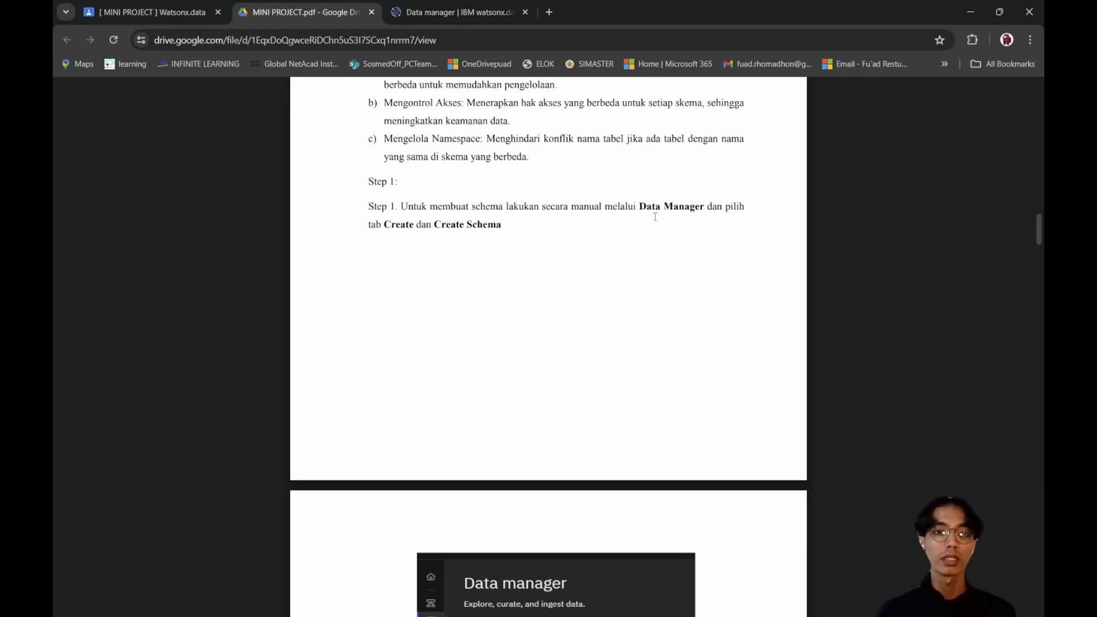
{"action": "scroll", "coordinate": [508, 230], "scroll_direction": "down", "scroll_amount": 5}
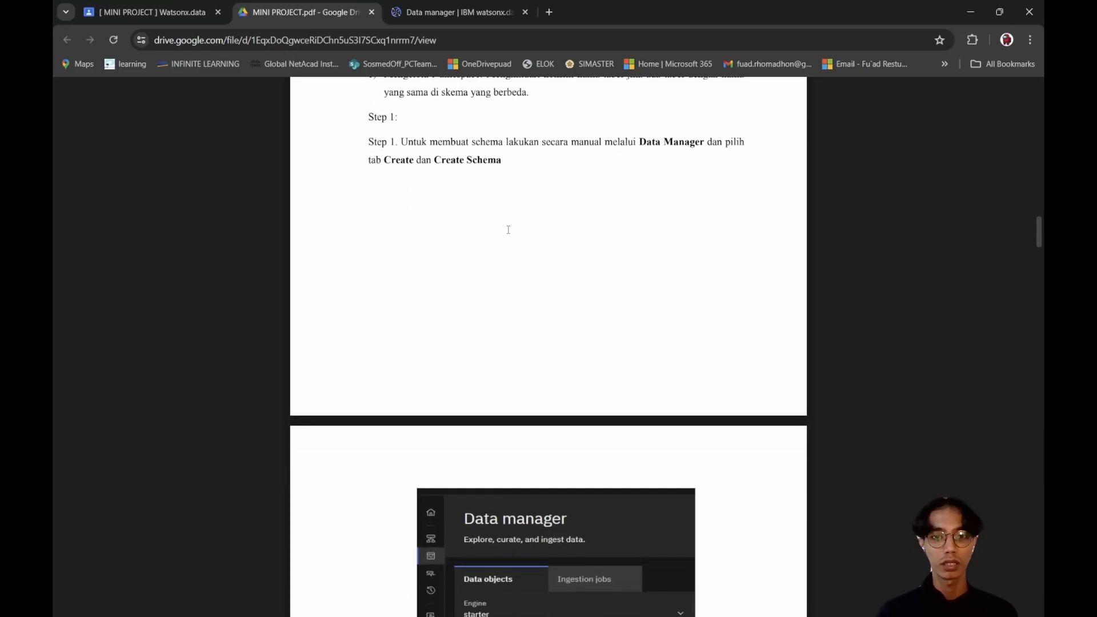
Step: Switch to IBM watsonx.data, view its home page and return to the Data manager
{"action": "left_click", "coordinate": [435, 12]}
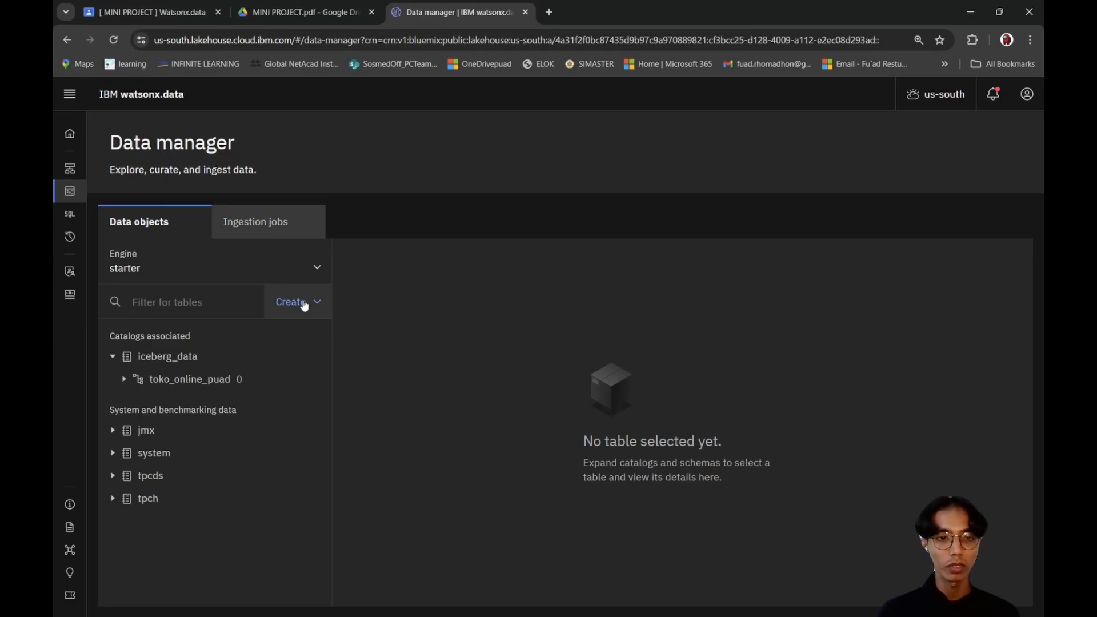
{"action": "left_click", "coordinate": [304, 304]}
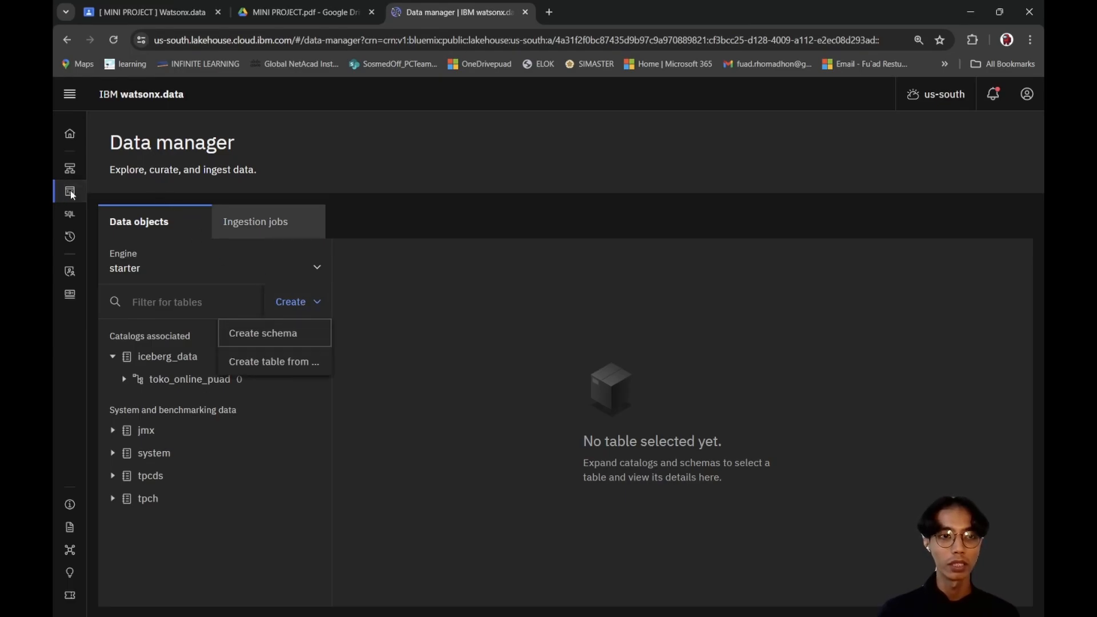
{"action": "left_click", "coordinate": [72, 141]}
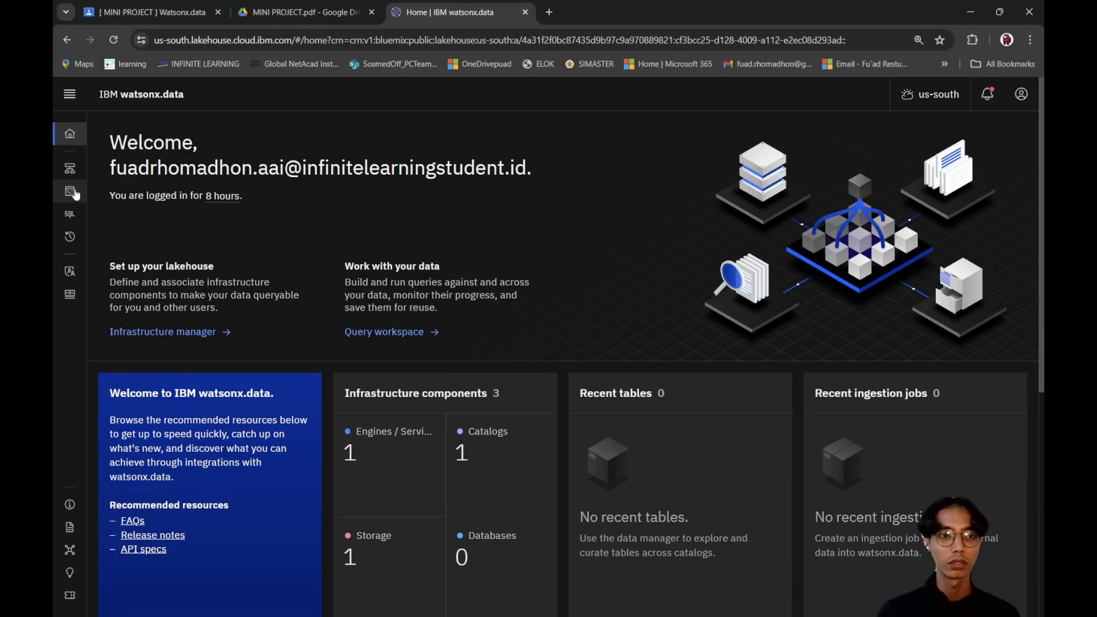
{"action": "left_click", "coordinate": [72, 191]}
{"action": "left_click", "coordinate": [69, 132]}
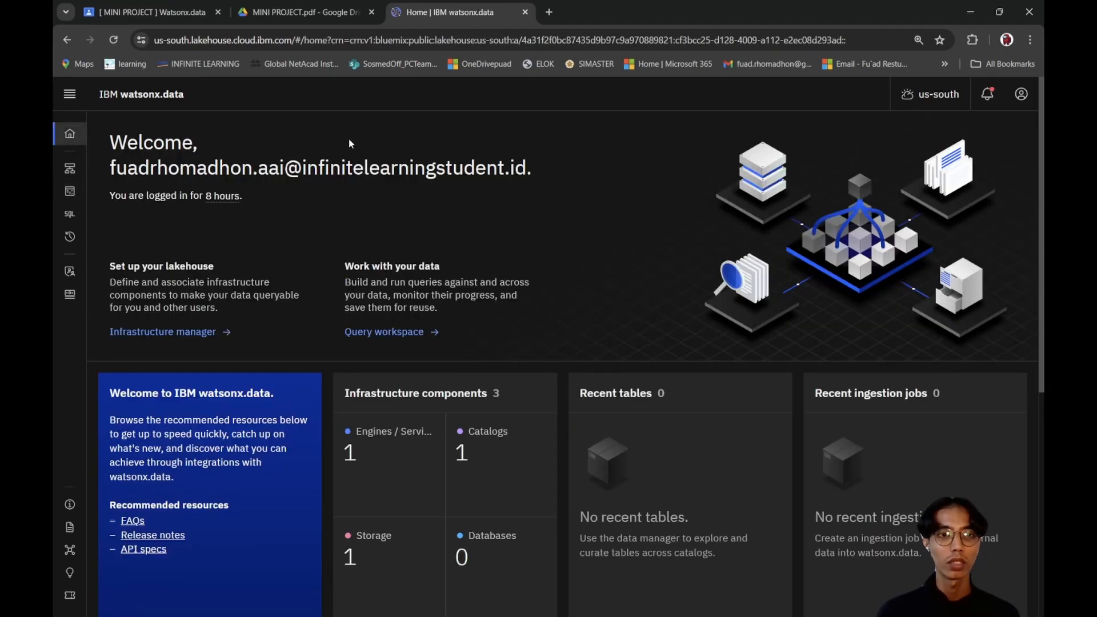
{"action": "left_click", "coordinate": [70, 191]}
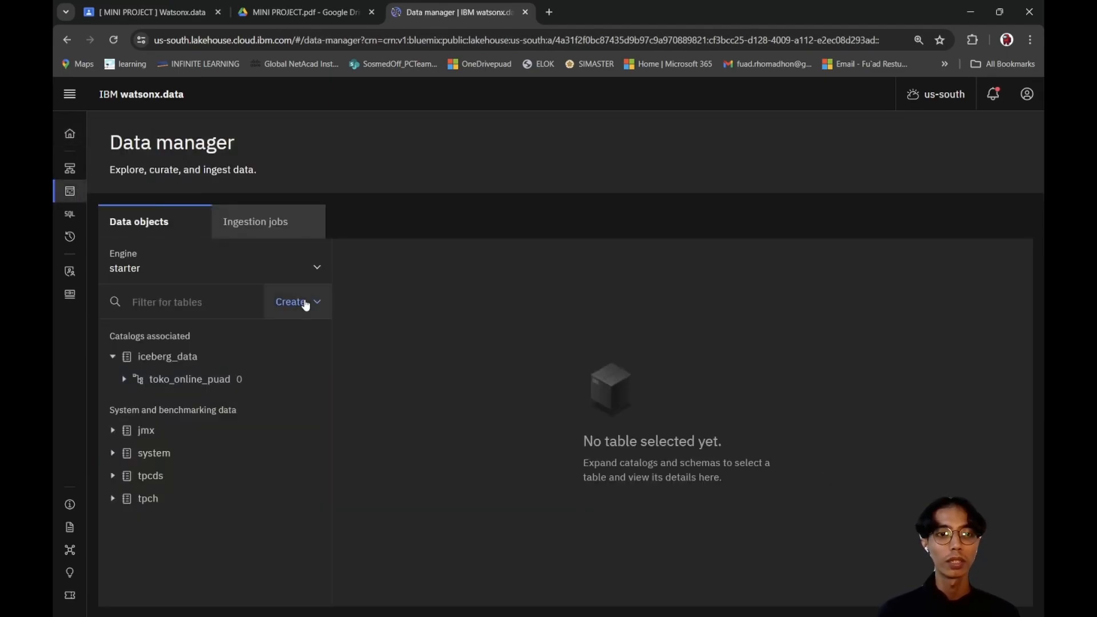
{"action": "left_click", "coordinate": [303, 302]}
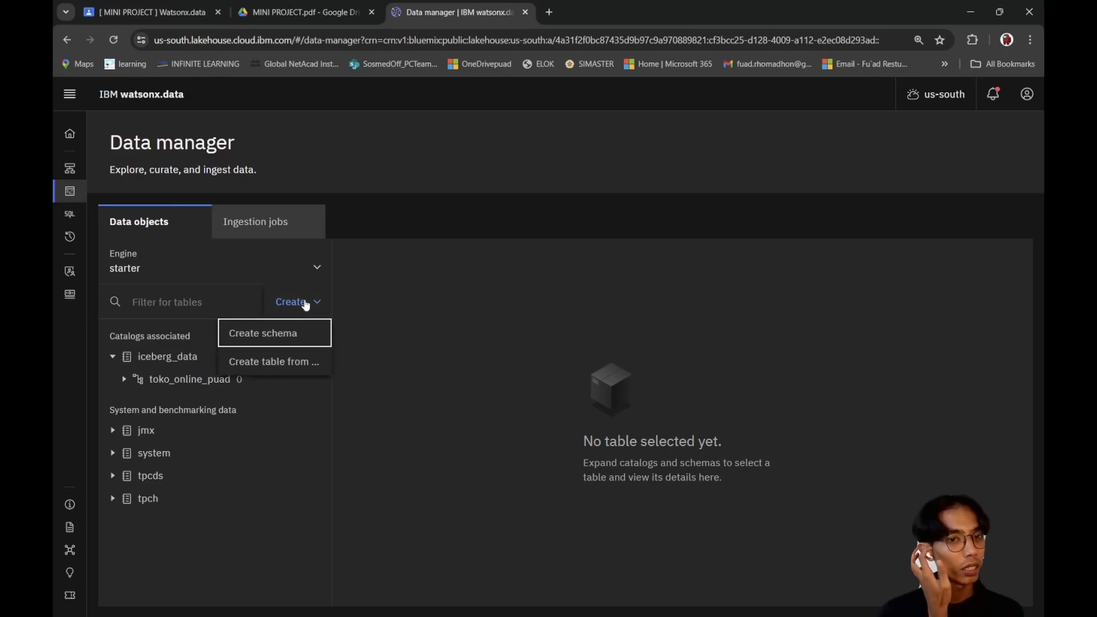
{"action": "left_click", "coordinate": [289, 331]}
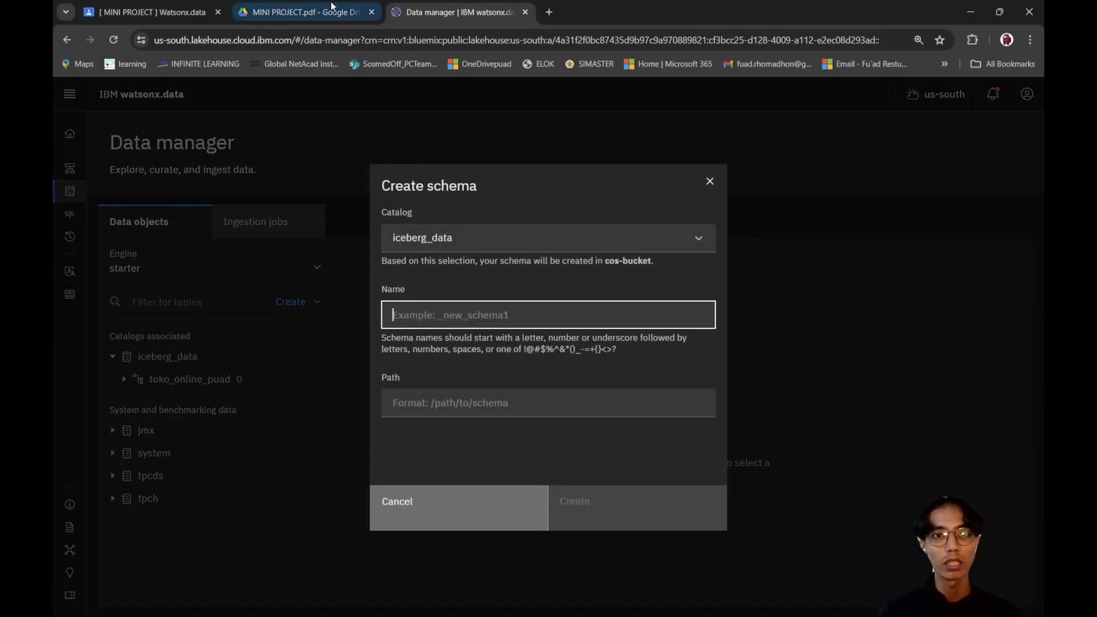
{"action": "left_click", "coordinate": [302, 12]}
{"action": "scroll", "coordinate": [562, 296], "scroll_direction": "up", "scroll_amount": 12}
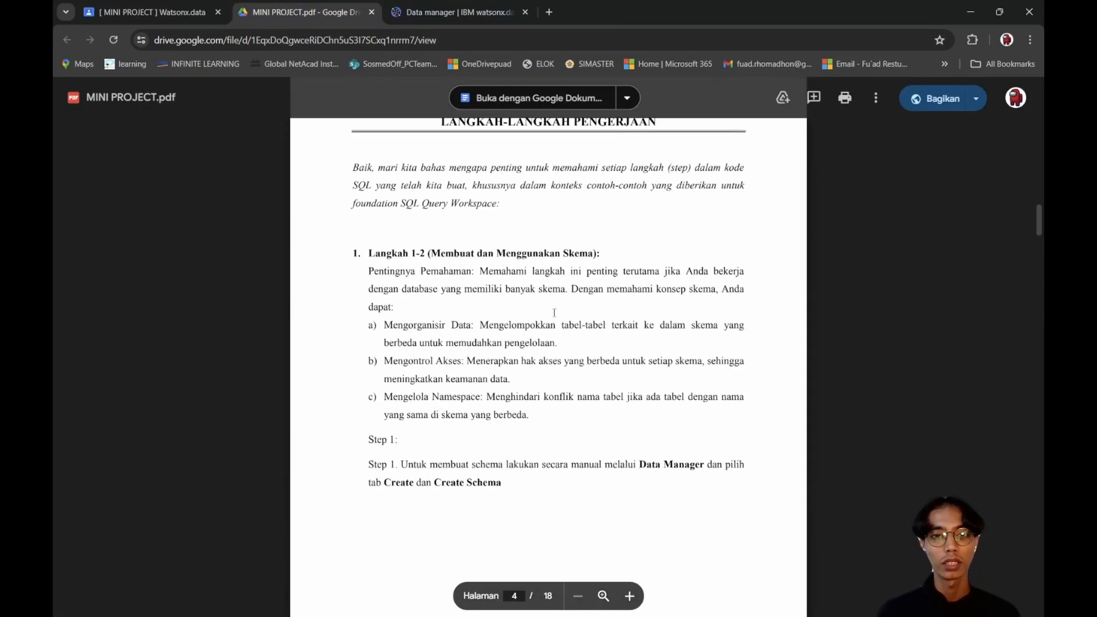
{"action": "scroll", "coordinate": [558, 333], "scroll_direction": "up", "scroll_amount": 5}
{"action": "scroll", "coordinate": [559, 333], "scroll_direction": "down", "scroll_amount": 10}
{"action": "scroll", "coordinate": [559, 333], "scroll_direction": "down", "scroll_amount": 5}
{"action": "left_click", "coordinate": [425, 13]}
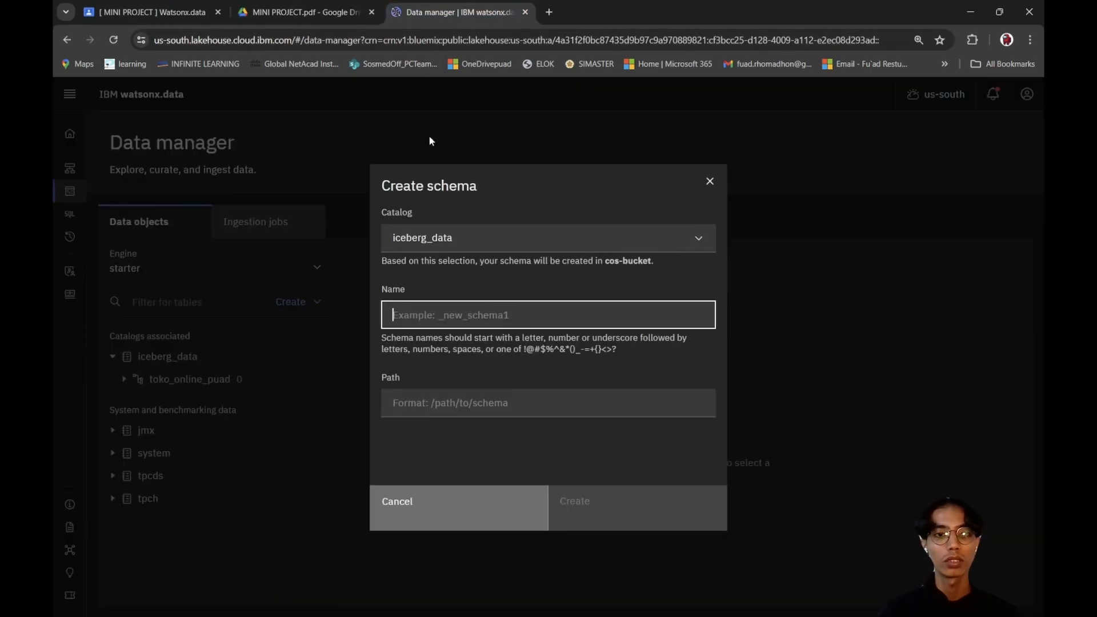
{"action": "left_click", "coordinate": [471, 312]}
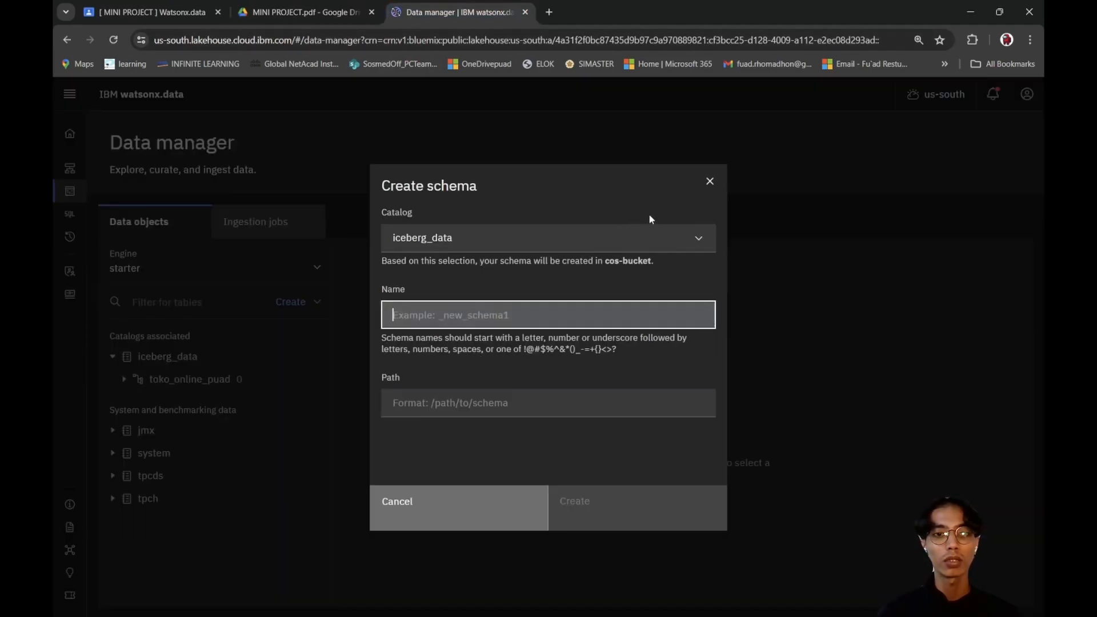
{"action": "left_click", "coordinate": [707, 182]}
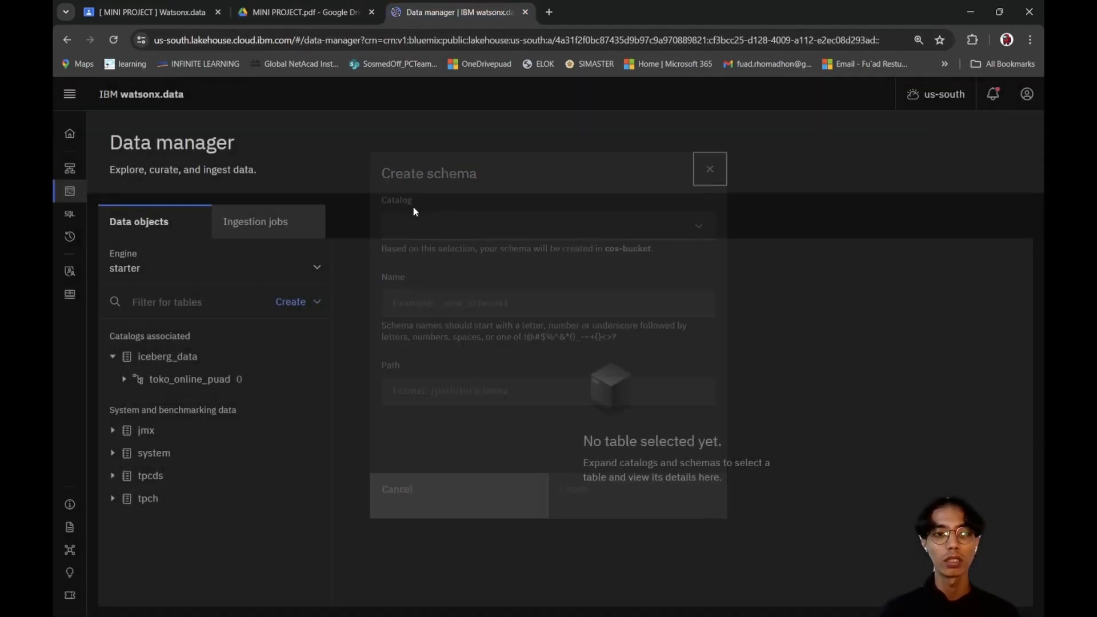
Step: Open the Query workspace and review the worksheet's CREATE TABLE statement for toko_online_puad.pelanggan
{"action": "left_click", "coordinate": [71, 216]}
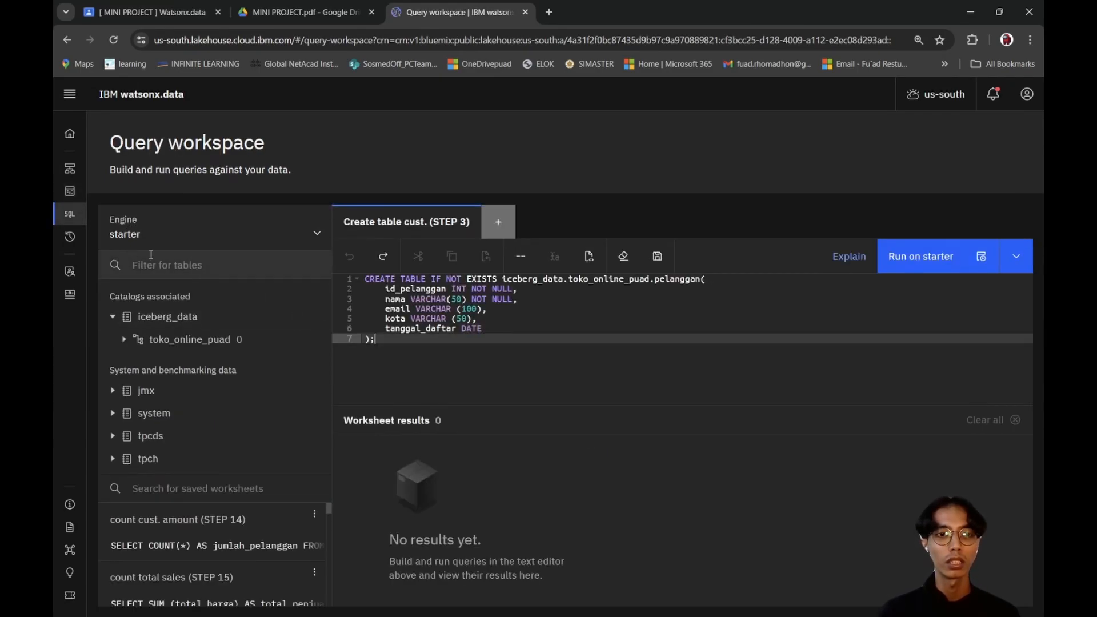
{"action": "left_click", "coordinate": [512, 304]}
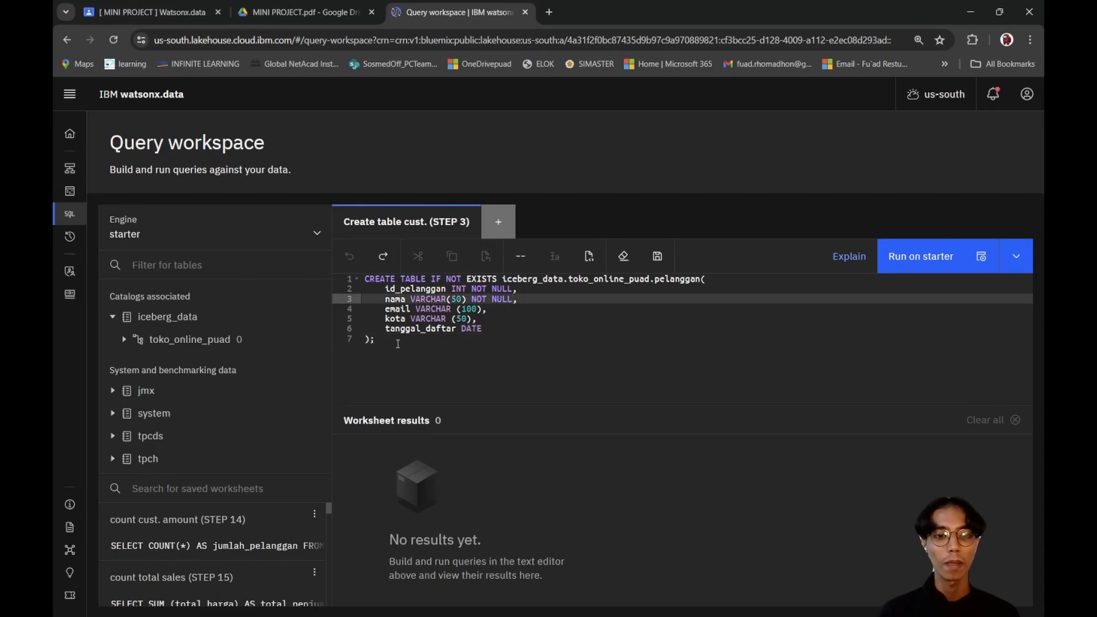
{"action": "left_click", "coordinate": [564, 312]}
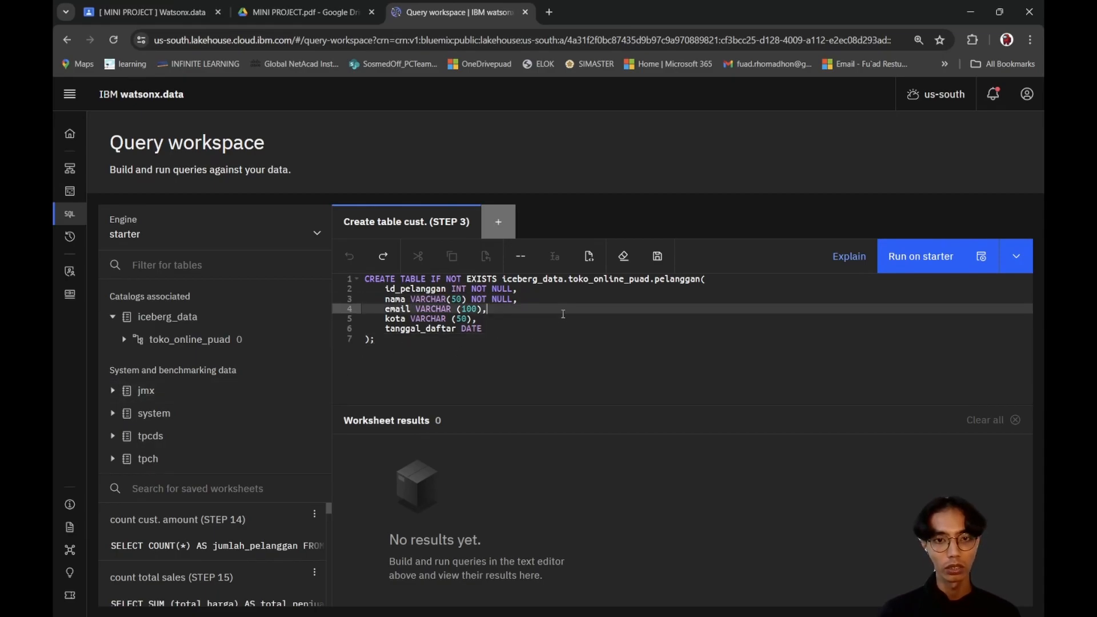
Step: Switch to the MINI PROJECT.pdf document and read the Langkah 3-4 section on table structure and the Step 3 pelanggan table statement
{"action": "key", "text": "Tab"}
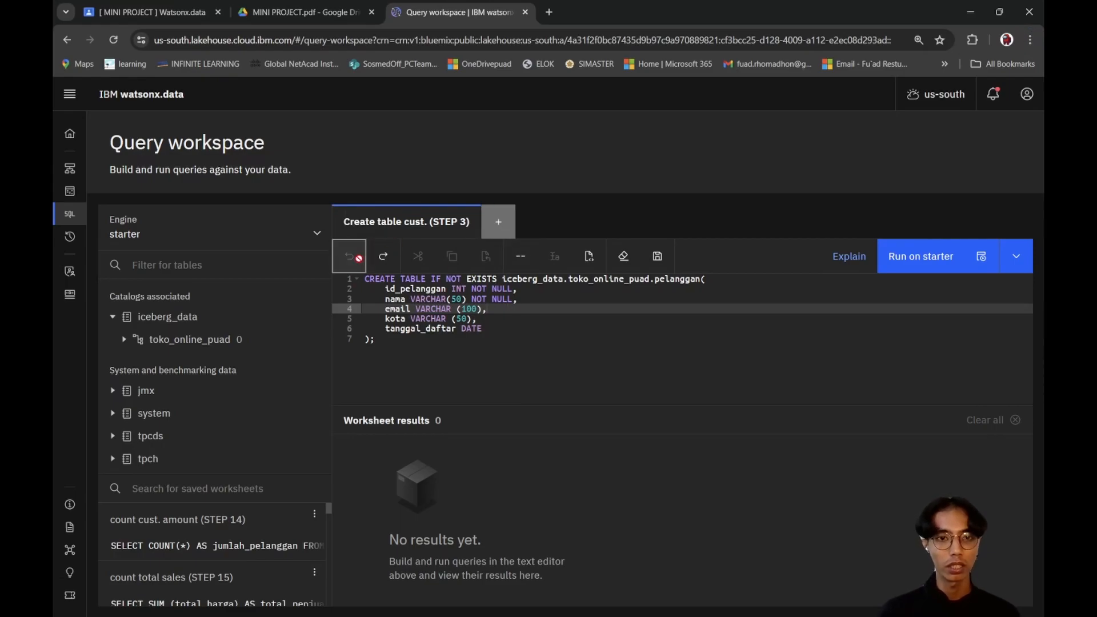
{"action": "left_click", "coordinate": [305, 10]}
{"action": "scroll", "coordinate": [539, 333], "scroll_direction": "down", "scroll_amount": 10}
{"action": "scroll", "coordinate": [539, 325], "scroll_direction": "up", "scroll_amount": 4}
{"action": "scroll", "coordinate": [540, 324], "scroll_direction": "down", "scroll_amount": 2}
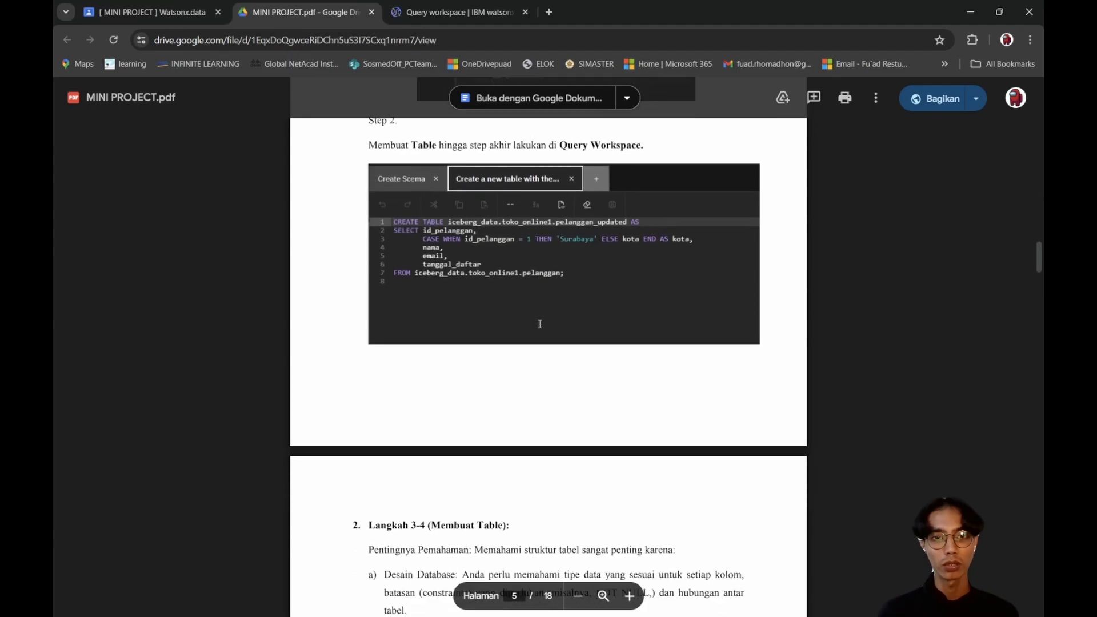
{"action": "scroll", "coordinate": [539, 324], "scroll_direction": "down", "scroll_amount": 1}
{"action": "scroll", "coordinate": [539, 324], "scroll_direction": "up", "scroll_amount": 1}
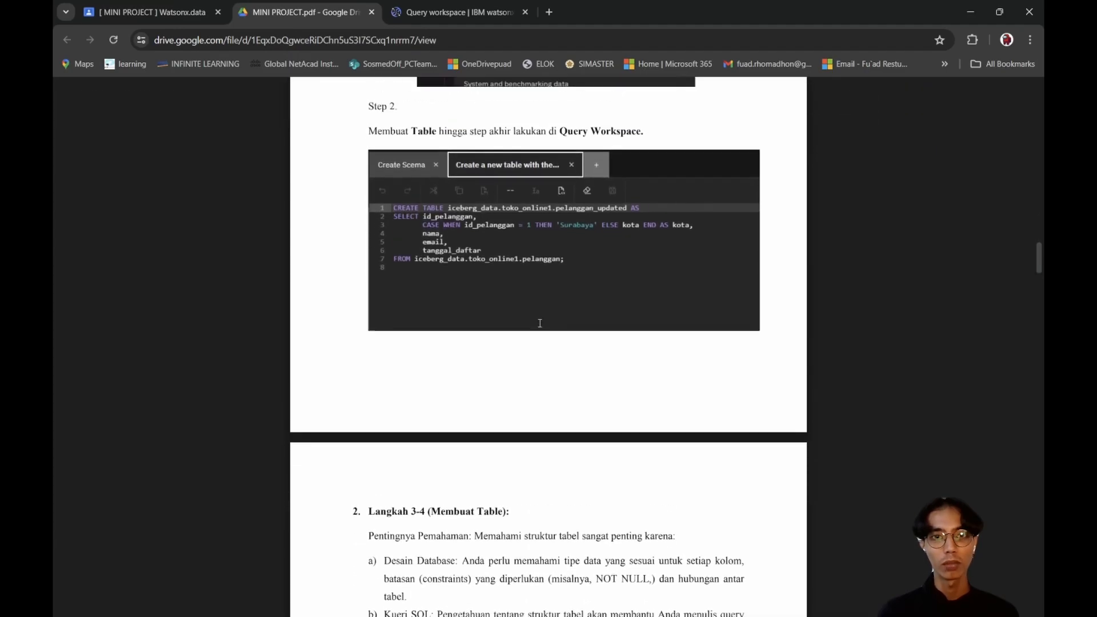
{"action": "scroll", "coordinate": [540, 324], "scroll_direction": "down", "scroll_amount": 6}
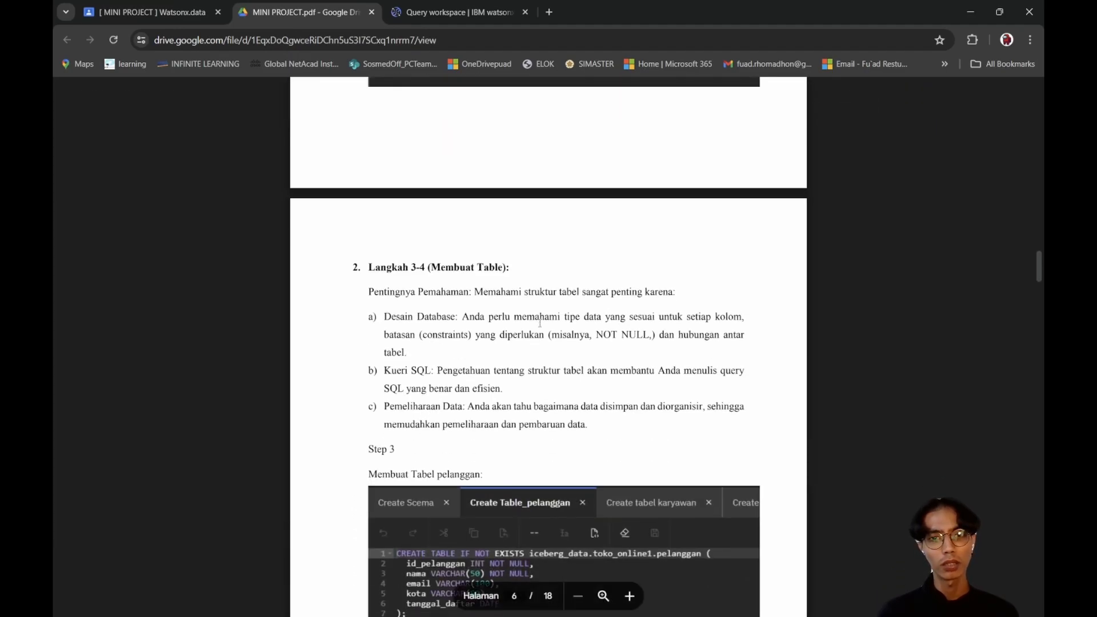
{"action": "scroll", "coordinate": [449, 222], "scroll_direction": "down", "scroll_amount": 1}
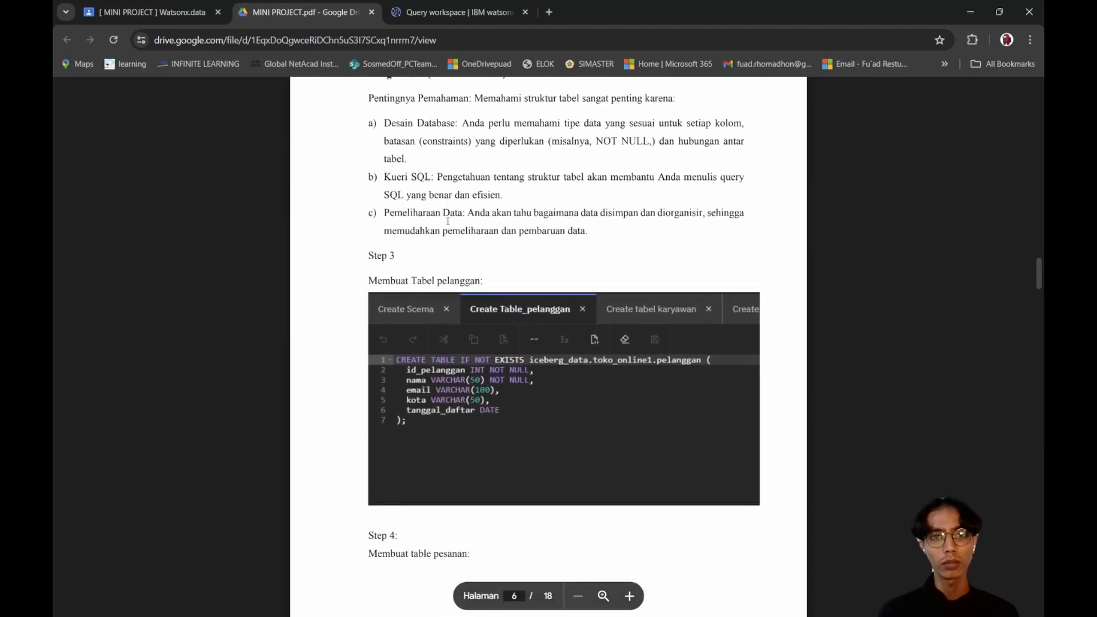
{"action": "scroll", "coordinate": [434, 181], "scroll_direction": "up", "scroll_amount": 1}
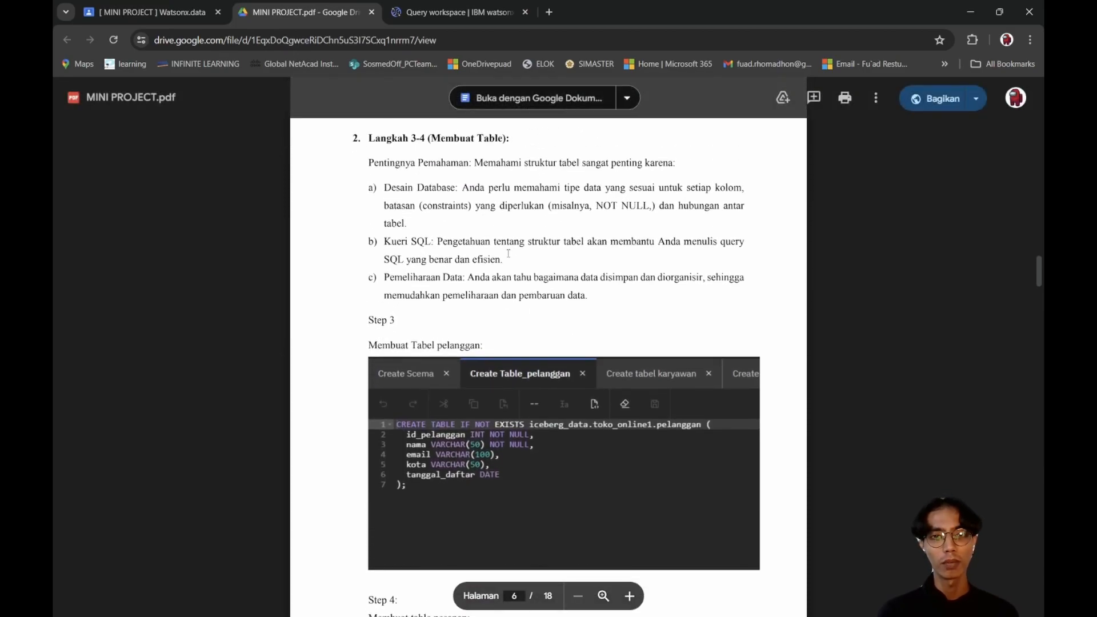
{"action": "scroll", "coordinate": [527, 277], "scroll_direction": "down", "scroll_amount": 1}
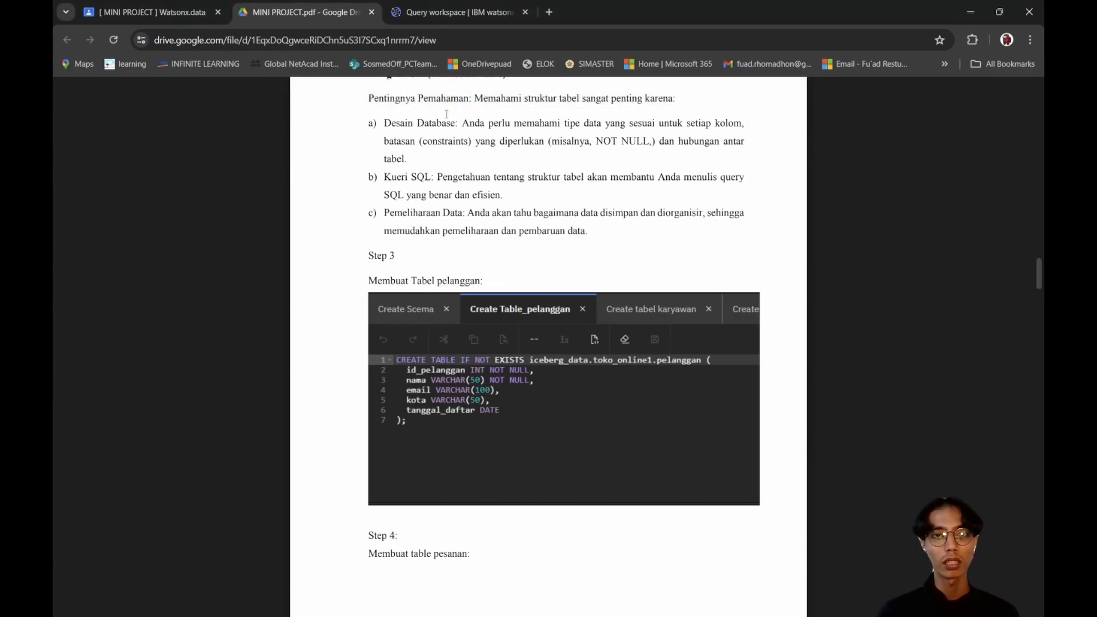
Step: Return to the Query workspace and run the CREATE TABLE statement for toko_online_puad.pelanggan on the starter engine
{"action": "left_click", "coordinate": [431, 12]}
{"action": "left_click", "coordinate": [506, 300]}
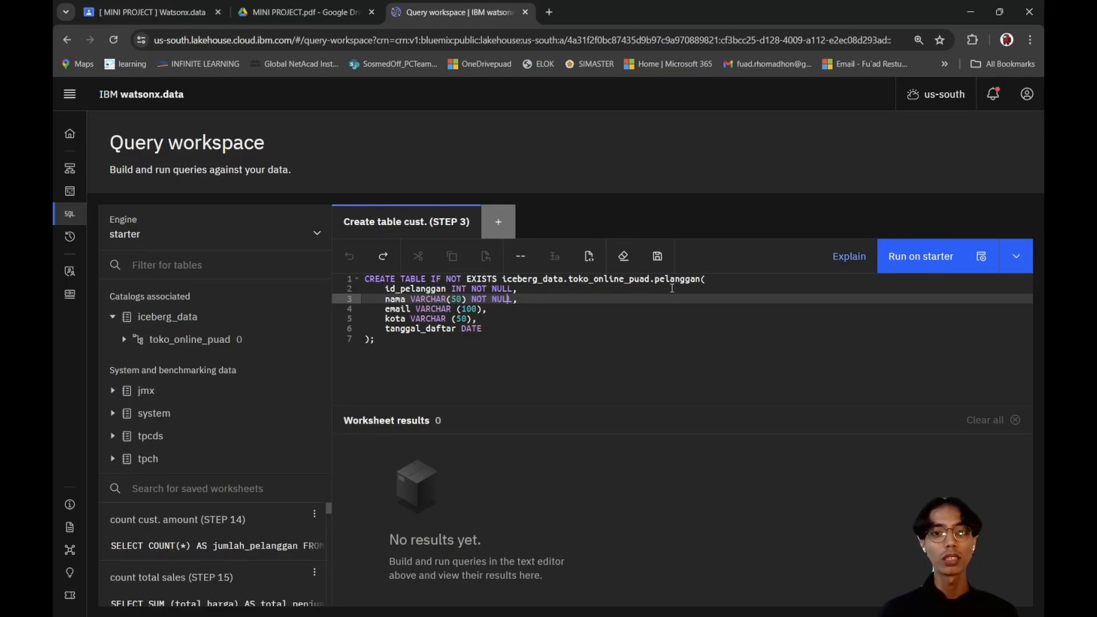
{"action": "left_click_drag", "start_coordinate": [656, 279], "coordinate": [685, 279]}
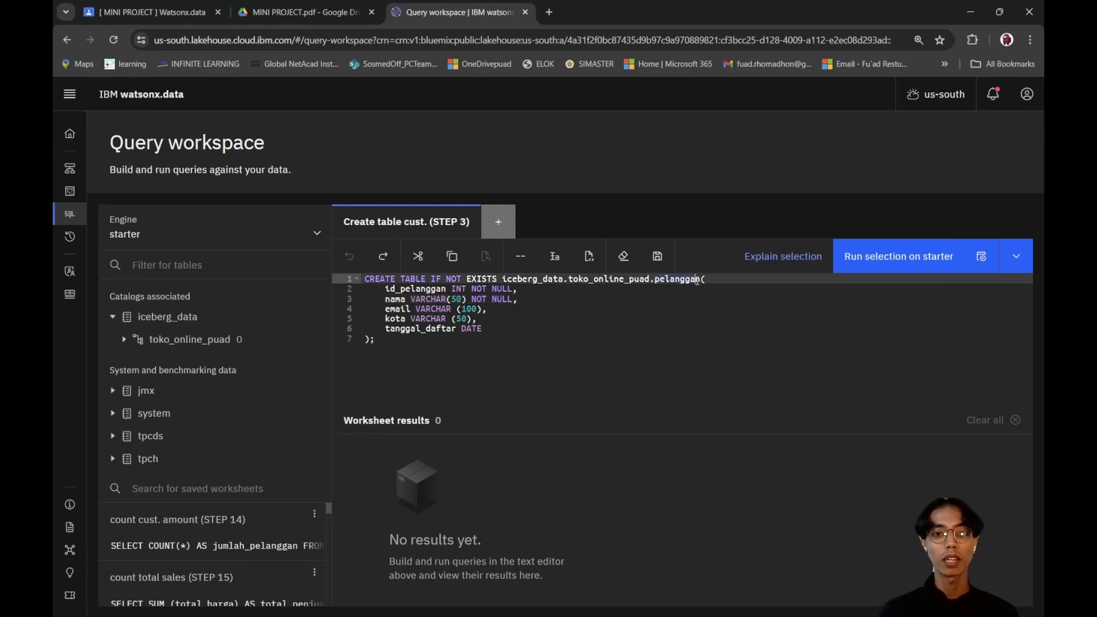
{"action": "left_click", "coordinate": [700, 295]}
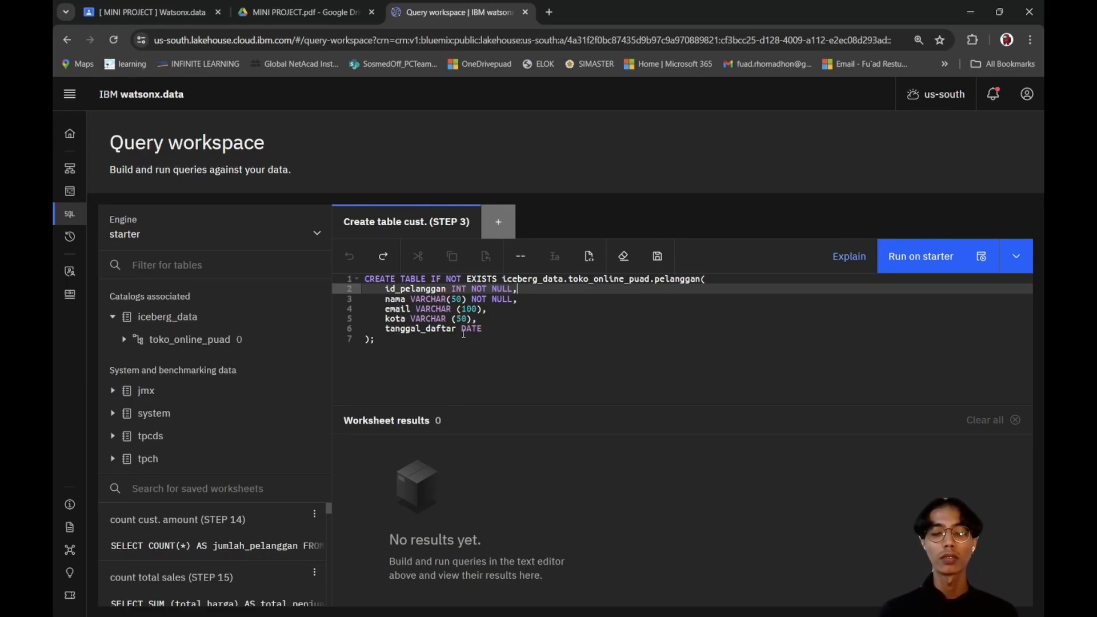
{"action": "left_click", "coordinate": [624, 335]}
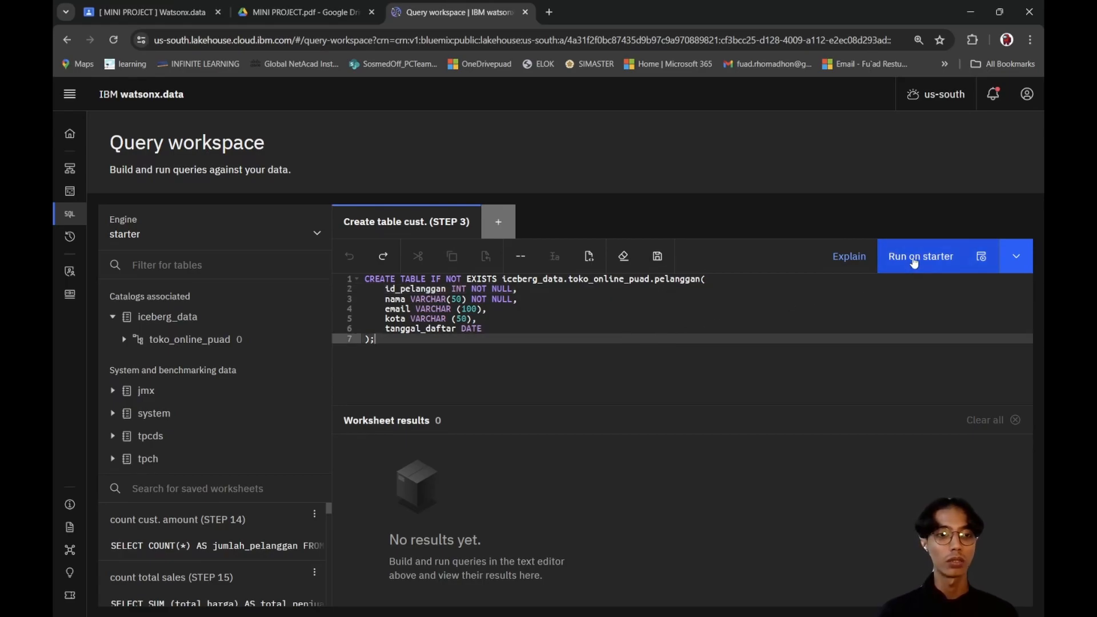
{"action": "left_click", "coordinate": [914, 261]}
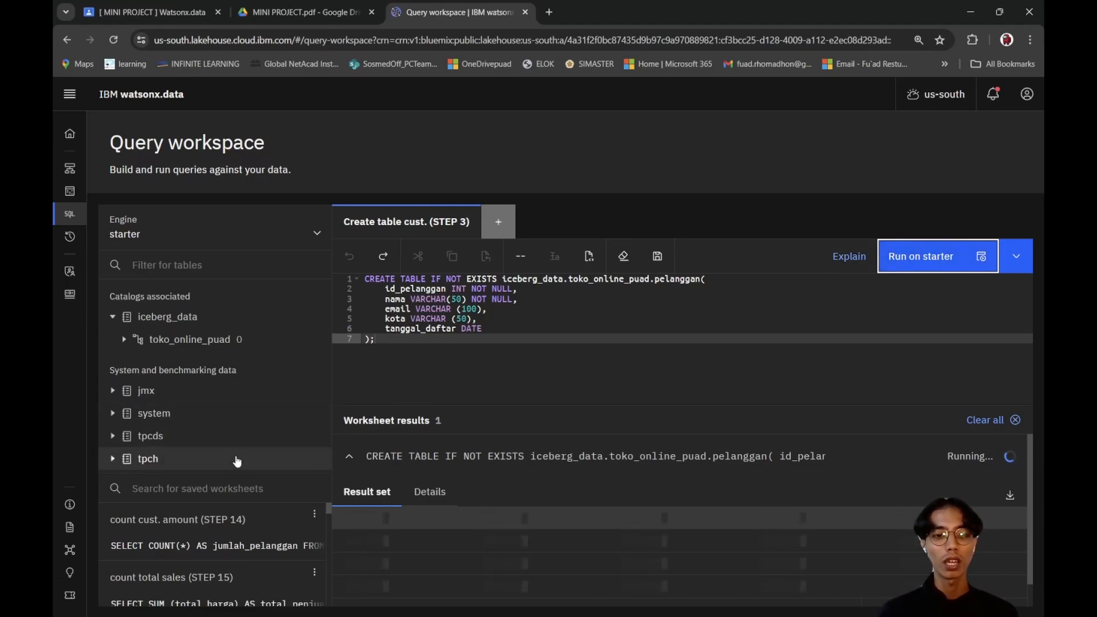
{"action": "scroll", "coordinate": [182, 523], "scroll_direction": "down", "scroll_amount": 5}
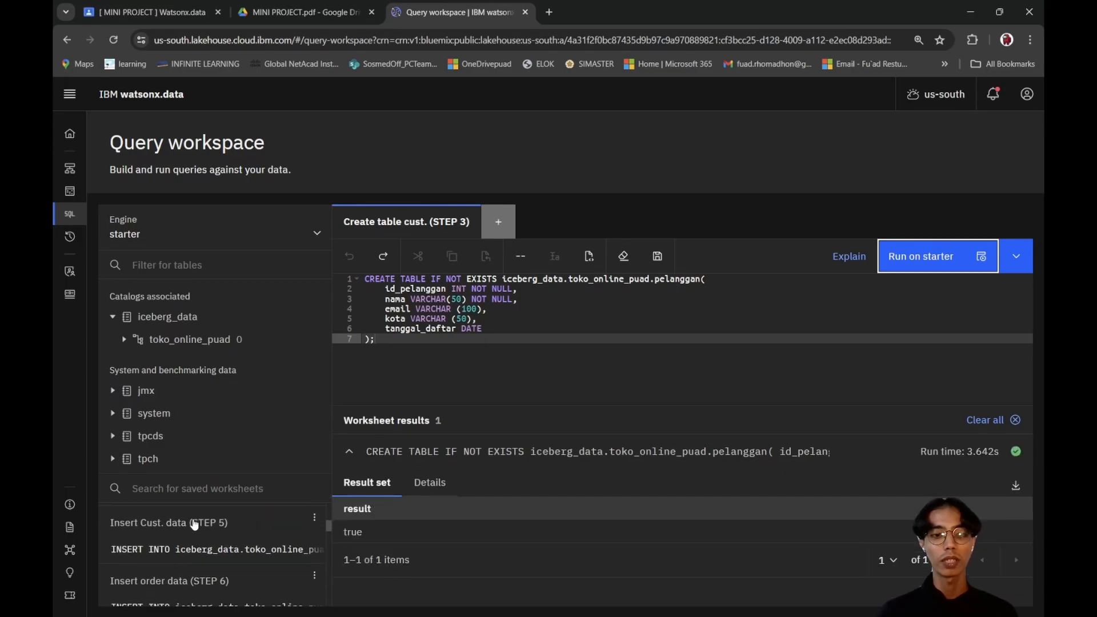
{"action": "scroll", "coordinate": [194, 522], "scroll_direction": "up", "scroll_amount": 5}
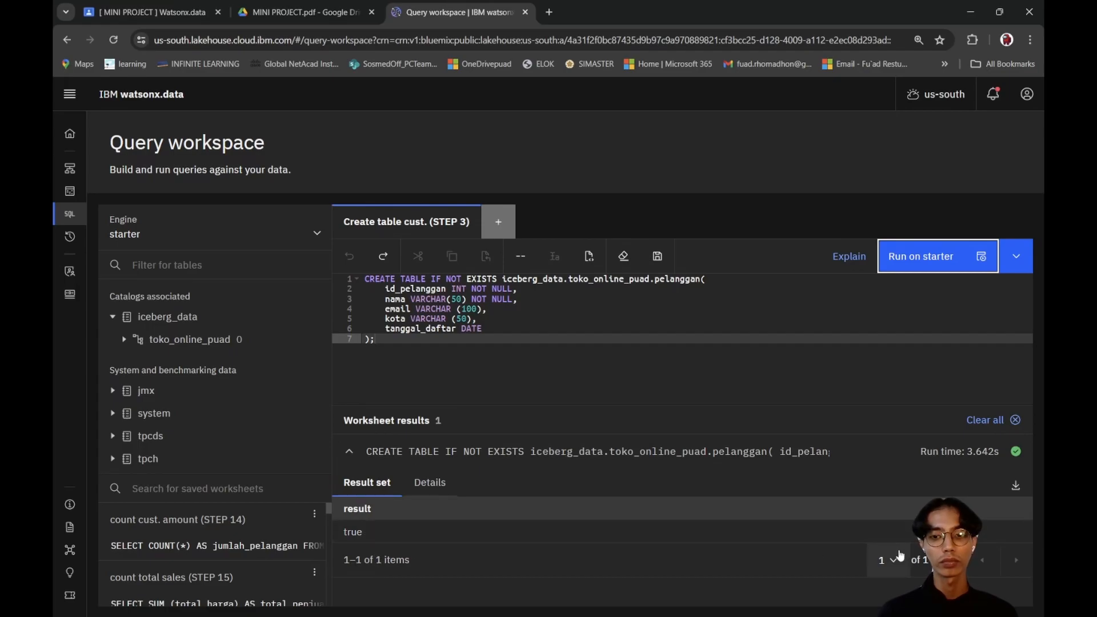
{"action": "left_click", "coordinate": [888, 560]}
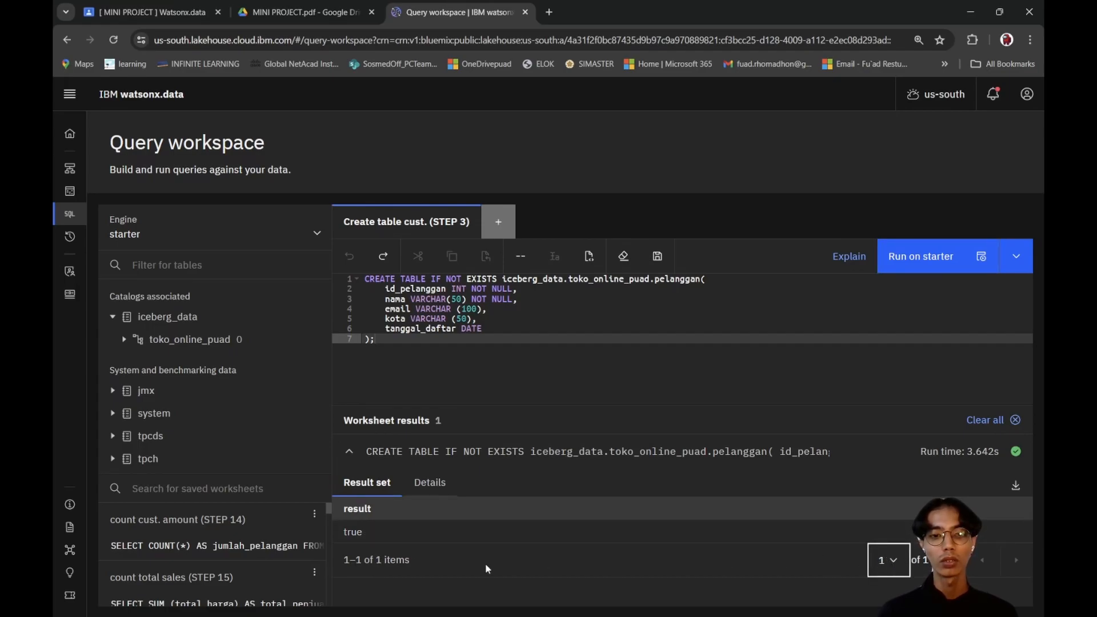
{"action": "left_click", "coordinate": [623, 381]}
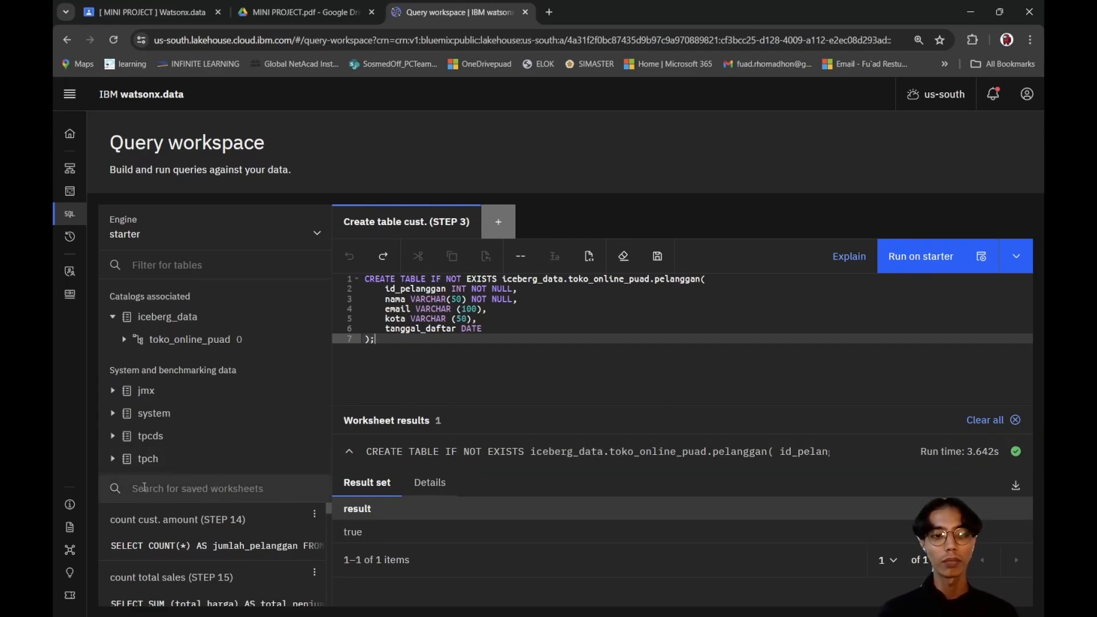
Step: Check the Step 4 instructions for creating the pesanan table in the project document
{"action": "left_click", "coordinate": [172, 489]}
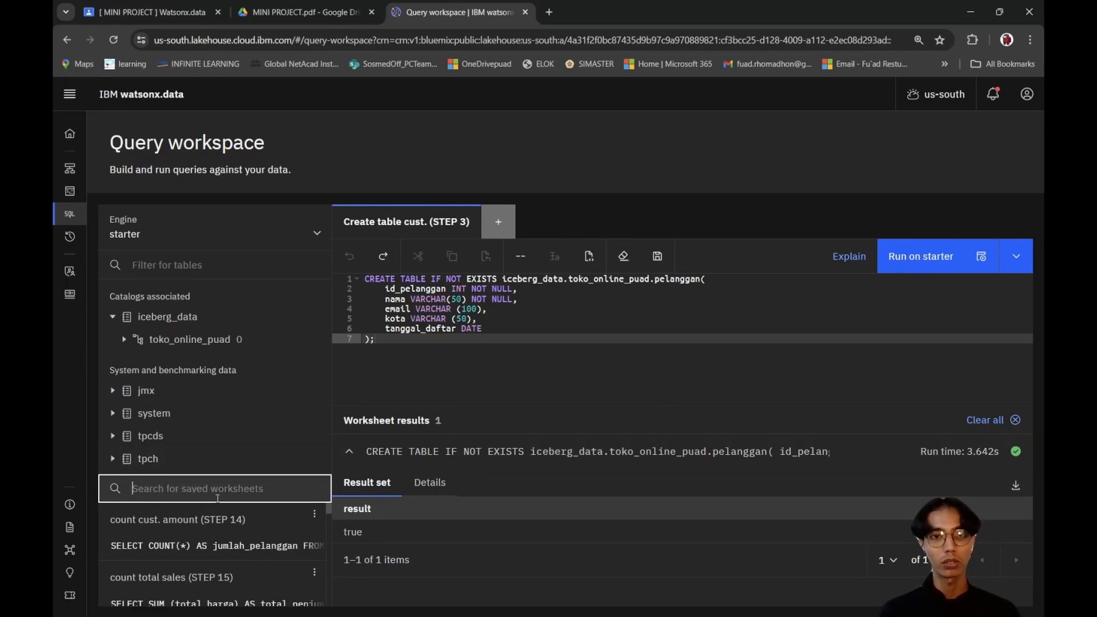
{"action": "left_click", "coordinate": [303, 12]}
{"action": "scroll", "coordinate": [499, 371], "scroll_direction": "down", "scroll_amount": 5}
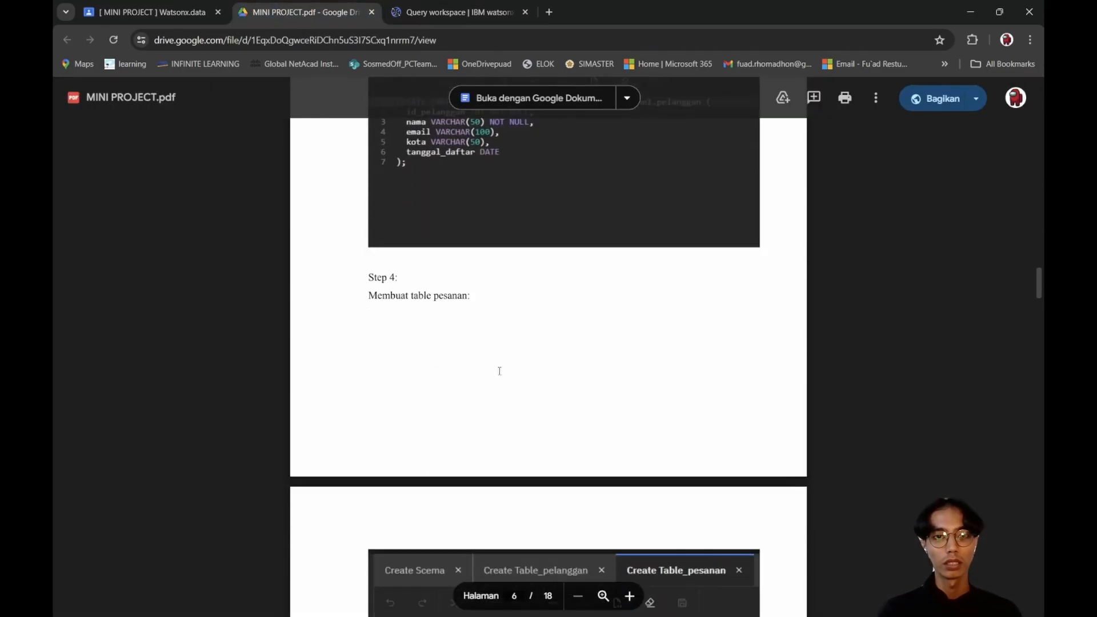
{"action": "scroll", "coordinate": [458, 301], "scroll_direction": "down", "scroll_amount": 3}
{"action": "scroll", "coordinate": [500, 336], "scroll_direction": "up", "scroll_amount": 2}
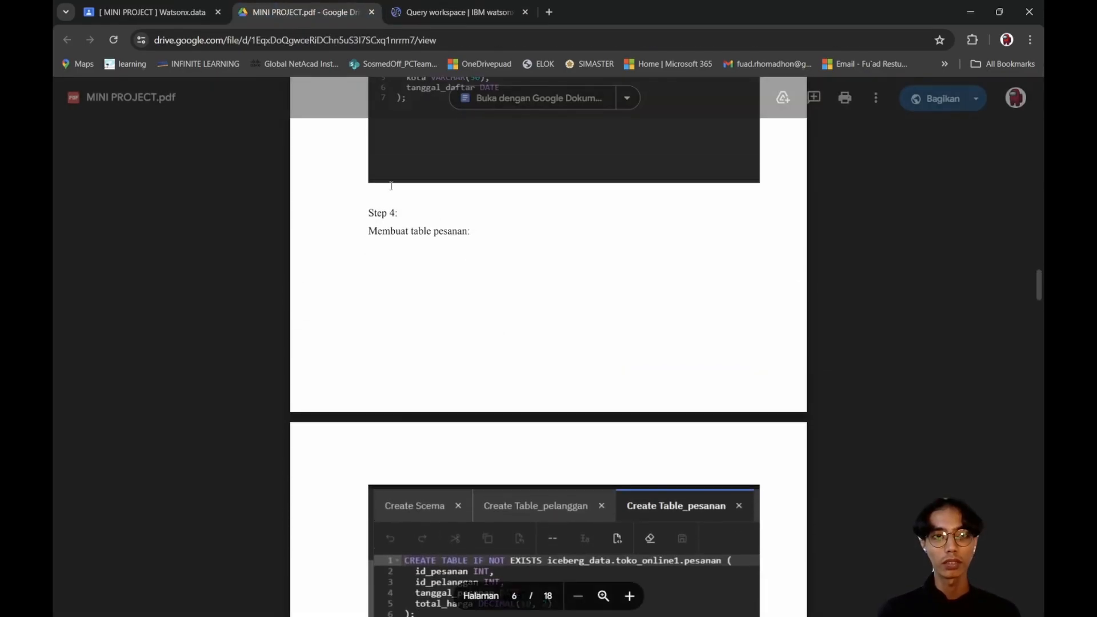
Step: Back in the Query workspace, filter the saved worksheets by 4 and open Create table order (STEP 4)
{"action": "left_click", "coordinate": [410, 15]}
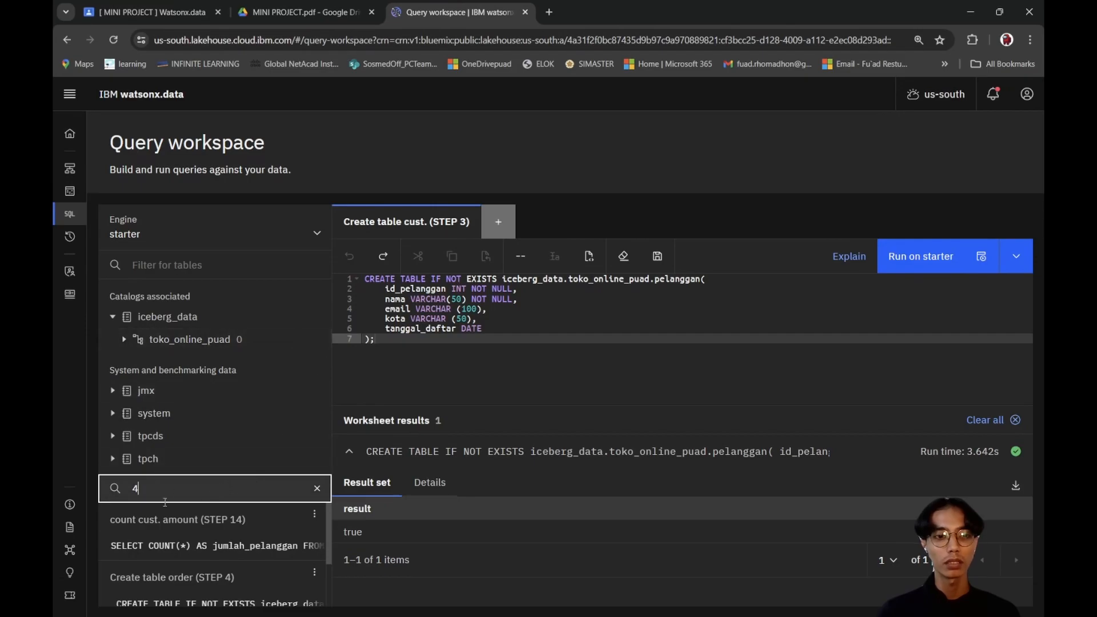
{"action": "scroll", "coordinate": [207, 520], "scroll_direction": "down", "scroll_amount": 1}
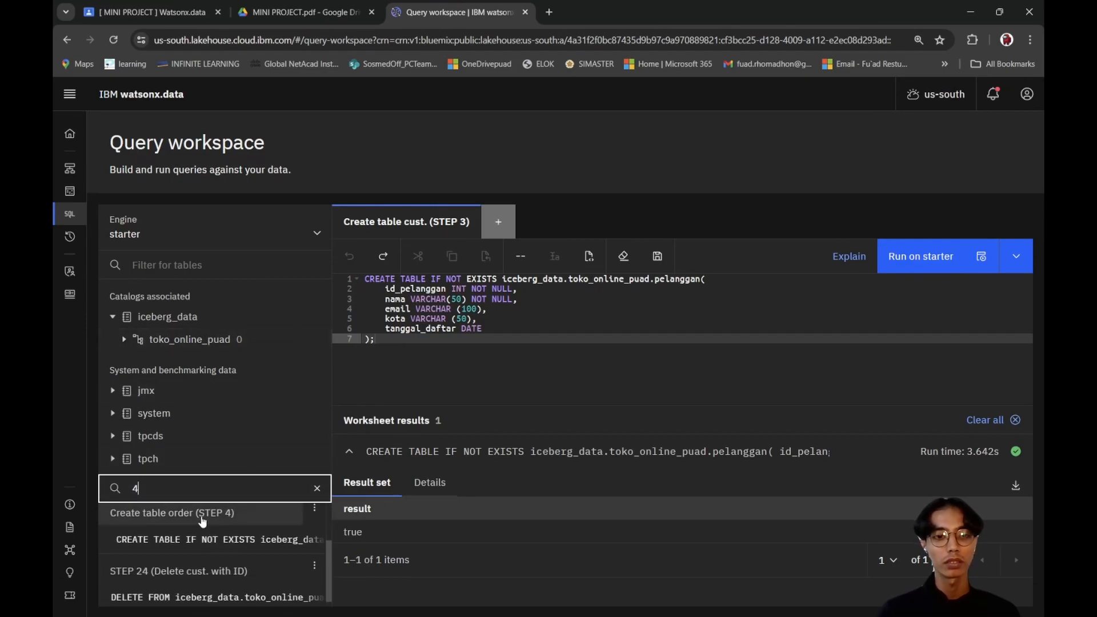
{"action": "left_click", "coordinate": [203, 517]}
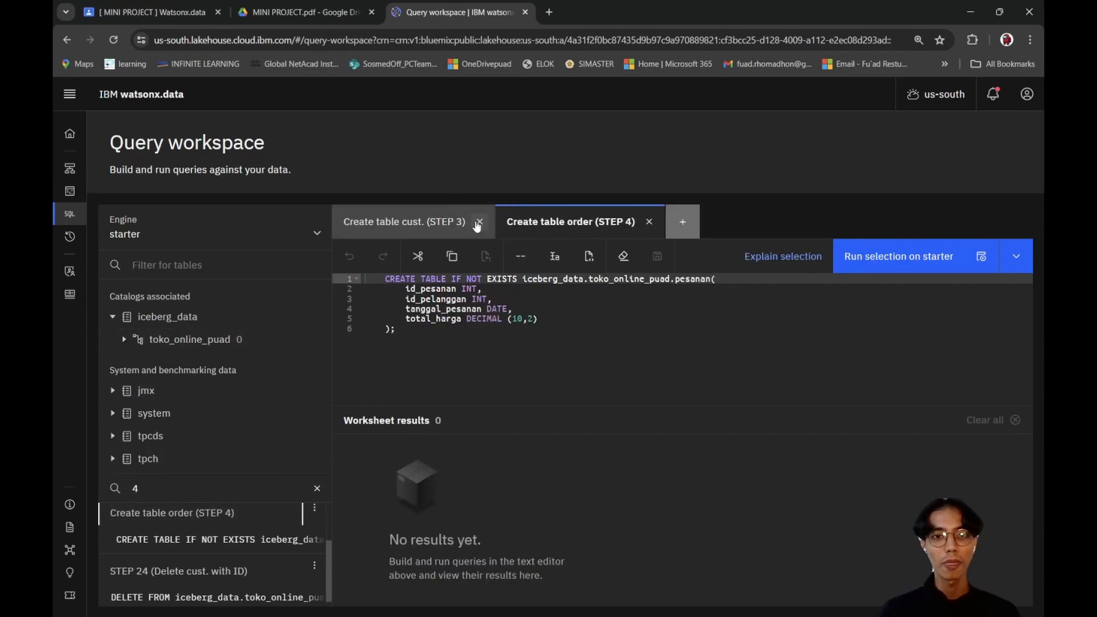
Step: Close the STEP 3 worksheet and run the CREATE TABLE statement for toko_online_puad.pesanan on the starter engine
{"action": "left_click", "coordinate": [479, 222]}
{"action": "left_click", "coordinate": [525, 338]}
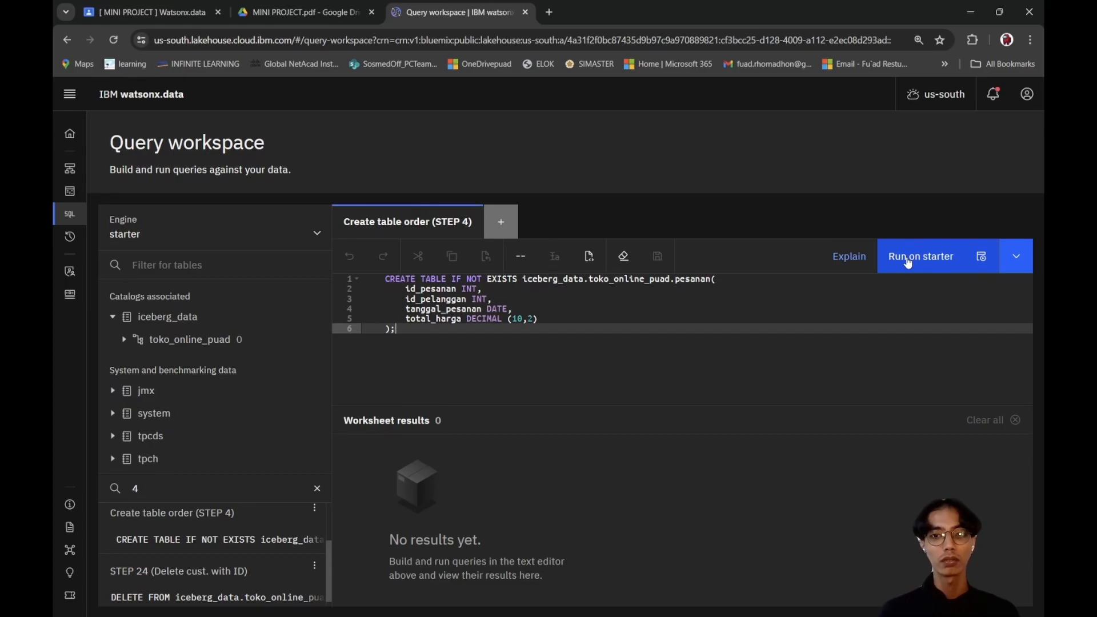
{"action": "left_click", "coordinate": [908, 263]}
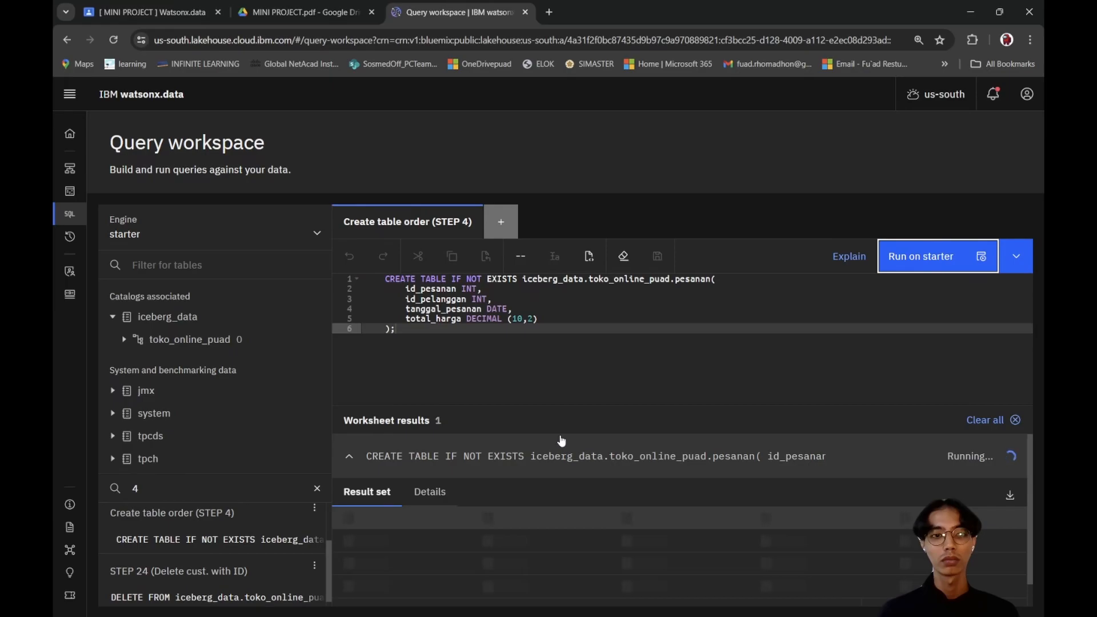
Step: Expand the toko_online_puad schema and examine the columns of its pelanggan and pesanan tables
{"action": "left_click", "coordinate": [132, 340]}
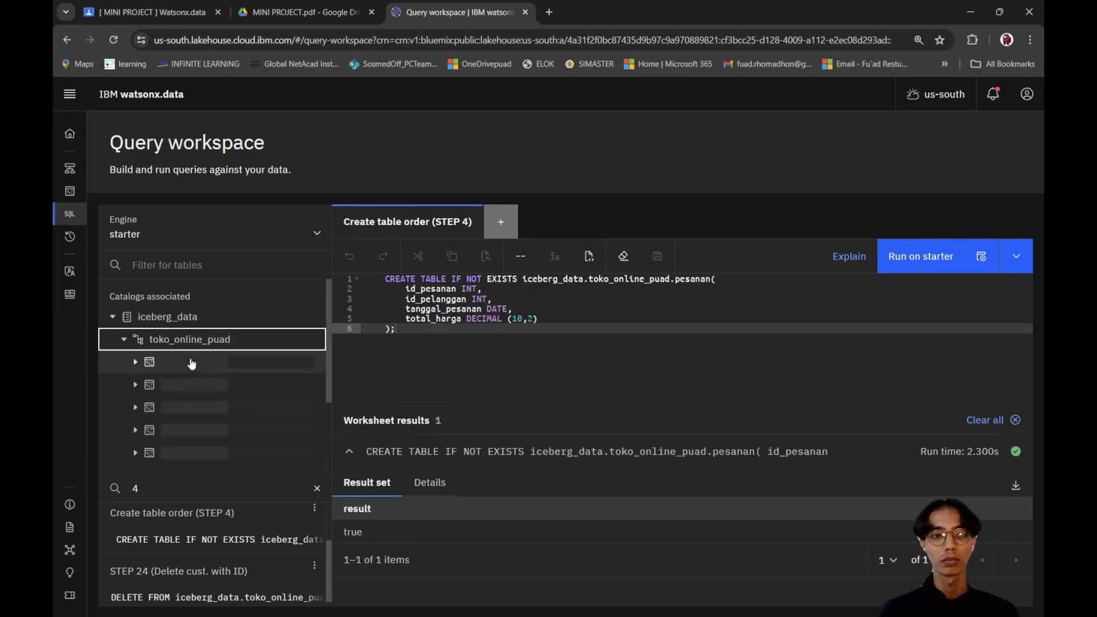
{"action": "scroll", "coordinate": [237, 360], "scroll_direction": "down", "scroll_amount": 1}
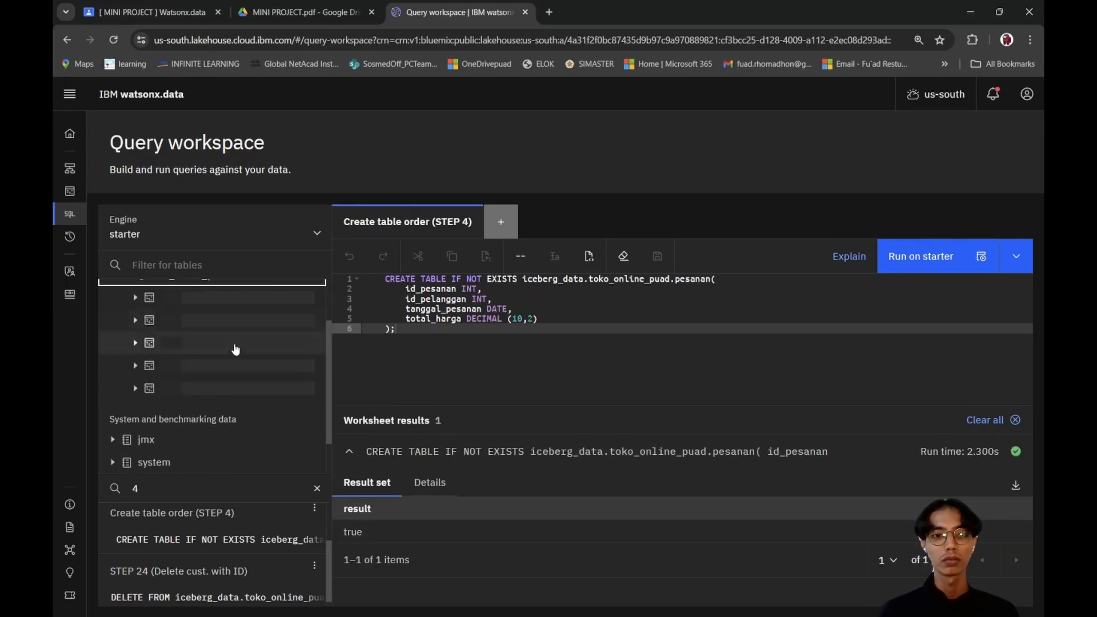
{"action": "scroll", "coordinate": [217, 354], "scroll_direction": "up", "scroll_amount": 2}
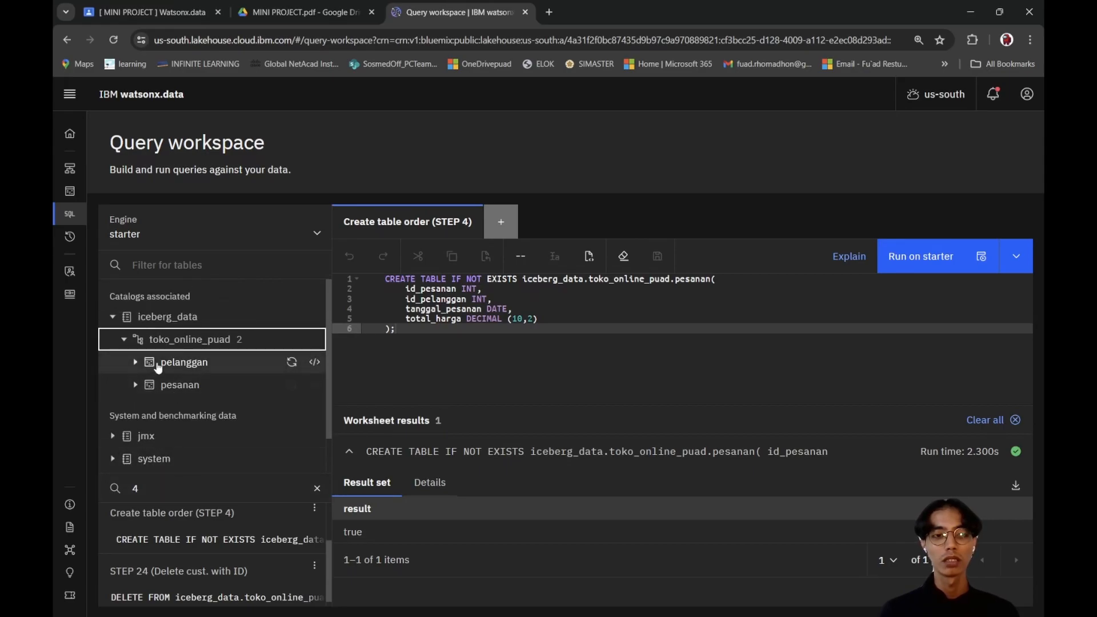
{"action": "left_click", "coordinate": [135, 364]}
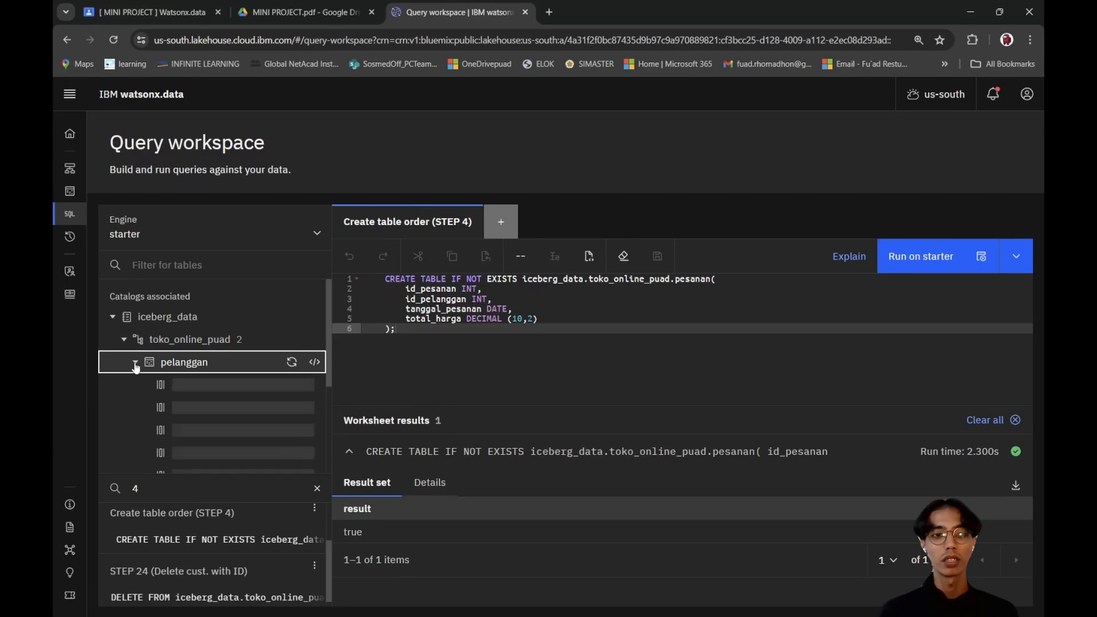
{"action": "scroll", "coordinate": [148, 380], "scroll_direction": "down", "scroll_amount": 1}
{"action": "left_click", "coordinate": [135, 432]}
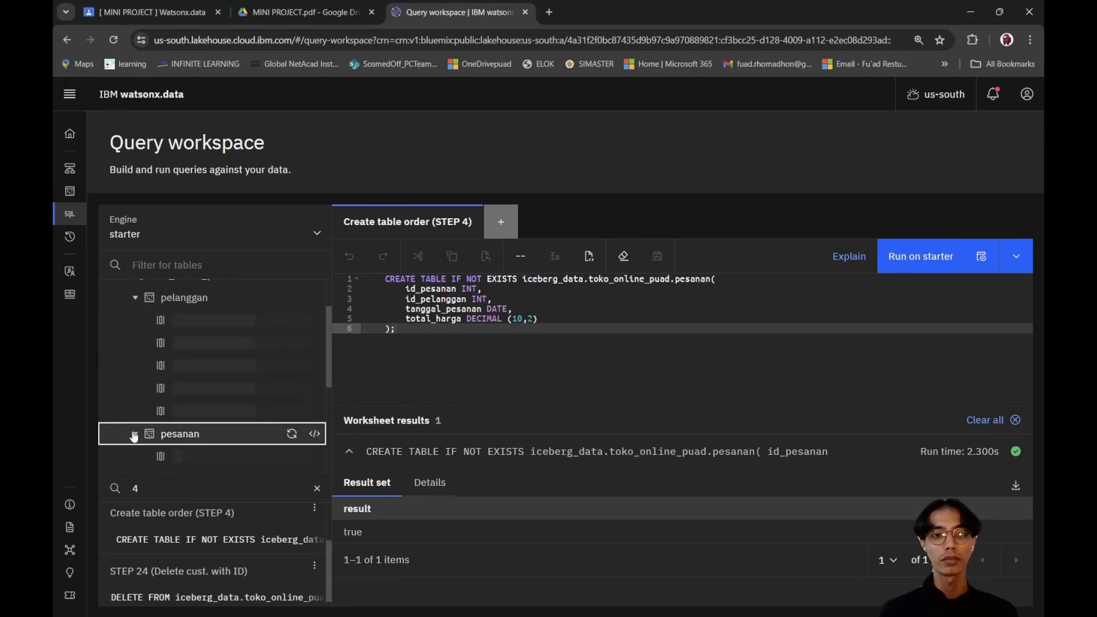
{"action": "scroll", "coordinate": [182, 400], "scroll_direction": "up", "scroll_amount": 2}
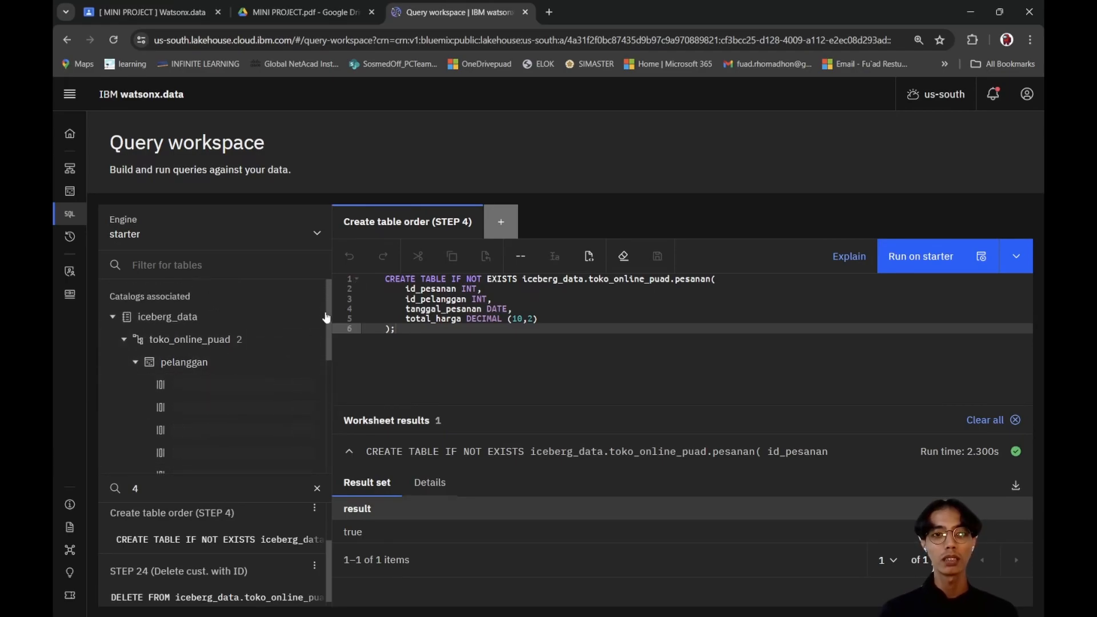
{"action": "scroll", "coordinate": [200, 409], "scroll_direction": "down", "scroll_amount": 2}
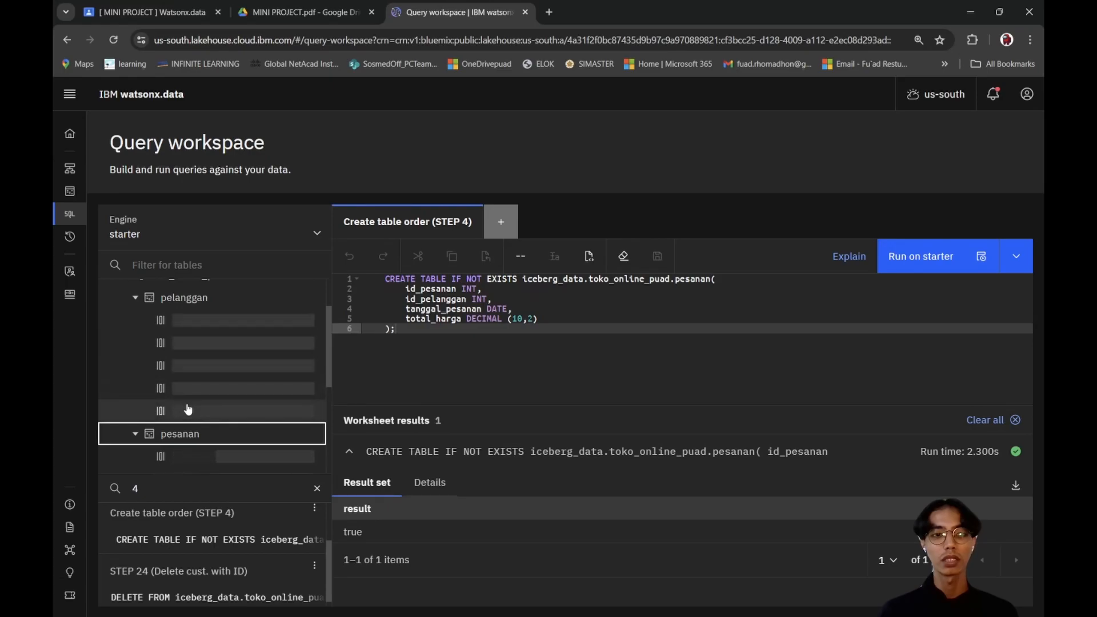
Step: Switch to the project document and read the Langkah 5-6 section on inserting data, including Step 5 for customer data
{"action": "left_click_drag", "start_coordinate": [158, 493], "coordinate": [111, 493]}
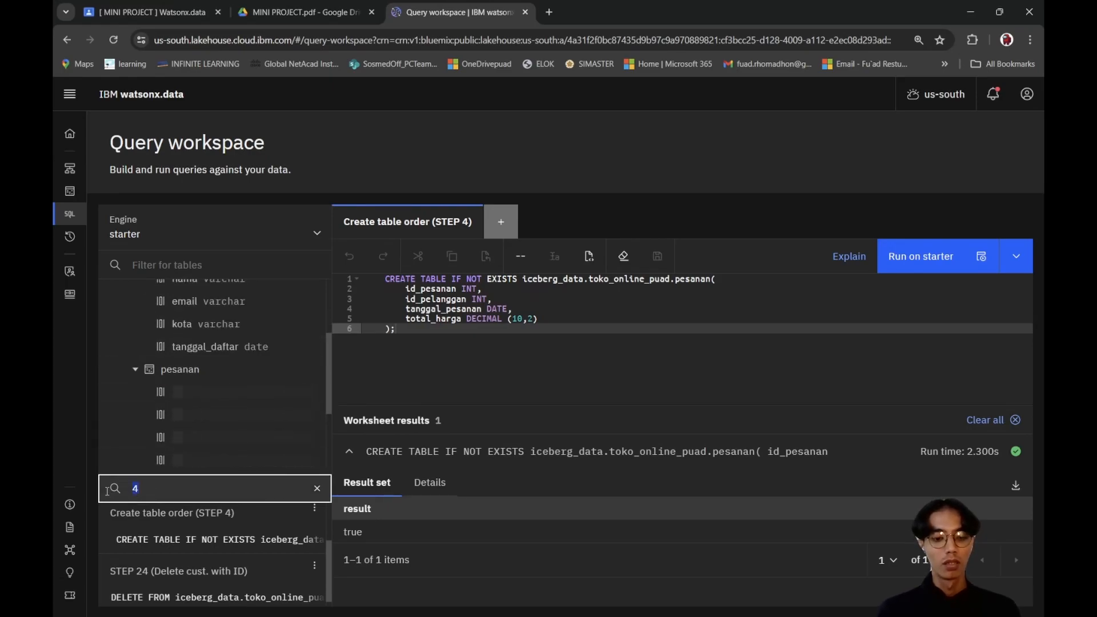
{"action": "left_click", "coordinate": [303, 12]}
{"action": "scroll", "coordinate": [524, 374], "scroll_direction": "down", "scroll_amount": 8}
{"action": "scroll", "coordinate": [520, 374], "scroll_direction": "up", "scroll_amount": 2}
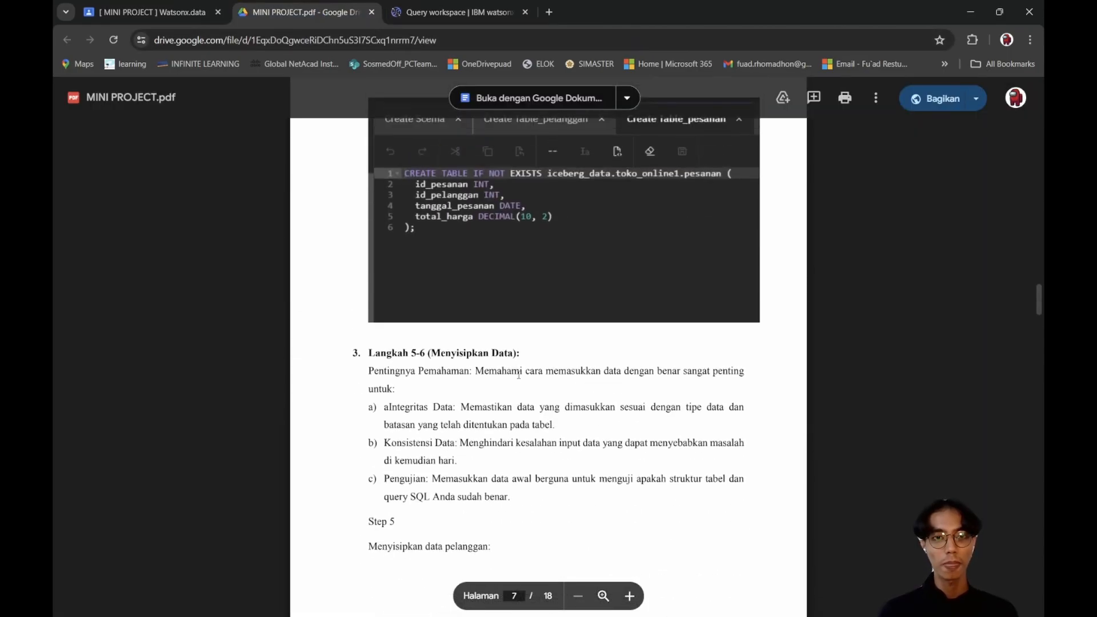
{"action": "scroll", "coordinate": [519, 374], "scroll_direction": "down", "scroll_amount": 9}
{"action": "scroll", "coordinate": [518, 374], "scroll_direction": "up", "scroll_amount": 6}
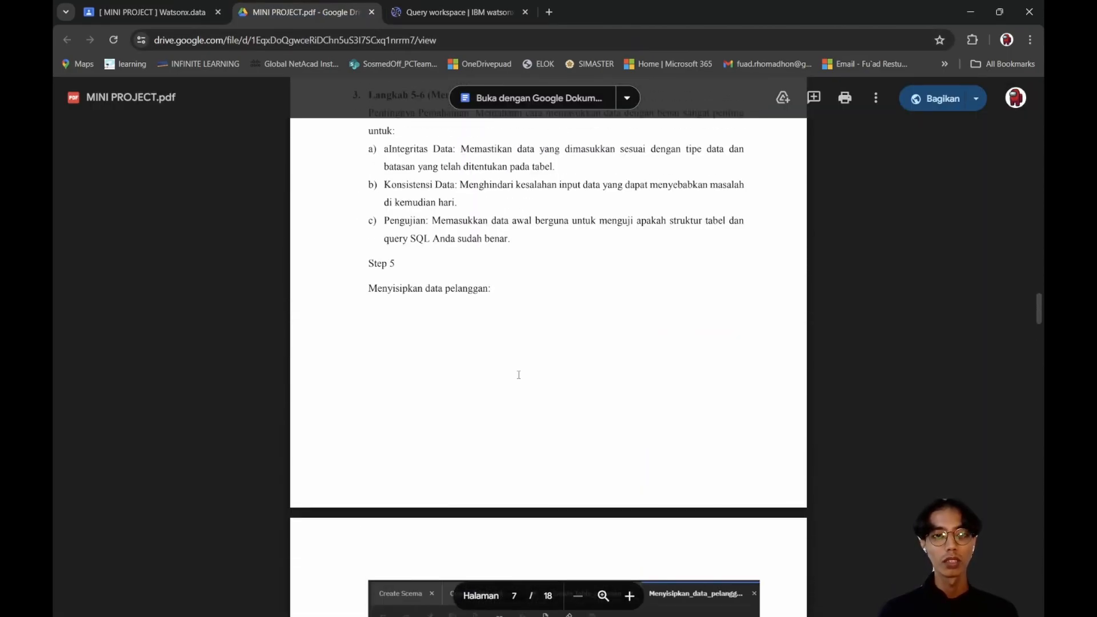
{"action": "scroll", "coordinate": [519, 374], "scroll_direction": "down", "scroll_amount": 1}
{"action": "scroll", "coordinate": [519, 374], "scroll_direction": "up", "scroll_amount": 1}
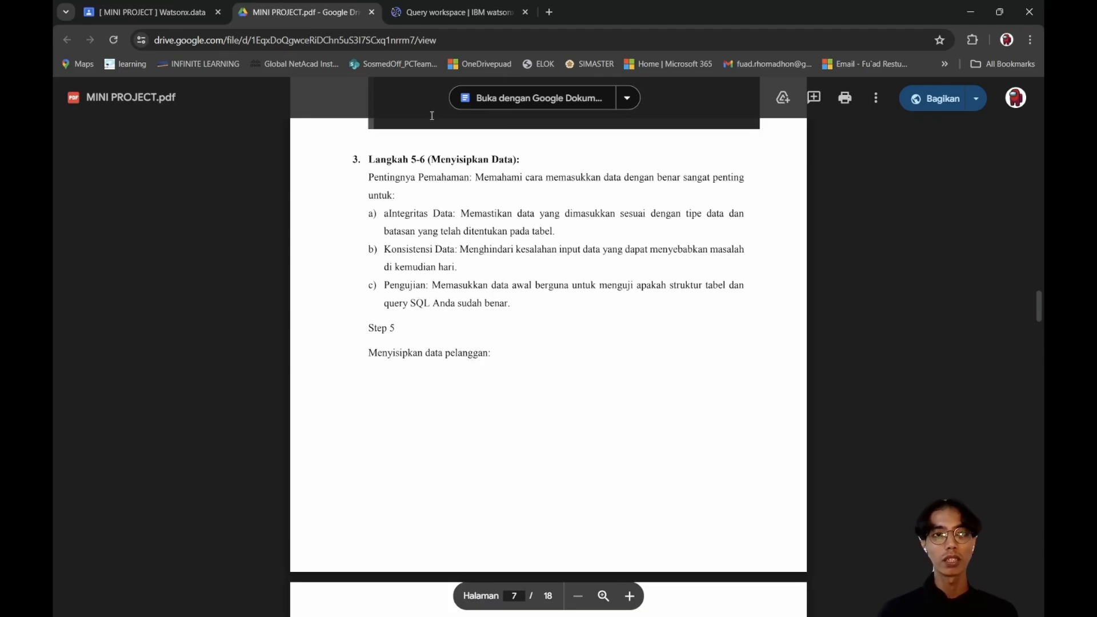
Step: Back in the Query workspace, open the saved worksheet Insert Cust. data (STEP 5) and close the STEP 4 worksheet
{"action": "left_click", "coordinate": [441, 12]}
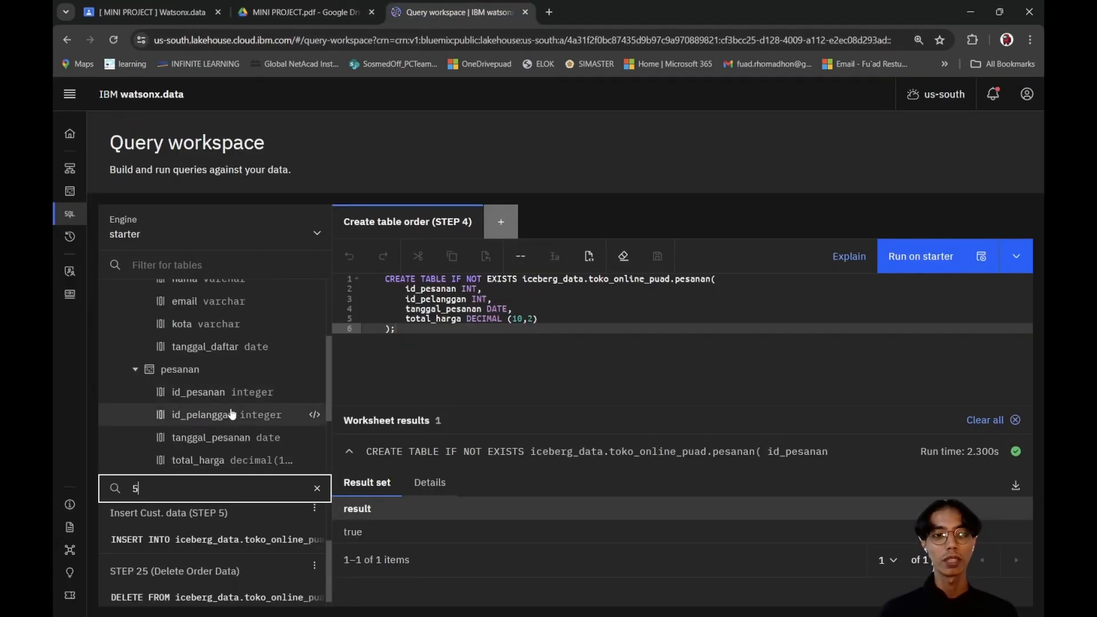
{"action": "scroll", "coordinate": [232, 414], "scroll_direction": "up", "scroll_amount": 2}
{"action": "scroll", "coordinate": [232, 414], "scroll_direction": "down", "scroll_amount": 2}
{"action": "left_click", "coordinate": [204, 514]}
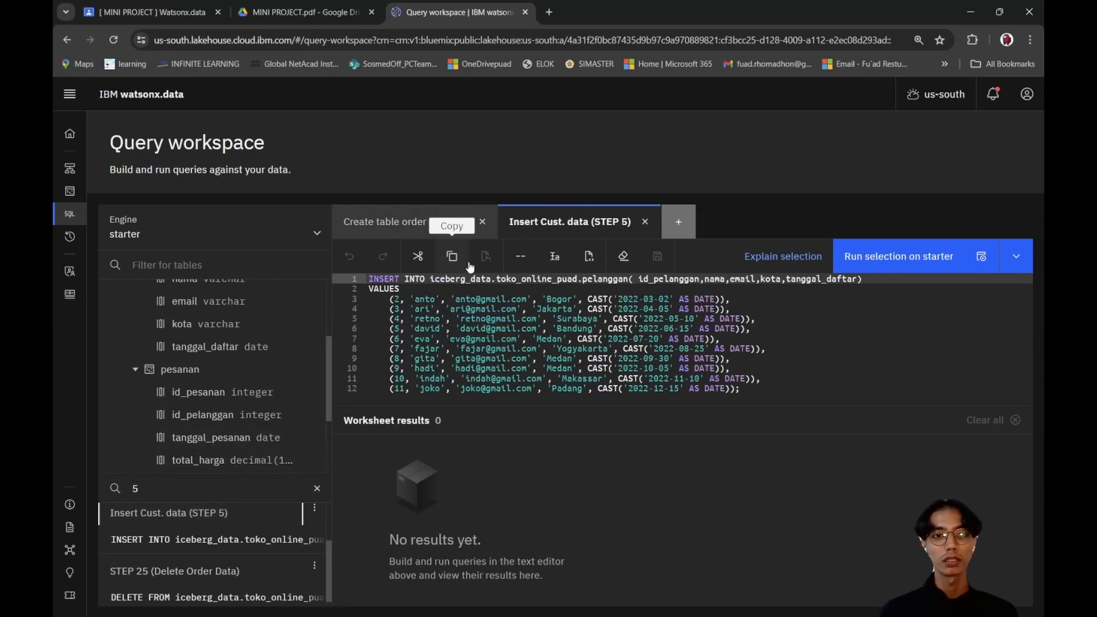
{"action": "left_click", "coordinate": [483, 221]}
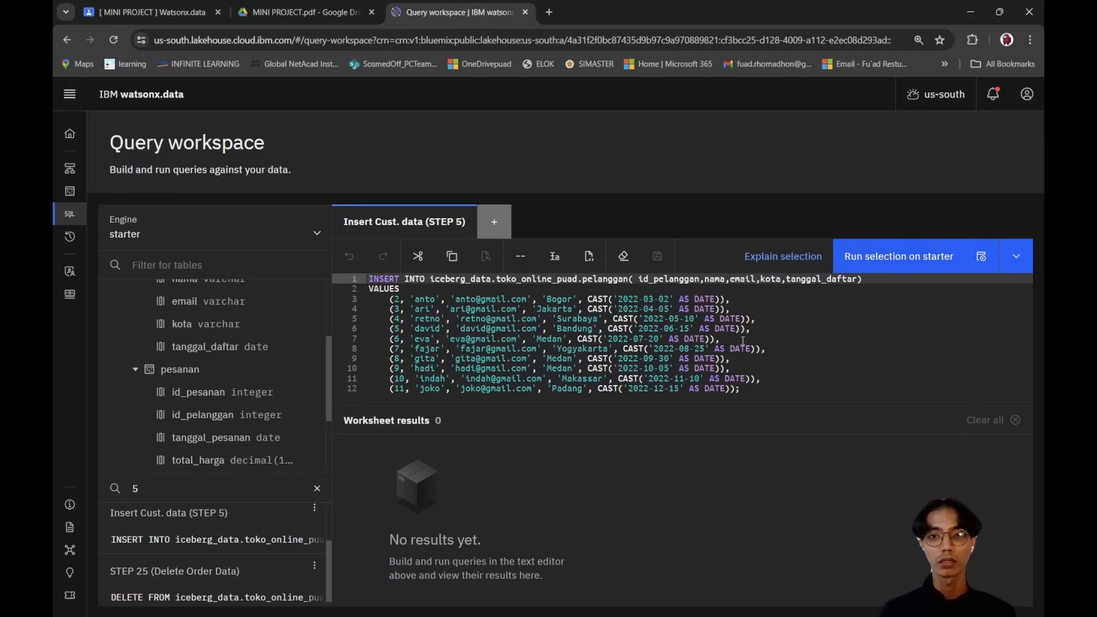
Step: Deselect the query text and run the full INSERT statement for toko_online_puad.pelanggan on the starter engine
{"action": "left_click", "coordinate": [790, 337]}
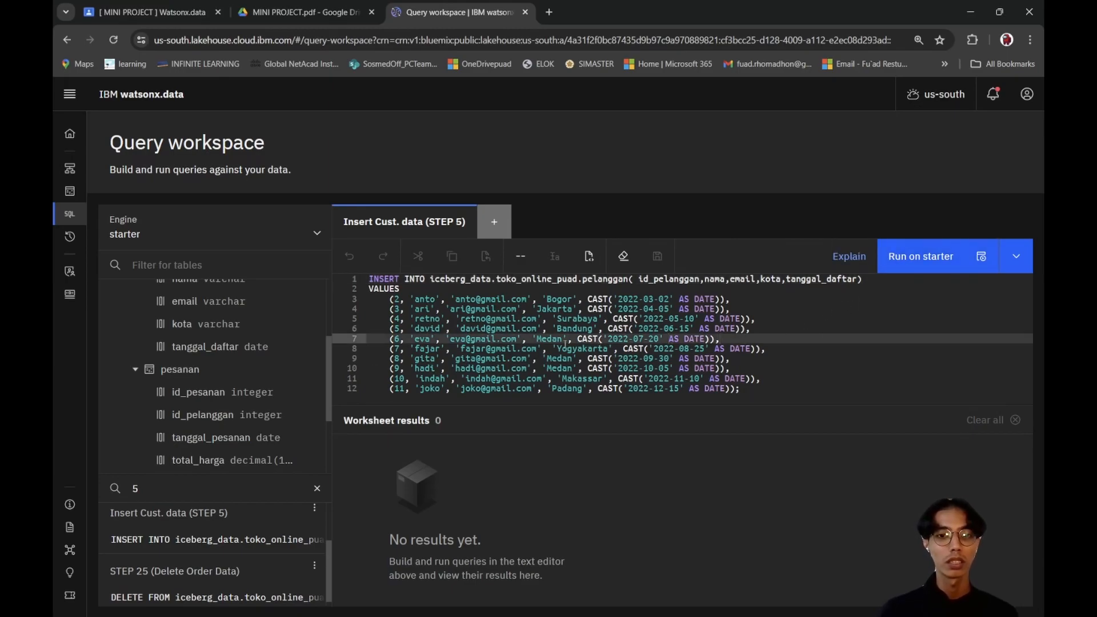
{"action": "scroll", "coordinate": [194, 428], "scroll_direction": "down", "scroll_amount": 1}
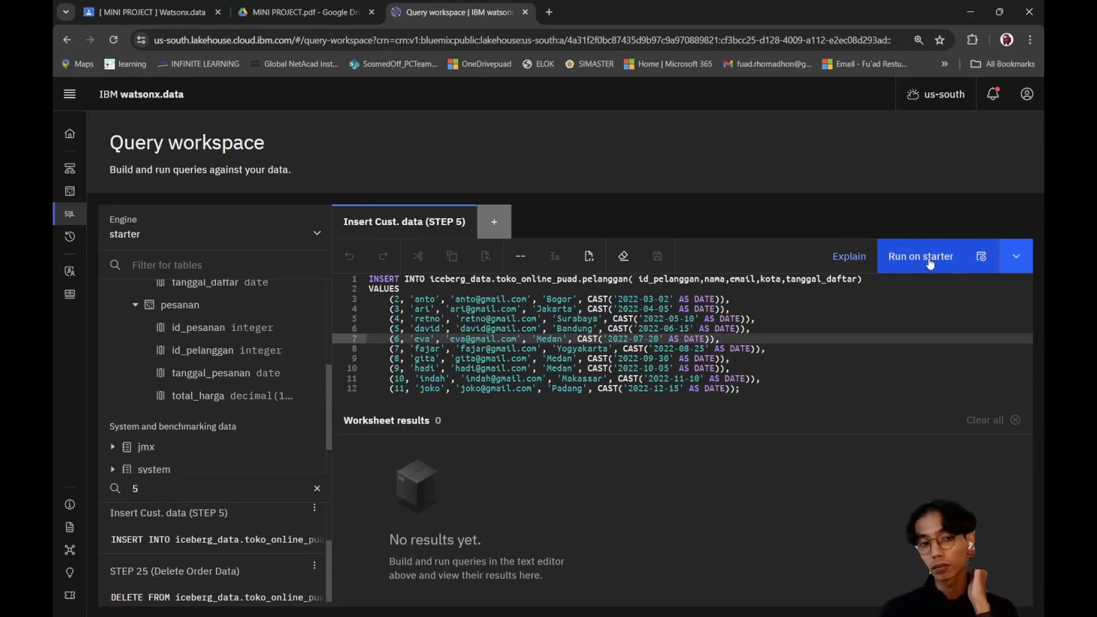
{"action": "left_click", "coordinate": [929, 262]}
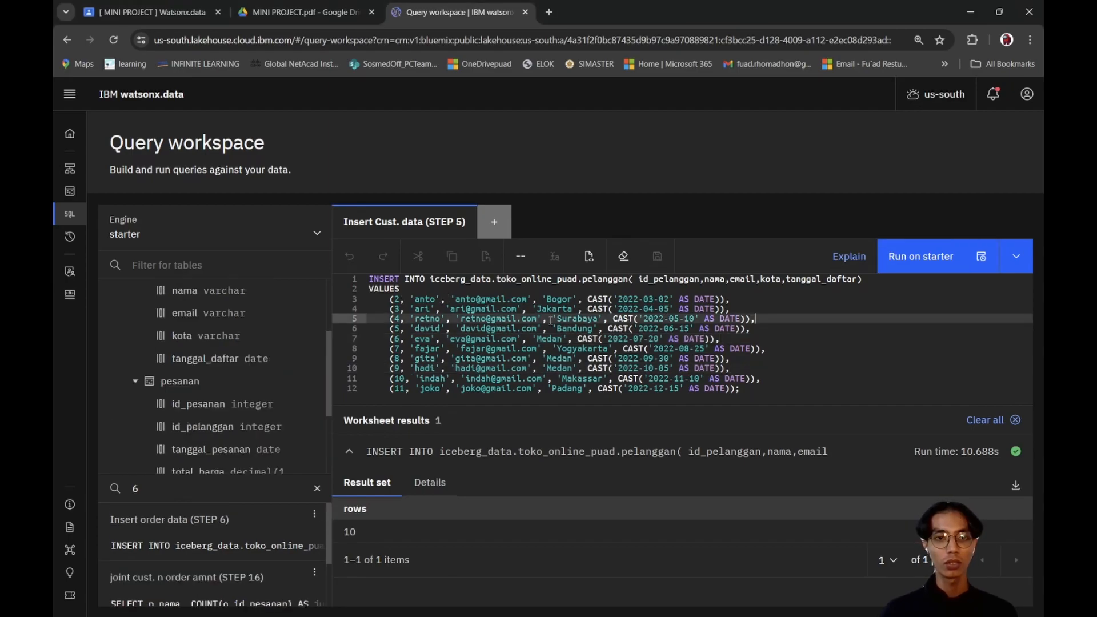
Step: From the saved worksheets filtered by 6, open Insert order data (STEP 6)
{"action": "left_click_drag", "start_coordinate": [153, 487], "coordinate": [101, 485]}
{"action": "left_click", "coordinate": [151, 486]}
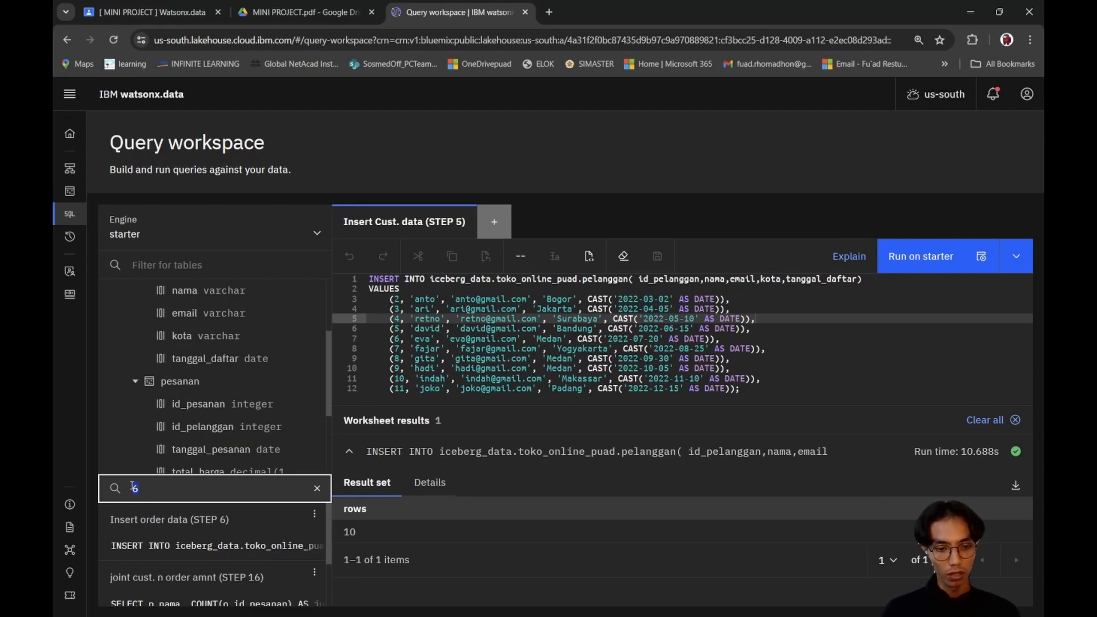
{"action": "left_click", "coordinate": [192, 520]}
{"action": "left_click", "coordinate": [716, 281]}
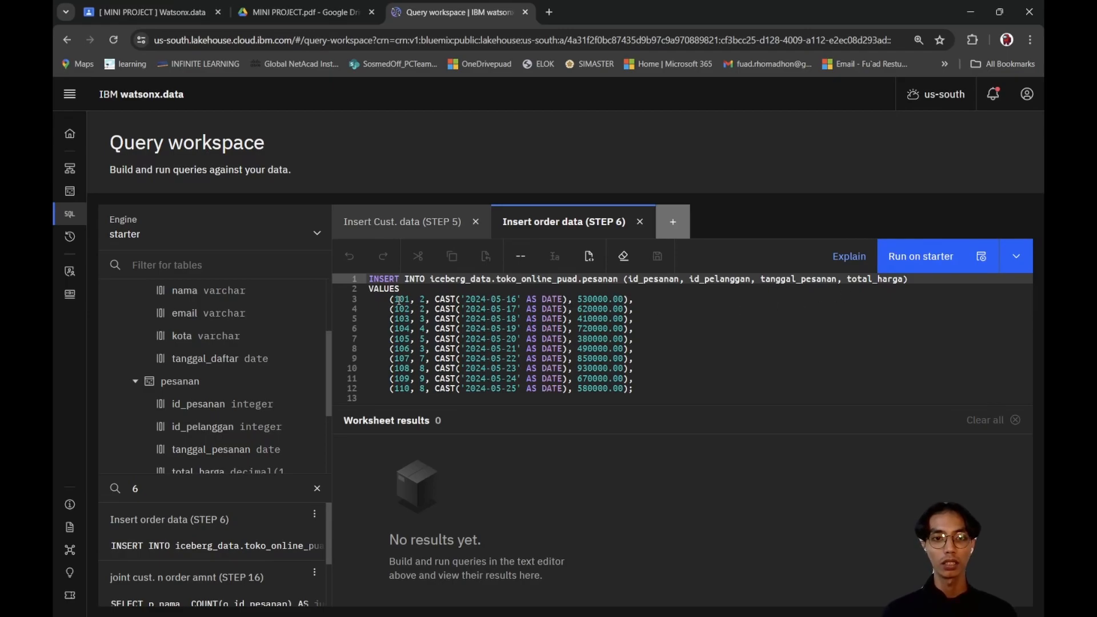
Step: Run the INSERT statement for toko_online_puad.pesanan with orders 101 to 110 on the starter engine, and close the STEP 5 worksheet
{"action": "left_click_drag", "start_coordinate": [393, 298], "coordinate": [657, 395]}
{"action": "left_click", "coordinate": [686, 379]}
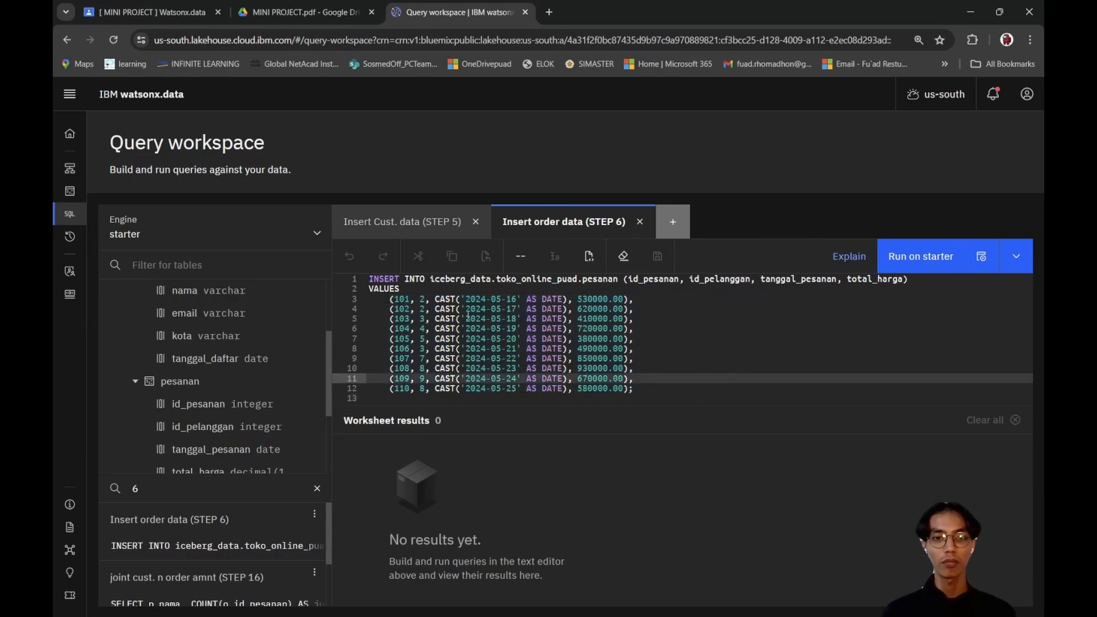
{"action": "left_click", "coordinate": [917, 258]}
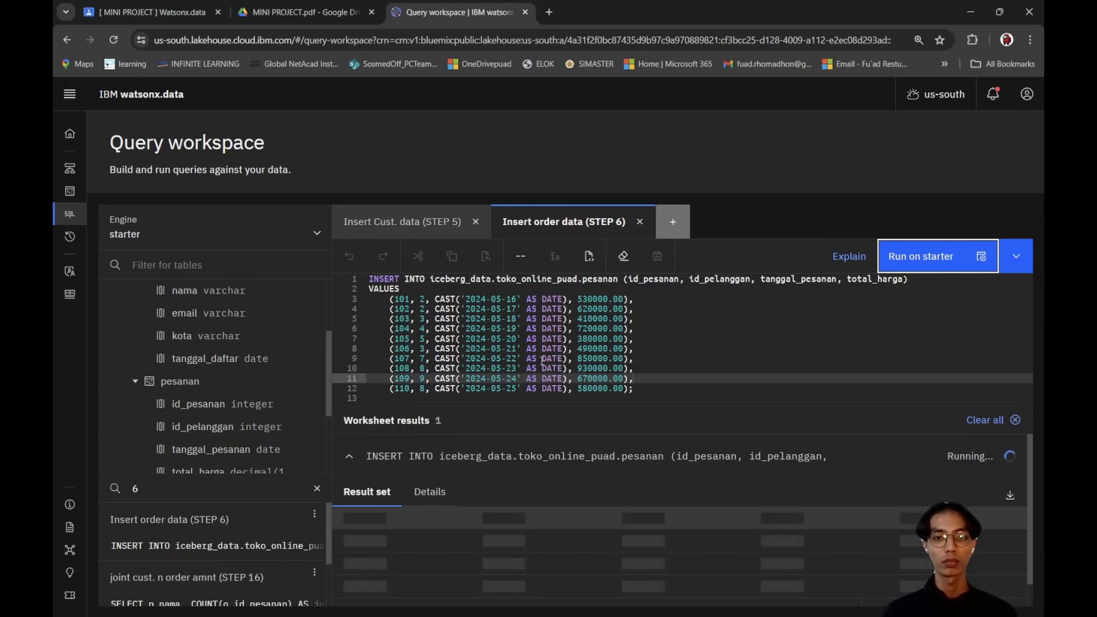
{"action": "left_click", "coordinate": [475, 222]}
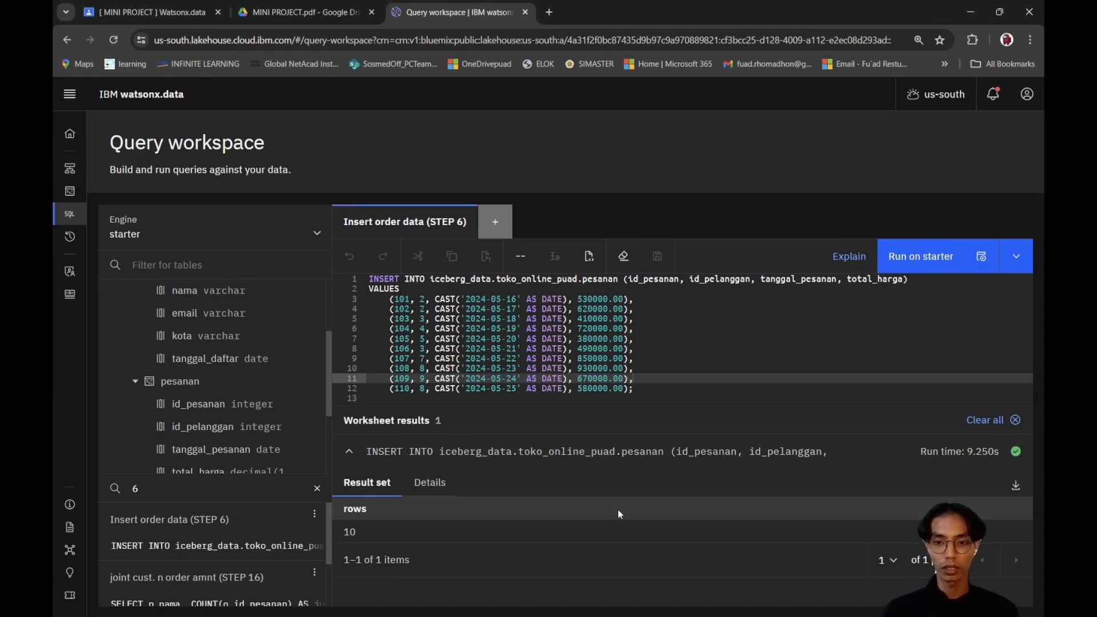
Step: Filter the saved worksheets by 7, open Select all cust. data (STEP 7) and close the STEP 6 worksheet
{"action": "left_click", "coordinate": [184, 483]}
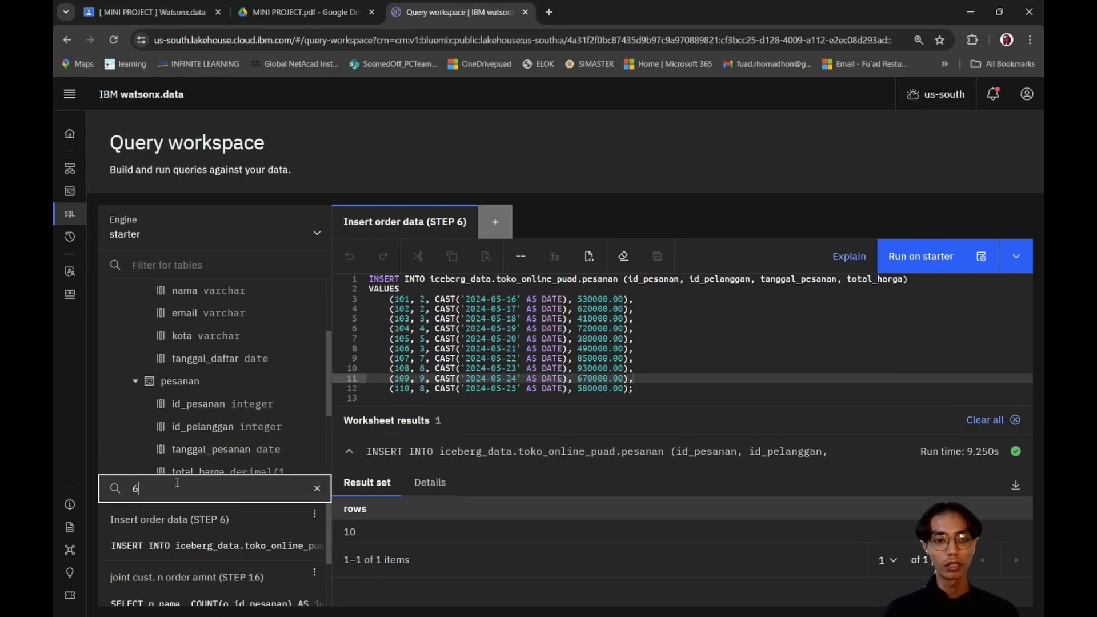
{"action": "type", "text": "7"}
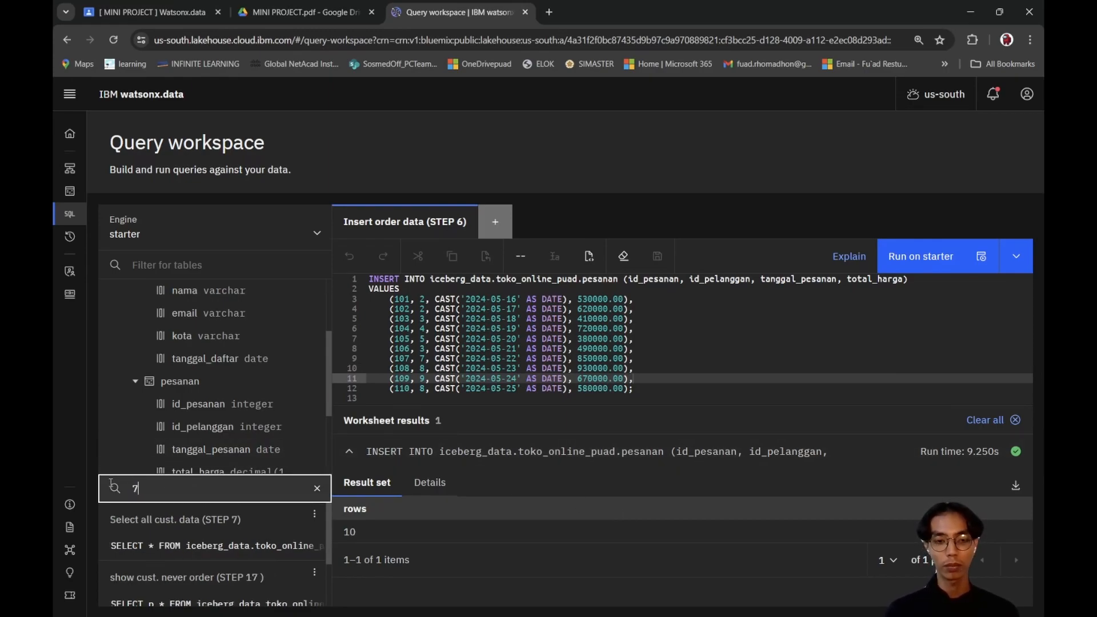
{"action": "left_click", "coordinate": [137, 546]}
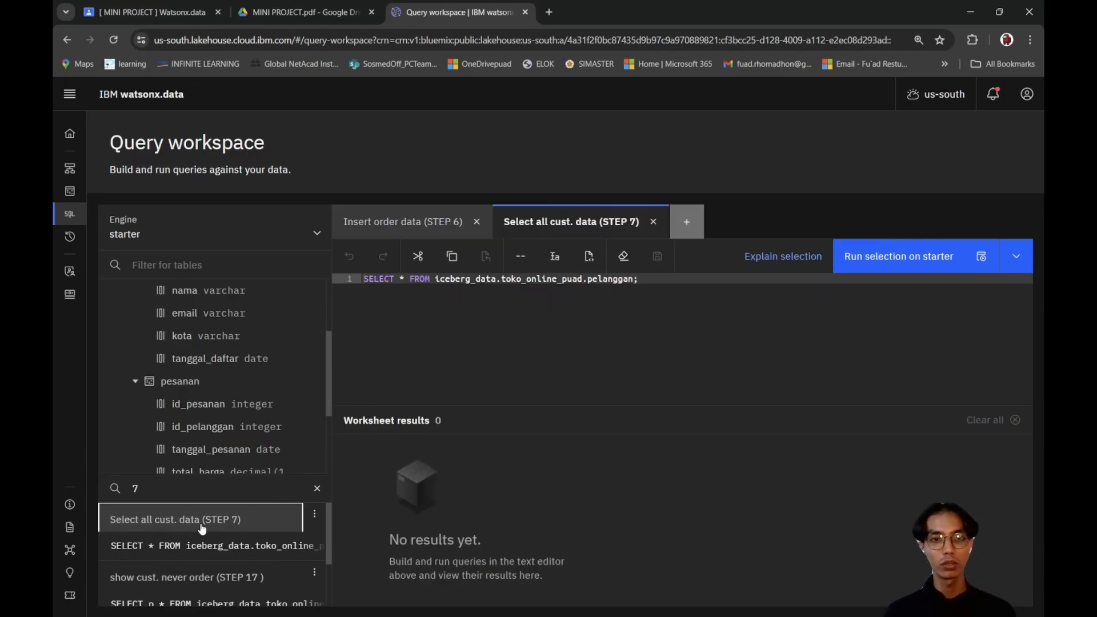
{"action": "left_click", "coordinate": [477, 222]}
{"action": "left_click", "coordinate": [441, 302]}
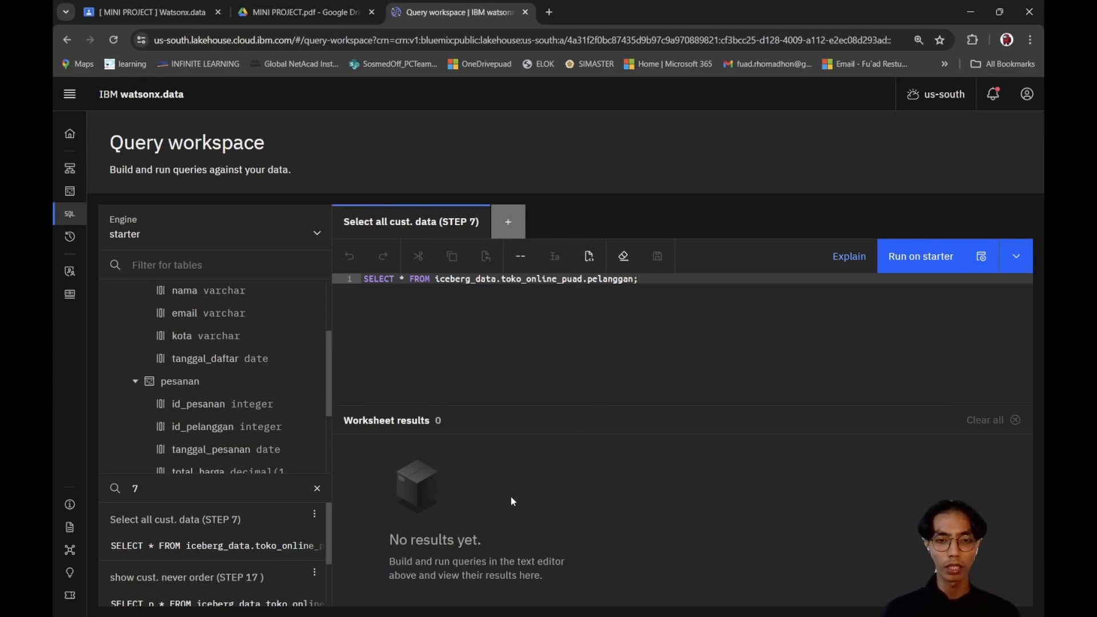
Step: Run SELECT * on toko_online_puad.pelanggan with the starter engine and look through the returned customer rows
{"action": "left_click", "coordinate": [935, 266]}
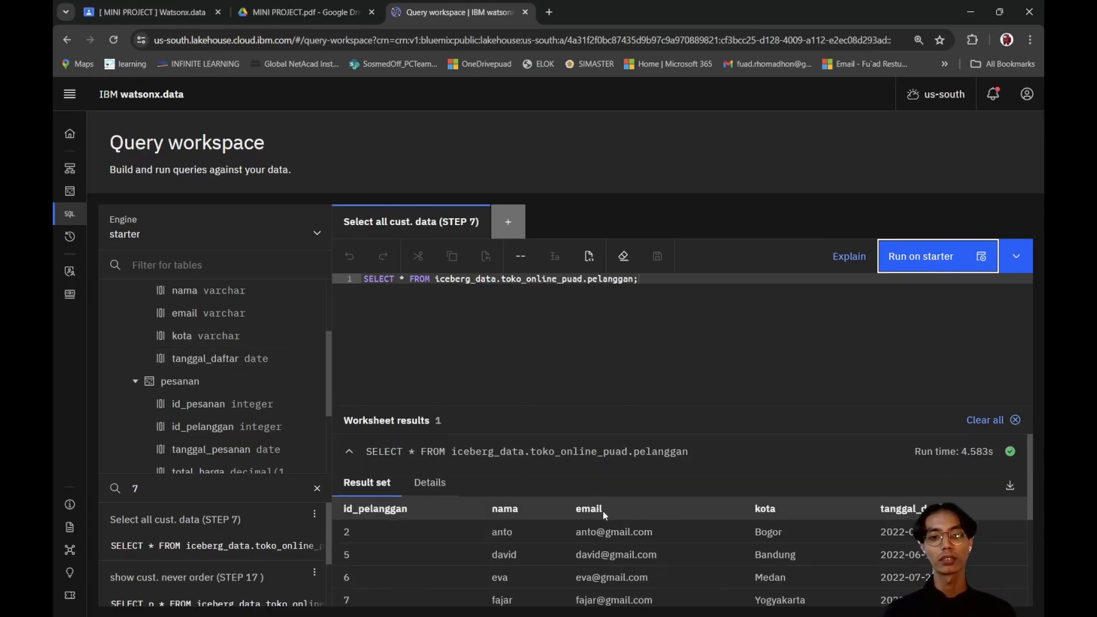
{"action": "scroll", "coordinate": [616, 502], "scroll_direction": "down", "scroll_amount": 3}
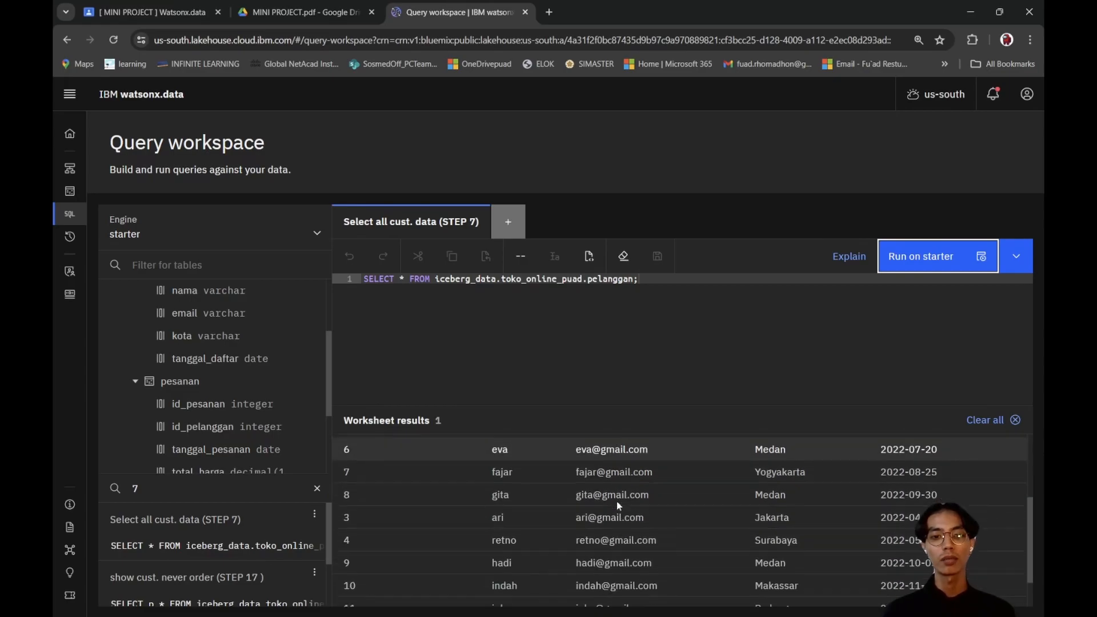
{"action": "scroll", "coordinate": [616, 501], "scroll_direction": "up", "scroll_amount": 3}
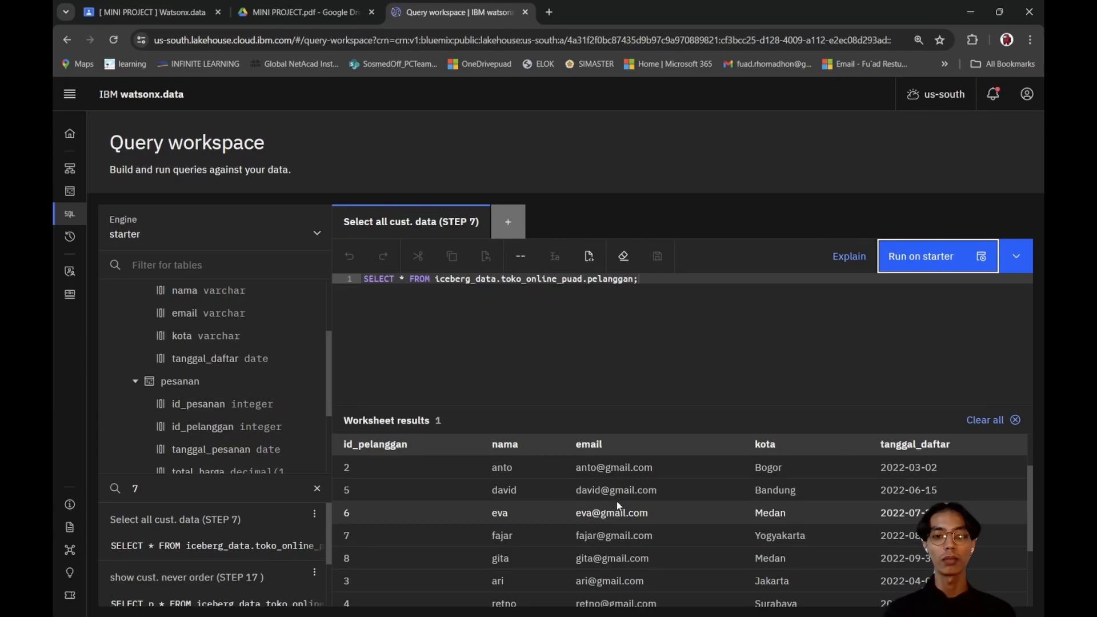
{"action": "scroll", "coordinate": [616, 502], "scroll_direction": "down", "scroll_amount": 5}
{"action": "scroll", "coordinate": [616, 502], "scroll_direction": "up", "scroll_amount": 5}
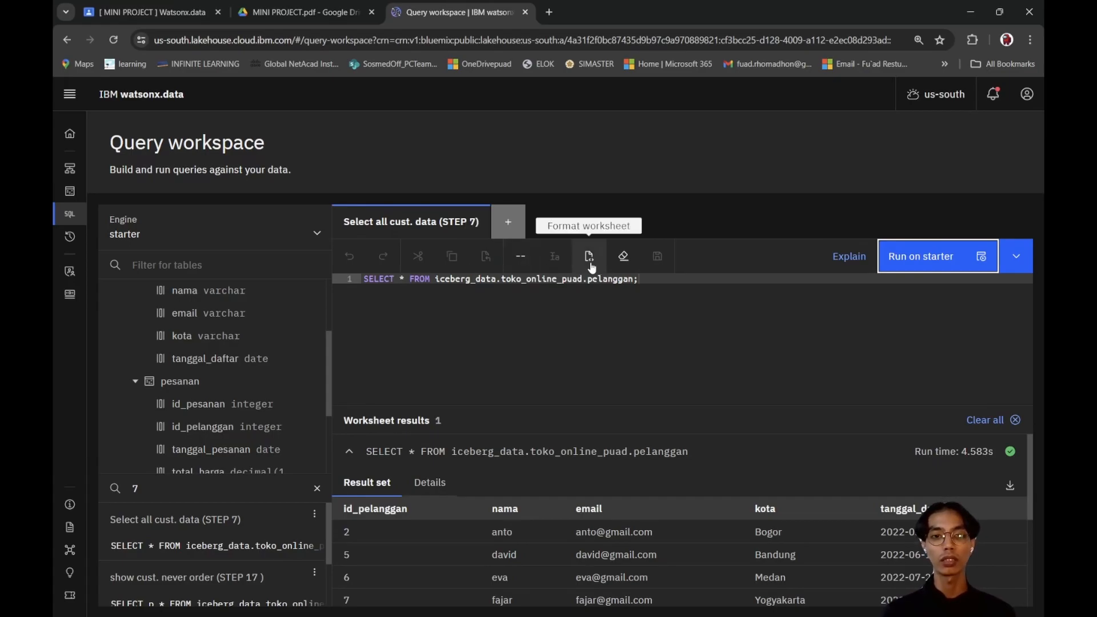
Step: Filter the saved worksheets by 8 and open Sellect all order data (STEP 8)
{"action": "left_click", "coordinate": [149, 489]}
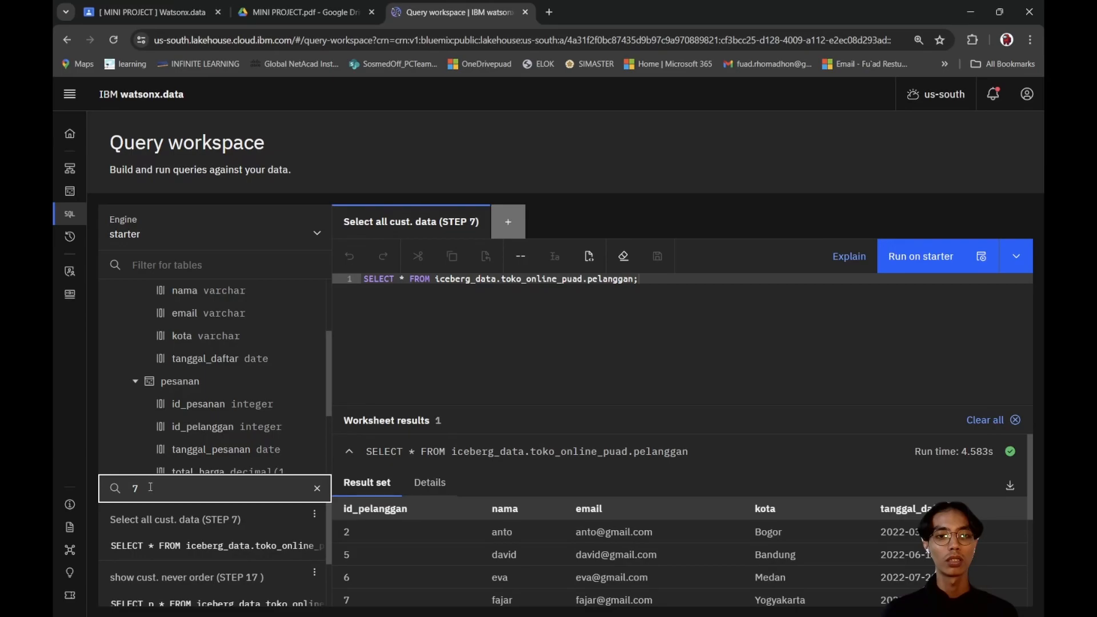
{"action": "type", "text": "8"}
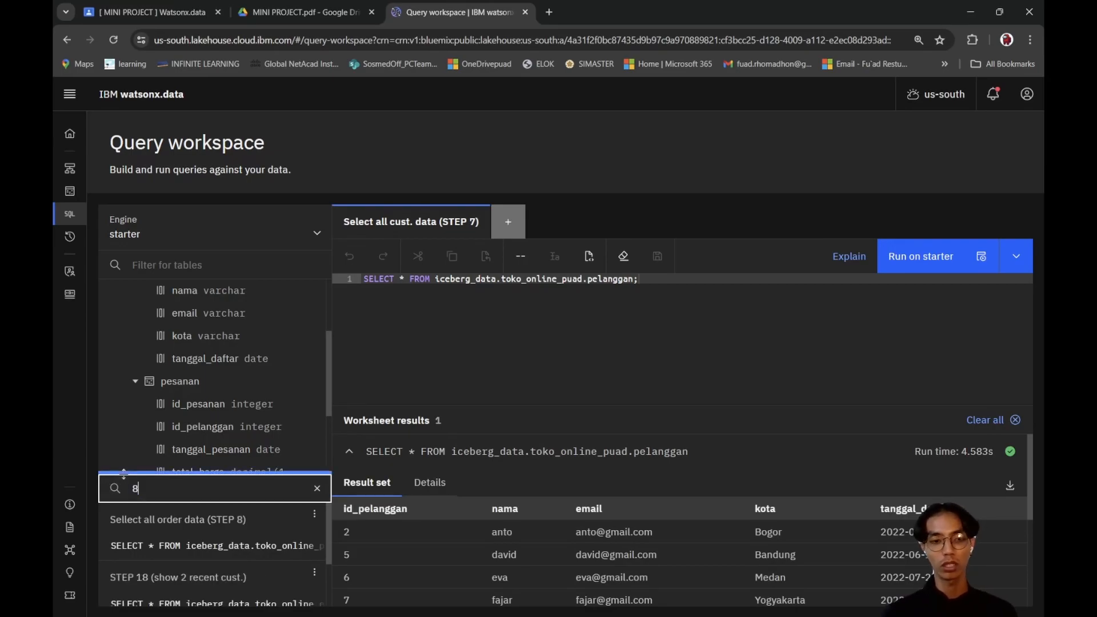
{"action": "left_click", "coordinate": [194, 543]}
{"action": "left_click", "coordinate": [197, 528]}
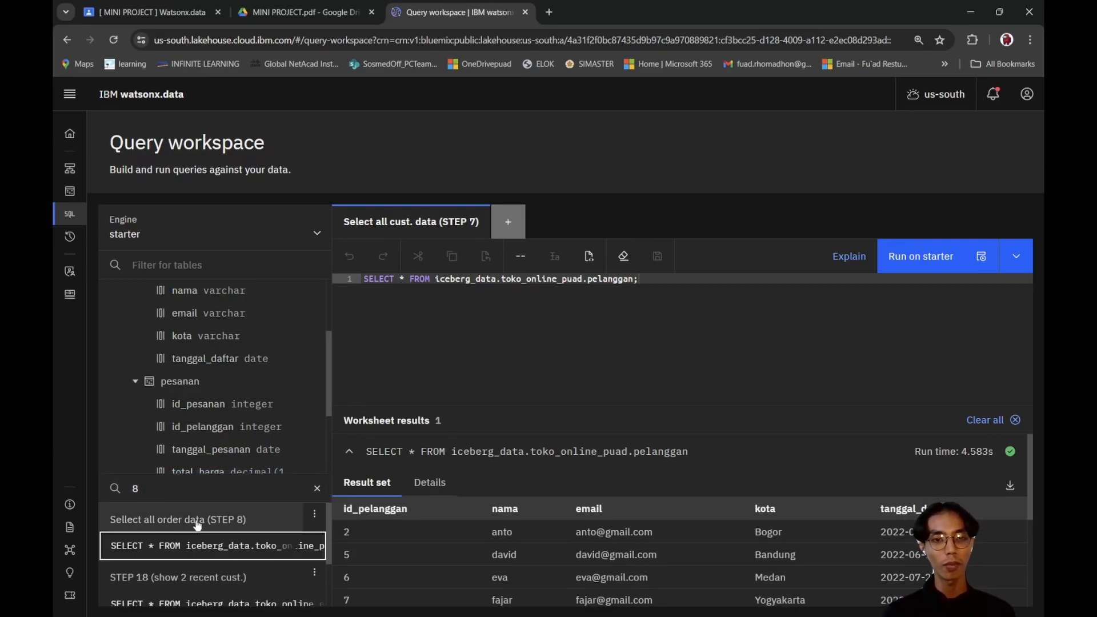
{"action": "left_click", "coordinate": [490, 335]}
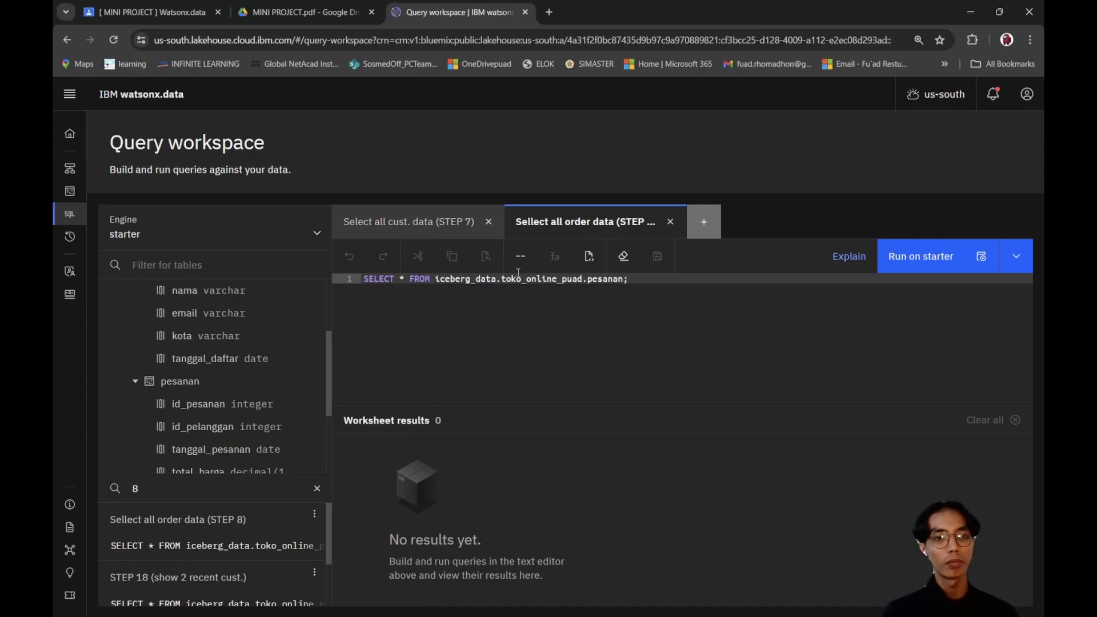
Step: Compare the STEP 7 and STEP 8 queries and close the STEP 7 worksheet
{"action": "left_click", "coordinate": [436, 220]}
{"action": "left_click", "coordinate": [529, 226]}
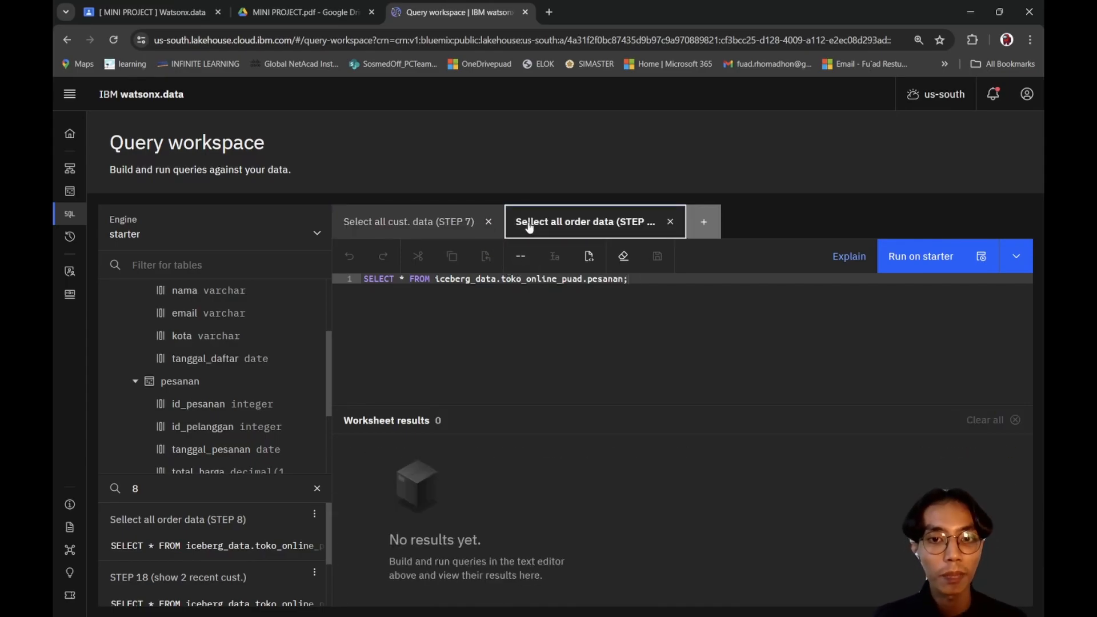
{"action": "left_click", "coordinate": [441, 223]}
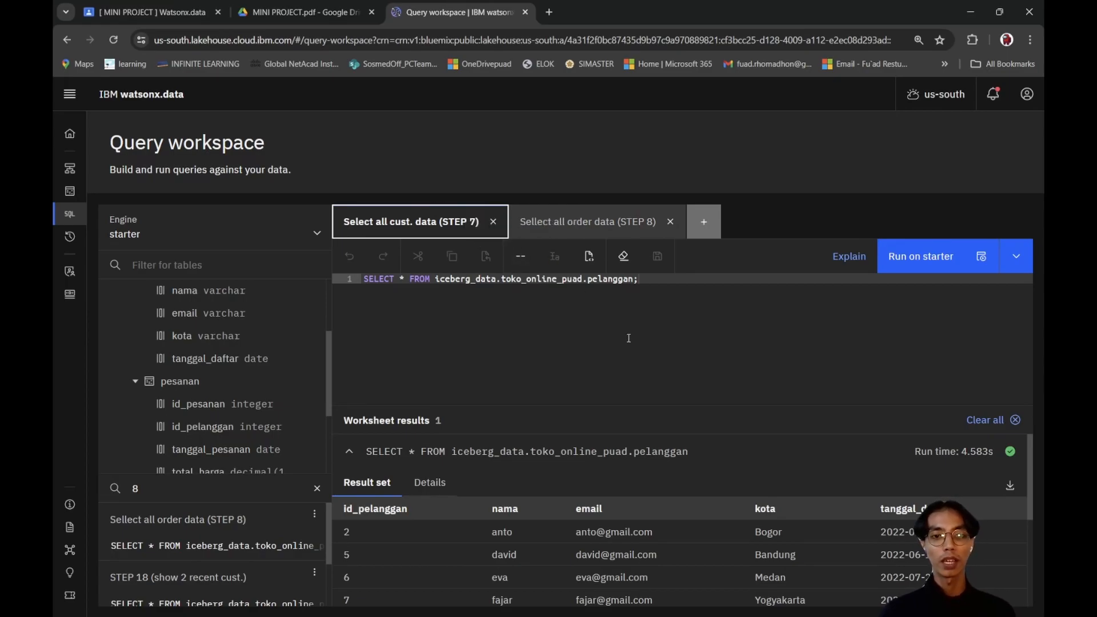
{"action": "left_click", "coordinate": [562, 226]}
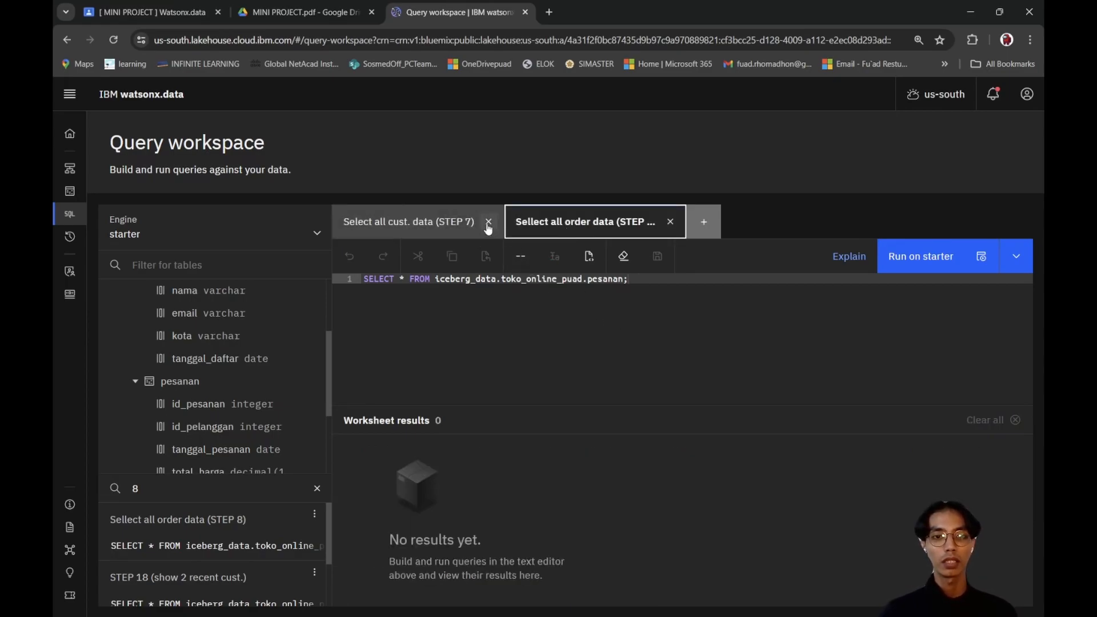
{"action": "left_click", "coordinate": [488, 222]}
Step: Run SELECT * on toko_online_puad.pesanan with the starter engine and look through all returned order rows
{"action": "left_click", "coordinate": [916, 256]}
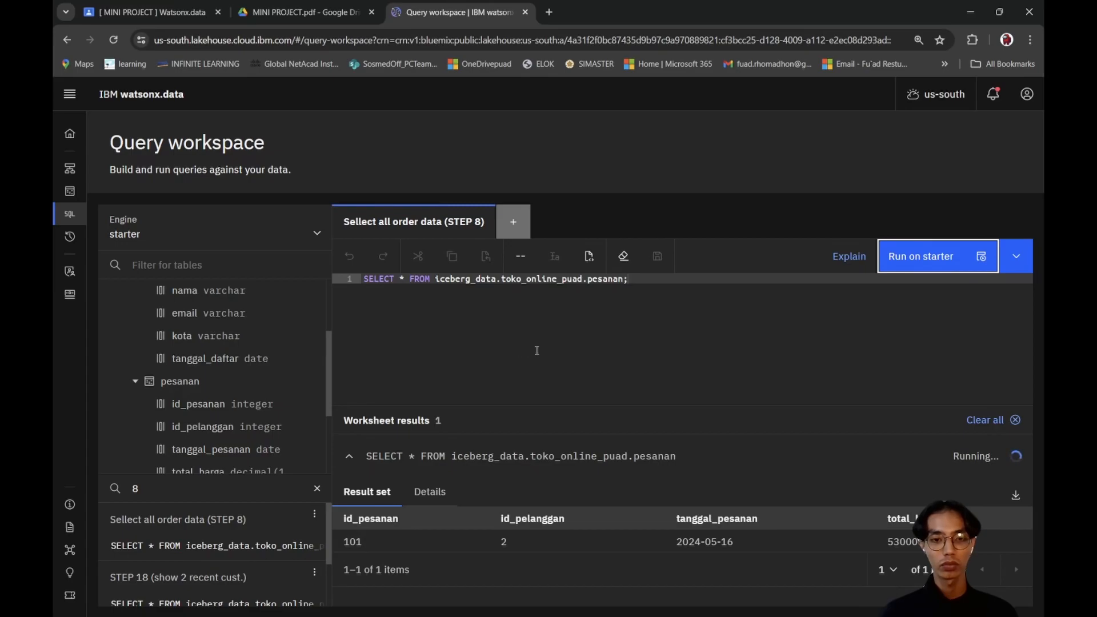
{"action": "scroll", "coordinate": [629, 434], "scroll_direction": "down", "scroll_amount": 1}
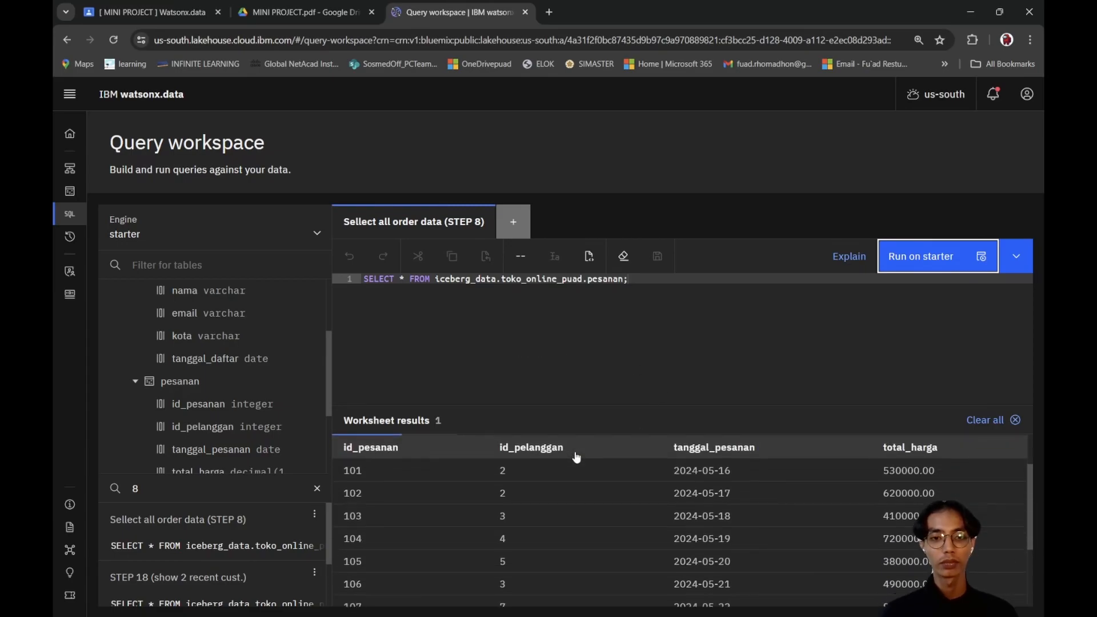
{"action": "scroll", "coordinate": [575, 452], "scroll_direction": "up", "scroll_amount": 1}
{"action": "scroll", "coordinate": [565, 460], "scroll_direction": "down", "scroll_amount": 1}
{"action": "scroll", "coordinate": [563, 456], "scroll_direction": "up", "scroll_amount": 1}
{"action": "scroll", "coordinate": [563, 456], "scroll_direction": "down", "scroll_amount": 2}
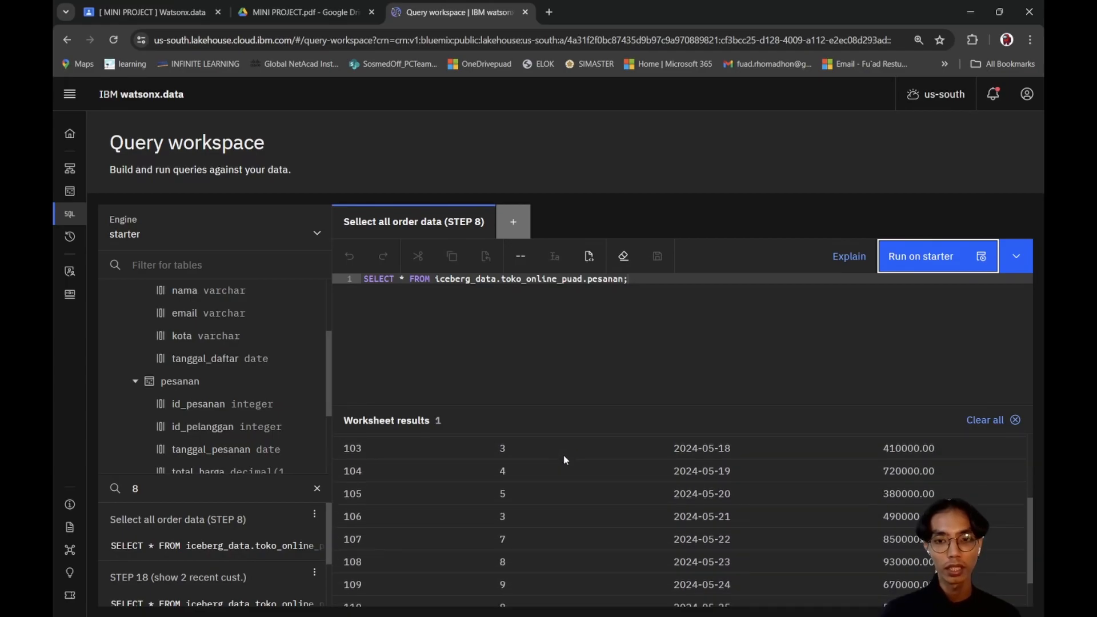
{"action": "scroll", "coordinate": [565, 459], "scroll_direction": "down", "scroll_amount": 2}
{"action": "scroll", "coordinate": [564, 459], "scroll_direction": "up", "scroll_amount": 3}
{"action": "scroll", "coordinate": [566, 462], "scroll_direction": "up", "scroll_amount": 1}
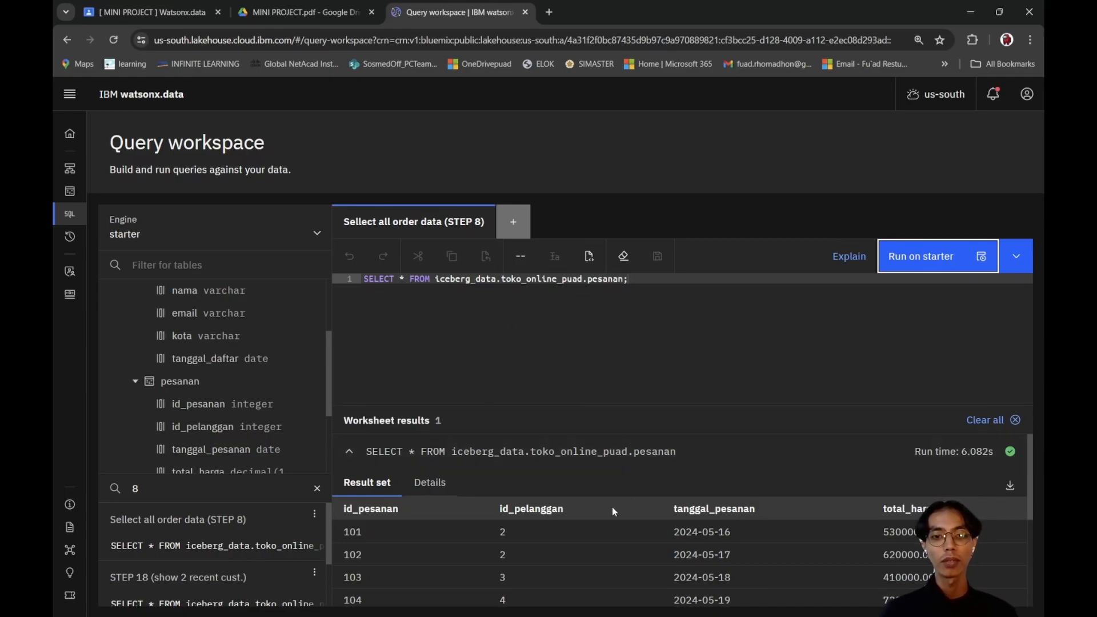
{"action": "scroll", "coordinate": [609, 507], "scroll_direction": "down", "scroll_amount": 3}
{"action": "scroll", "coordinate": [617, 520], "scroll_direction": "up", "scroll_amount": 3}
{"action": "scroll", "coordinate": [617, 520], "scroll_direction": "down", "scroll_amount": 3}
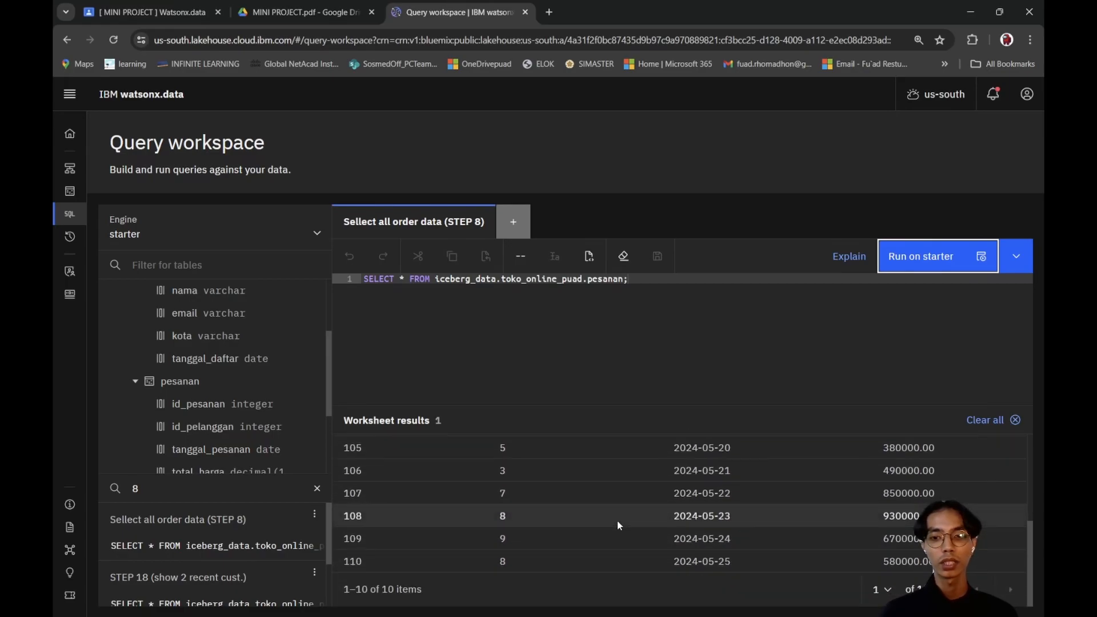
{"action": "scroll", "coordinate": [617, 520], "scroll_direction": "up", "scroll_amount": 3}
{"action": "left_click", "coordinate": [594, 352]}
Step: Filter the saved worksheets by 9 and open select col on cust. (STEP 9)
{"action": "left_click", "coordinate": [155, 476]}
{"action": "key", "text": "BackSpace"}
{"action": "type", "text": "9"}
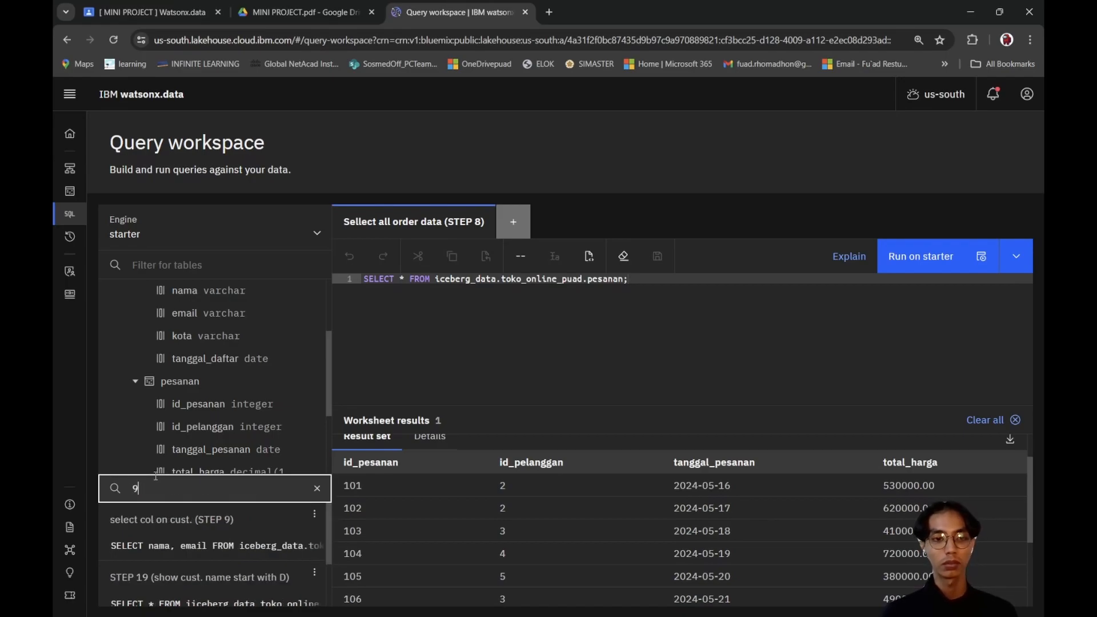
{"action": "left_click", "coordinate": [222, 533]}
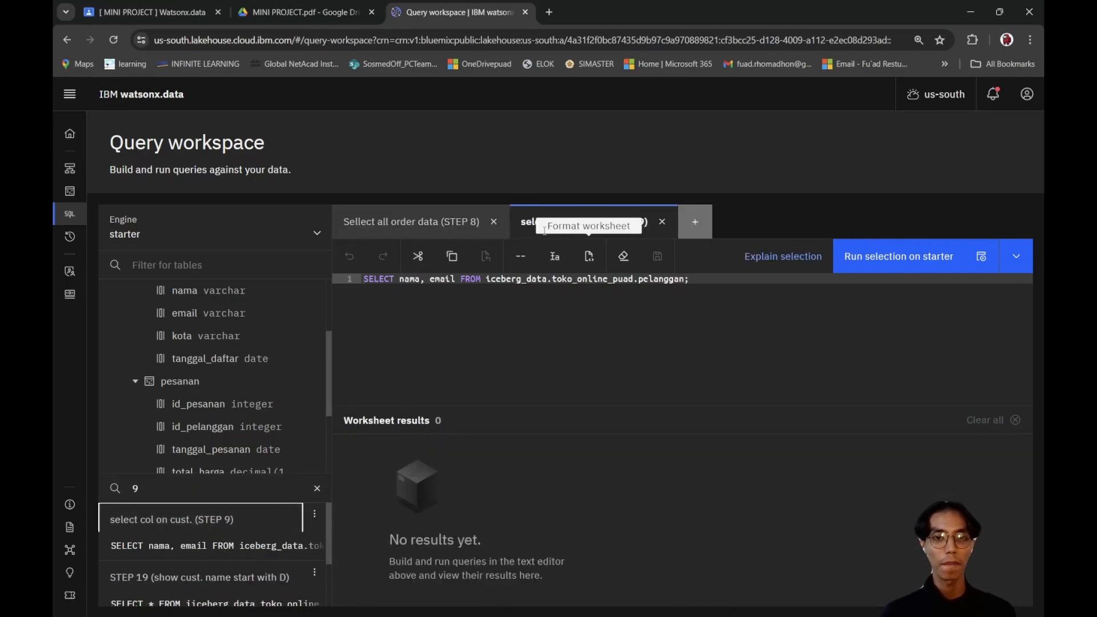
Step: Close the STEP 8 worksheet and run SELECT nama, email on toko_online_puad.pelanggan with the starter engine
{"action": "left_click", "coordinate": [498, 222]}
{"action": "left_click", "coordinate": [621, 330]}
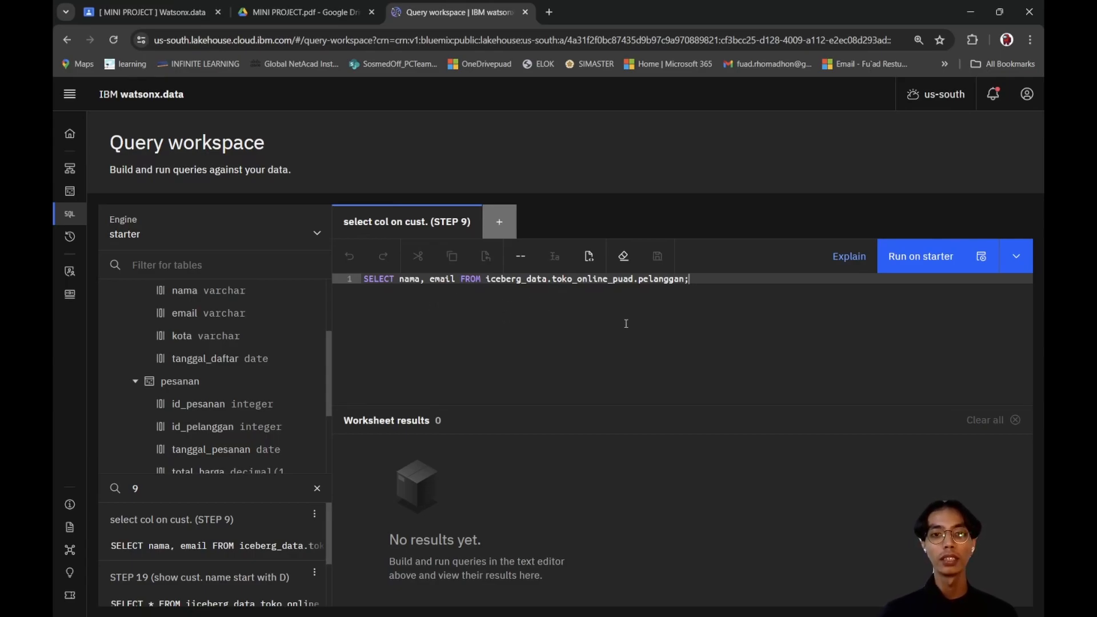
{"action": "left_click", "coordinate": [910, 261]}
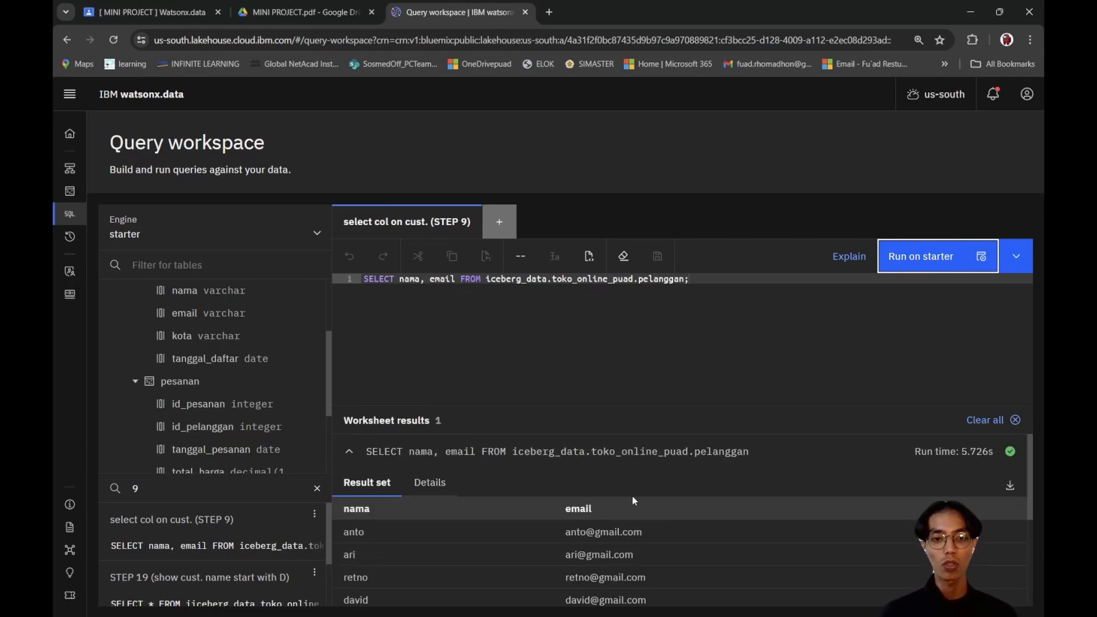
Step: Look through all the nama and email rows returned by the STEP 9 query
{"action": "scroll", "coordinate": [640, 495], "scroll_direction": "down", "scroll_amount": 1}
{"action": "scroll", "coordinate": [424, 483], "scroll_direction": "down", "scroll_amount": 2}
{"action": "scroll", "coordinate": [424, 482], "scroll_direction": "up", "scroll_amount": 5}
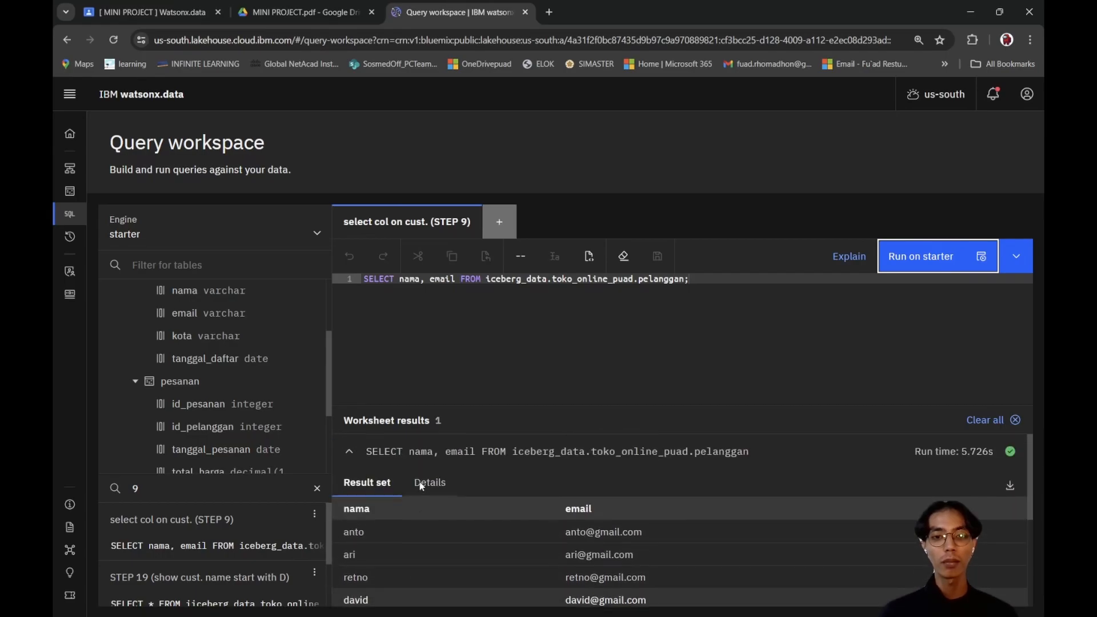
{"action": "scroll", "coordinate": [589, 508], "scroll_direction": "down", "scroll_amount": 3}
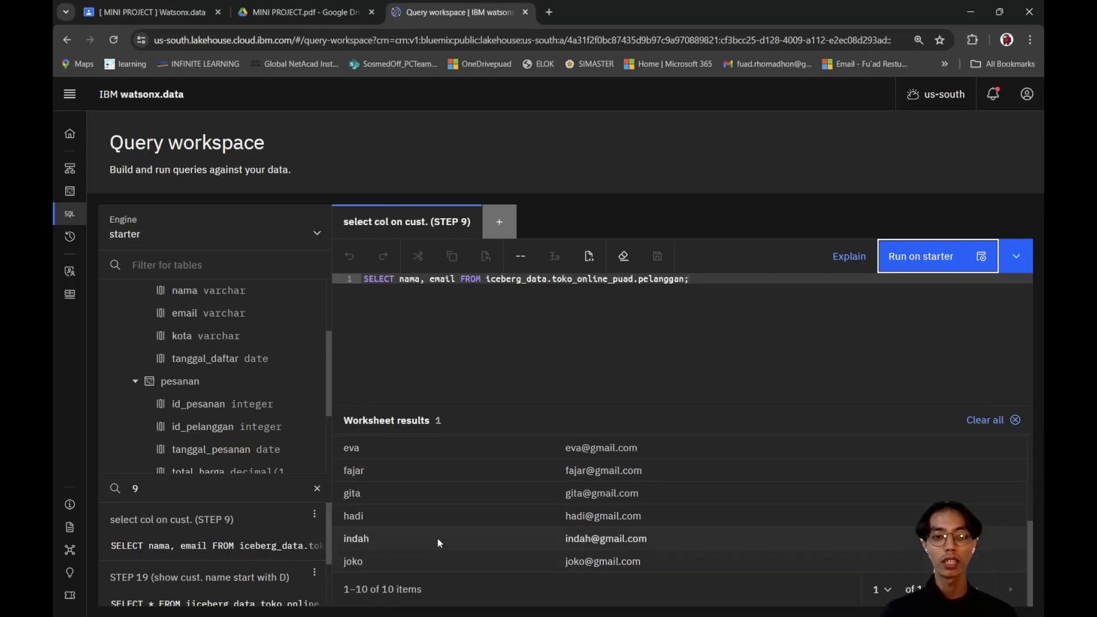
{"action": "scroll", "coordinate": [492, 523], "scroll_direction": "up", "scroll_amount": 2}
Step: Filter the saved worksheets by 10, open filter cust. based city (STEP 10), and close the STEP 9 worksheet
{"action": "double_click", "coordinate": [112, 488]}
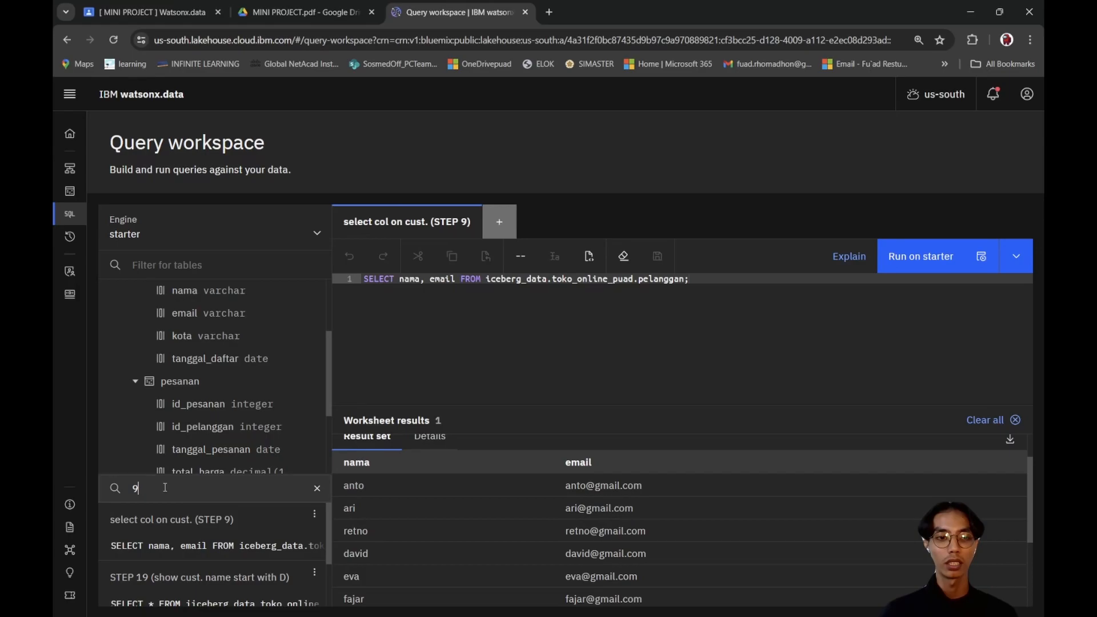
{"action": "type", "text": "10"}
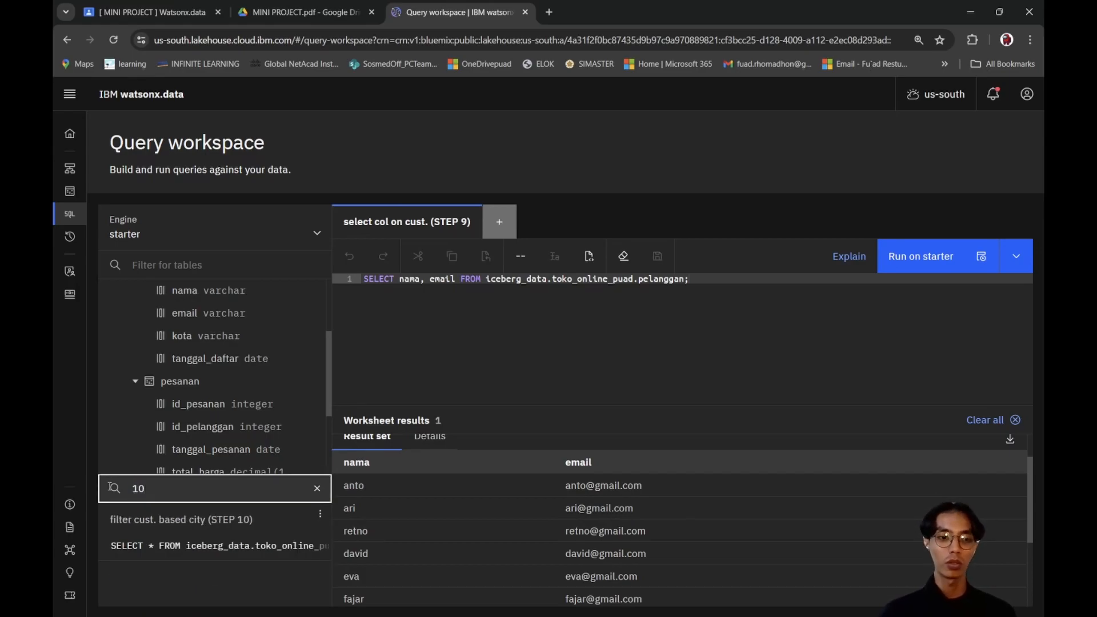
{"action": "left_click", "coordinate": [129, 529]}
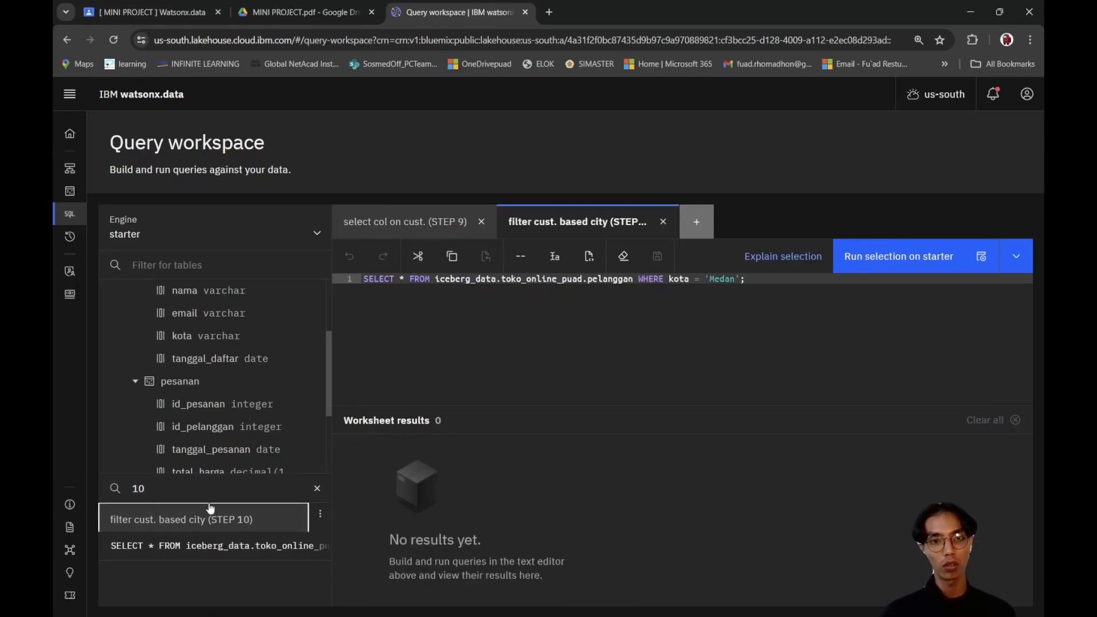
{"action": "left_click", "coordinate": [483, 221]}
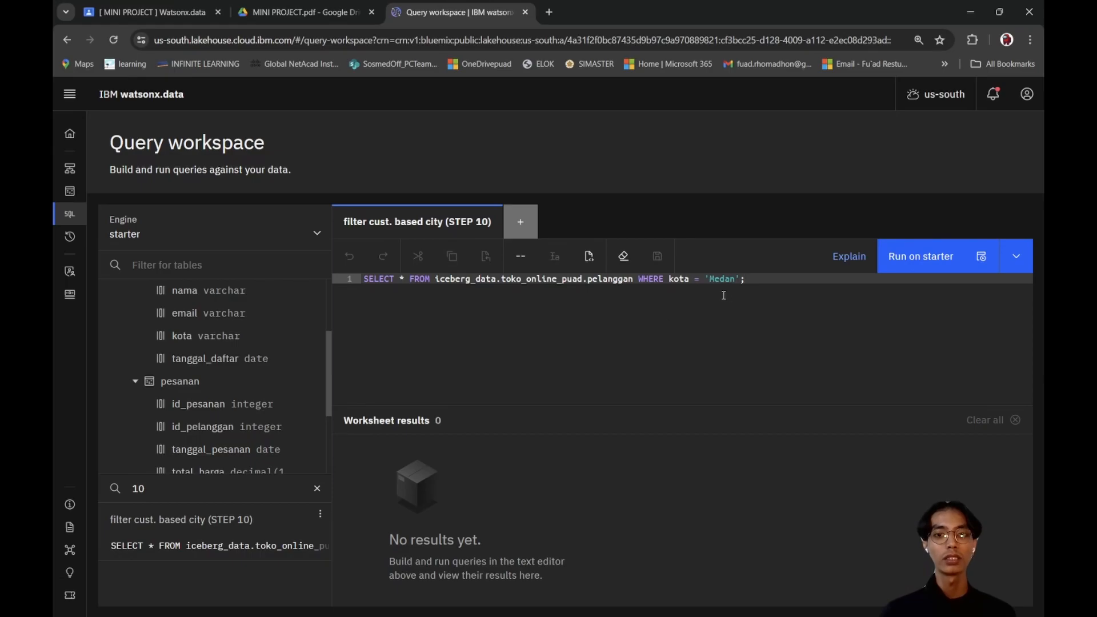
Step: Run SELECT * on toko_online_puad.pelanggan WHERE kota = 'Medan' with the starter engine and check the returned customer rows
{"action": "left_click", "coordinate": [909, 261]}
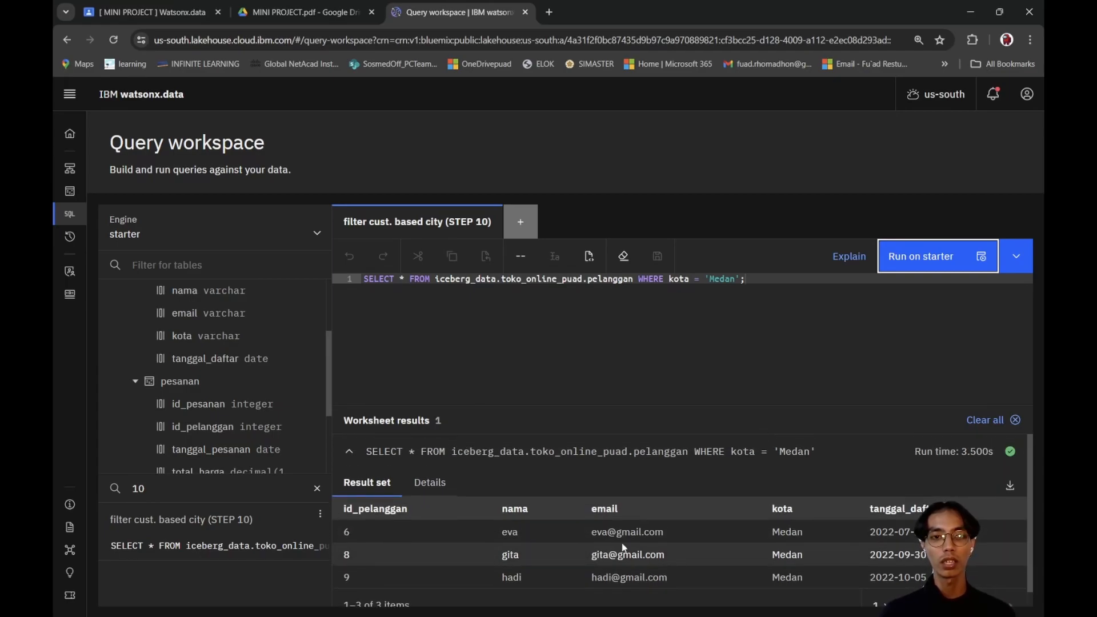
{"action": "scroll", "coordinate": [622, 547], "scroll_direction": "down", "scroll_amount": 1}
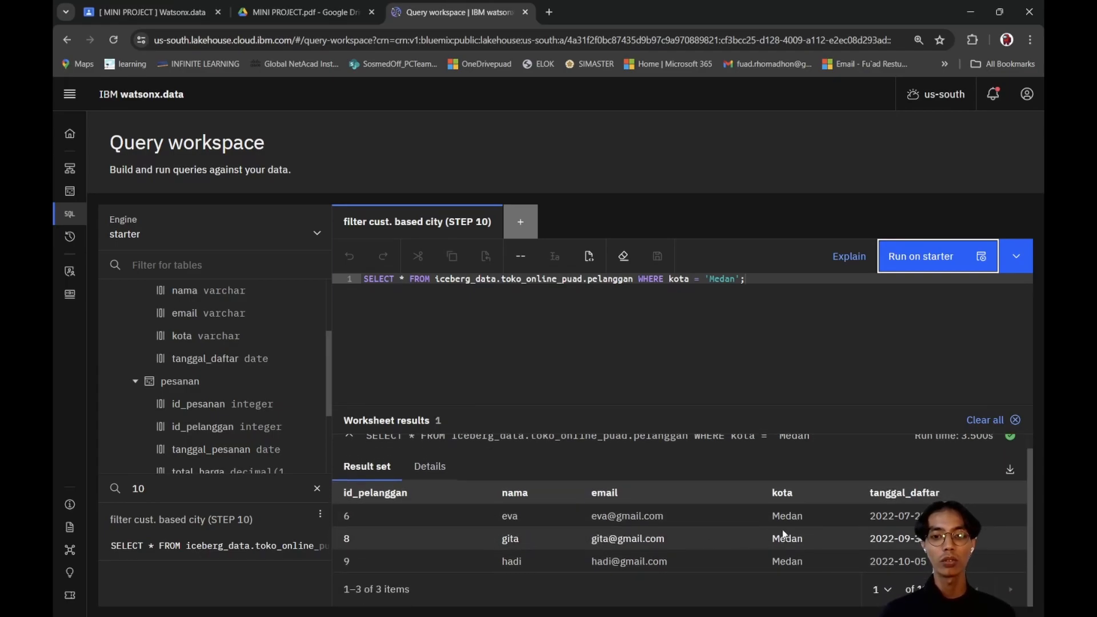
{"action": "left_click", "coordinate": [813, 326]}
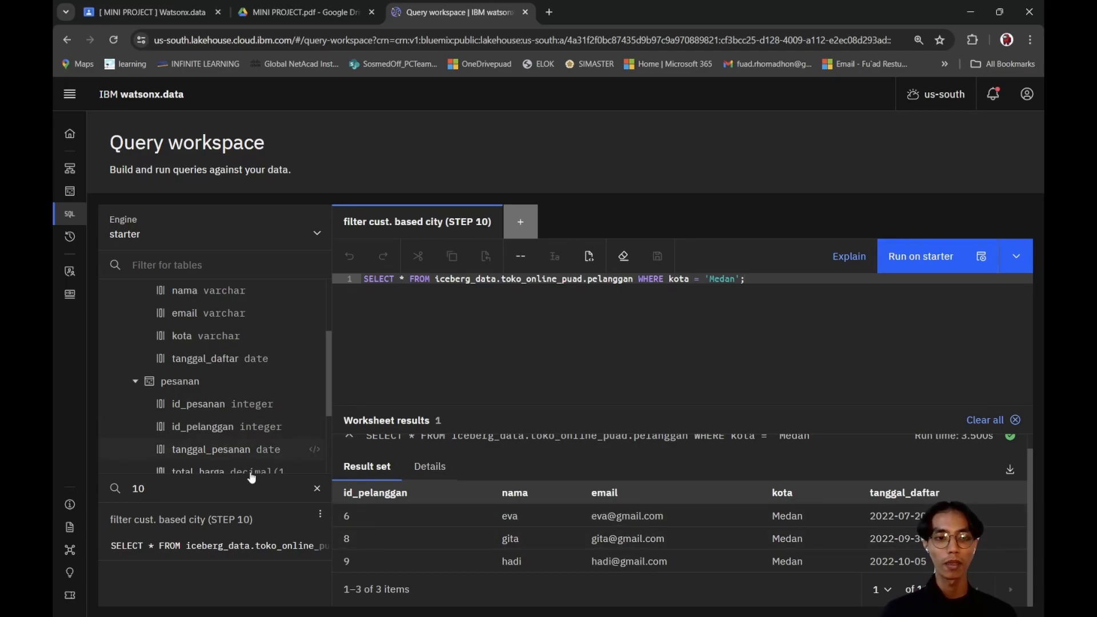
Step: Filter the saved worksheets by 11, open filter order data by date (STEP 11), and close the STEP 10 worksheet
{"action": "double_click", "coordinate": [155, 488]}
{"action": "type", "text": "11"}
{"action": "left_click", "coordinate": [183, 519]}
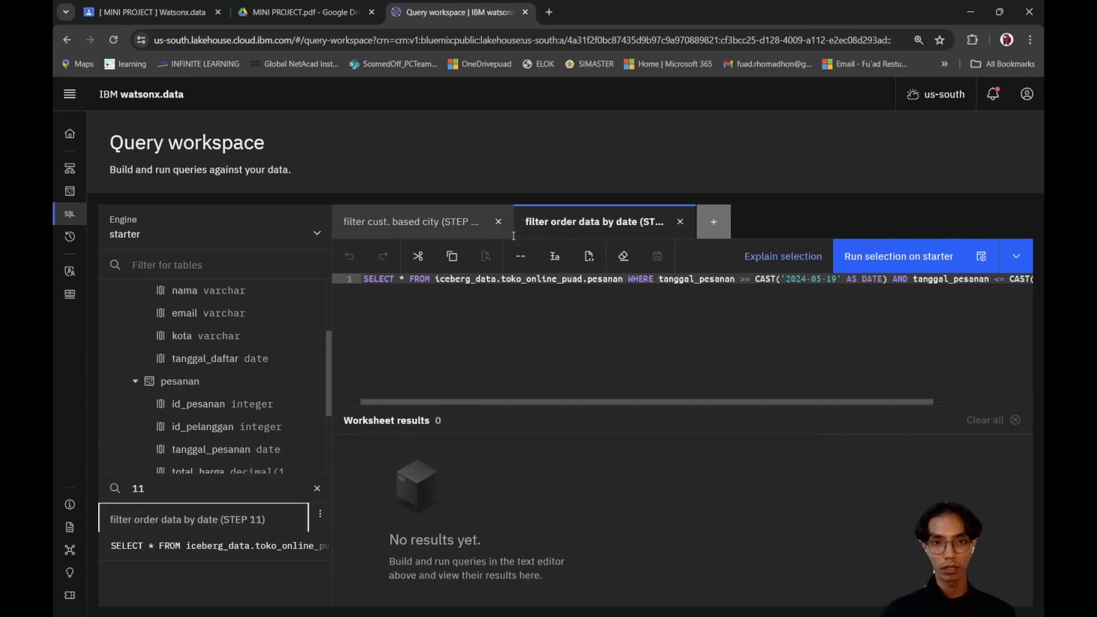
{"action": "left_click", "coordinate": [498, 222]}
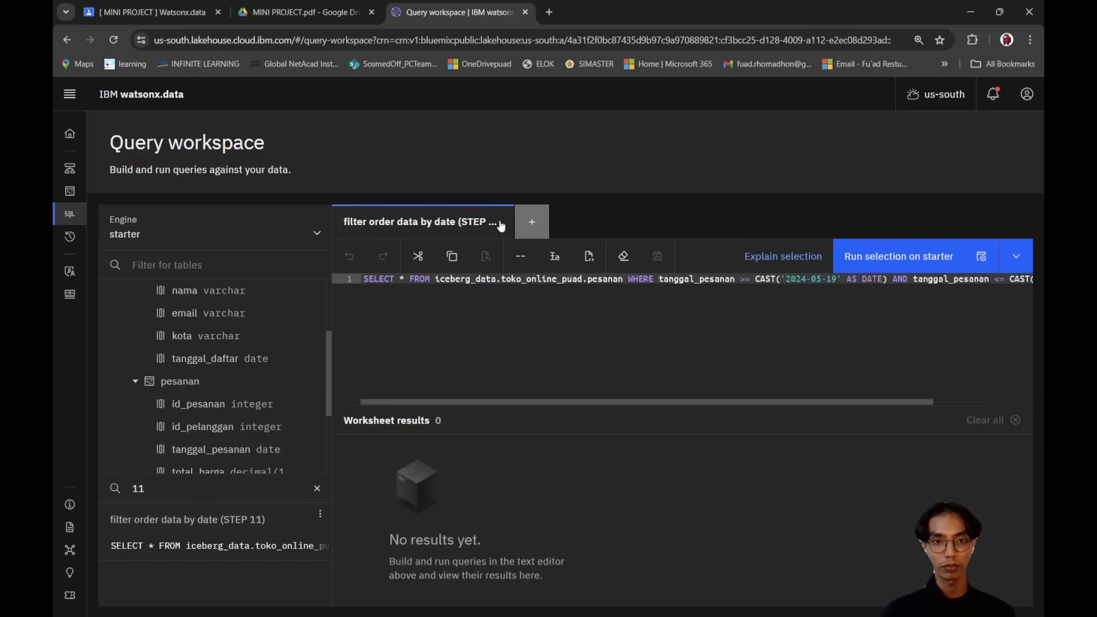
Step: Review the STEP 11 query on pesanan for tanggal_pesanan from 2024-05-19 to 2024-05-23, run it with the starter engine and check the rows
{"action": "left_click", "coordinate": [489, 326]}
{"action": "left_click_drag", "start_coordinate": [514, 403], "coordinate": [422, 400]}
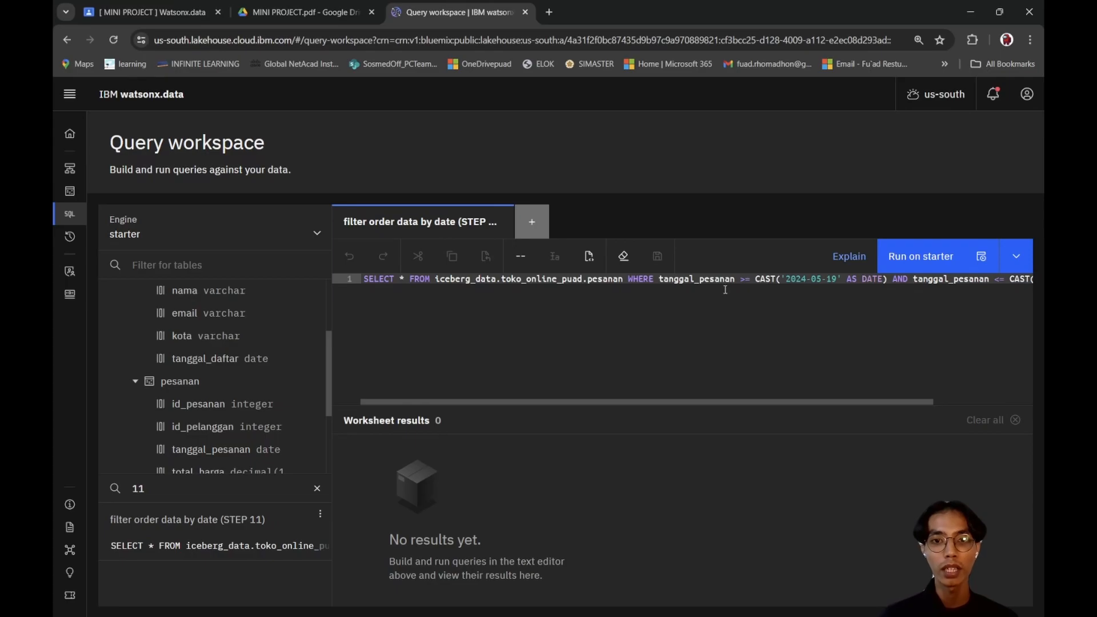
{"action": "left_click_drag", "start_coordinate": [588, 405], "coordinate": [650, 406]}
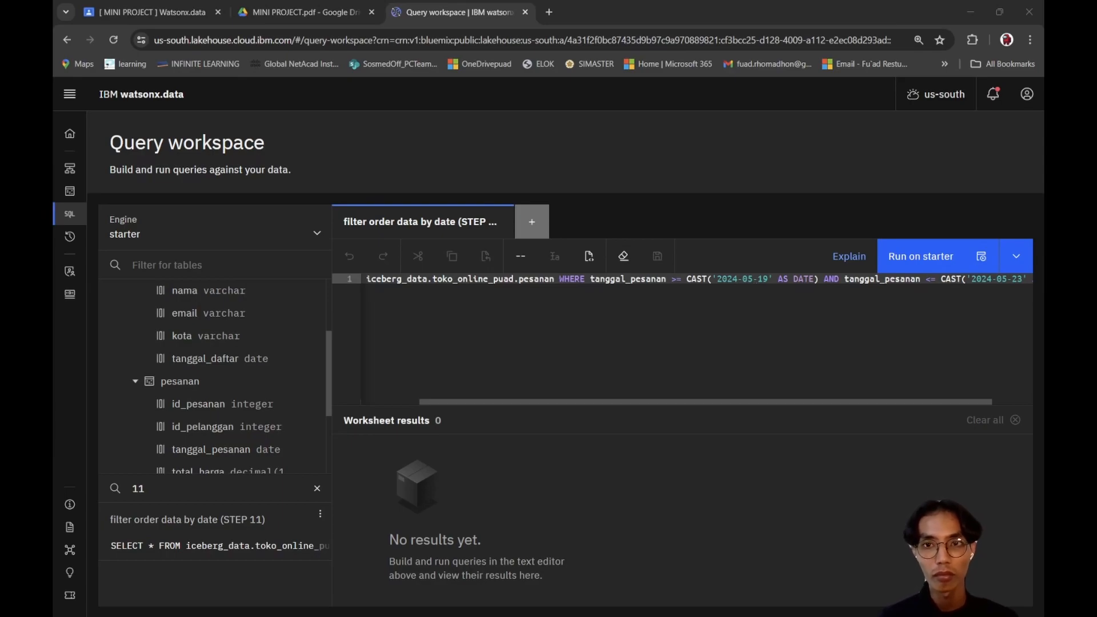
{"action": "key", "text": "alt+Tab"}
{"action": "left_click_drag", "start_coordinate": [747, 404], "coordinate": [828, 404]}
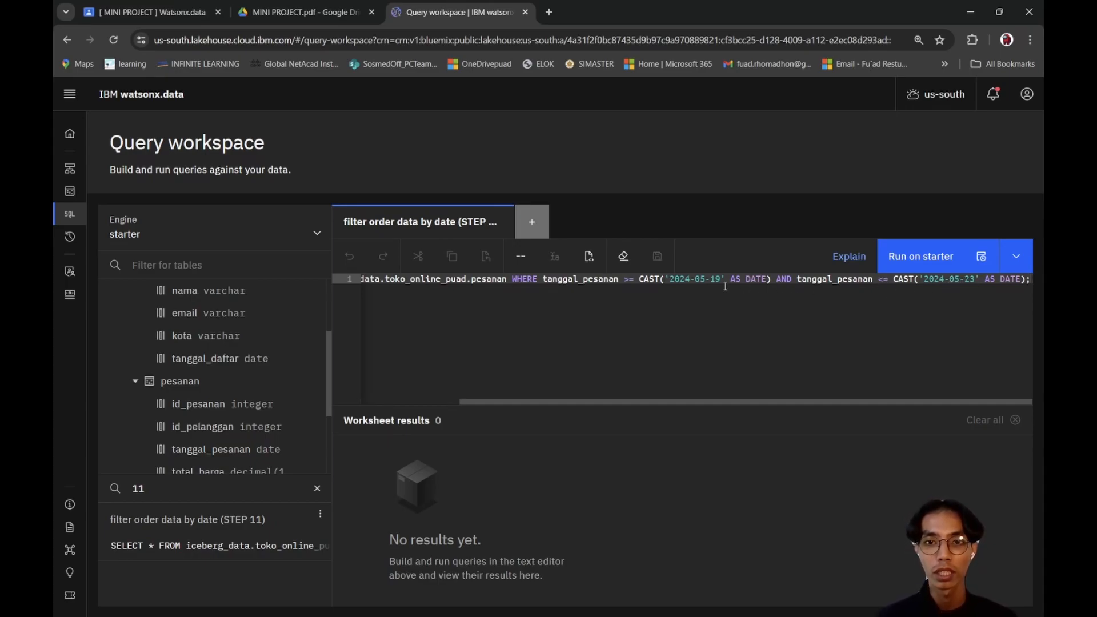
{"action": "left_click", "coordinate": [911, 255]}
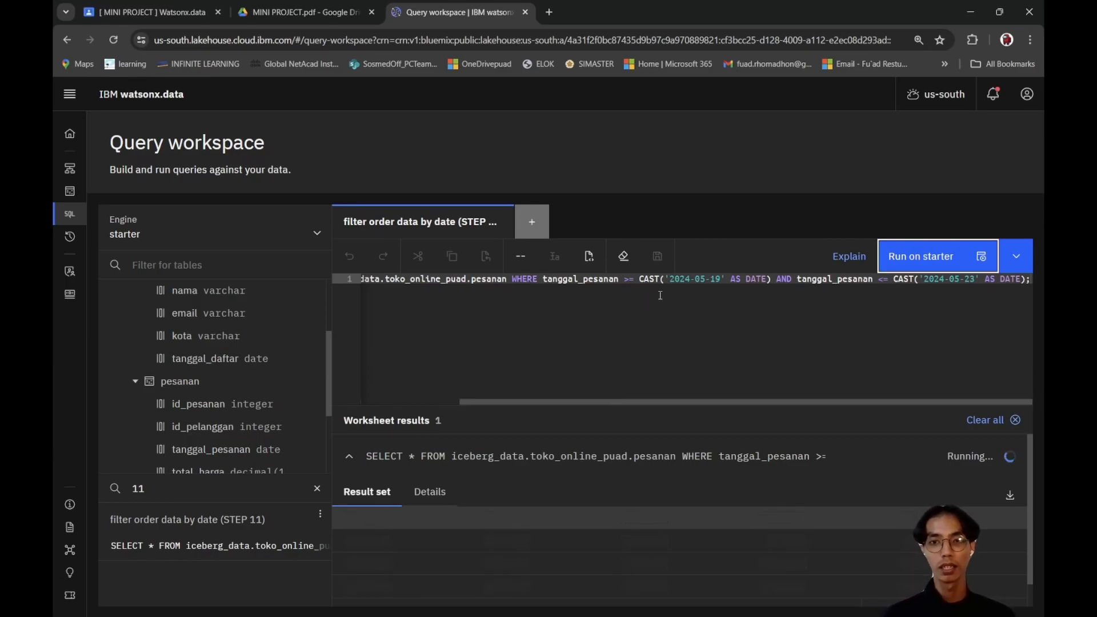
{"action": "scroll", "coordinate": [620, 458], "scroll_direction": "down", "scroll_amount": 1}
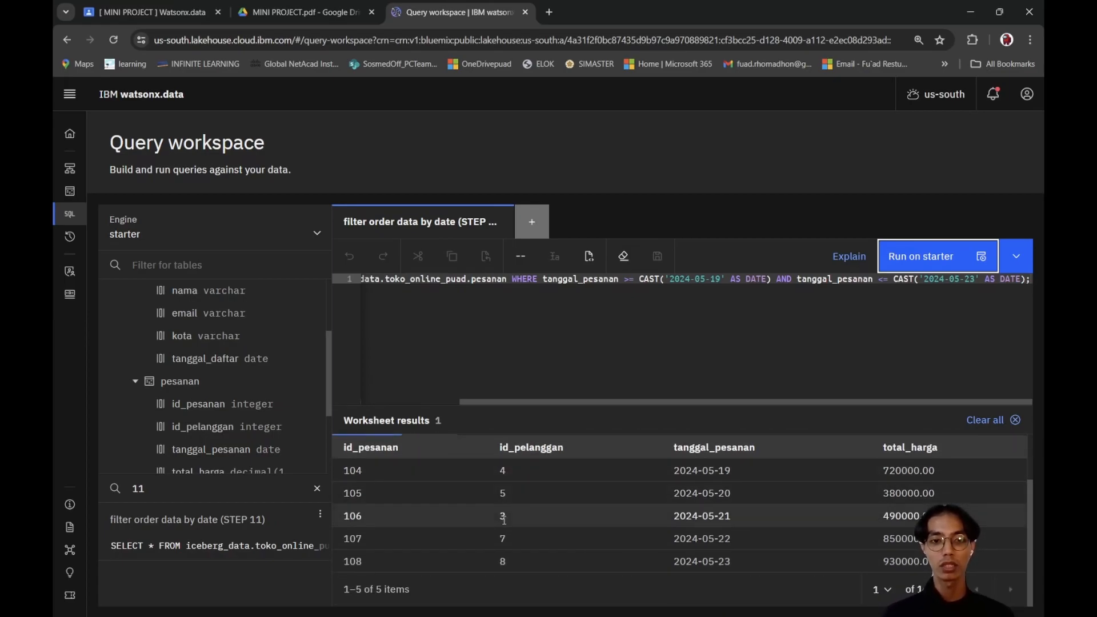
{"action": "scroll", "coordinate": [481, 534], "scroll_direction": "up", "scroll_amount": 1}
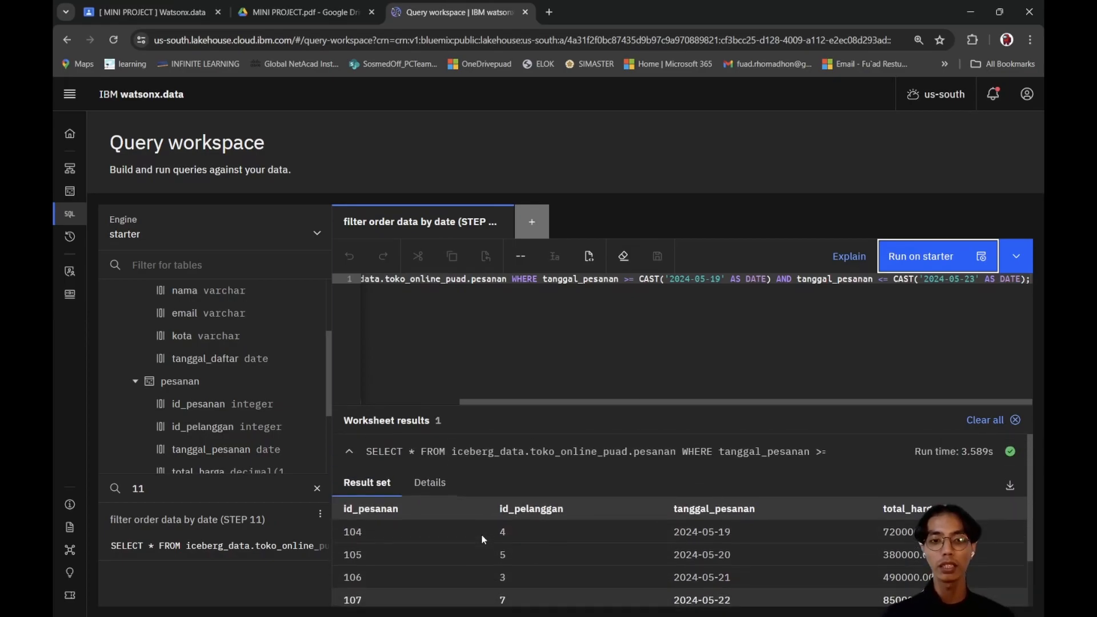
{"action": "scroll", "coordinate": [560, 538], "scroll_direction": "down", "scroll_amount": 1}
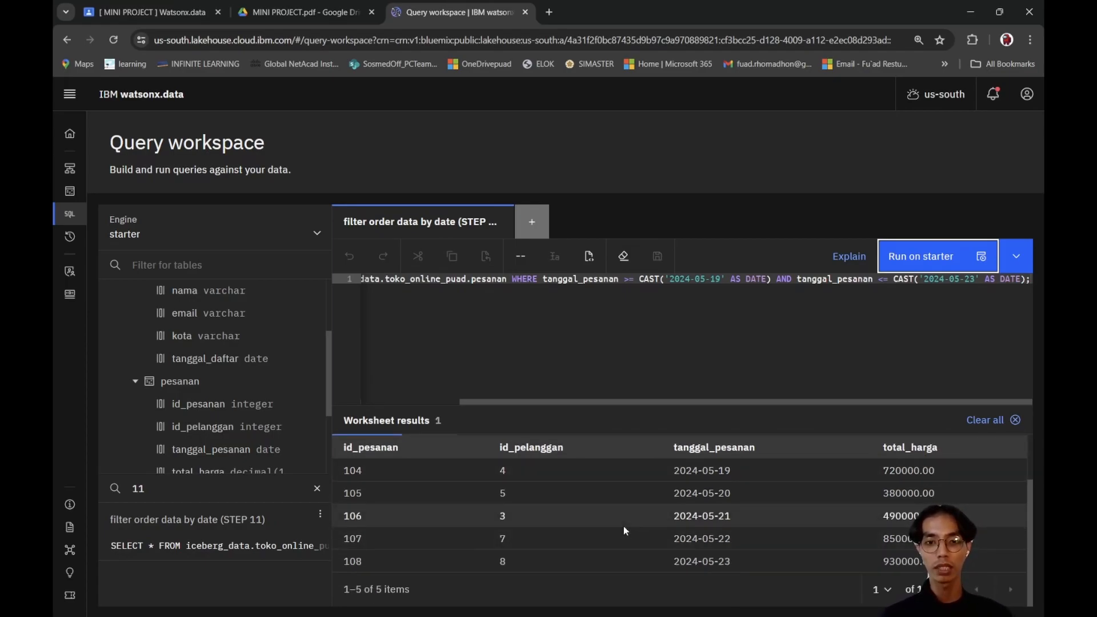
{"action": "left_click", "coordinate": [679, 360]}
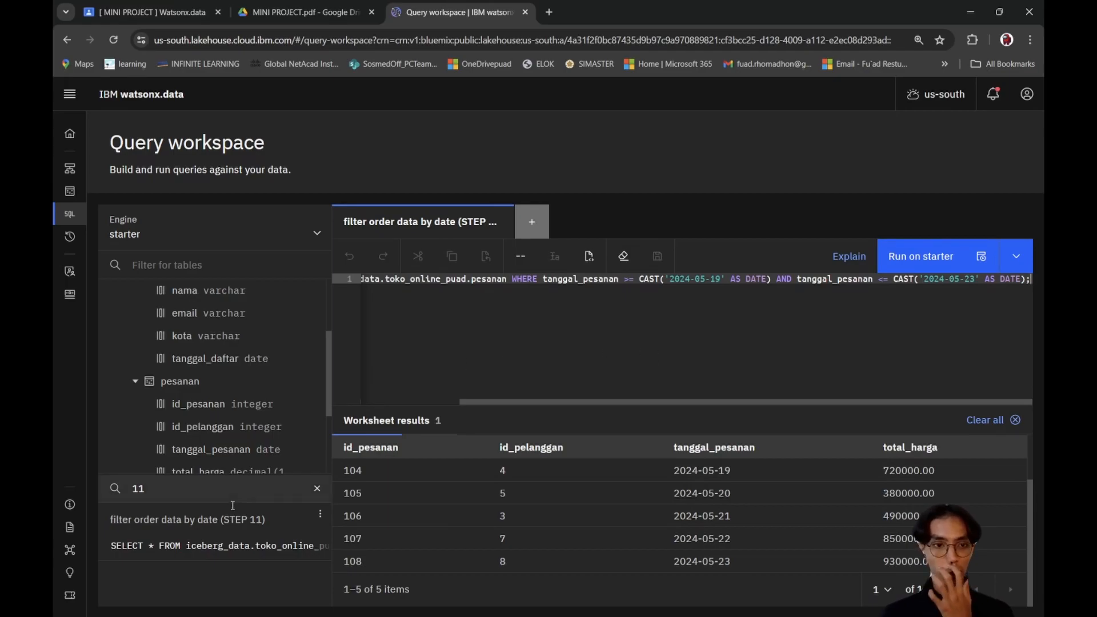
Step: Filter the saved worksheets by 12, open sort cust. name ASC (STEP 12), and close the STEP 11 worksheet
{"action": "left_click", "coordinate": [141, 488]}
{"action": "type", "text": "2"}
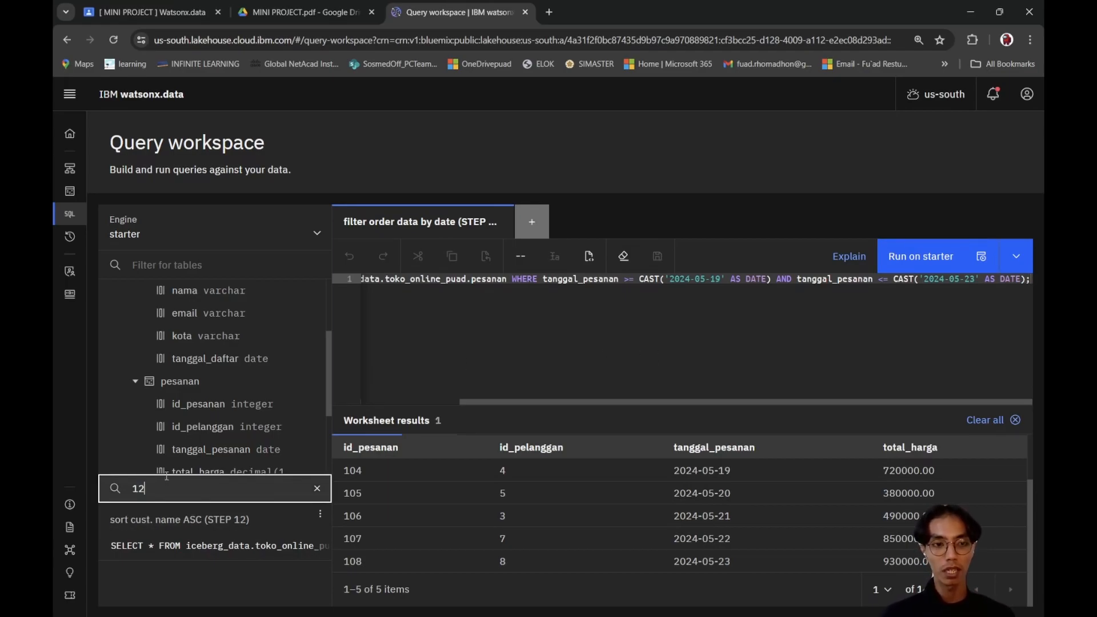
{"action": "left_click", "coordinate": [182, 537]}
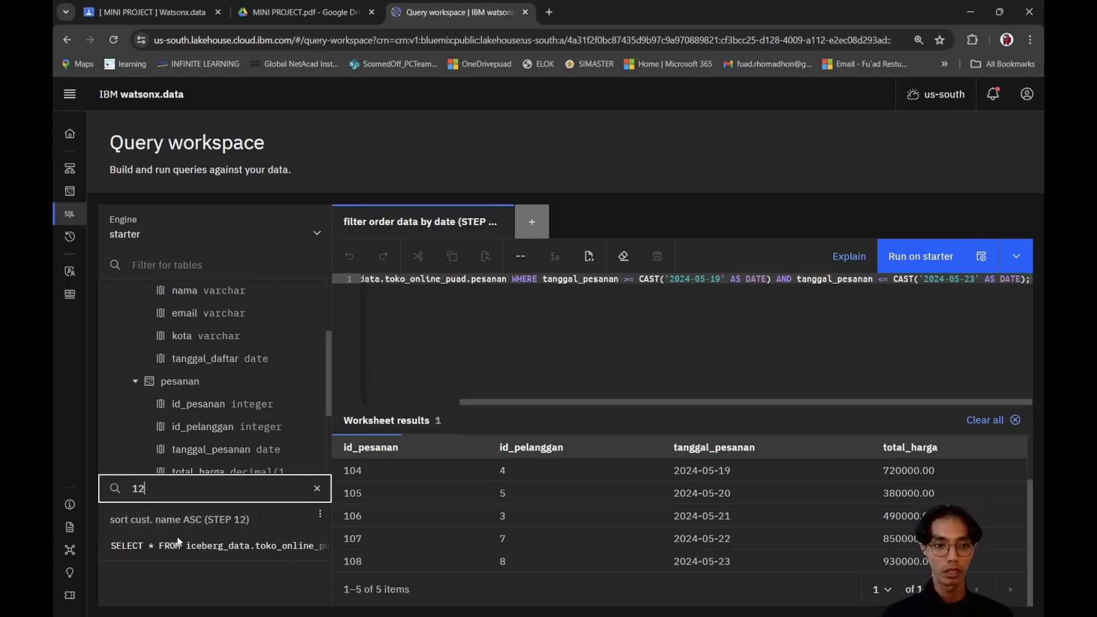
{"action": "left_click", "coordinate": [182, 540]}
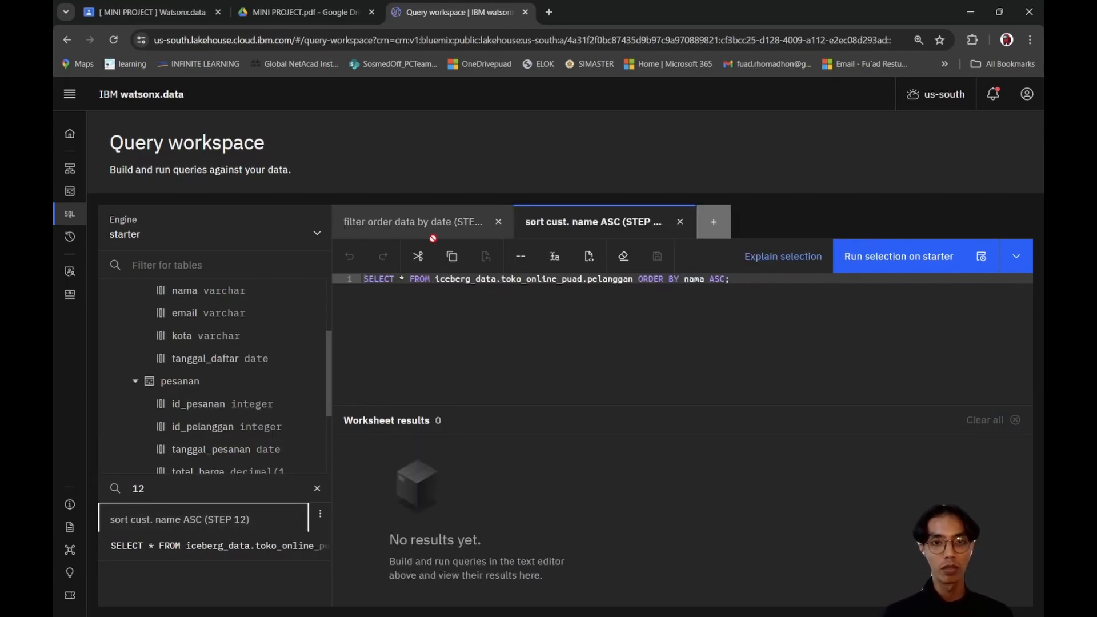
{"action": "left_click", "coordinate": [504, 296]}
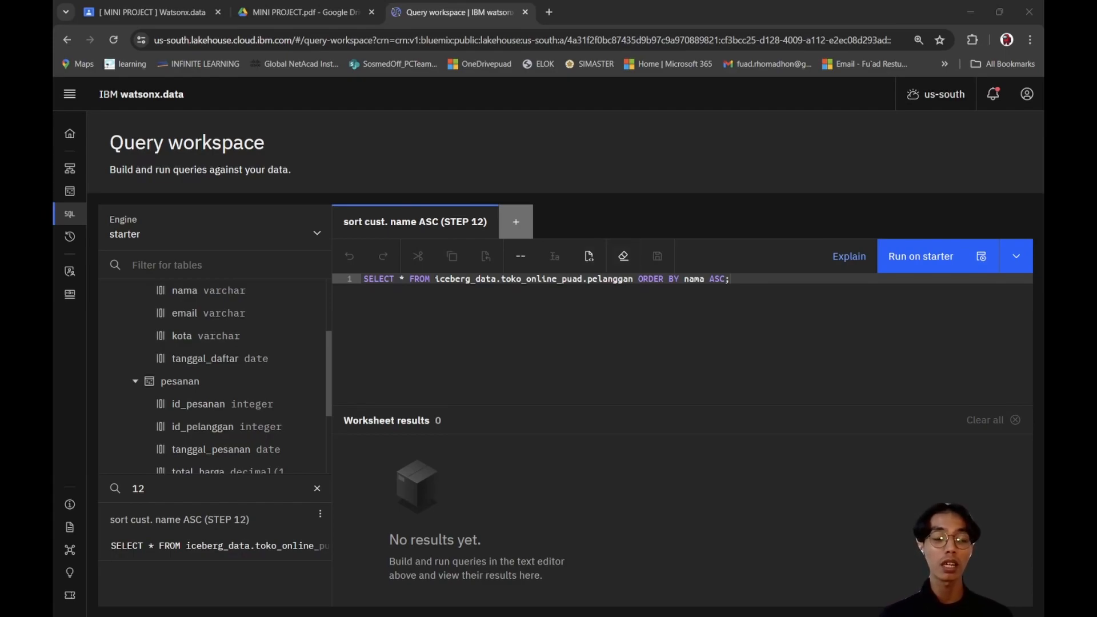
Step: Run SELECT * on toko_online_puad.pelanggan ORDER BY nama ASC with the starter engine and look through all sorted customer rows
{"action": "left_click", "coordinate": [725, 295]}
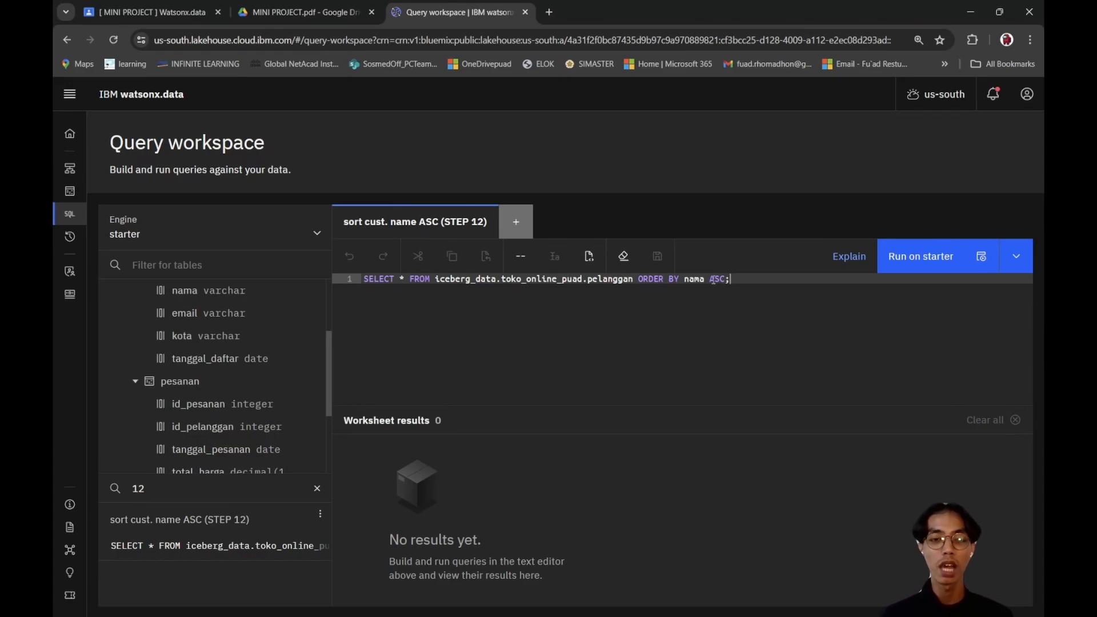
{"action": "left_click", "coordinate": [908, 256]}
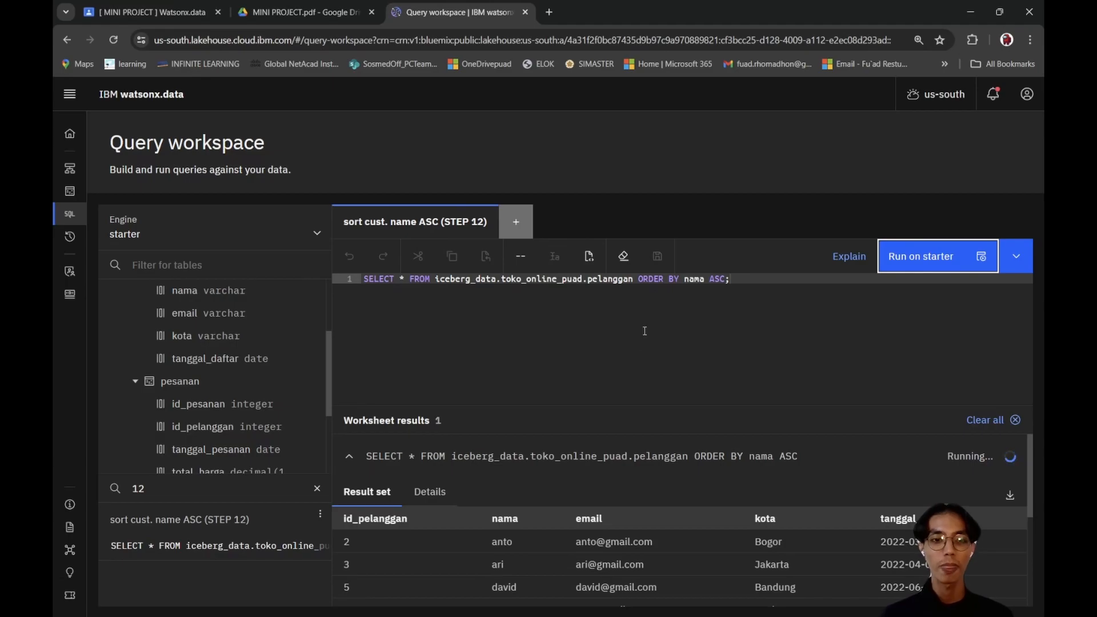
{"action": "scroll", "coordinate": [609, 514], "scroll_direction": "down", "scroll_amount": 2}
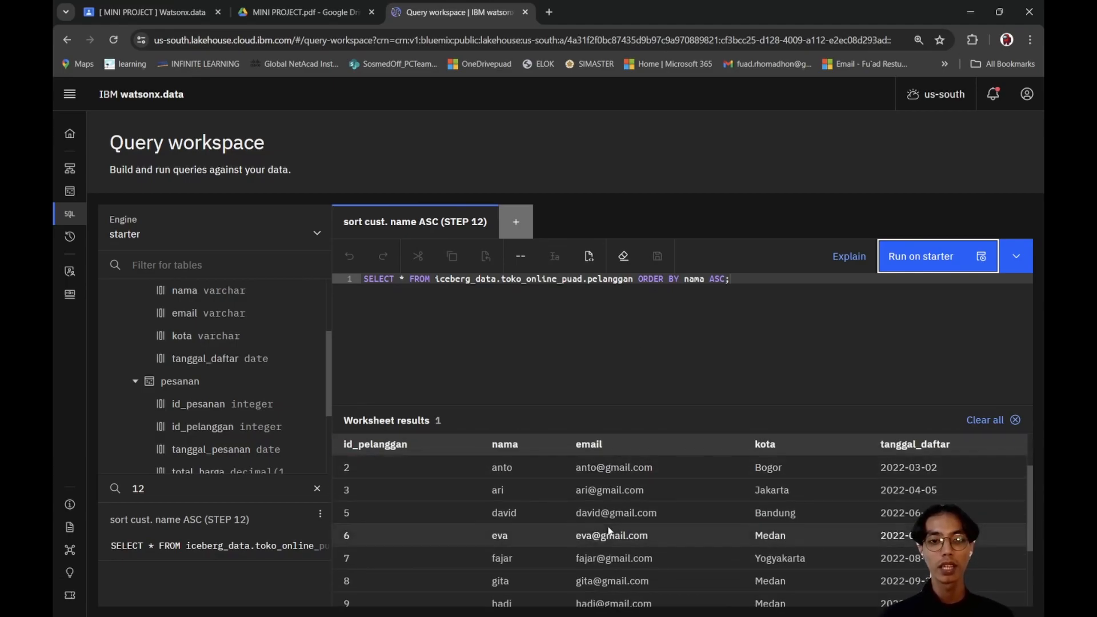
{"action": "scroll", "coordinate": [610, 531], "scroll_direction": "down", "scroll_amount": 4}
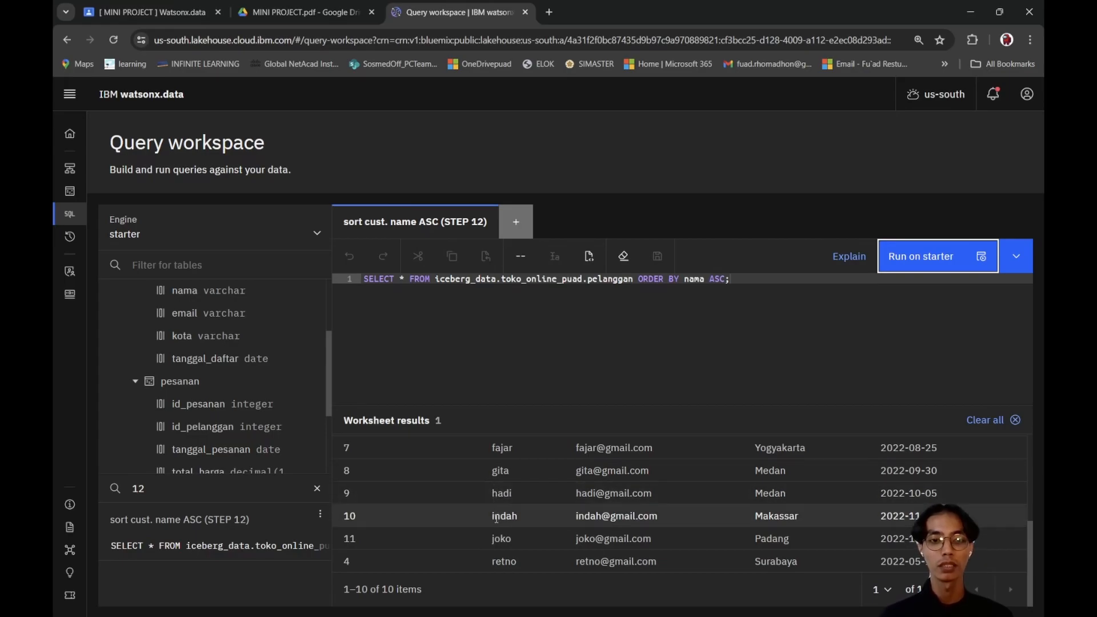
{"action": "scroll", "coordinate": [735, 526], "scroll_direction": "up", "scroll_amount": 5}
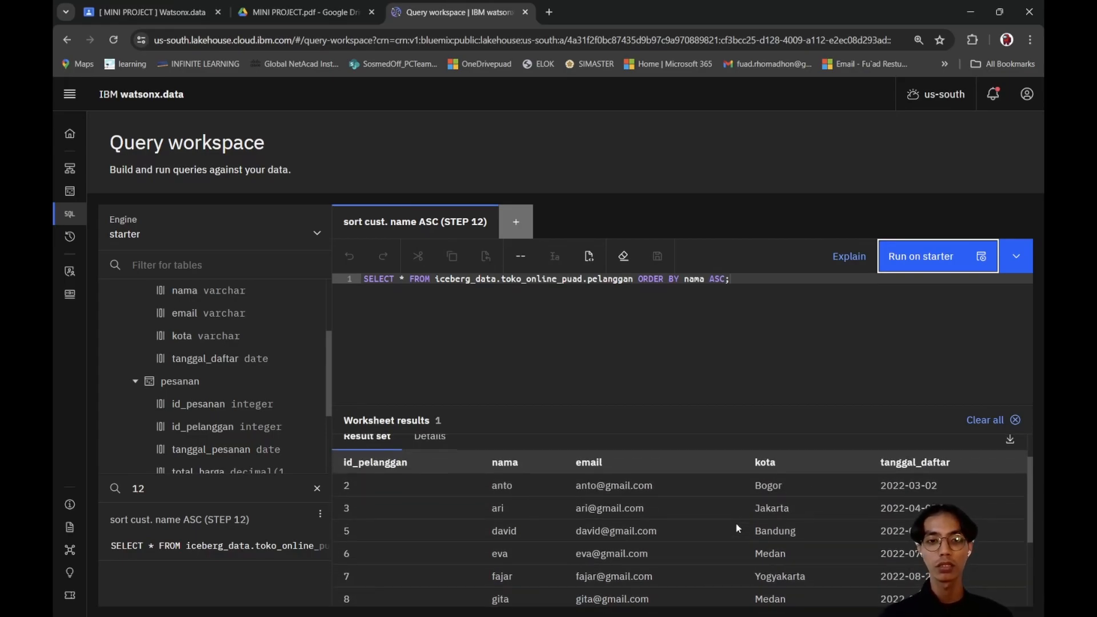
{"action": "scroll", "coordinate": [736, 527], "scroll_direction": "down", "scroll_amount": 2}
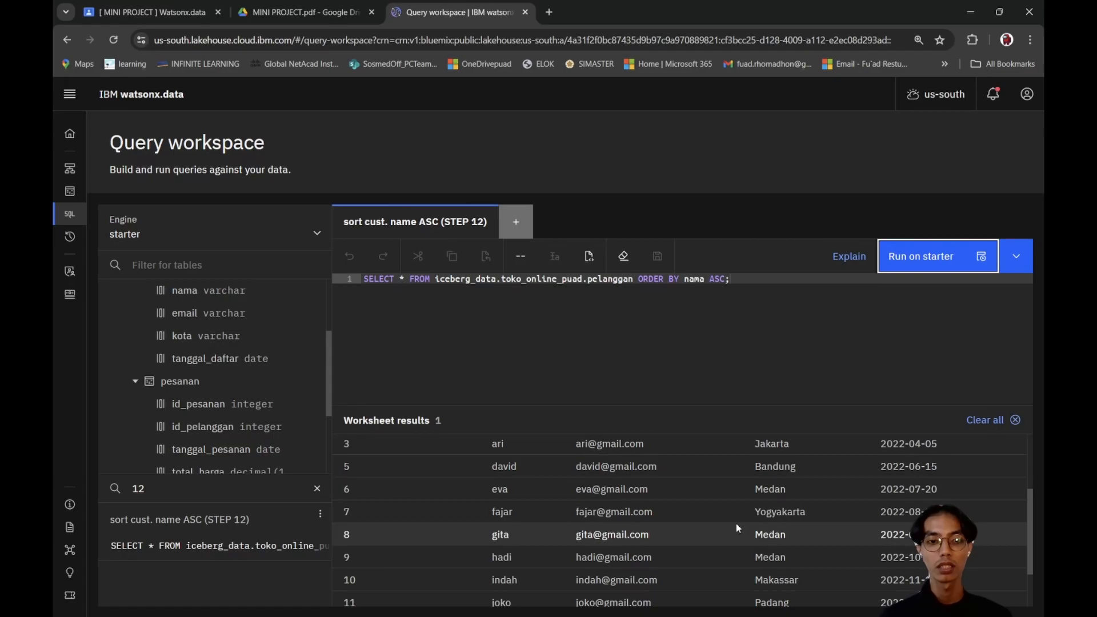
{"action": "scroll", "coordinate": [736, 524], "scroll_direction": "down", "scroll_amount": 3}
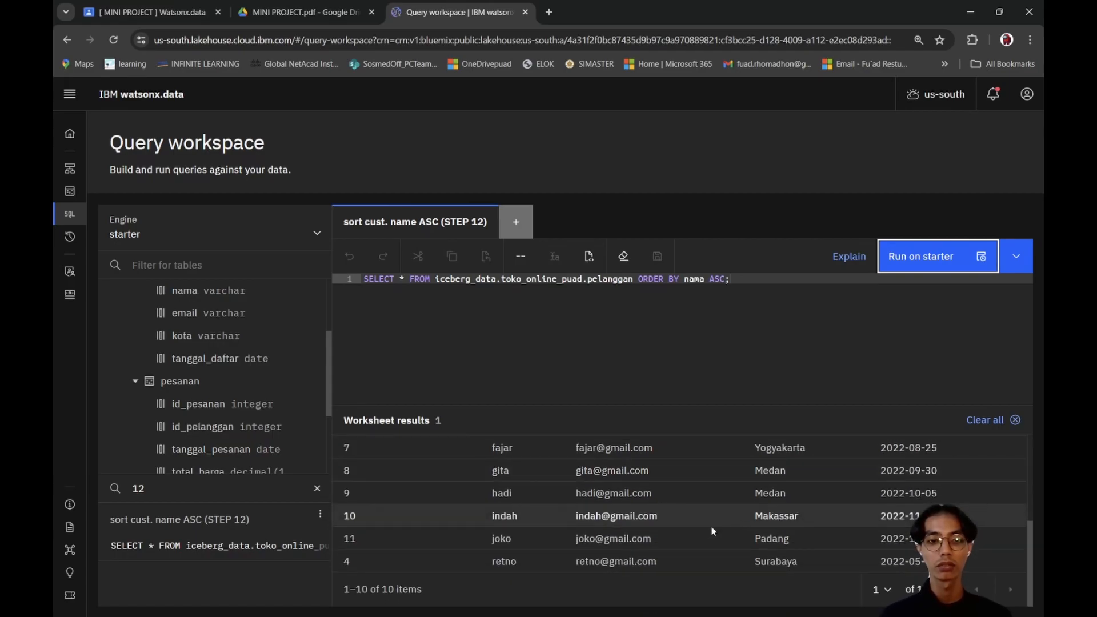
{"action": "scroll", "coordinate": [445, 549], "scroll_direction": "up", "scroll_amount": 5}
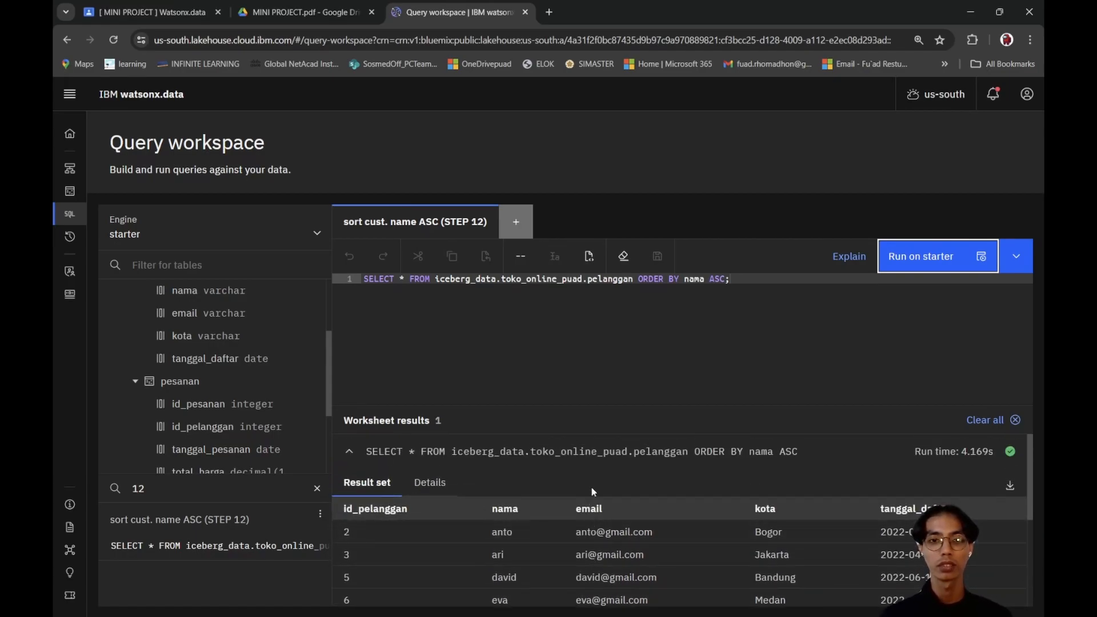
Step: Filter the saved worksheets by 13, open sort order date DESC (STEP 13), and close the STEP 12 worksheet
{"action": "left_click", "coordinate": [118, 484]}
{"action": "type", "text": "13"}
{"action": "left_click", "coordinate": [167, 508]}
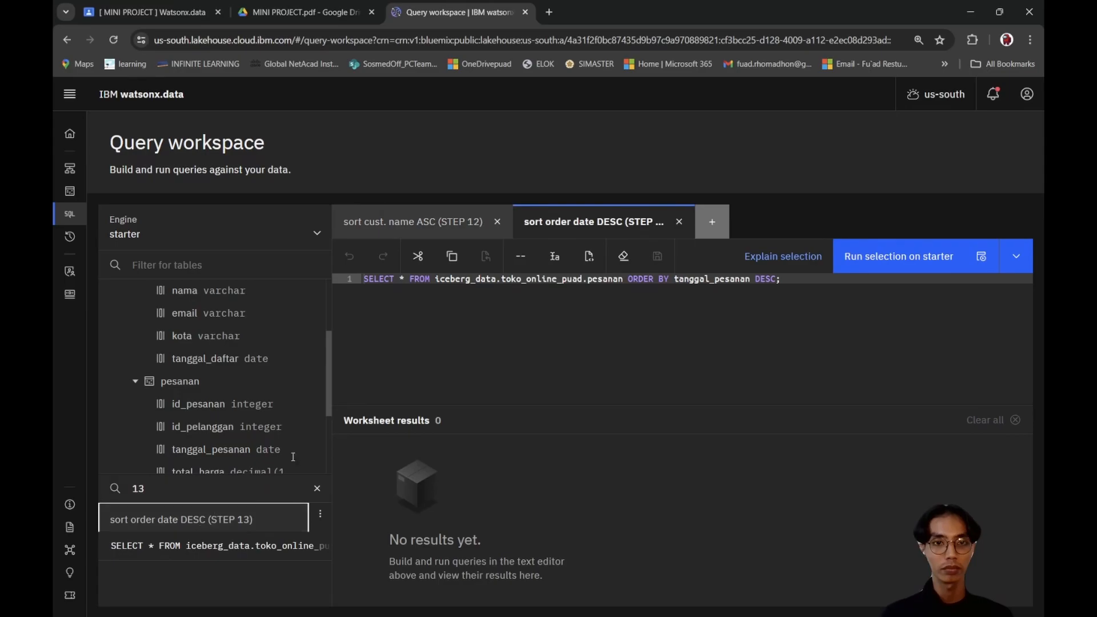
{"action": "left_click", "coordinate": [497, 222]}
{"action": "left_click", "coordinate": [460, 313]}
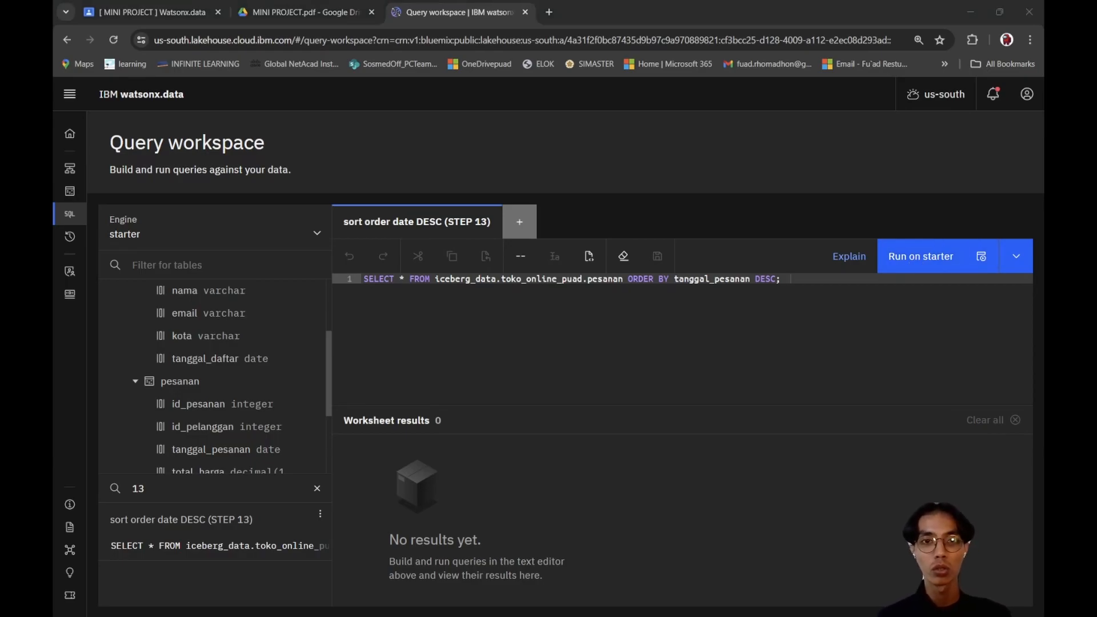
Step: Run SELECT * on toko_online_puad.pesanan ORDER BY tanggal_pesanan DESC with the starter engine and look through the sorted order rows
{"action": "left_click", "coordinate": [913, 259]}
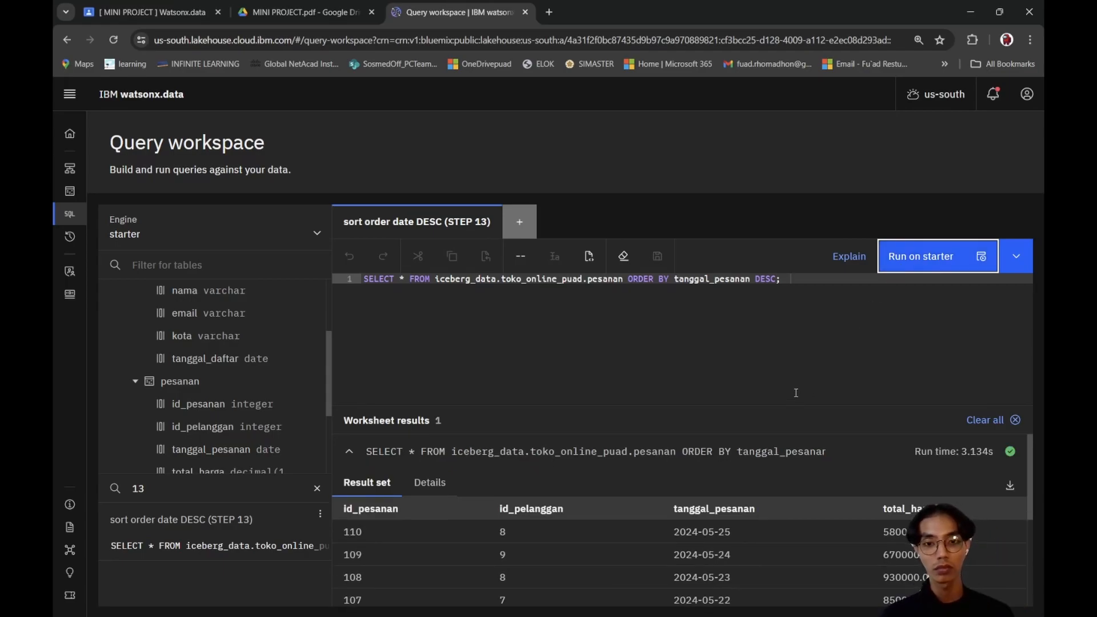
{"action": "scroll", "coordinate": [602, 533], "scroll_direction": "down", "scroll_amount": 3}
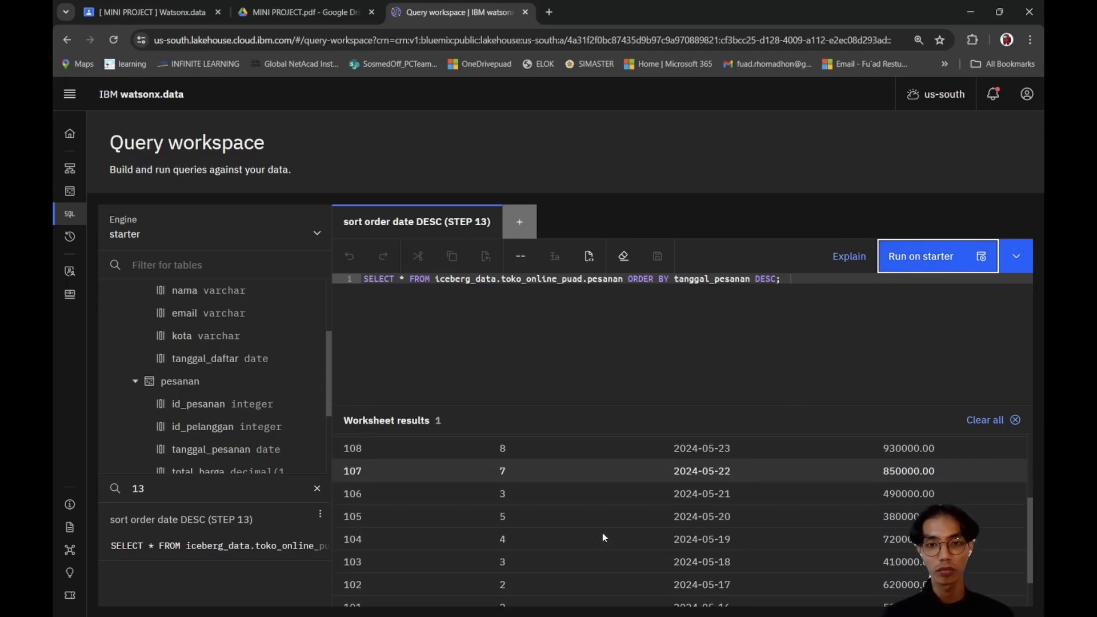
Step: Examine the tanggal_pesanan values in the STEP 13 results from the newest order to the oldest
{"action": "scroll", "coordinate": [602, 532], "scroll_direction": "up", "scroll_amount": 3}
{"action": "scroll", "coordinate": [602, 533], "scroll_direction": "down", "scroll_amount": 1}
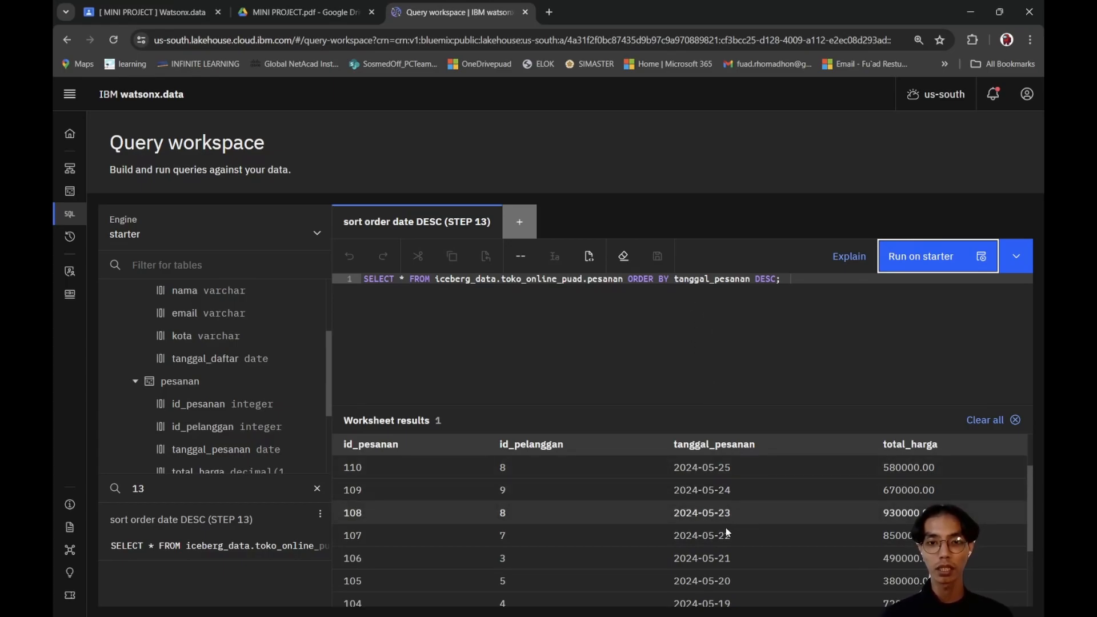
{"action": "scroll", "coordinate": [726, 523], "scroll_direction": "up", "scroll_amount": 1}
{"action": "scroll", "coordinate": [732, 530], "scroll_direction": "down", "scroll_amount": 1}
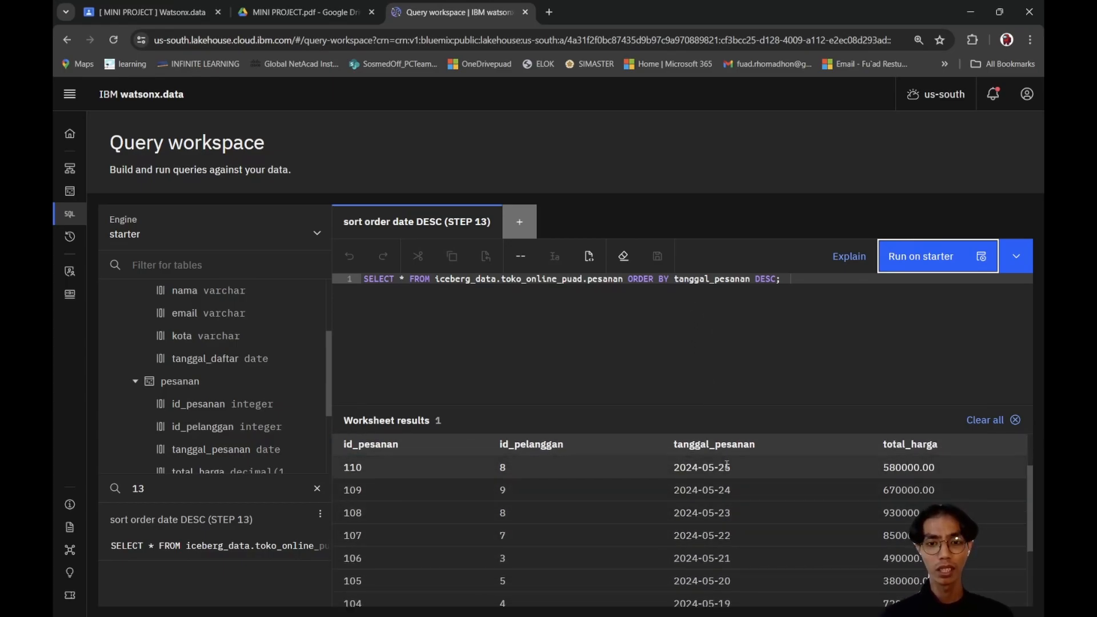
{"action": "scroll", "coordinate": [729, 479], "scroll_direction": "down", "scroll_amount": 3}
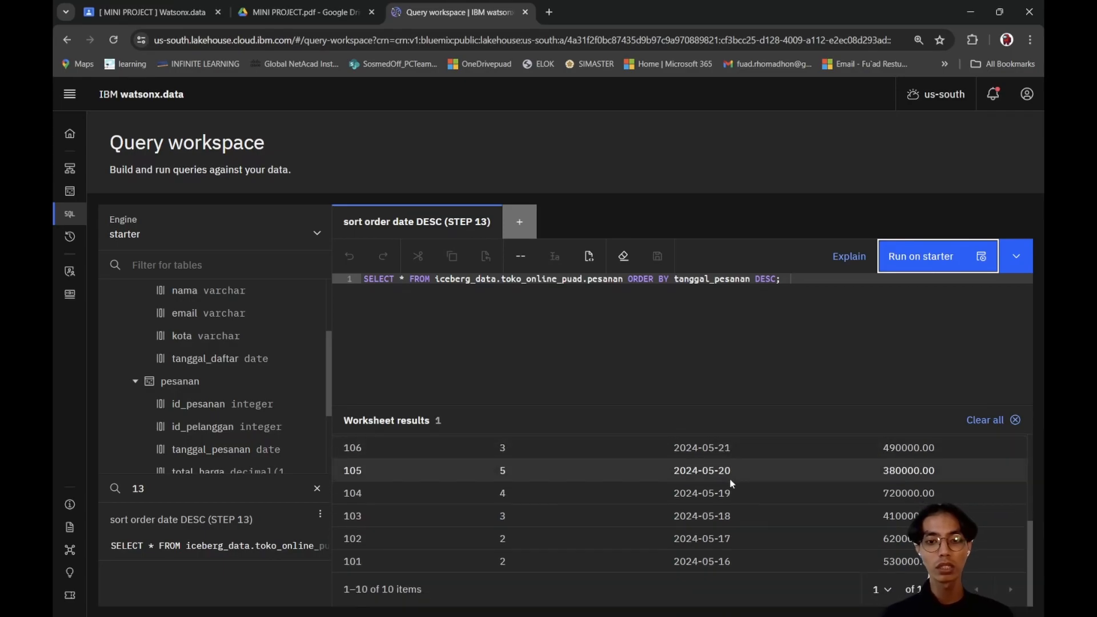
{"action": "left_click", "coordinate": [791, 345]}
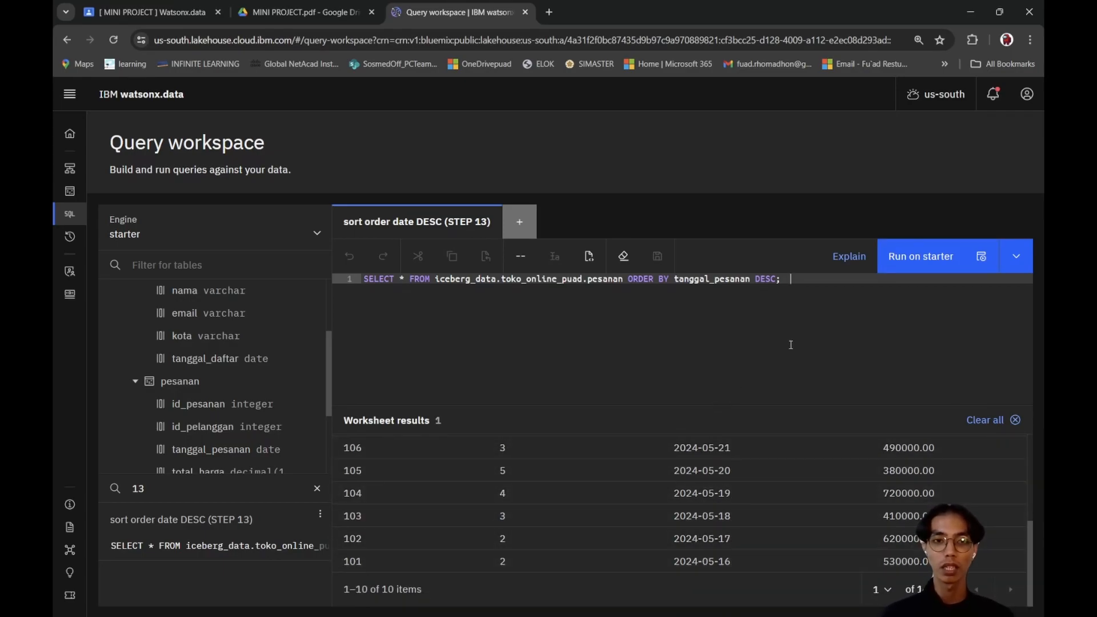
Step: Filter the saved worksheets by 14 and open count cust. amount (STEP 14)
{"action": "left_click", "coordinate": [166, 487]}
{"action": "key", "text": "BackSpace"}
{"action": "type", "text": "4"}
{"action": "left_click", "coordinate": [181, 520]}
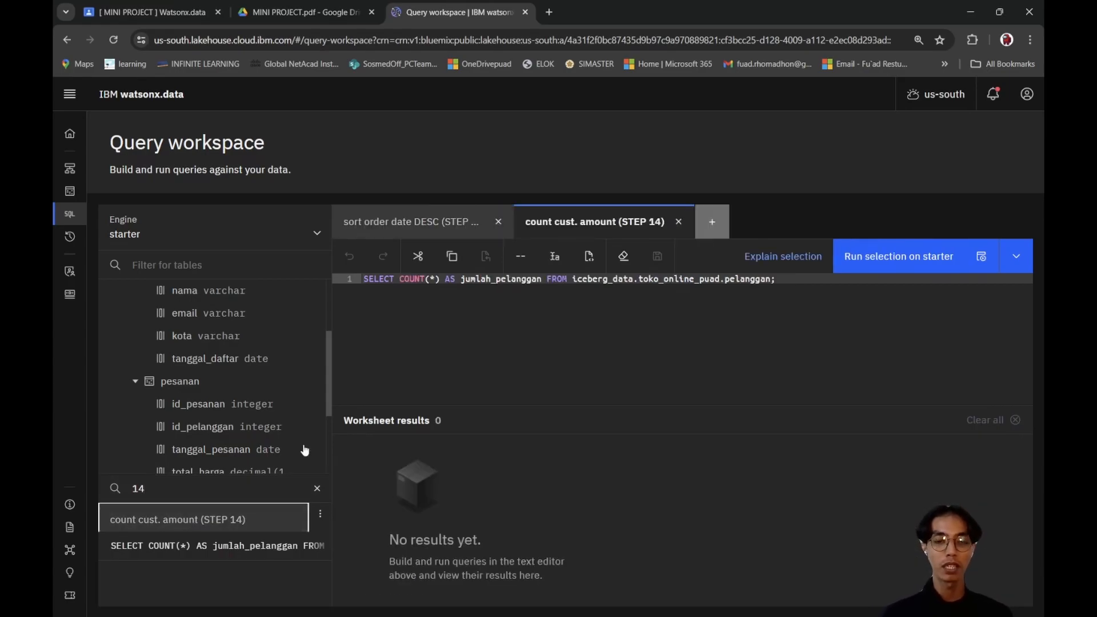
{"action": "left_click", "coordinate": [775, 299]}
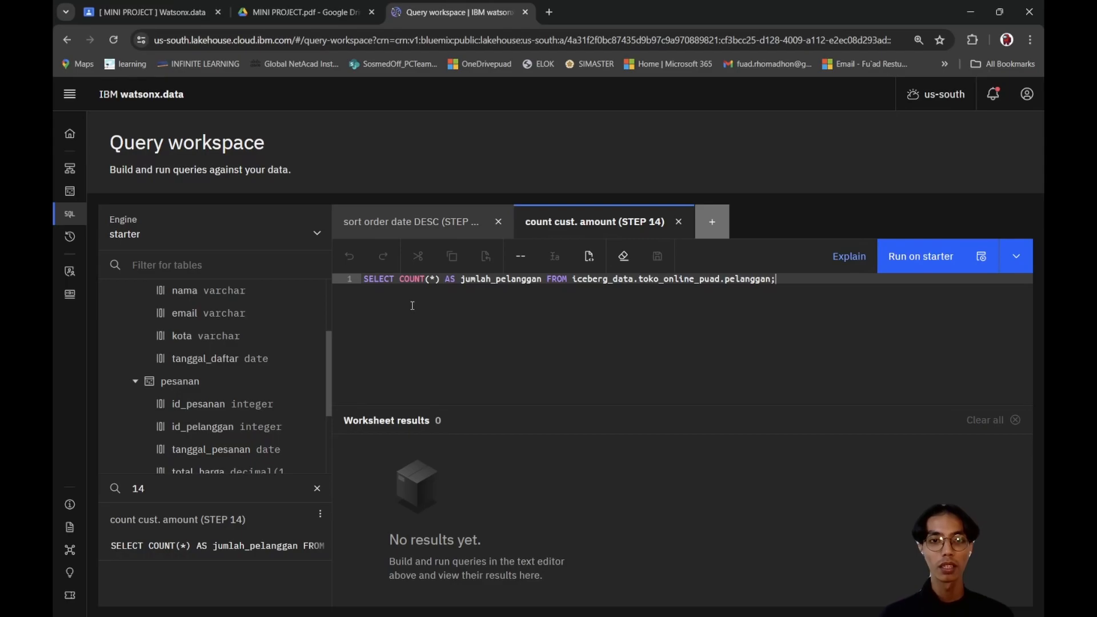
{"action": "key", "text": "alt+Tab"}
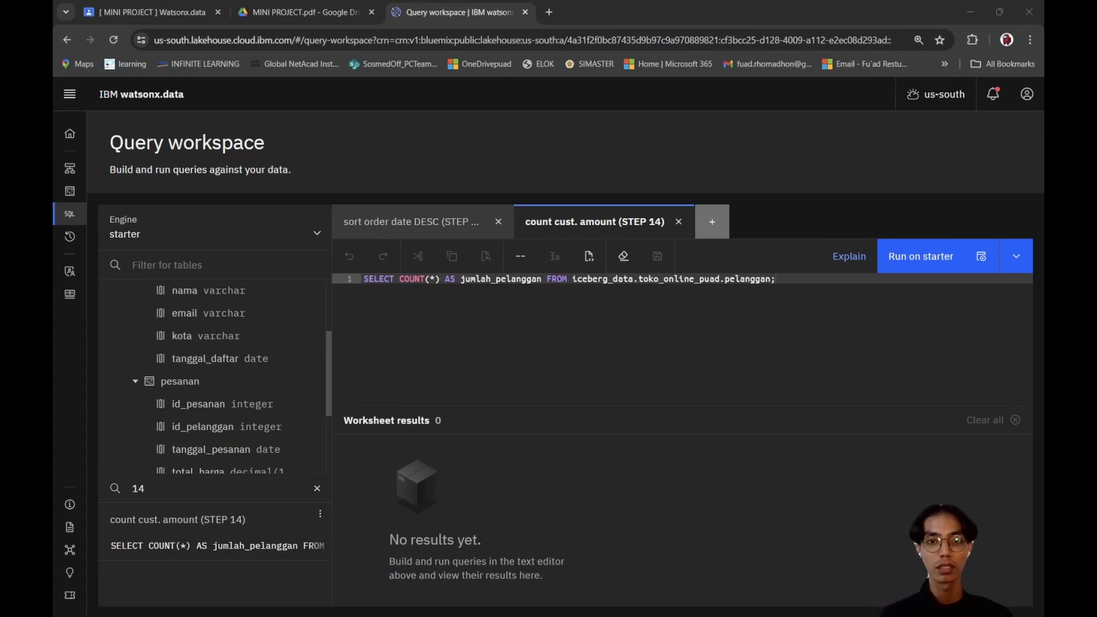
{"action": "left_click", "coordinate": [577, 309]}
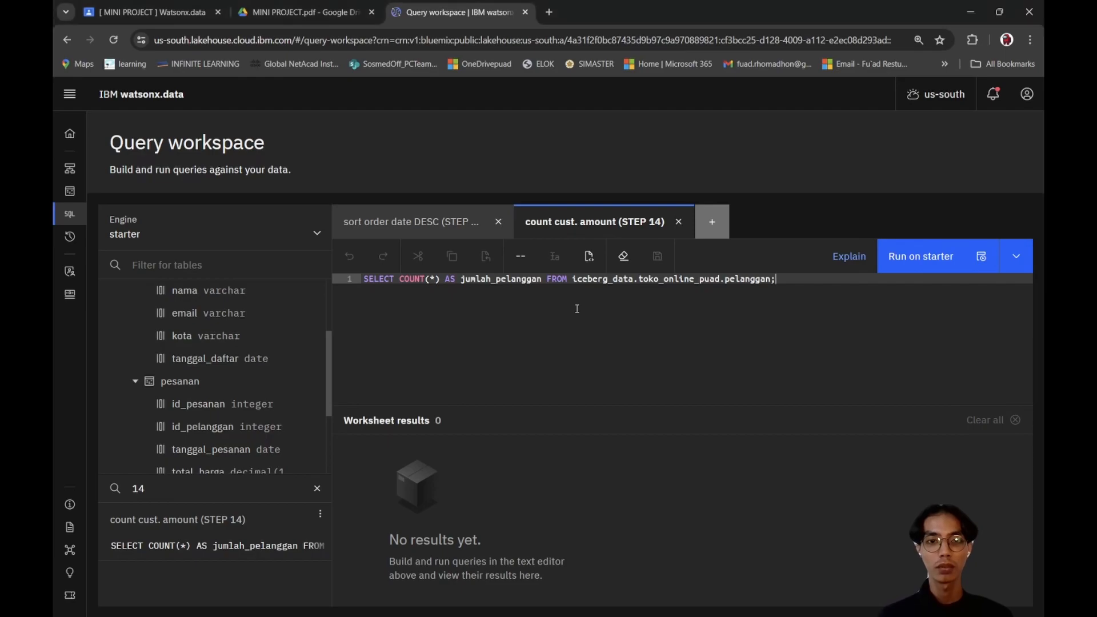
{"action": "key", "text": "alt+Tab"}
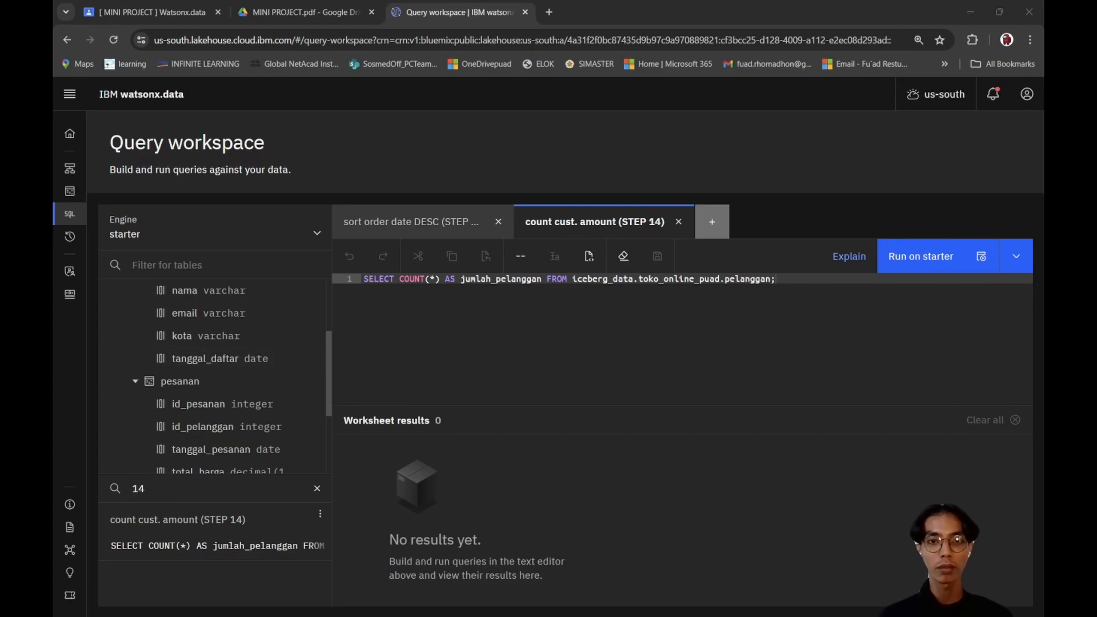
{"action": "key", "text": "alt+Tab"}
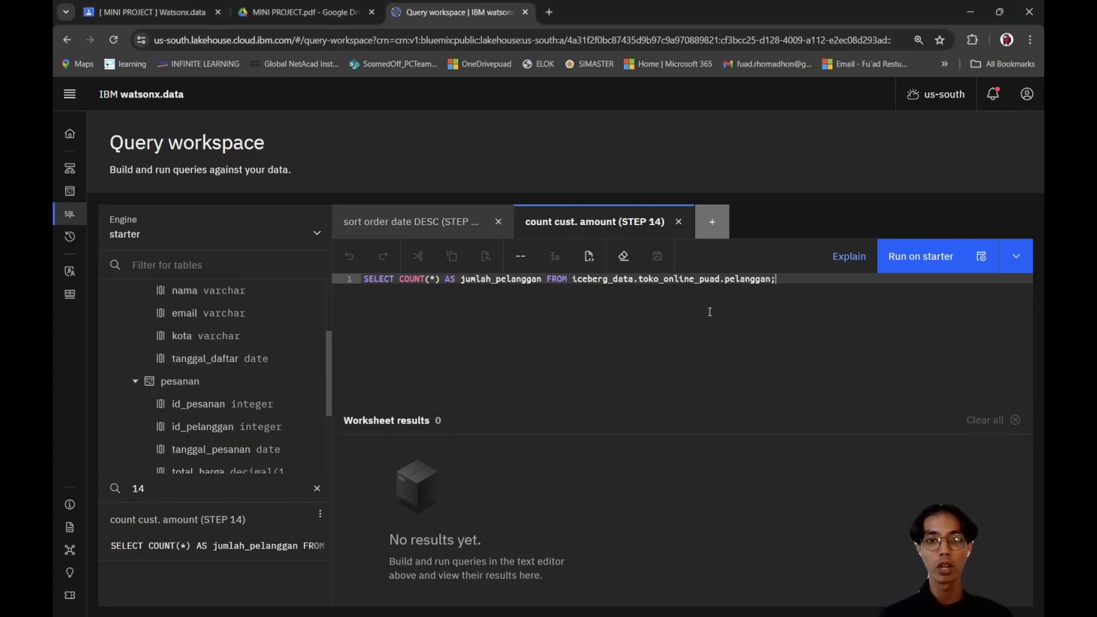
Step: Run SELECT COUNT(*) AS jumlah_pelanggan on toko_online_puad.pelanggan with the starter engine and close the STEP 13 worksheet
{"action": "left_click", "coordinate": [914, 272]}
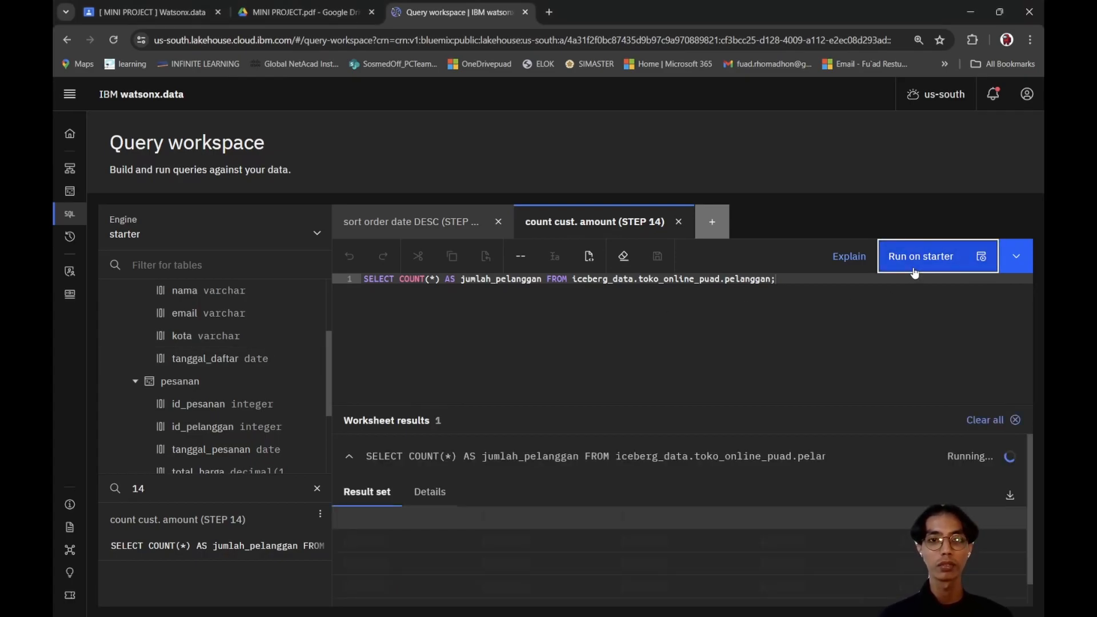
{"action": "left_click", "coordinate": [498, 221]}
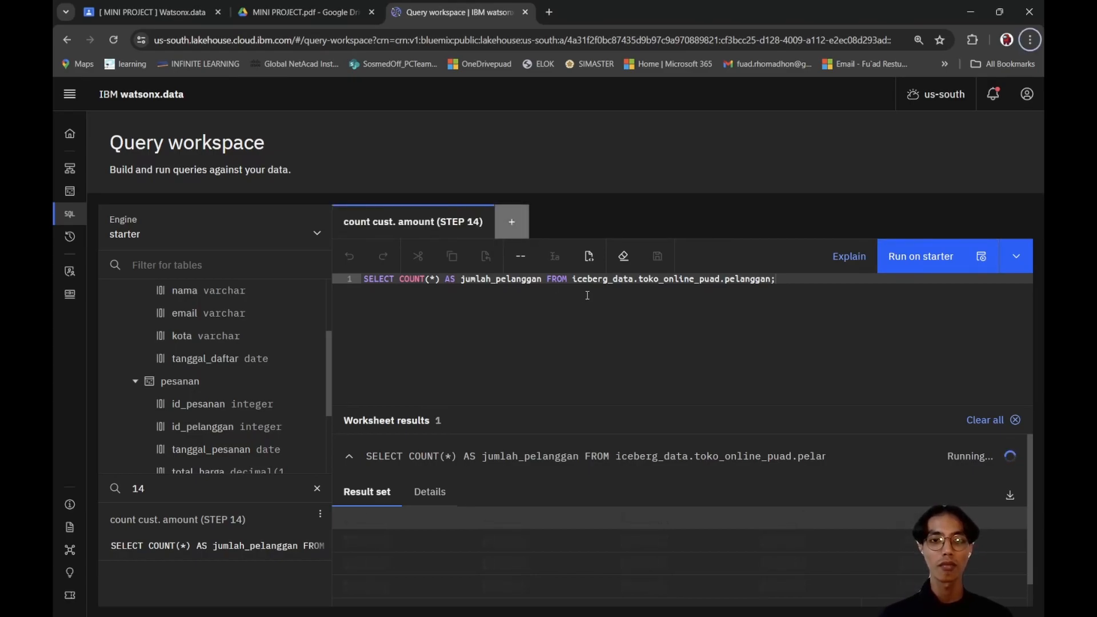
{"action": "key", "text": "alt+Tab"}
{"action": "key", "text": "alt+Tab"}
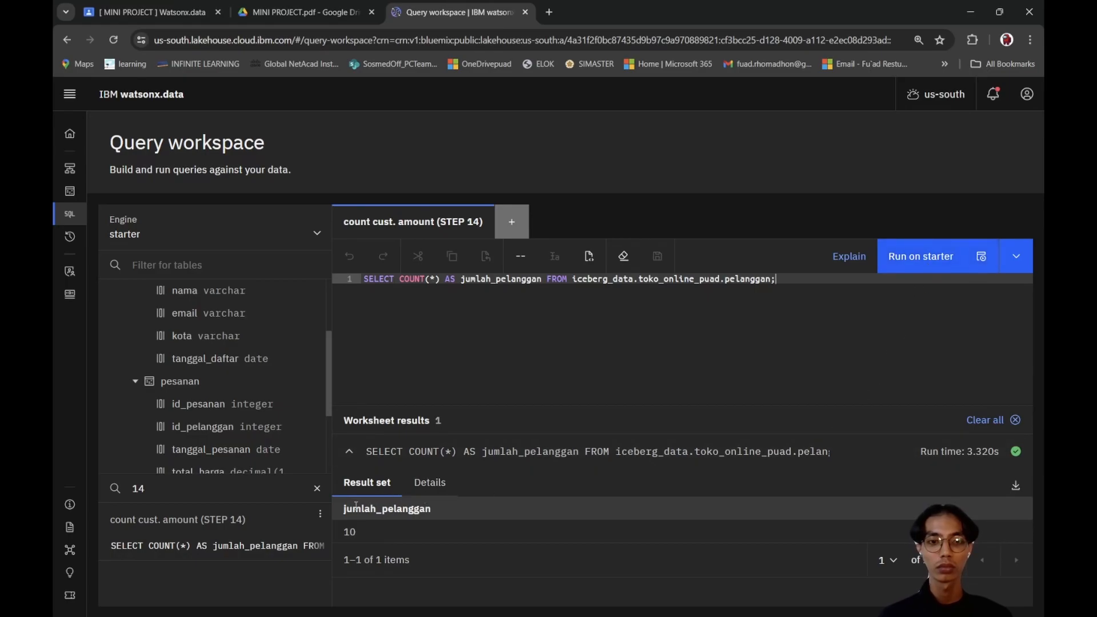
Step: Check the execution details of the customer count query and return to its result set
{"action": "left_click", "coordinate": [429, 483]}
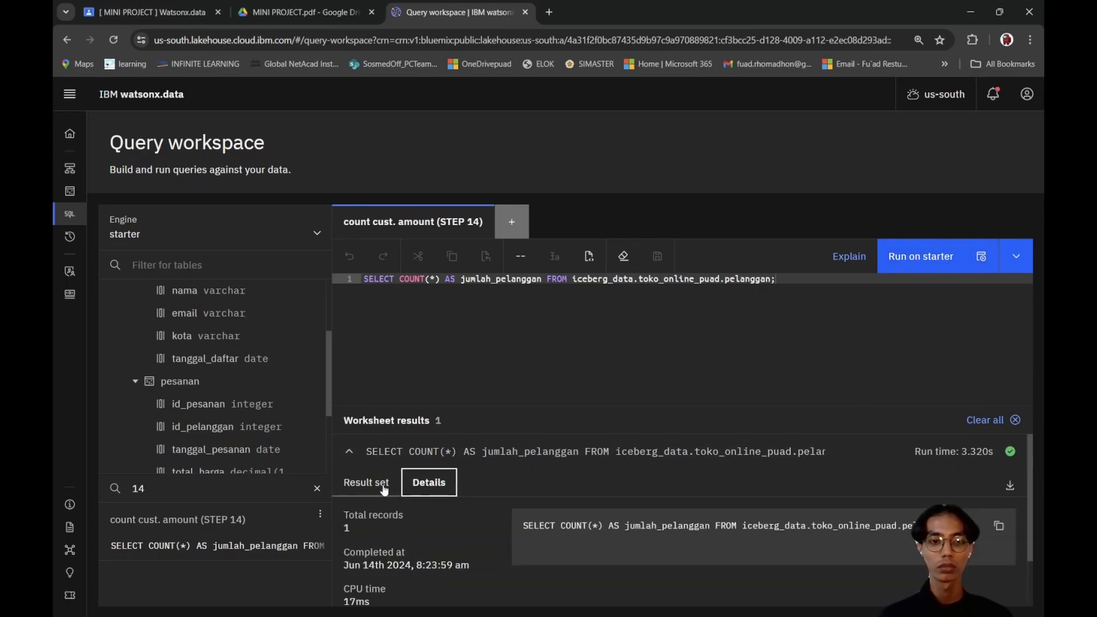
{"action": "scroll", "coordinate": [430, 526], "scroll_direction": "down", "scroll_amount": 1}
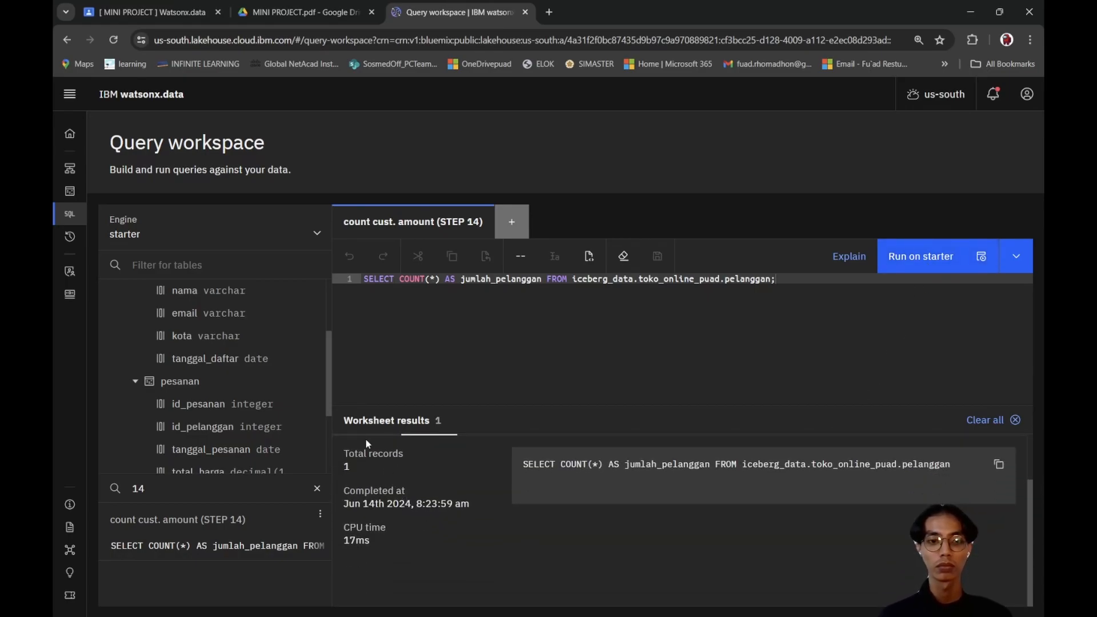
{"action": "scroll", "coordinate": [384, 476], "scroll_direction": "up", "scroll_amount": 1}
{"action": "left_click", "coordinate": [374, 482]}
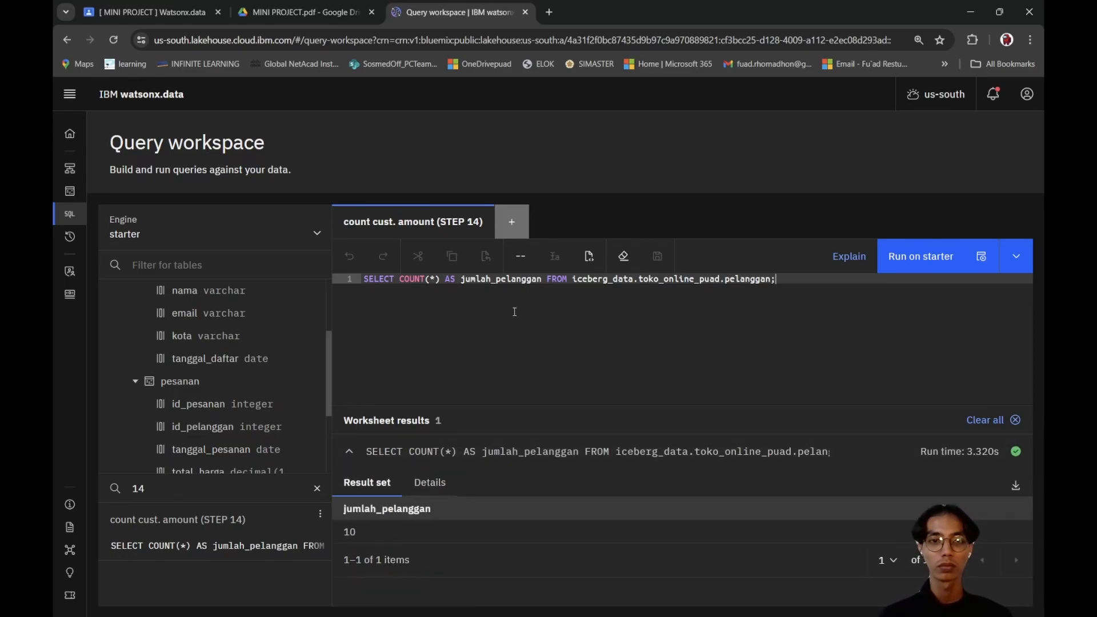
Step: Filter the saved worksheets by 15, open count total sales (STEP 15), and close the STEP 14 worksheet
{"action": "left_click", "coordinate": [167, 488]}
{"action": "key", "text": "BackSpace"}
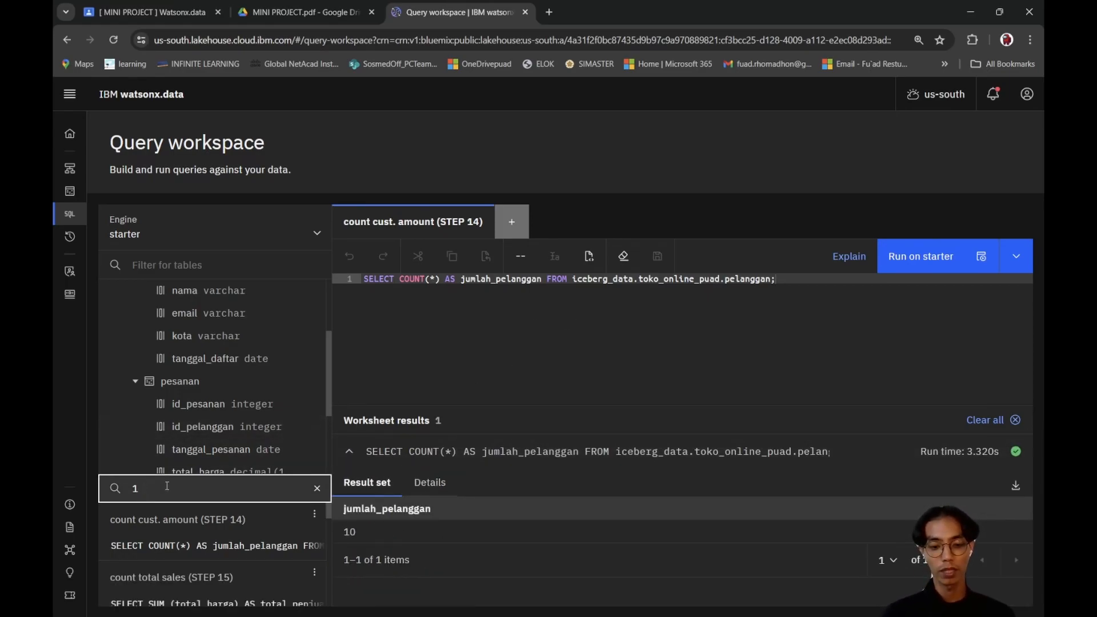
{"action": "type", "text": "5"}
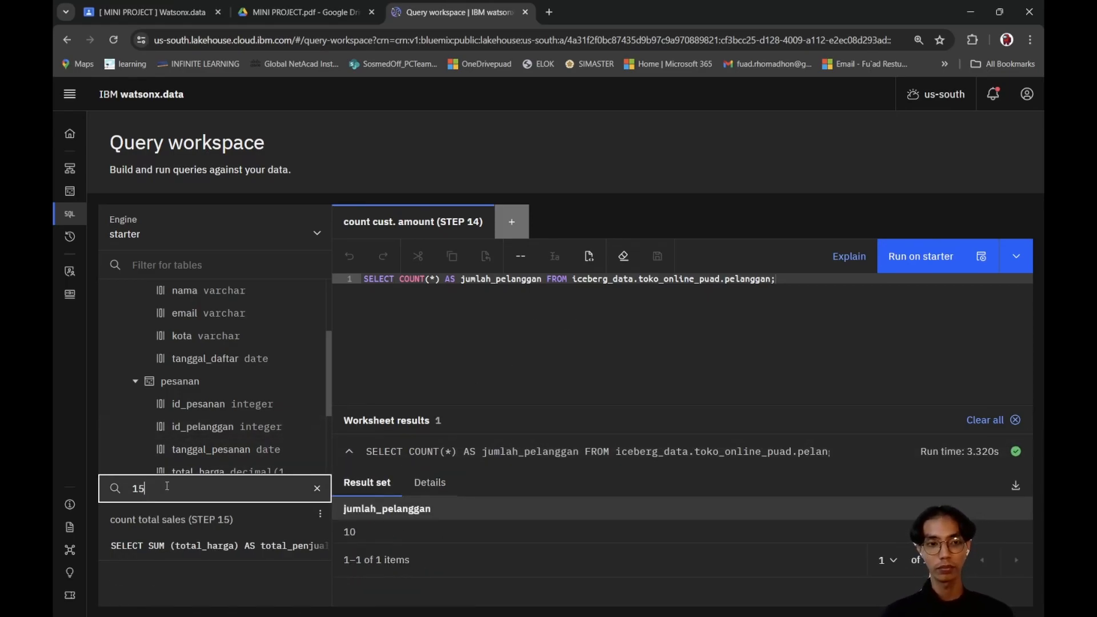
{"action": "left_click", "coordinate": [182, 519]}
{"action": "left_click", "coordinate": [493, 222]}
{"action": "left_click", "coordinate": [519, 324]}
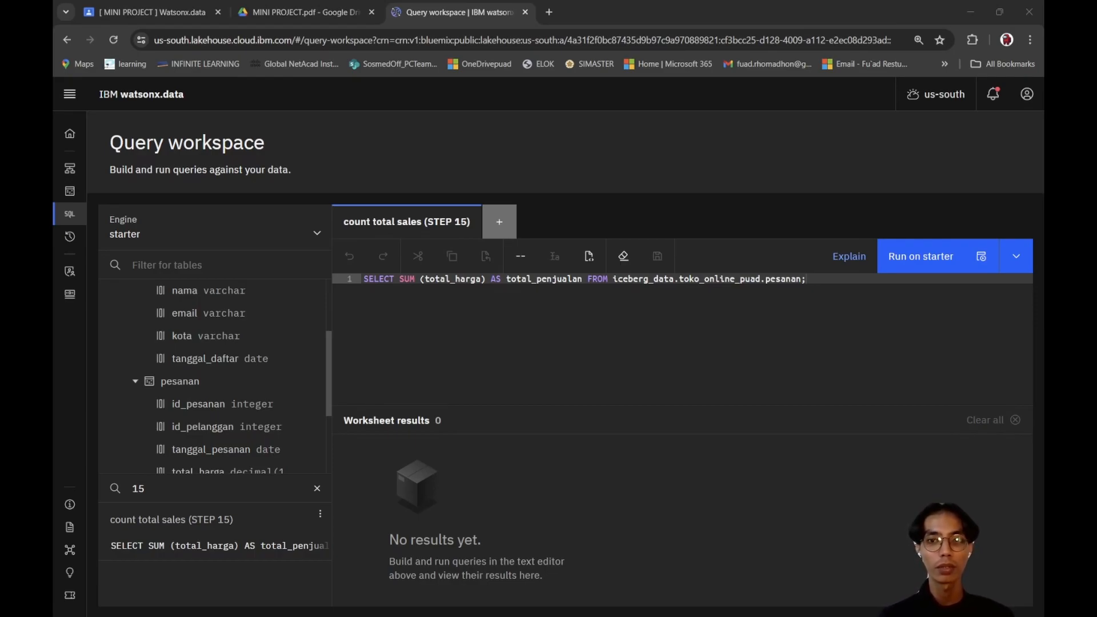
{"action": "left_click", "coordinate": [758, 288]}
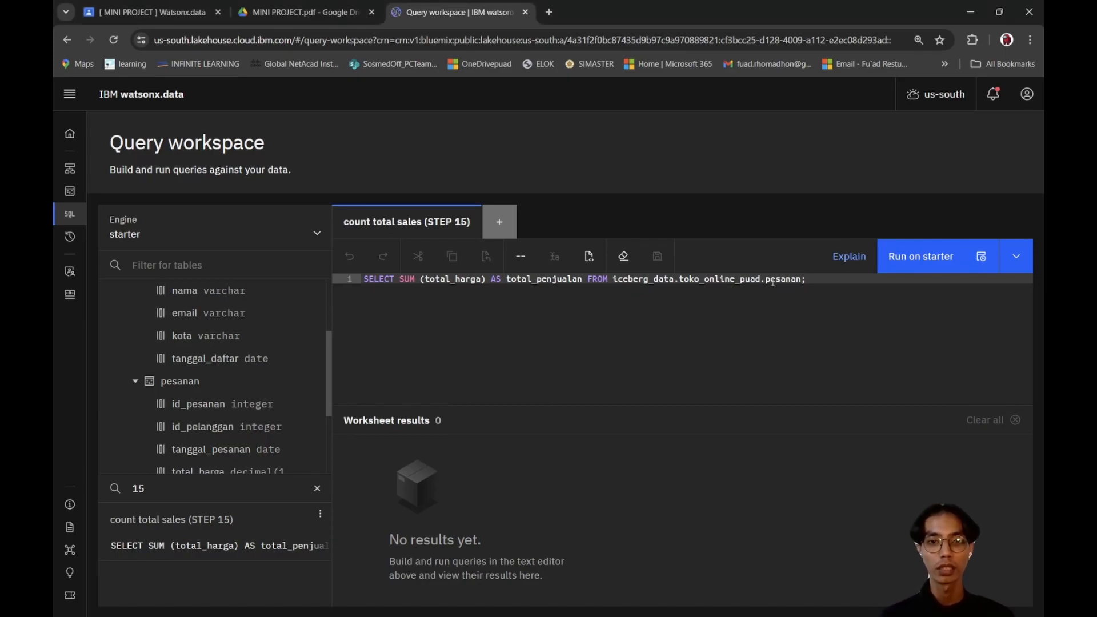
Step: Run SELECT SUM (total_harga) AS total_penjualan on toko_online_puad.pesanan with the starter engine and check the returned total
{"action": "left_click", "coordinate": [911, 258]}
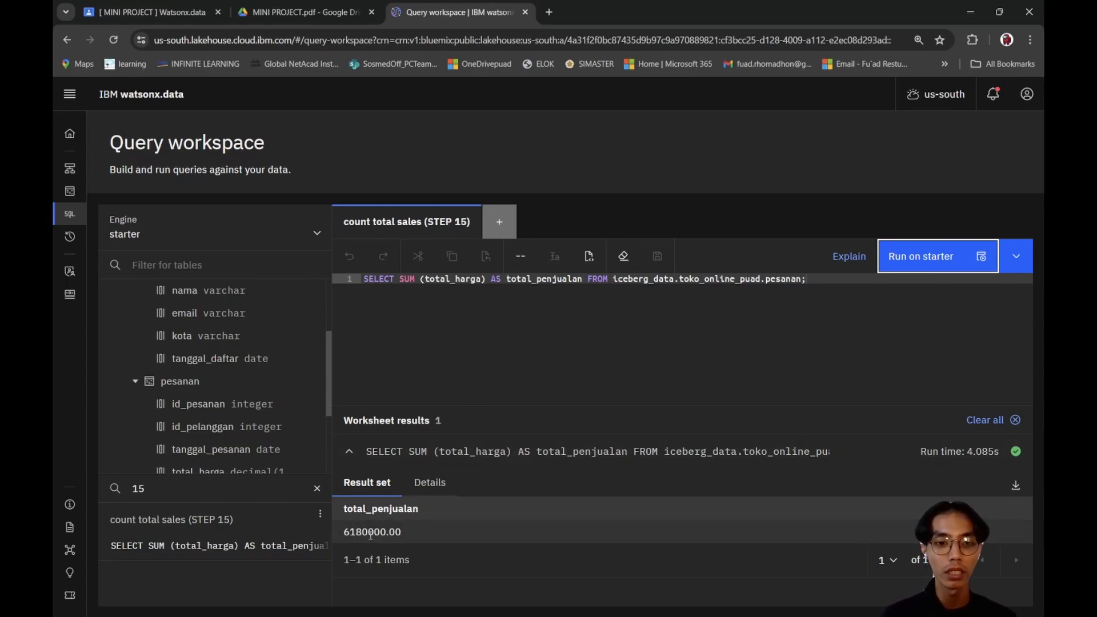
{"action": "left_click_drag", "start_coordinate": [345, 533], "coordinate": [418, 532]}
{"action": "left_click", "coordinate": [510, 387]}
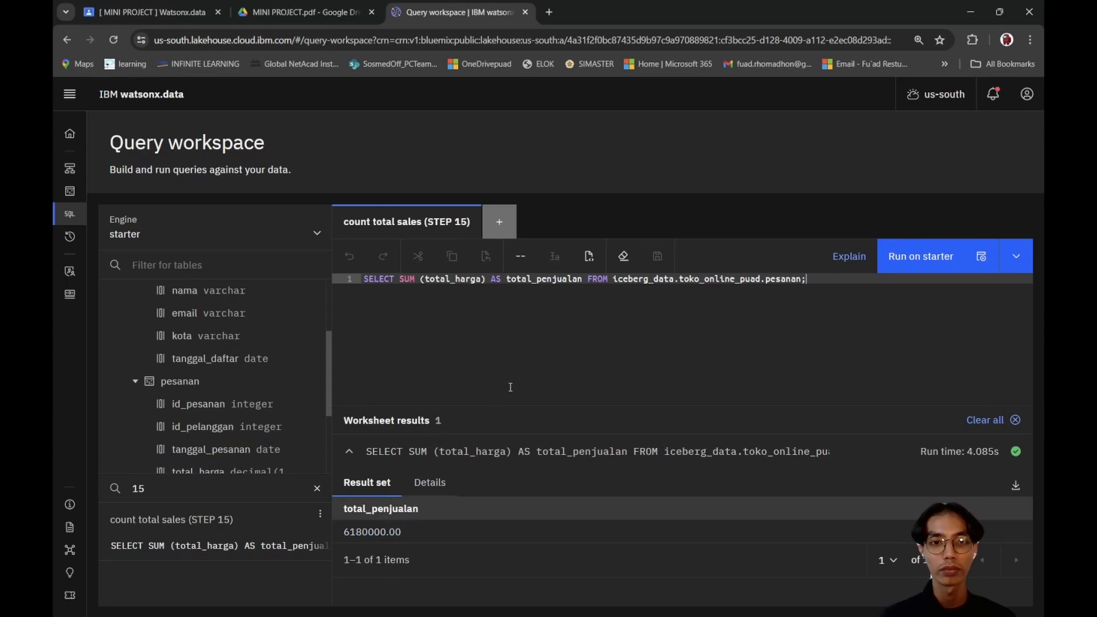
Step: Filter the saved worksheets by 16, open joint cust. n order amnt (STEP 16), and close the STEP 15 worksheet
{"action": "left_click", "coordinate": [163, 484]}
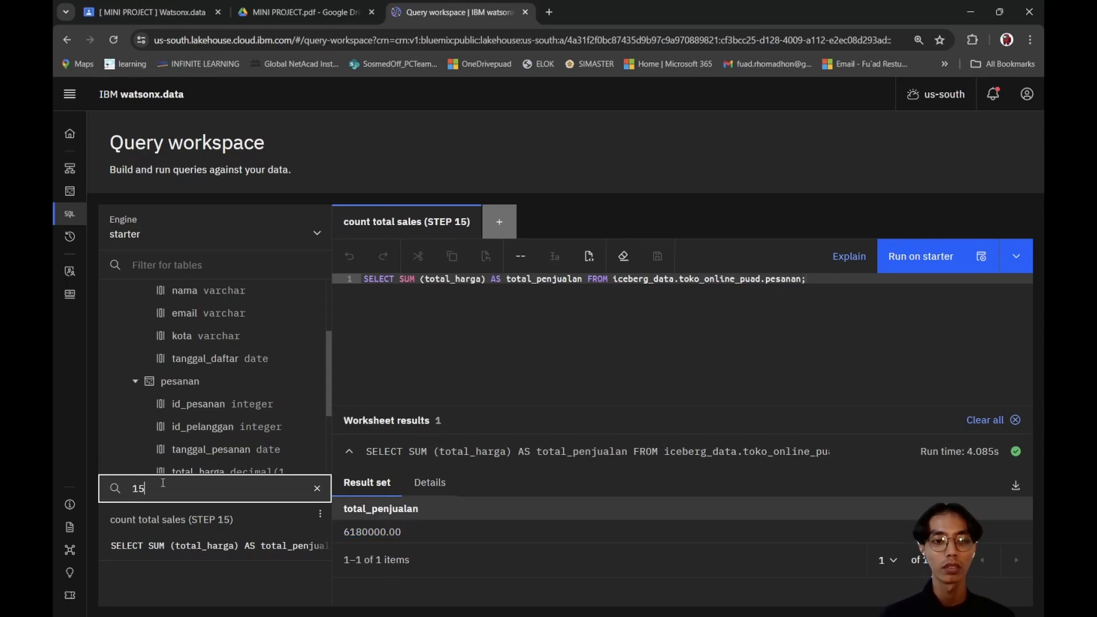
{"action": "key", "text": "BackSpace"}
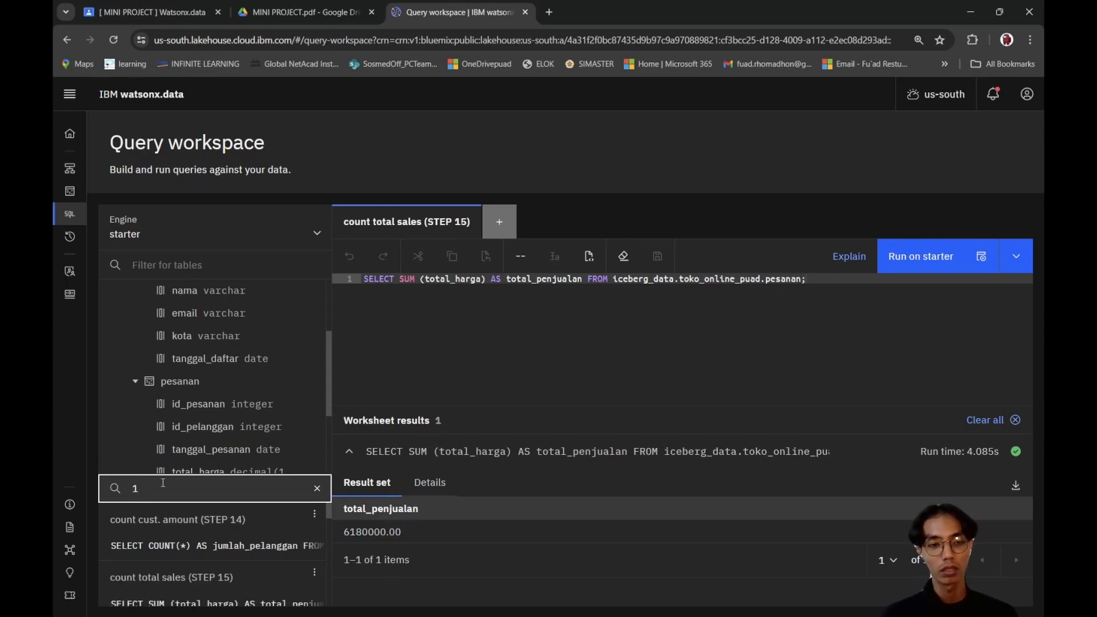
{"action": "type", "text": "6"}
{"action": "left_click", "coordinate": [186, 520]}
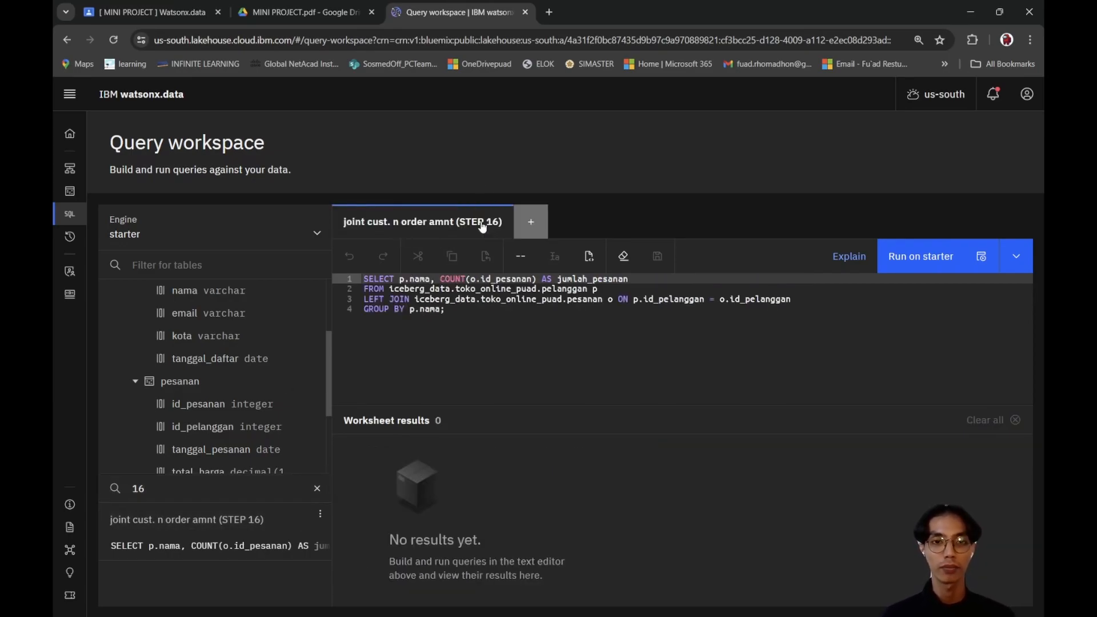
{"action": "double_click", "coordinate": [552, 313]}
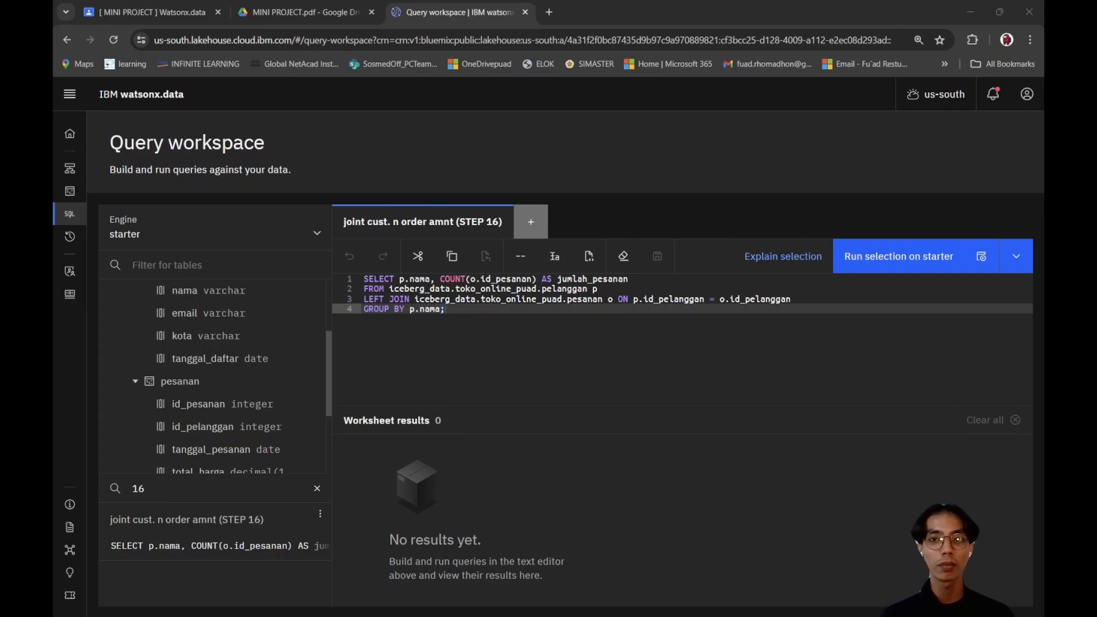
{"action": "left_click", "coordinate": [607, 341]}
Step: Switch to MINI PROJECT.pdf in Google Drive and find the Step 16 instructions on joining tables
{"action": "left_click", "coordinate": [298, 7]}
{"action": "scroll", "coordinate": [583, 283], "scroll_direction": "down", "scroll_amount": 15}
{"action": "scroll", "coordinate": [583, 283], "scroll_direction": "down", "scroll_amount": 20}
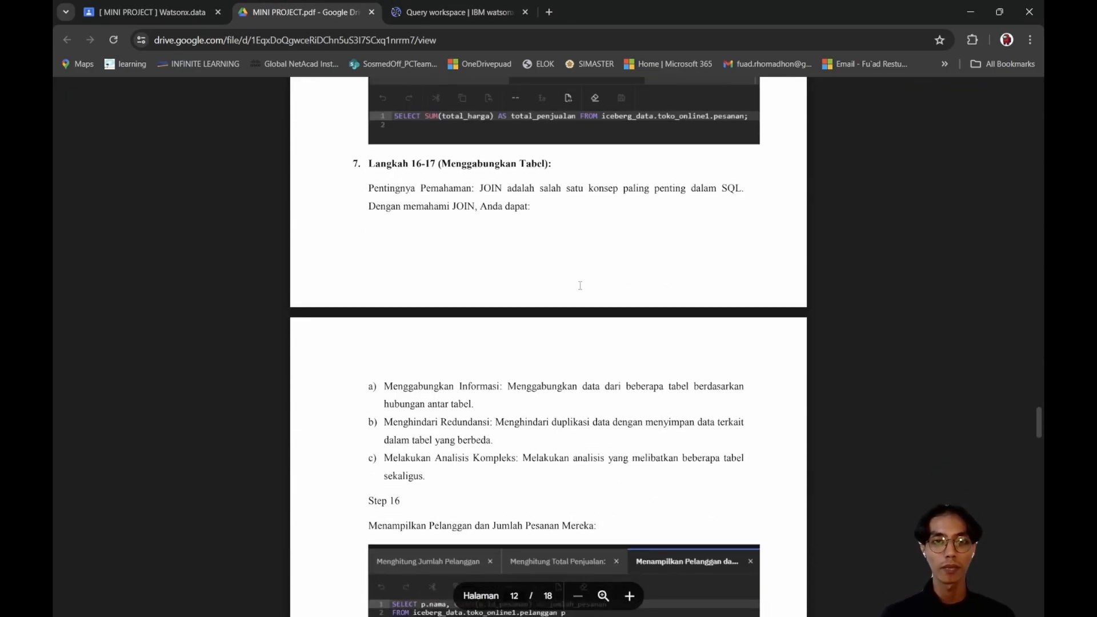
{"action": "scroll", "coordinate": [580, 286], "scroll_direction": "down", "scroll_amount": 1}
{"action": "scroll", "coordinate": [580, 286], "scroll_direction": "down", "scroll_amount": 2}
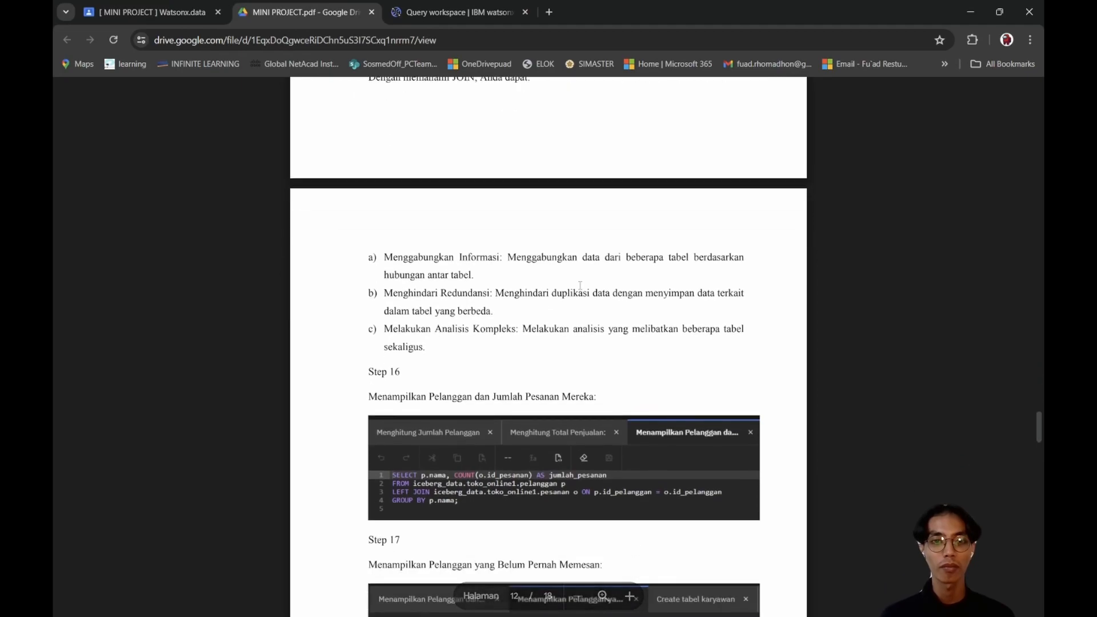
{"action": "scroll", "coordinate": [580, 285], "scroll_direction": "down", "scroll_amount": 2}
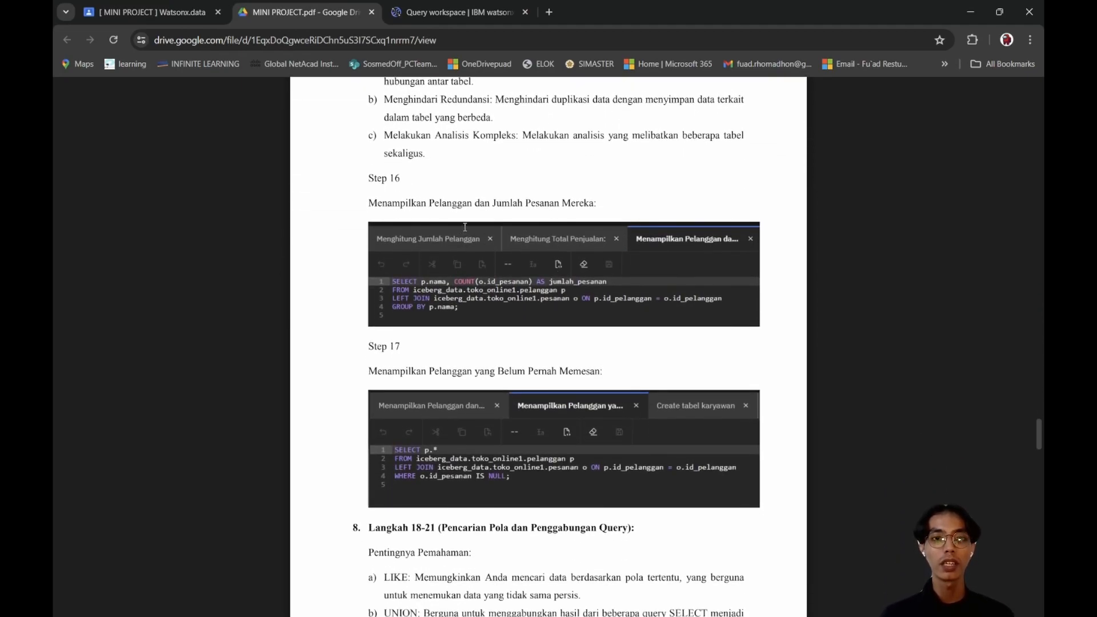
{"action": "key", "text": "alt+Tab"}
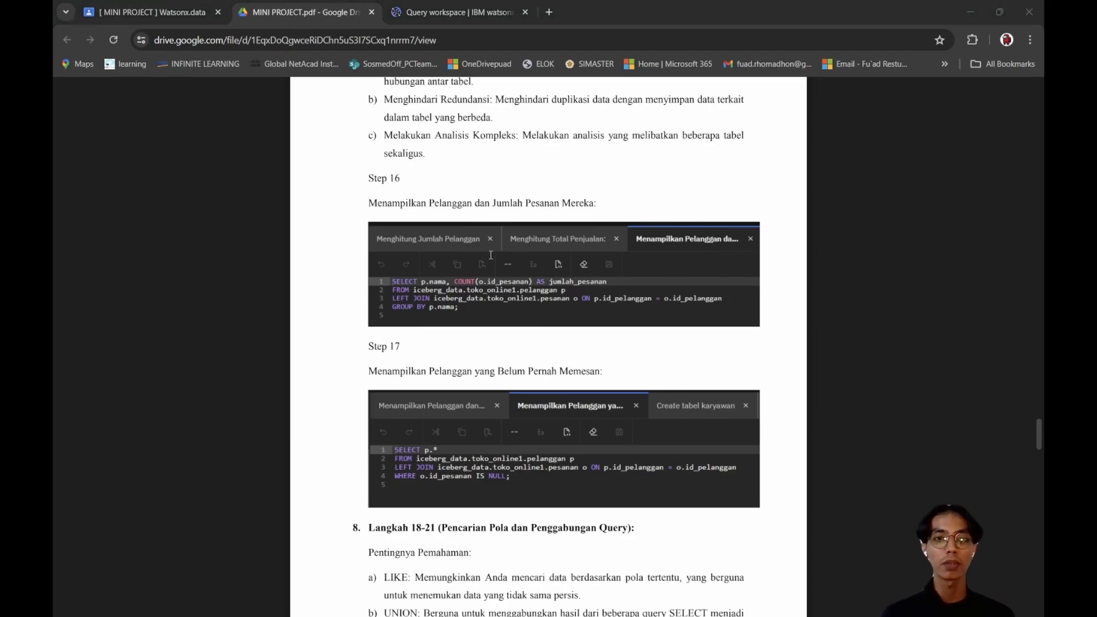
Step: Back in the watsonx.data Query workspace, run the STEP 16 LEFT JOIN query counting orders per customer name and look through its rows
{"action": "key", "text": "ctrl+Tab"}
{"action": "left_click", "coordinate": [921, 256]}
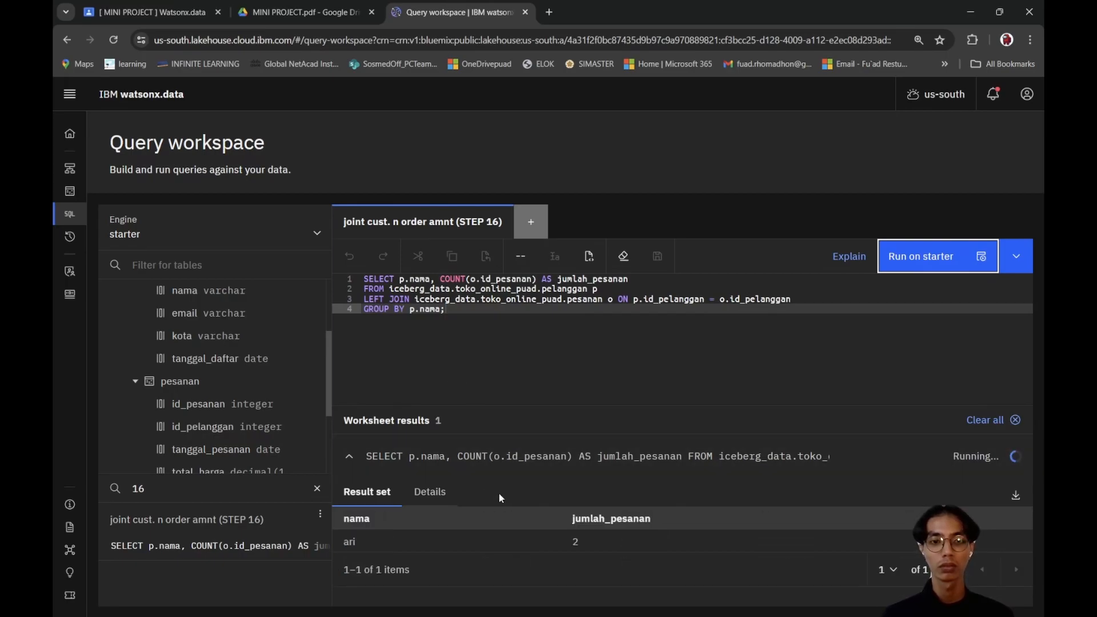
{"action": "scroll", "coordinate": [550, 482], "scroll_direction": "down", "scroll_amount": 5}
{"action": "scroll", "coordinate": [550, 482], "scroll_direction": "down", "scroll_amount": 3}
{"action": "scroll", "coordinate": [550, 482], "scroll_direction": "up", "scroll_amount": 6}
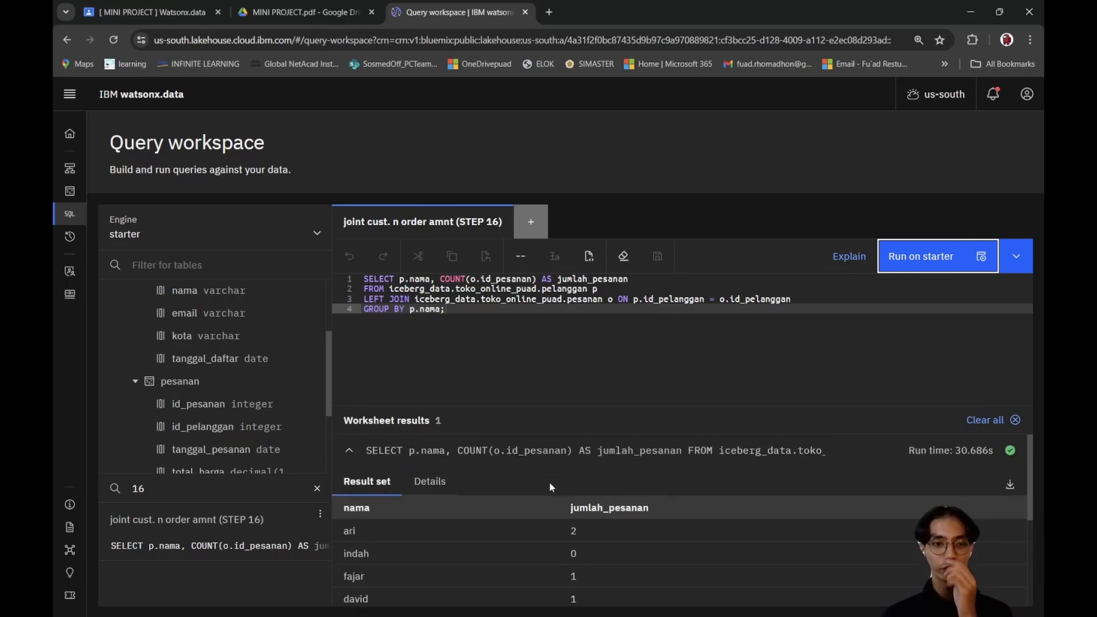
{"action": "scroll", "coordinate": [549, 481], "scroll_direction": "down", "scroll_amount": 1}
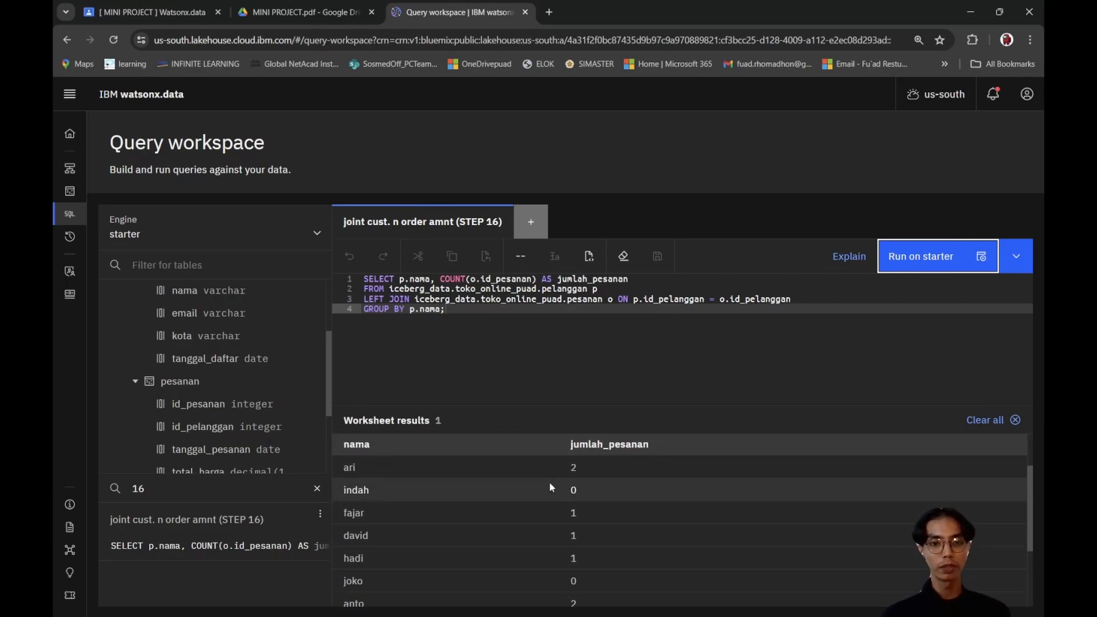
{"action": "scroll", "coordinate": [582, 472], "scroll_direction": "down", "scroll_amount": 2}
{"action": "scroll", "coordinate": [560, 470], "scroll_direction": "up", "scroll_amount": 2}
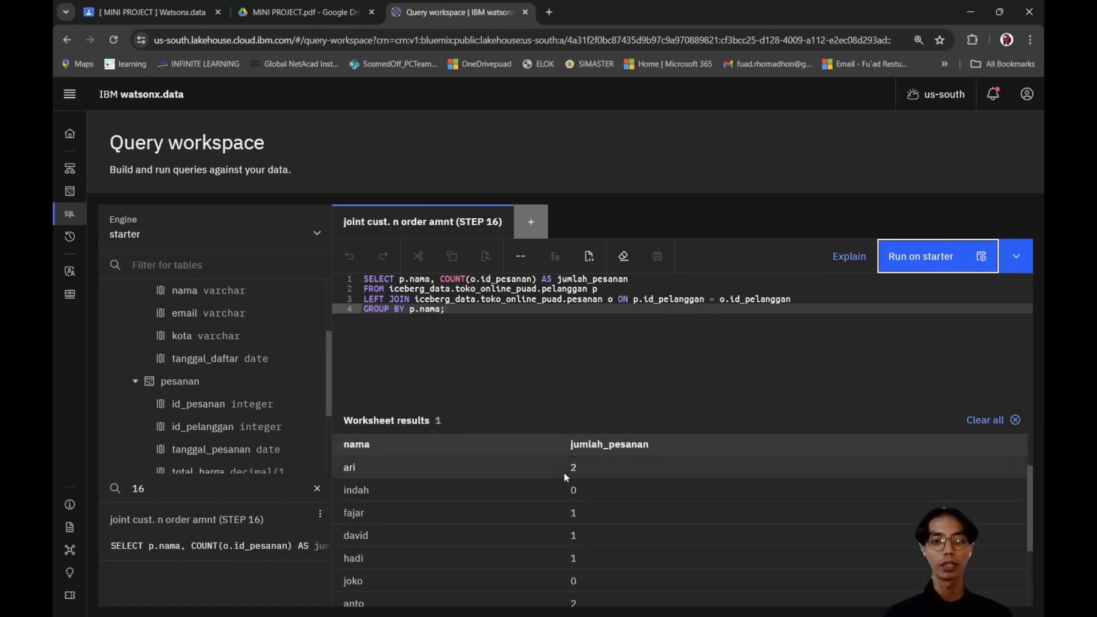
{"action": "scroll", "coordinate": [563, 471], "scroll_direction": "down", "scroll_amount": 1}
{"action": "scroll", "coordinate": [564, 465], "scroll_direction": "up", "scroll_amount": 2}
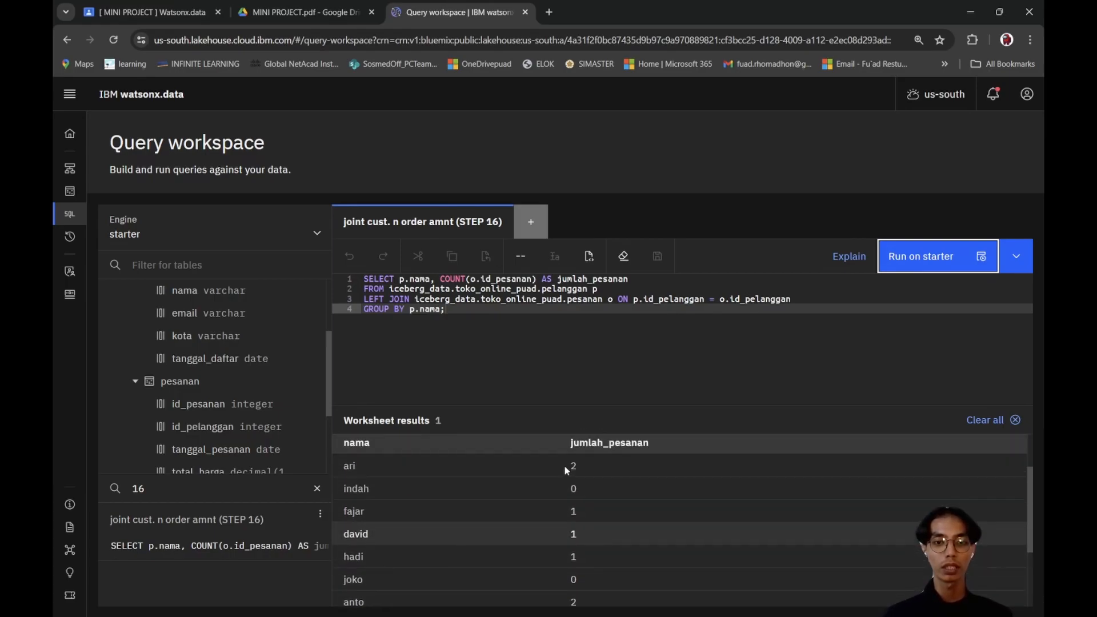
Step: Review the order count of each customer throughout the STEP 16 LEFT JOIN result set
{"action": "scroll", "coordinate": [564, 491], "scroll_direction": "down", "scroll_amount": 2}
{"action": "scroll", "coordinate": [562, 492], "scroll_direction": "up", "scroll_amount": 2}
{"action": "scroll", "coordinate": [563, 492], "scroll_direction": "down", "scroll_amount": 2}
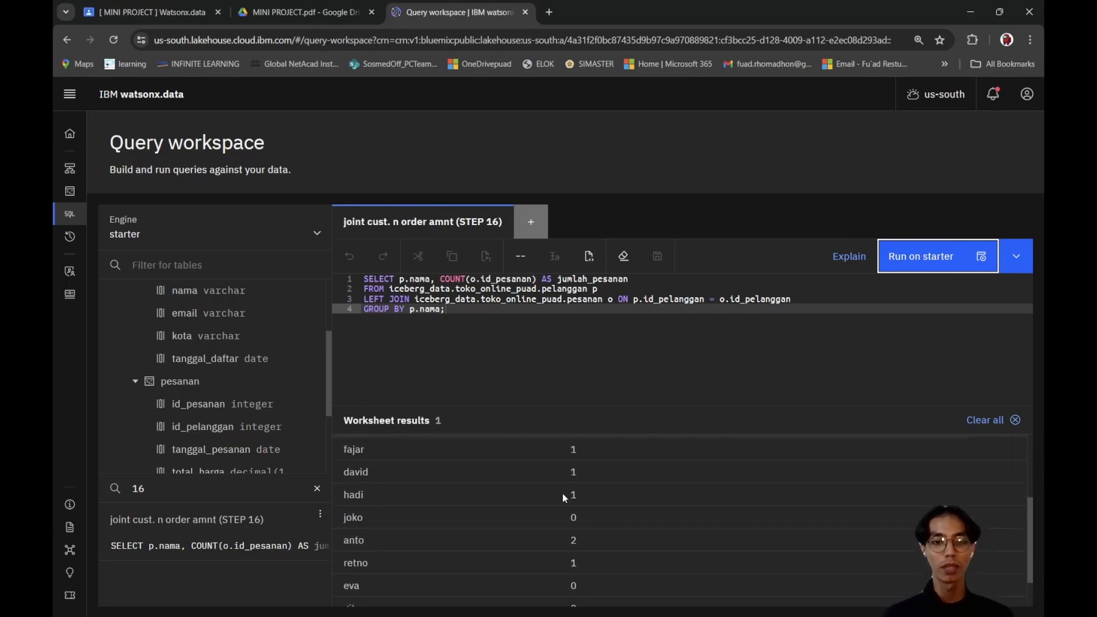
{"action": "scroll", "coordinate": [533, 531], "scroll_direction": "down", "scroll_amount": 1}
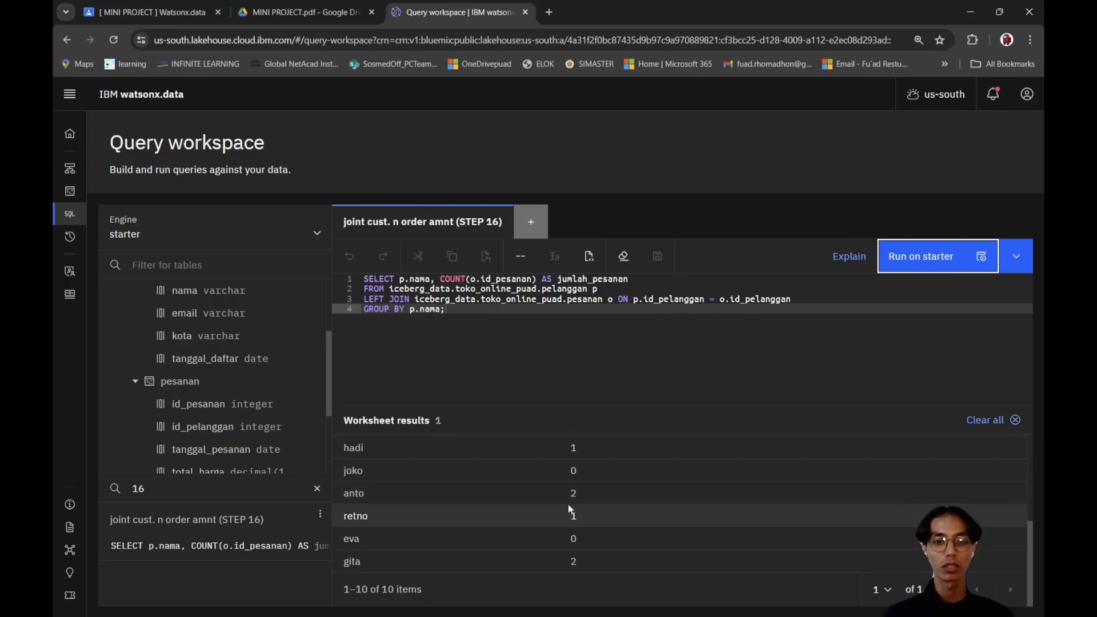
{"action": "scroll", "coordinate": [578, 533], "scroll_direction": "up", "scroll_amount": 2}
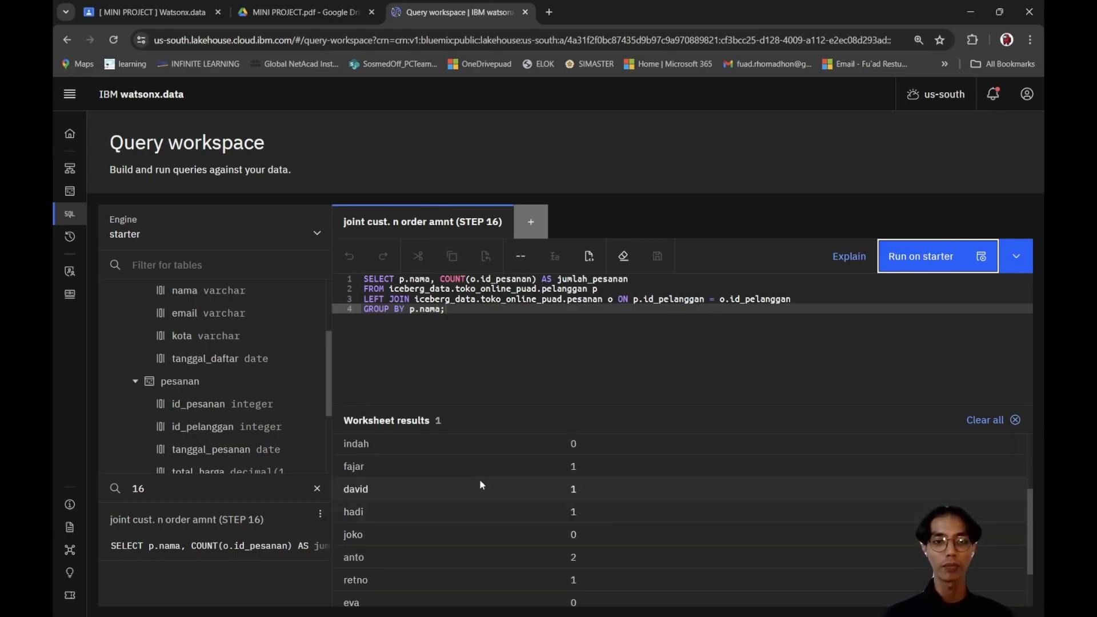
Step: Filter the saved worksheets by 17, open show cust. never order (STEP 17), and close the STEP 16 worksheet
{"action": "left_click", "coordinate": [172, 494]}
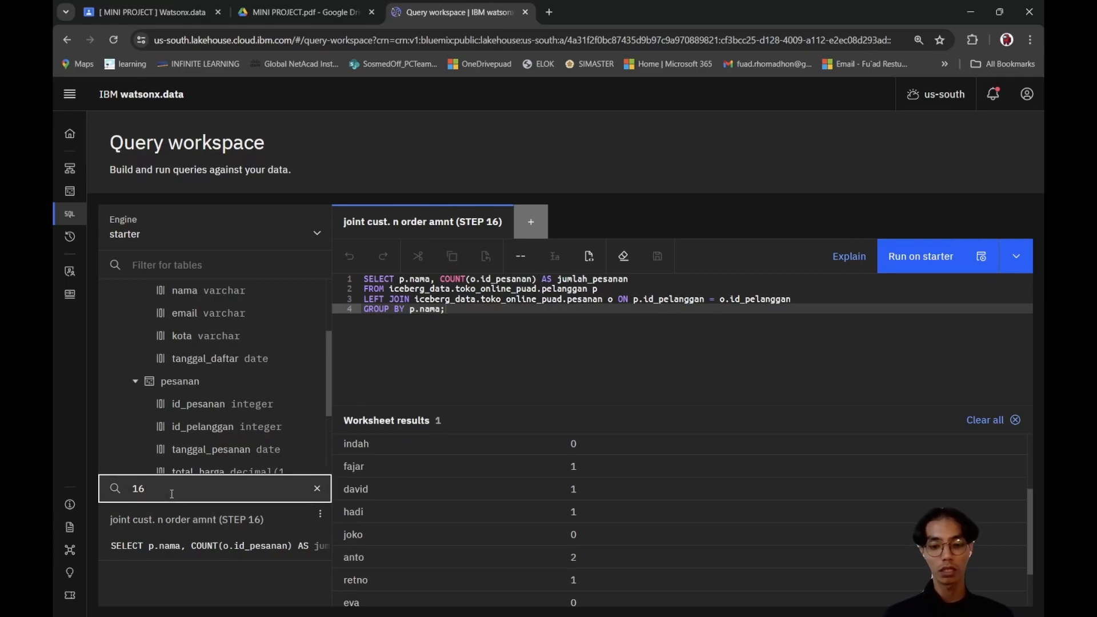
{"action": "key", "text": "BackSpace"}
{"action": "type", "text": "7"}
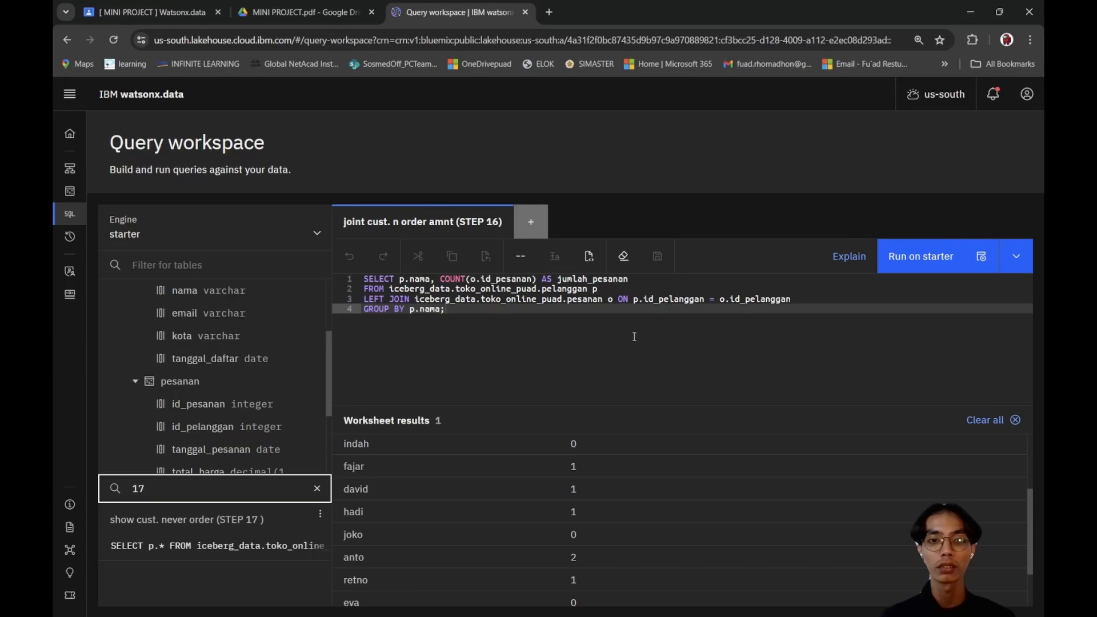
{"action": "scroll", "coordinate": [479, 438], "scroll_direction": "down", "scroll_amount": 2}
{"action": "scroll", "coordinate": [479, 438], "scroll_direction": "up", "scroll_amount": 2}
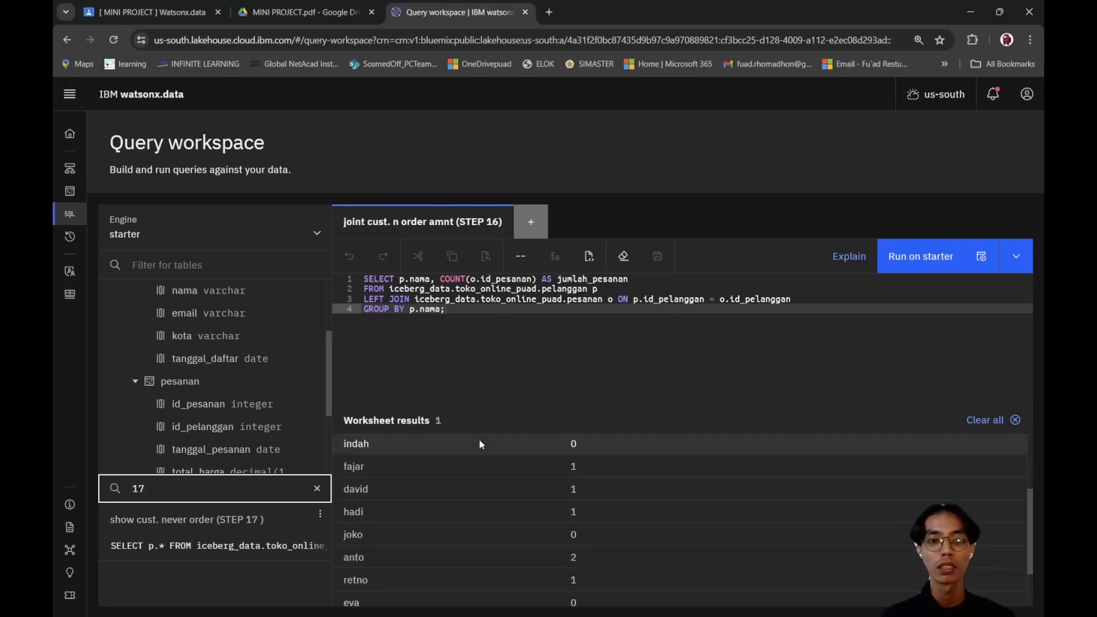
{"action": "scroll", "coordinate": [458, 446], "scroll_direction": "down", "scroll_amount": 2}
{"action": "scroll", "coordinate": [433, 457], "scroll_direction": "up", "scroll_amount": 3}
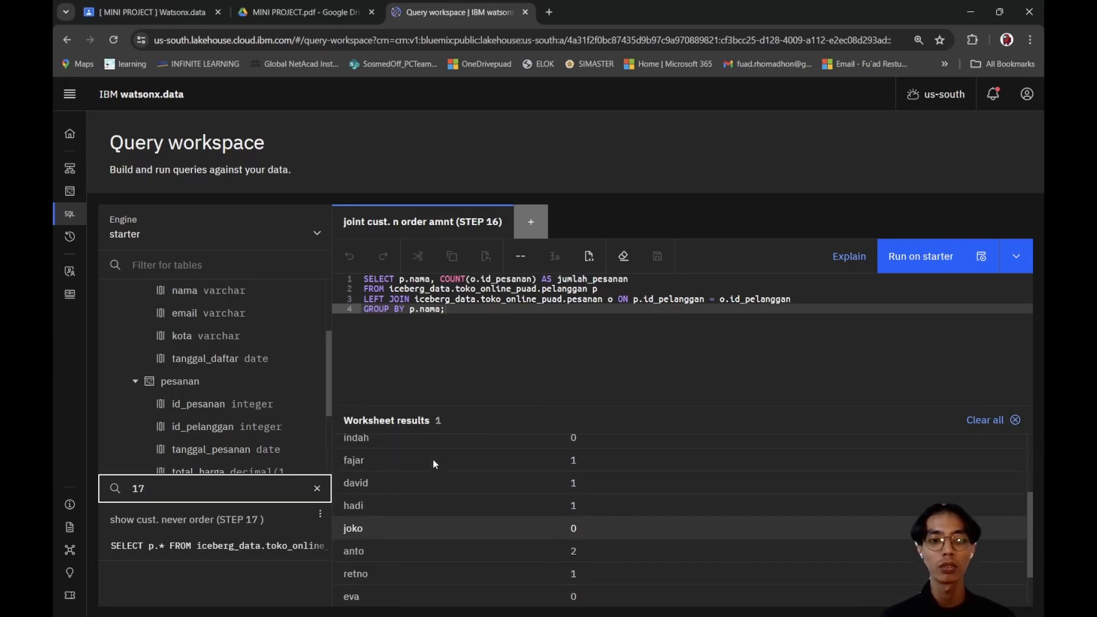
{"action": "scroll", "coordinate": [434, 458], "scroll_direction": "up", "scroll_amount": 1}
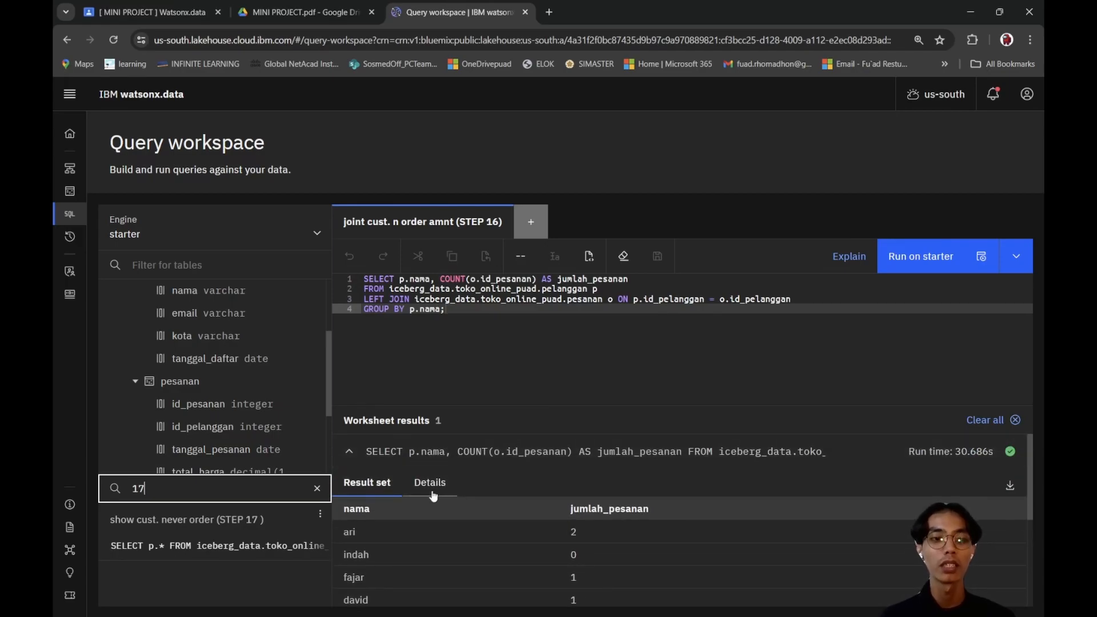
{"action": "left_click", "coordinate": [194, 517]}
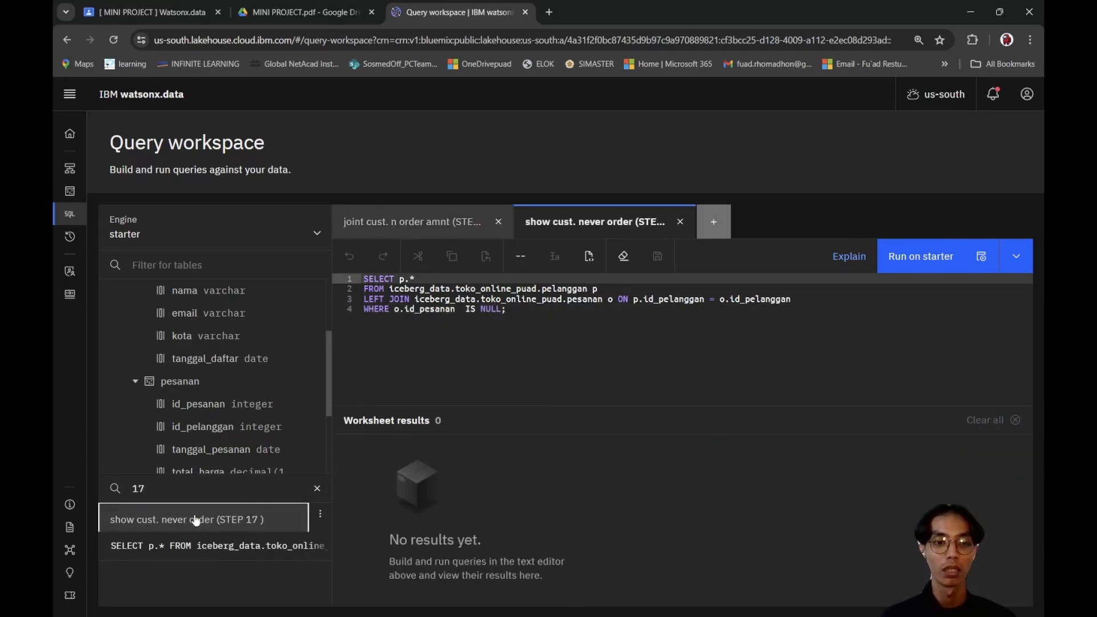
{"action": "left_click", "coordinate": [486, 221]}
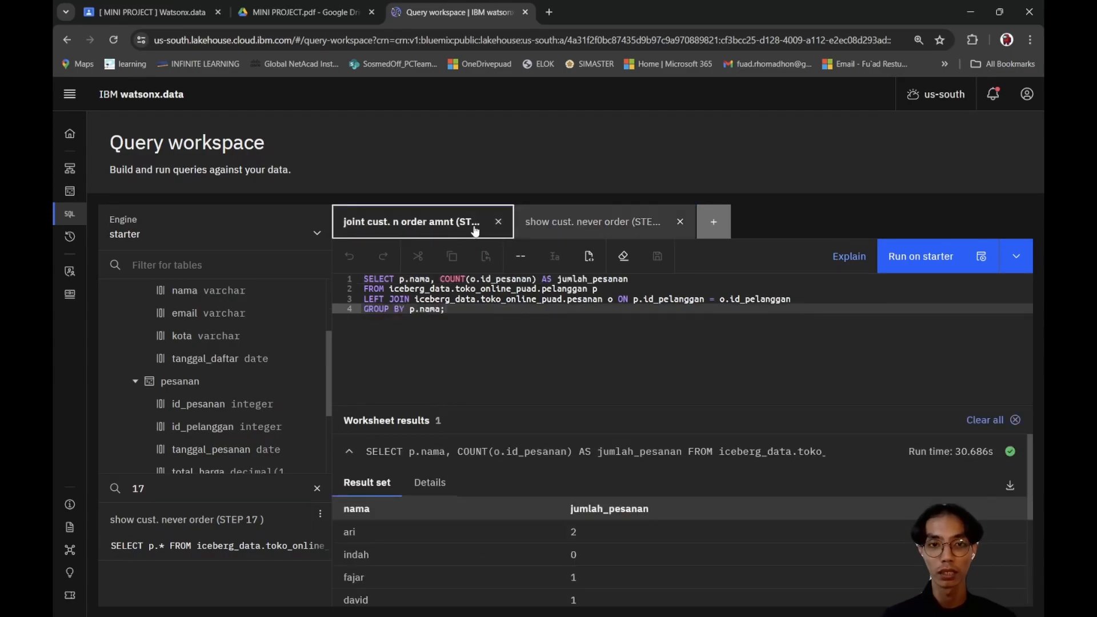
{"action": "left_click", "coordinate": [499, 222]}
Step: Run the STEP 17 LEFT JOIN query with WHERE o.id_pesanan IS NULL on the starter engine to list customers without orders
{"action": "left_click", "coordinate": [528, 355]}
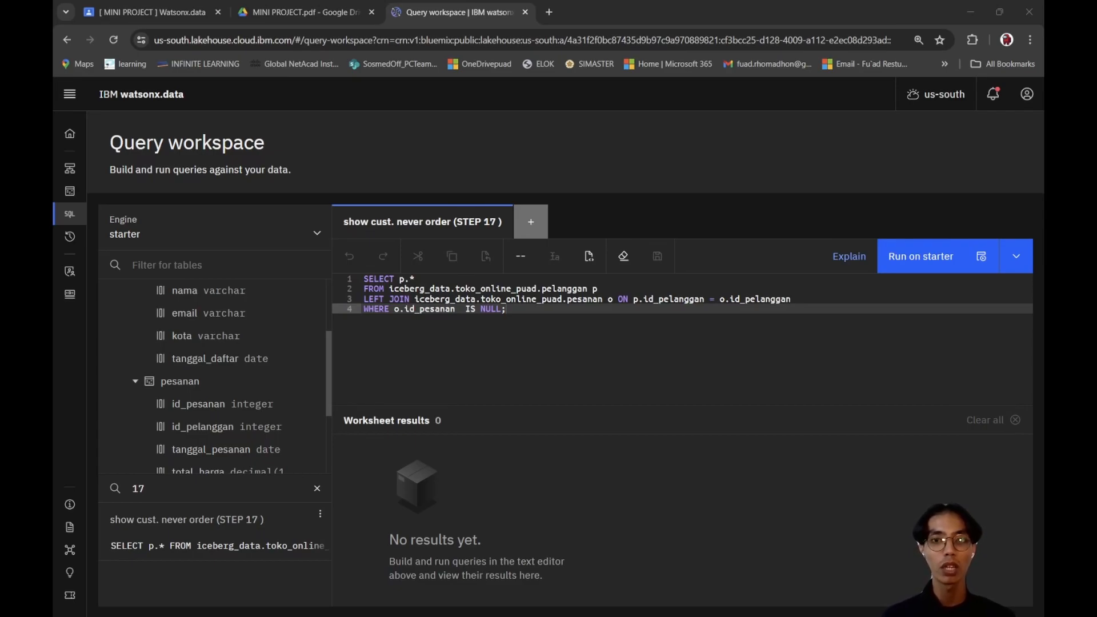
{"action": "left_click", "coordinate": [625, 353]}
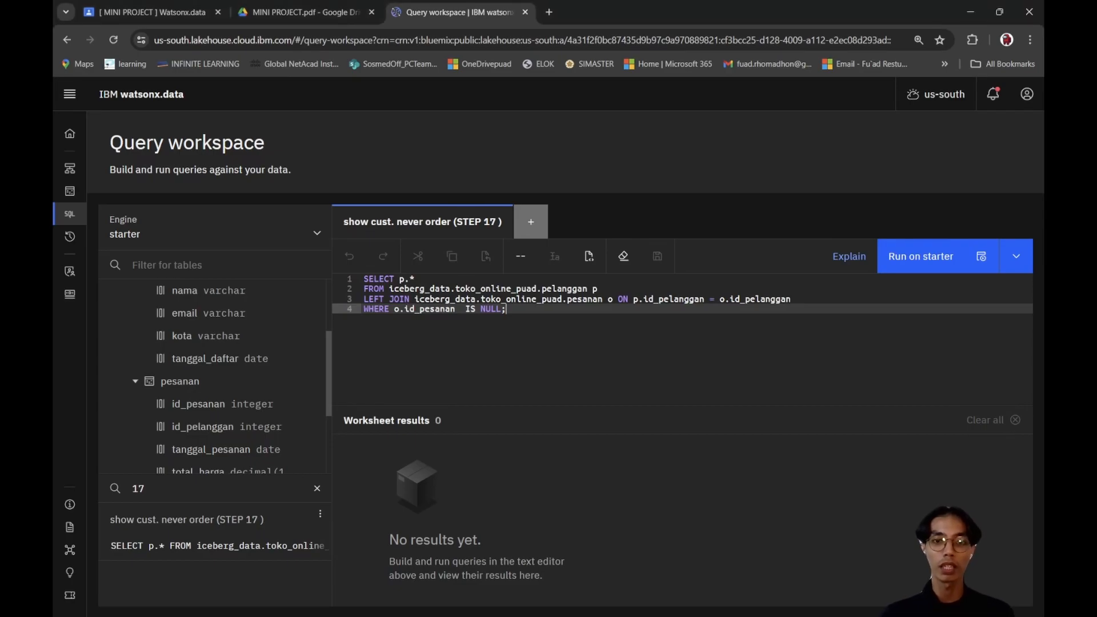
{"action": "left_click", "coordinate": [927, 262]}
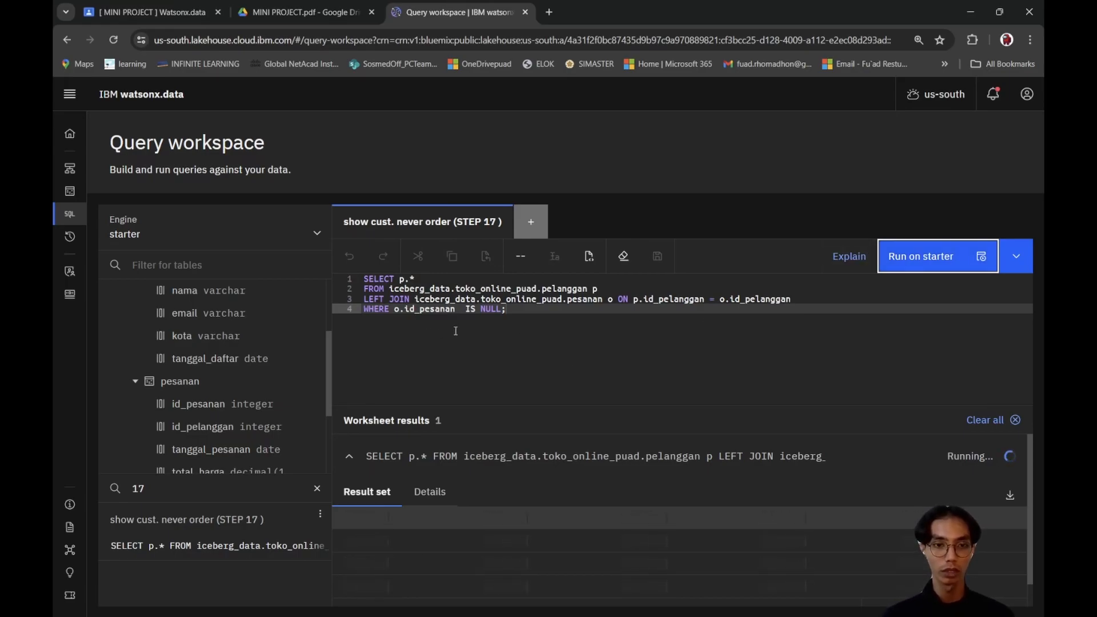
Step: Filter the saved worksheets by 18, open STEP 18 (show 2 recent cust.), and close the STEP 17 worksheet
{"action": "left_click", "coordinate": [181, 483]}
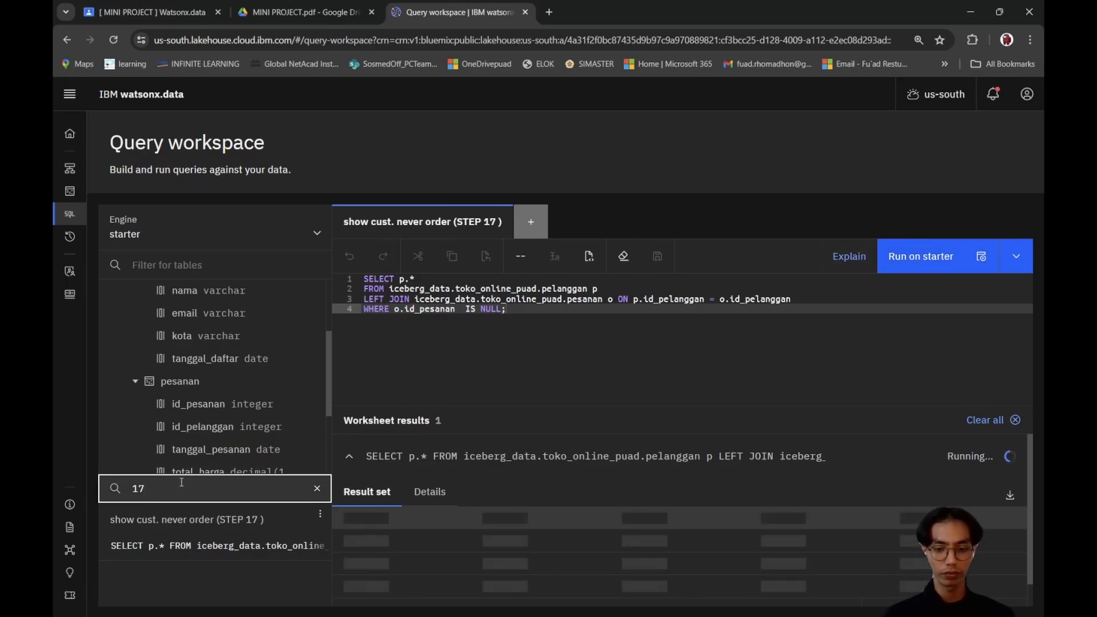
{"action": "key", "text": "BackSpace"}
{"action": "type", "text": "8"}
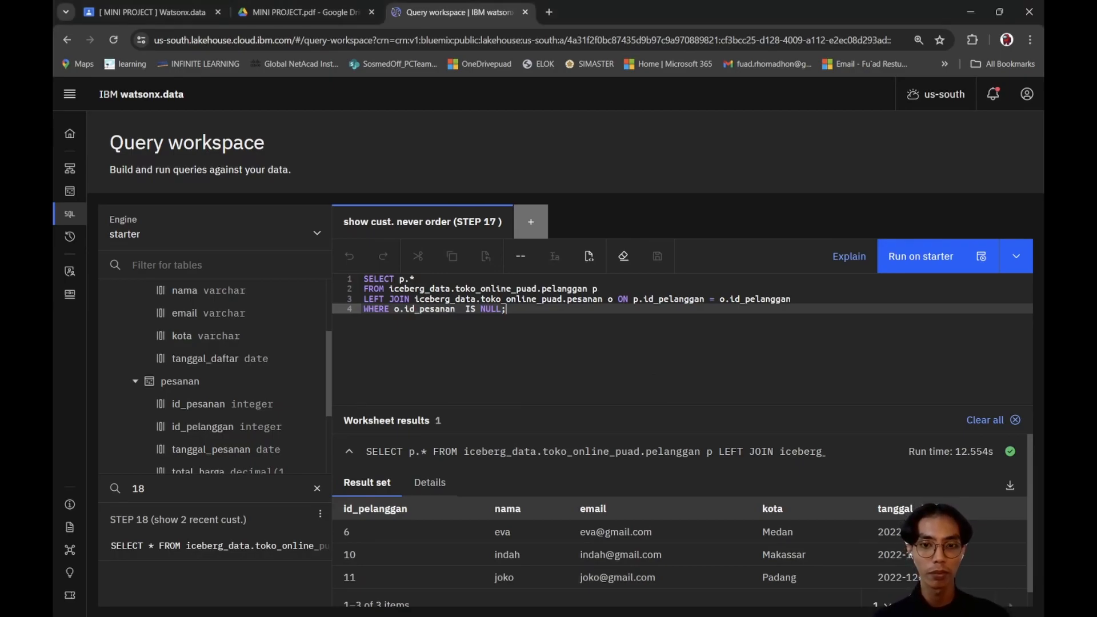
{"action": "scroll", "coordinate": [542, 498], "scroll_direction": "down", "scroll_amount": 1}
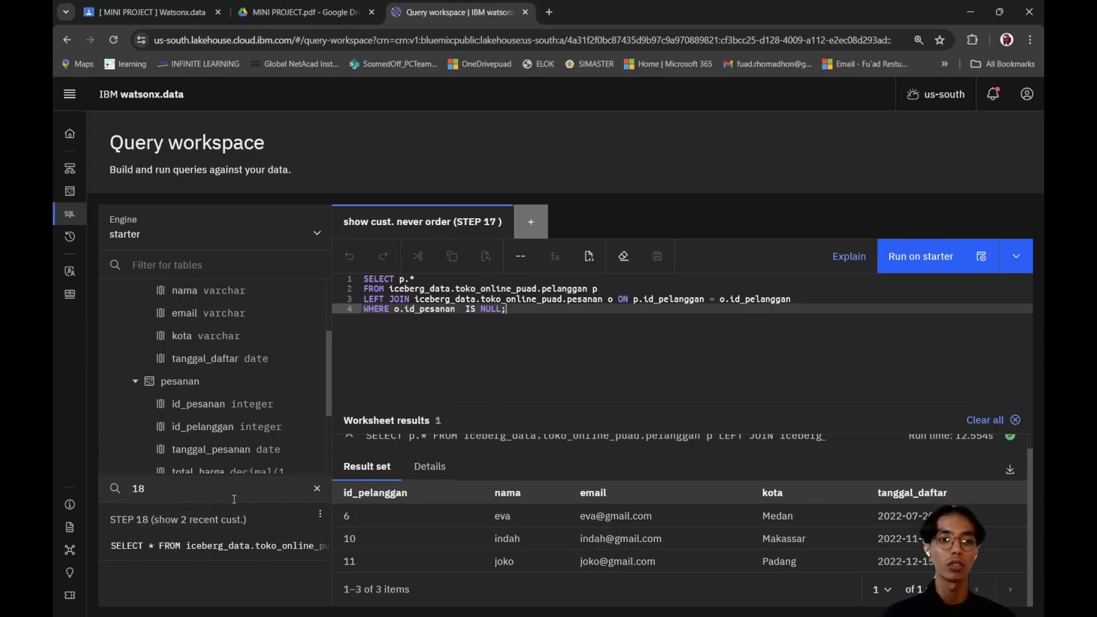
{"action": "left_click", "coordinate": [171, 517]}
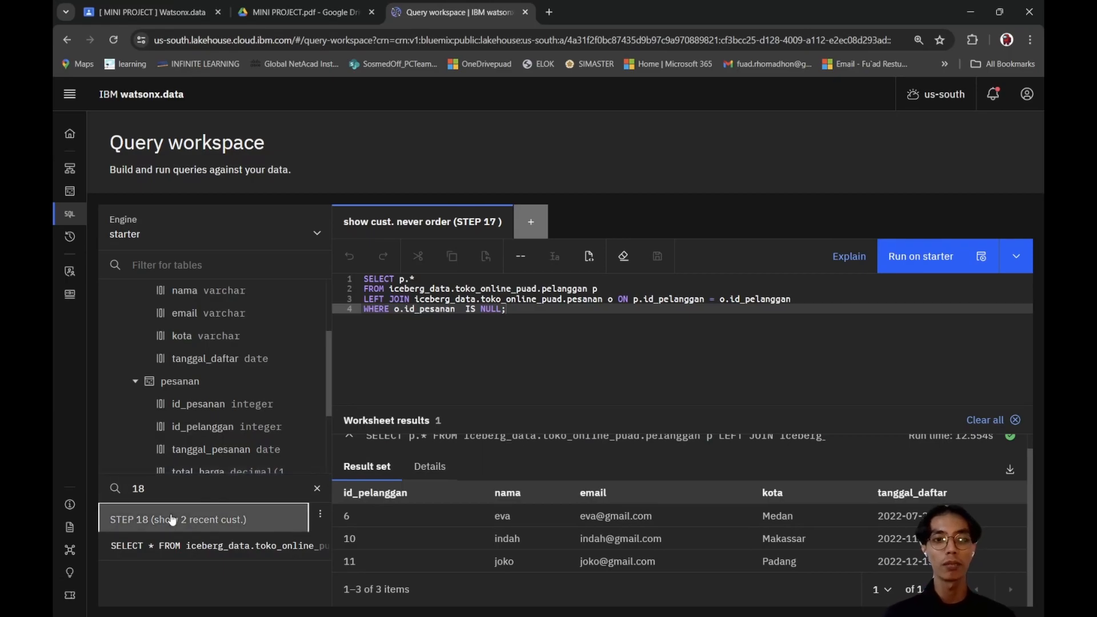
{"action": "left_click", "coordinate": [439, 217]}
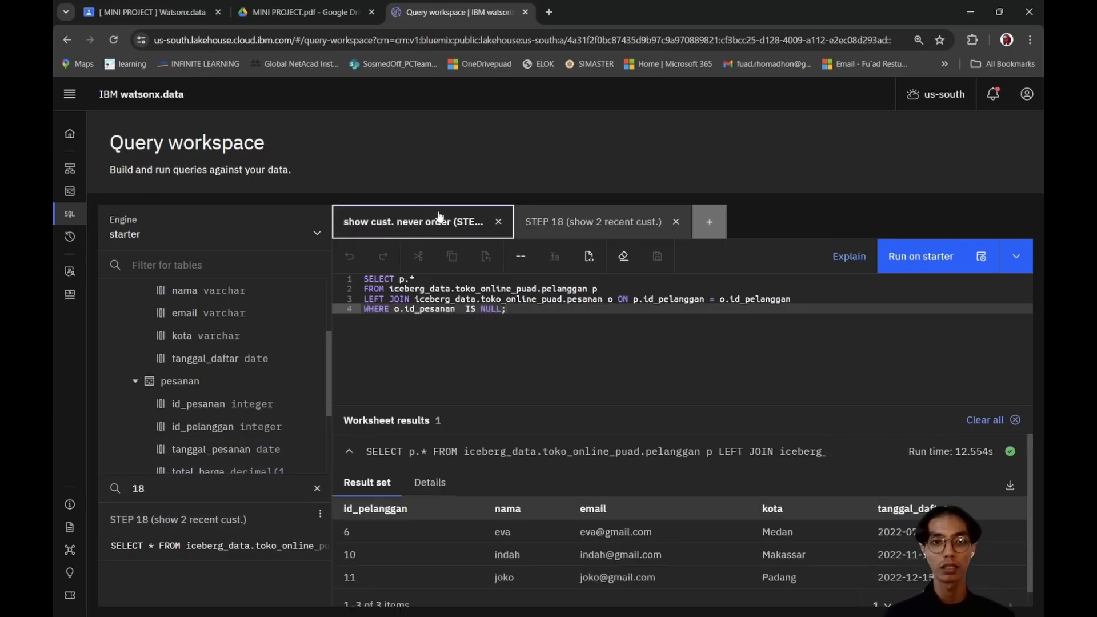
{"action": "left_click", "coordinate": [499, 221]}
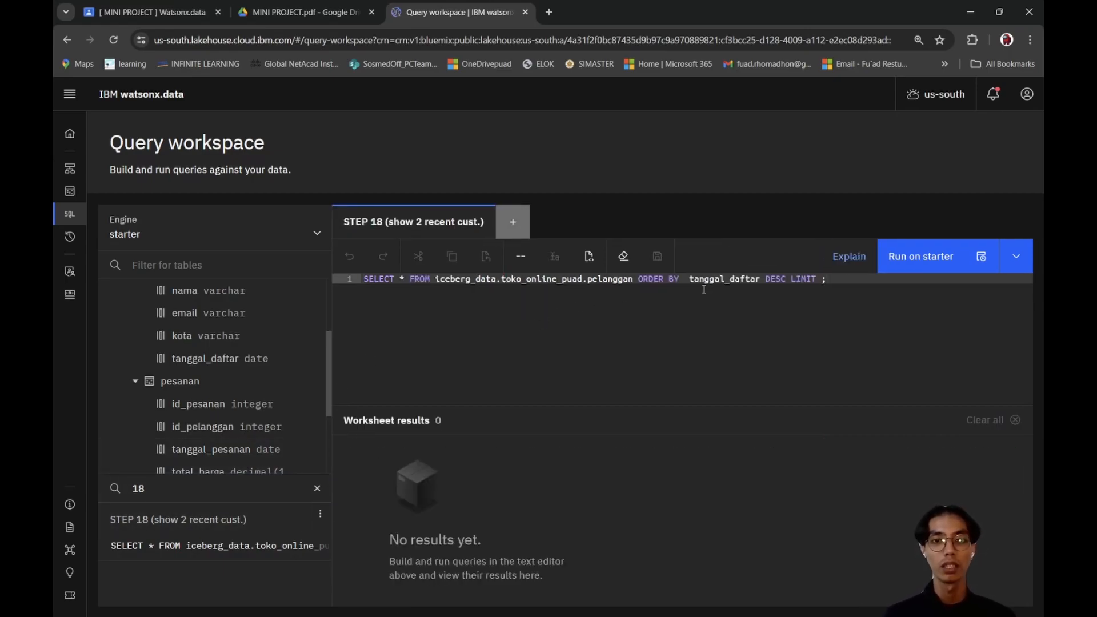
Step: Switch to MINI PROJECT.pdf in Google Drive and find the Step 18 query for showing the newest customers
{"action": "key", "text": "alt+Tab"}
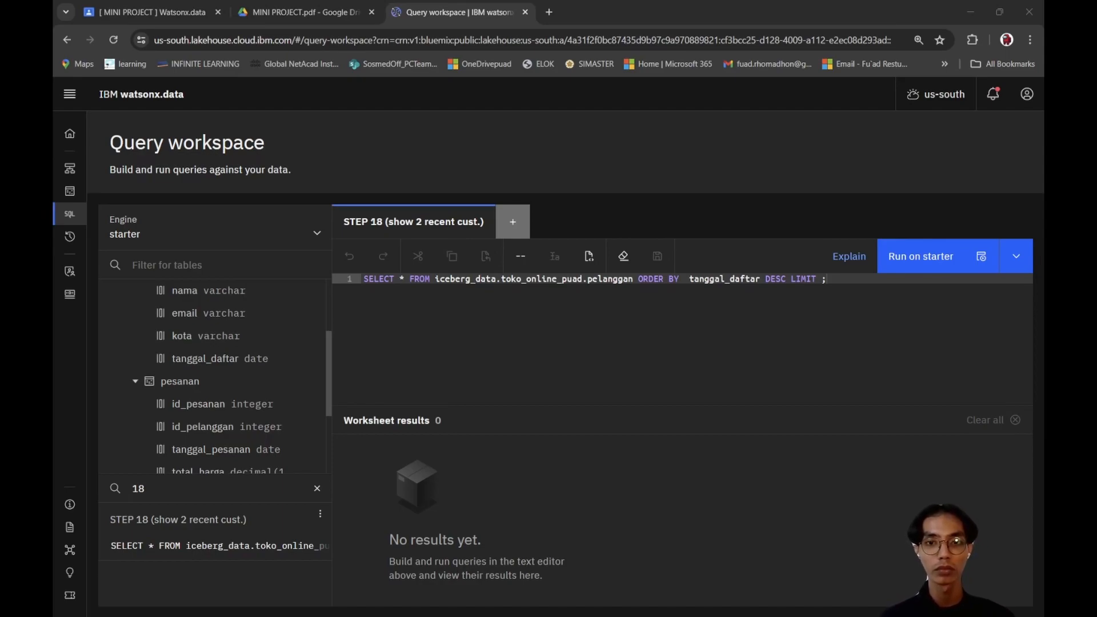
{"action": "left_click", "coordinate": [275, 12]}
{"action": "scroll", "coordinate": [447, 346], "scroll_direction": "down", "scroll_amount": 3}
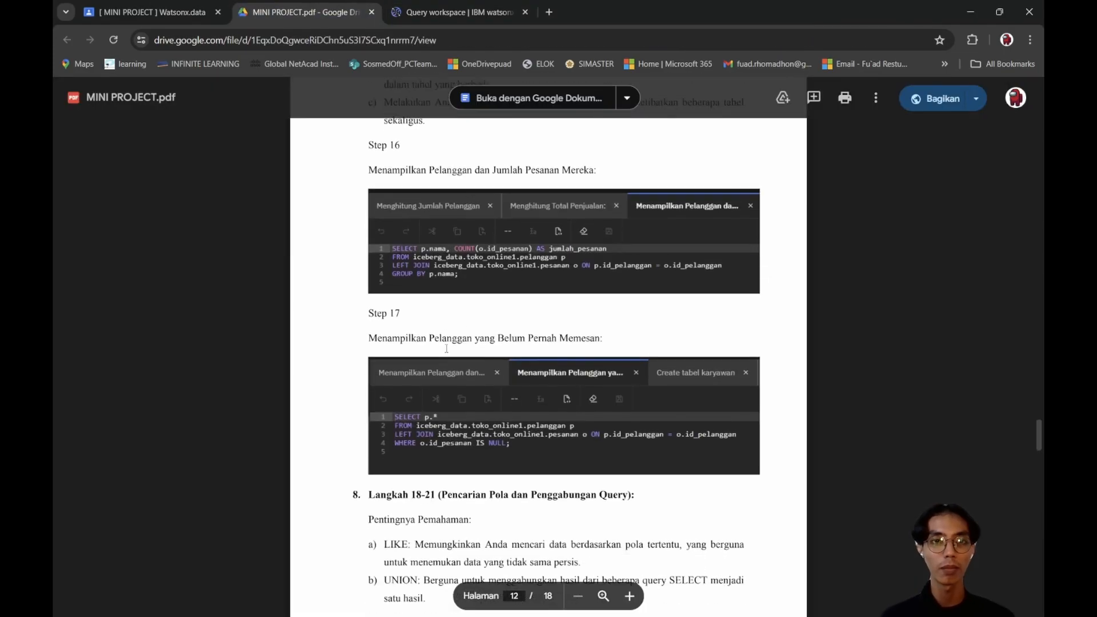
{"action": "scroll", "coordinate": [447, 347], "scroll_direction": "down", "scroll_amount": 4}
{"action": "scroll", "coordinate": [447, 347], "scroll_direction": "up", "scroll_amount": 4}
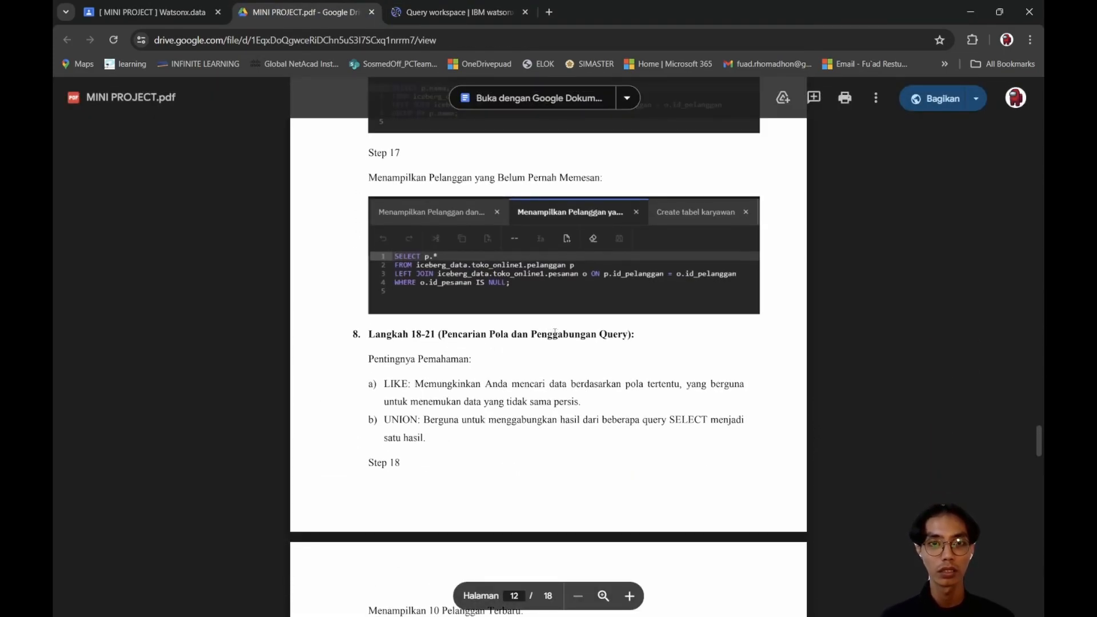
{"action": "scroll", "coordinate": [543, 333], "scroll_direction": "down", "scroll_amount": 3}
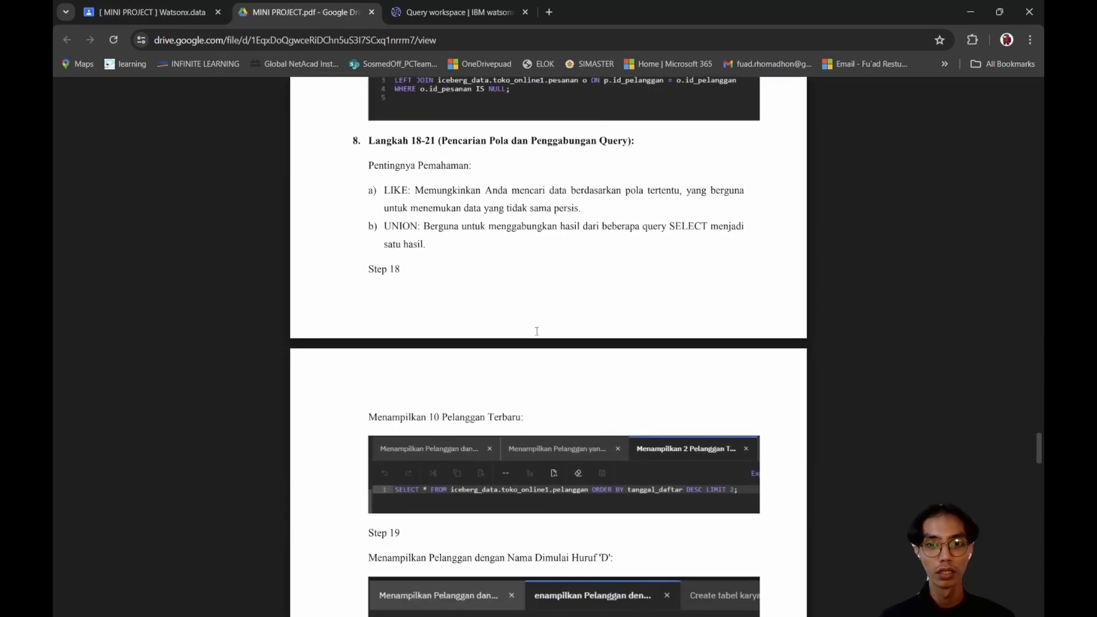
{"action": "scroll", "coordinate": [537, 332], "scroll_direction": "down", "scroll_amount": 2}
{"action": "scroll", "coordinate": [537, 331], "scroll_direction": "down", "scroll_amount": 1}
{"action": "scroll", "coordinate": [542, 320], "scroll_direction": "up", "scroll_amount": 1}
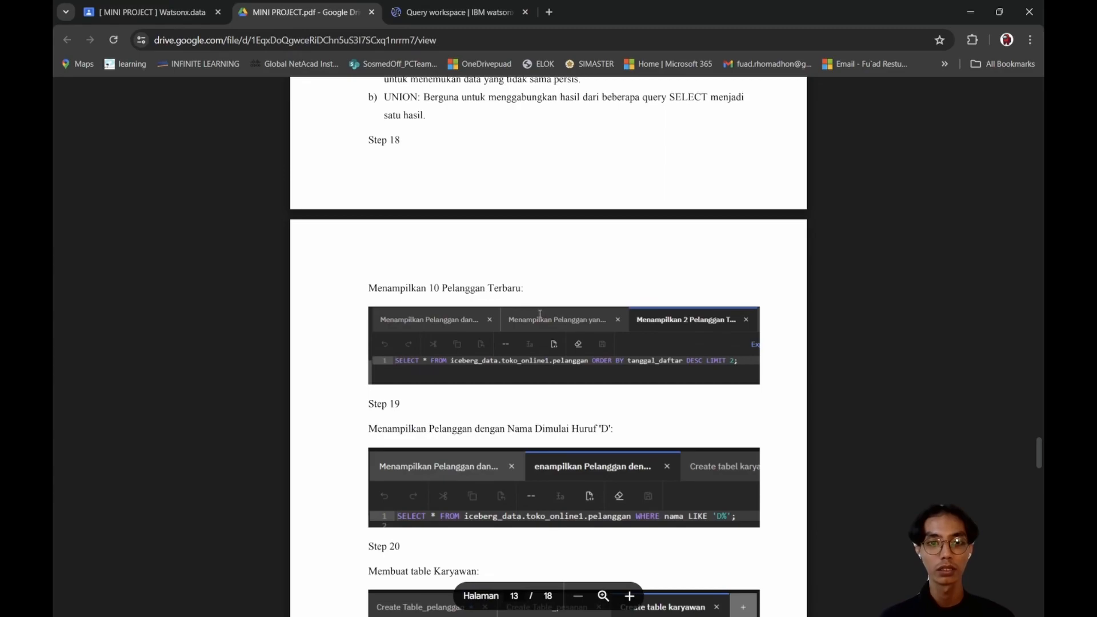
{"action": "scroll", "coordinate": [544, 312], "scroll_direction": "down", "scroll_amount": 1}
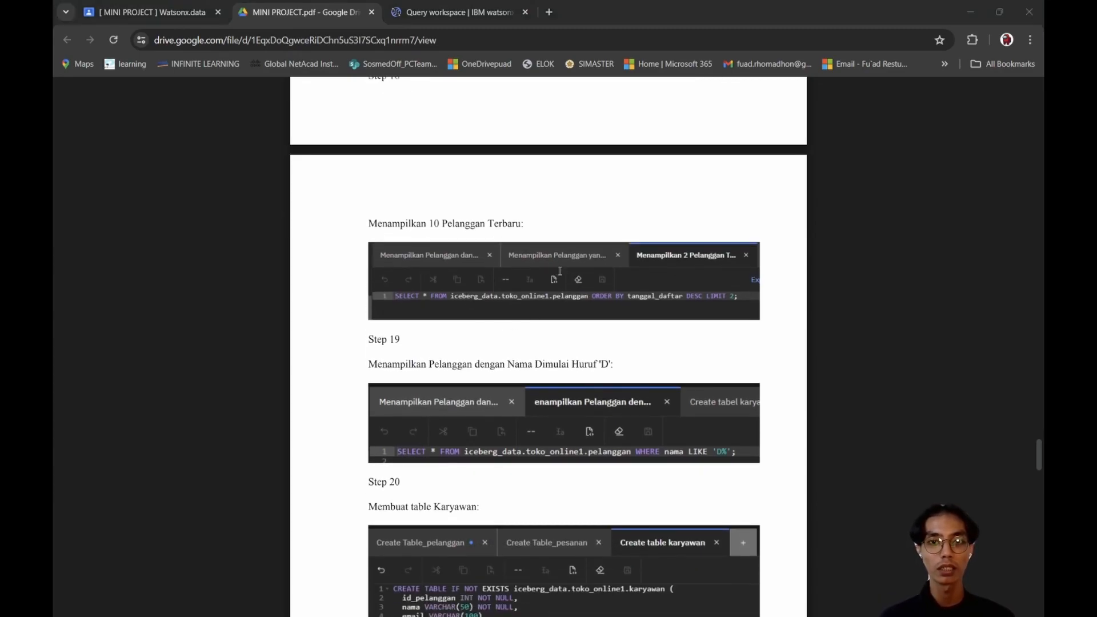
{"action": "key", "text": "alt+Tab"}
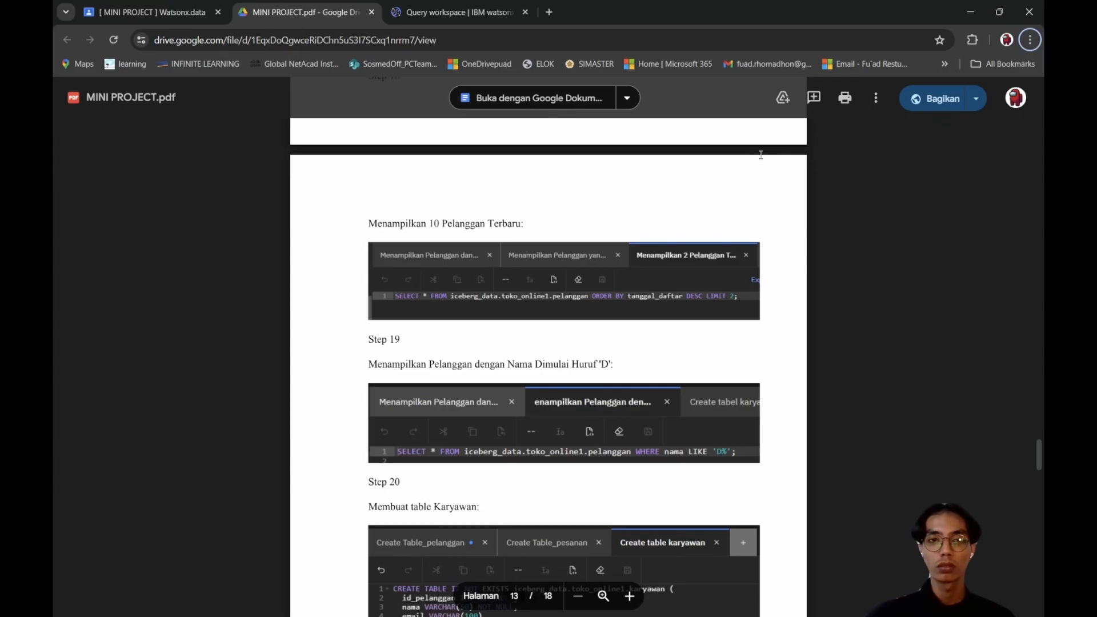
Step: Back in the watsonx.data Query workspace, set the LIMIT in the STEP 18 query to 2 and save the worksheet
{"action": "left_click", "coordinate": [457, 12]}
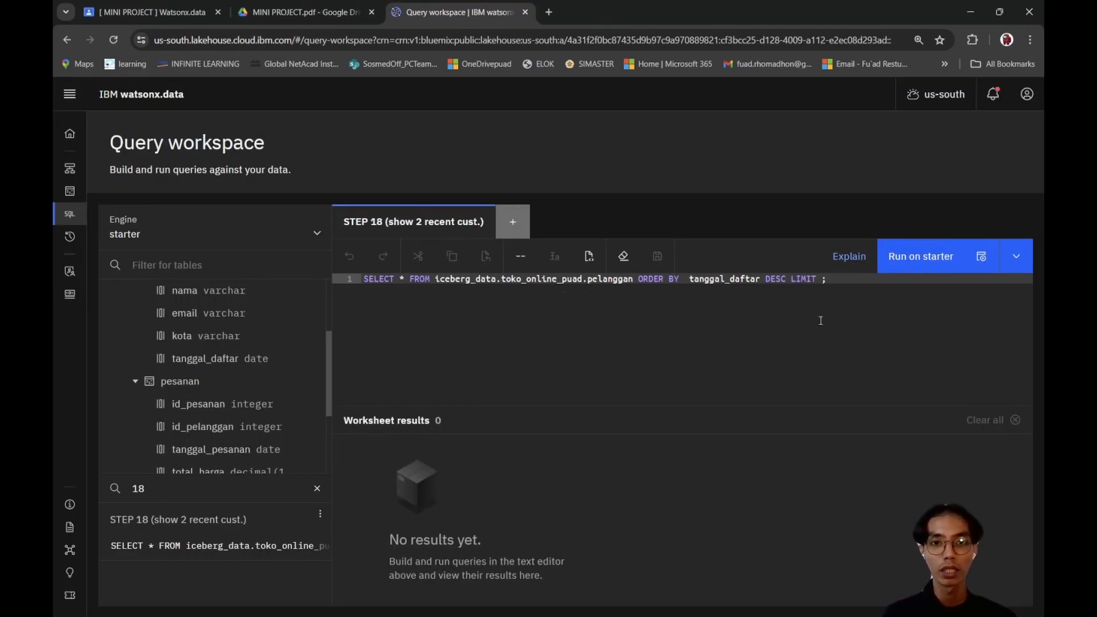
{"action": "left_click", "coordinate": [822, 279]}
{"action": "type", "text": "2"}
{"action": "left_click", "coordinate": [859, 284]}
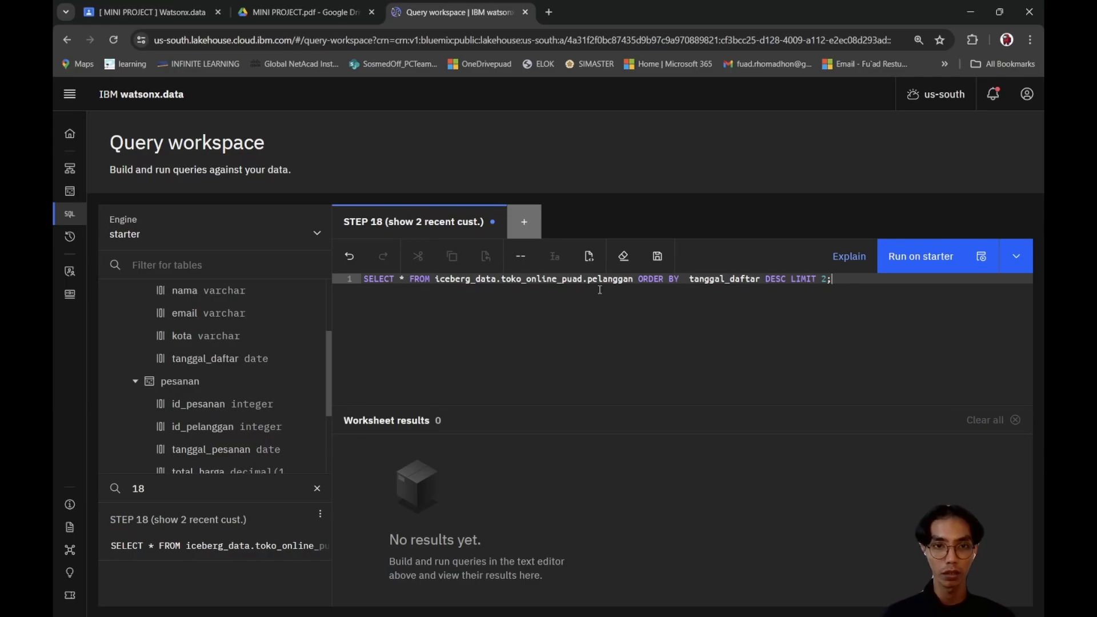
{"action": "left_click", "coordinate": [657, 256]}
{"action": "key", "text": "ctrl+s"}
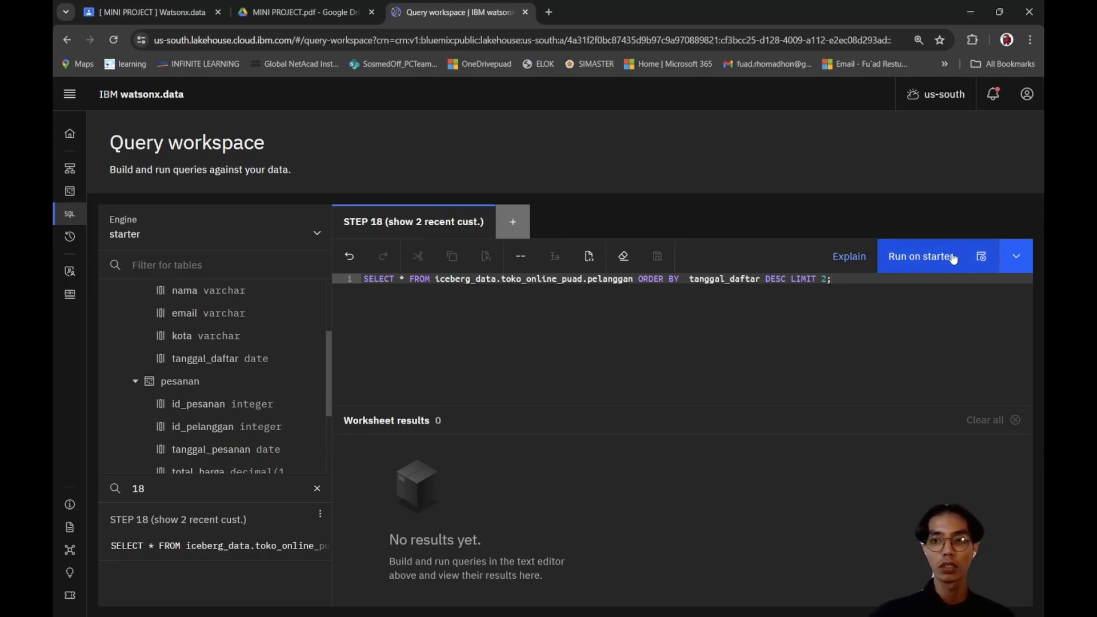
Step: Run the STEP 18 query on the starter engine to list the pelanggan rows with the latest tanggal_daftar
{"action": "left_click", "coordinate": [953, 259]}
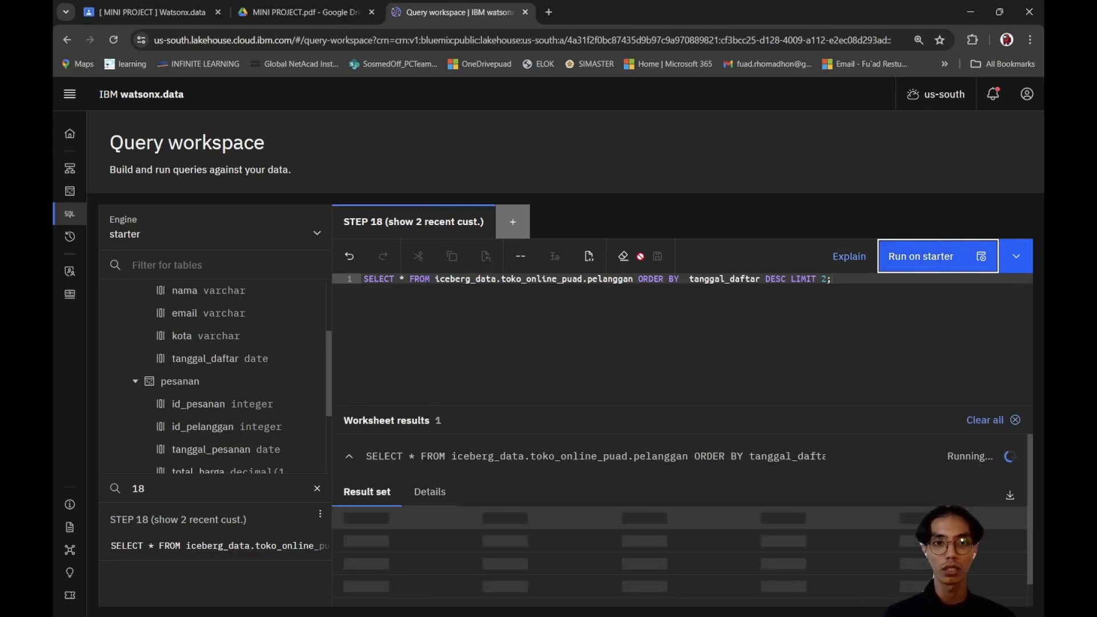
{"action": "key", "text": "alt+Tab"}
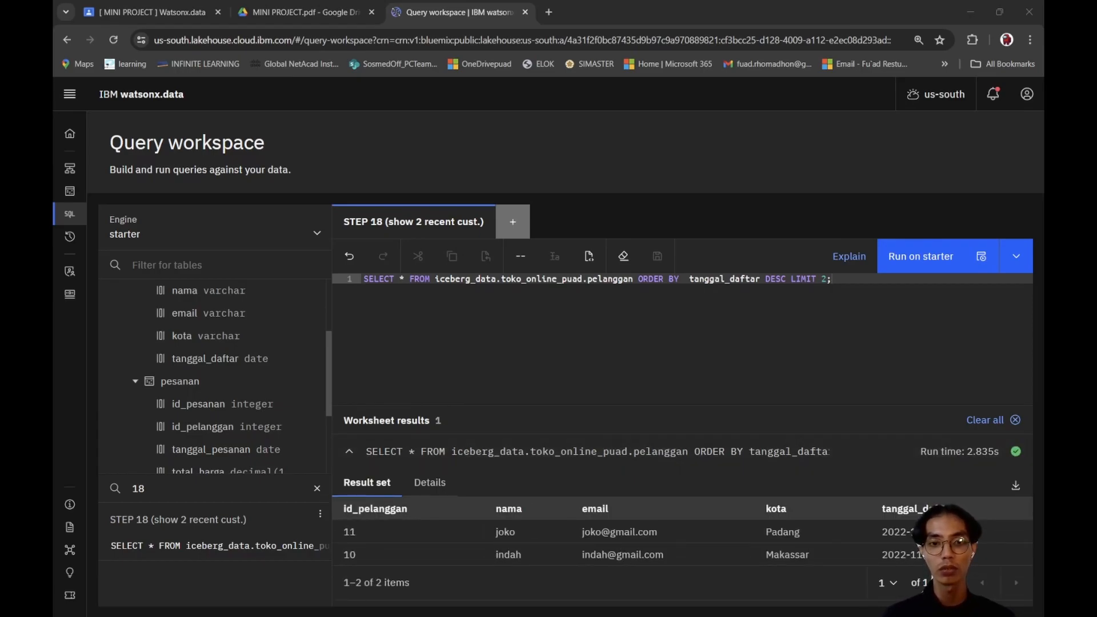
Step: Filter the saved worksheets by 19, open STEP 19 (show cust. name start with D), and close the STEP 18 worksheet
{"action": "key", "text": "alt+Tab"}
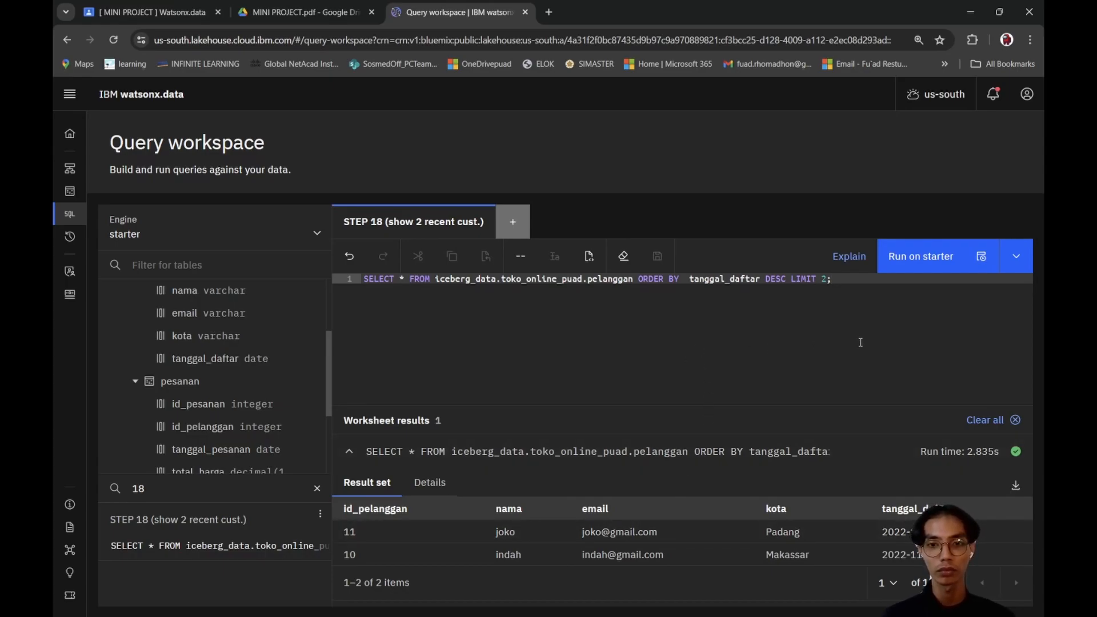
{"action": "double_click", "coordinate": [163, 486]}
{"action": "key", "text": "BackSpace"}
{"action": "type", "text": "9"}
{"action": "left_click", "coordinate": [176, 519]}
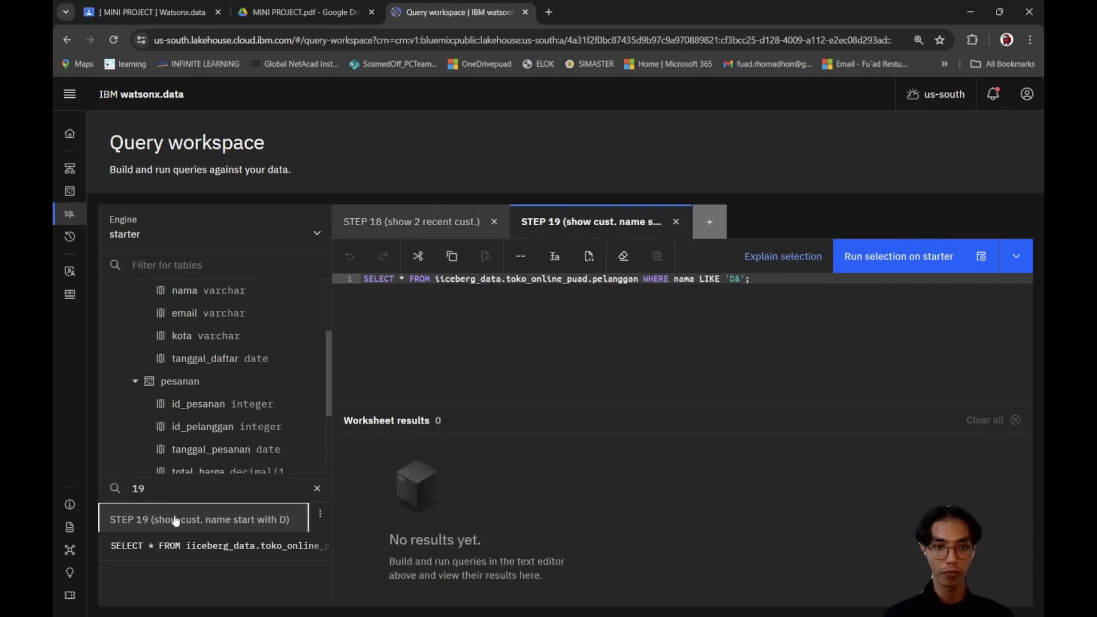
{"action": "left_click", "coordinate": [513, 226]}
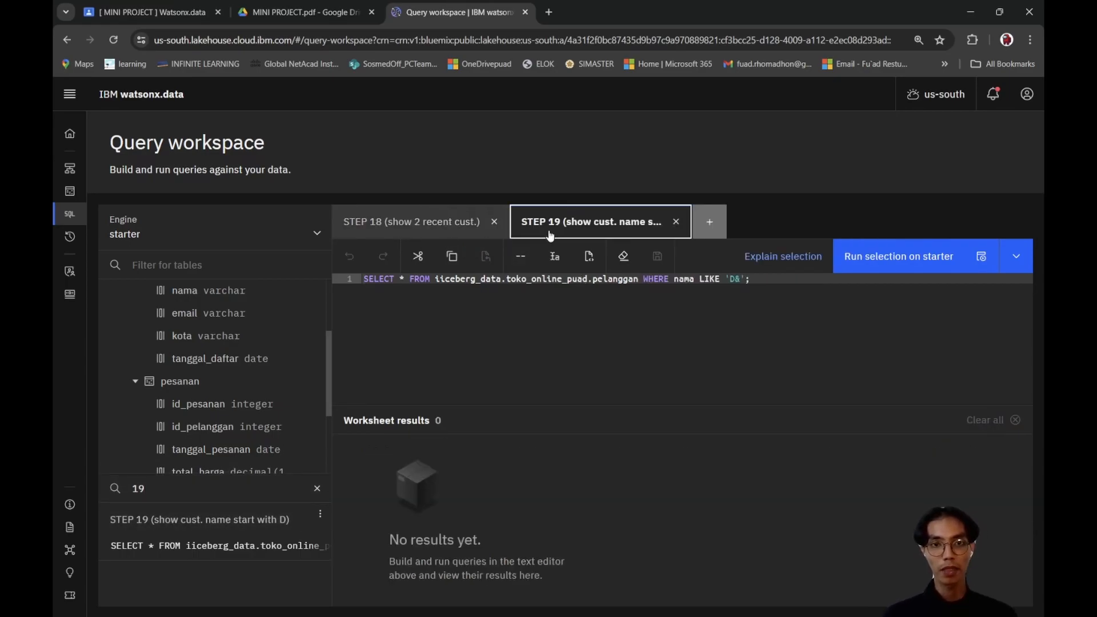
{"action": "left_click", "coordinate": [494, 223]}
{"action": "left_click", "coordinate": [535, 312]}
Step: Check the Step 19 query in MINI PROJECT.pdf, set the worksheet's LIKE pattern to 'D%', and save it
{"action": "key", "text": "alt+Tab"}
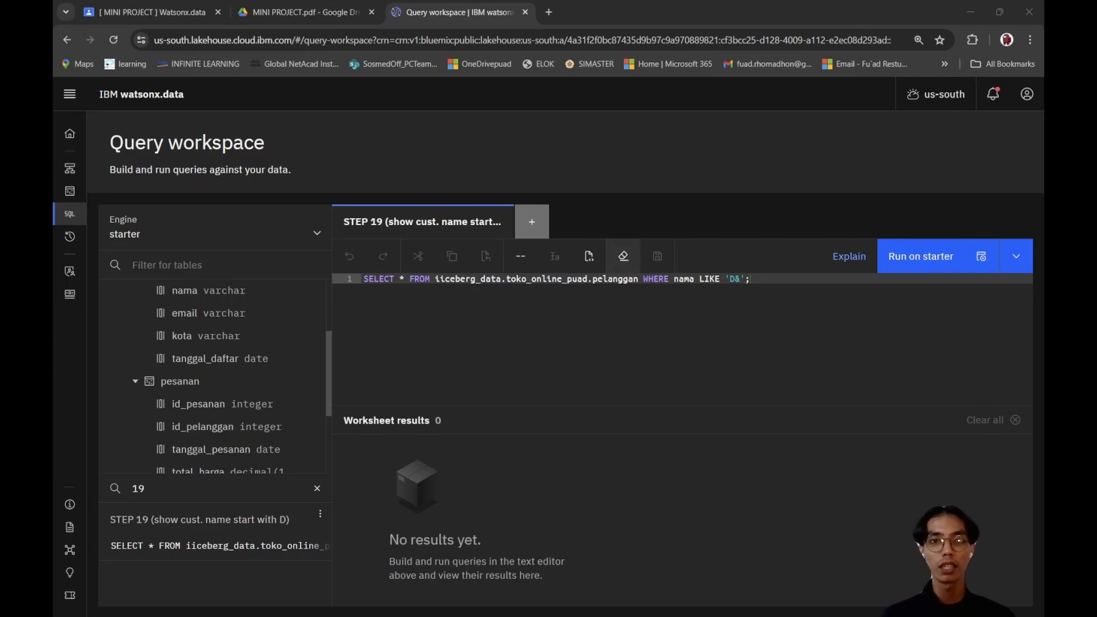
{"action": "left_click", "coordinate": [730, 288]}
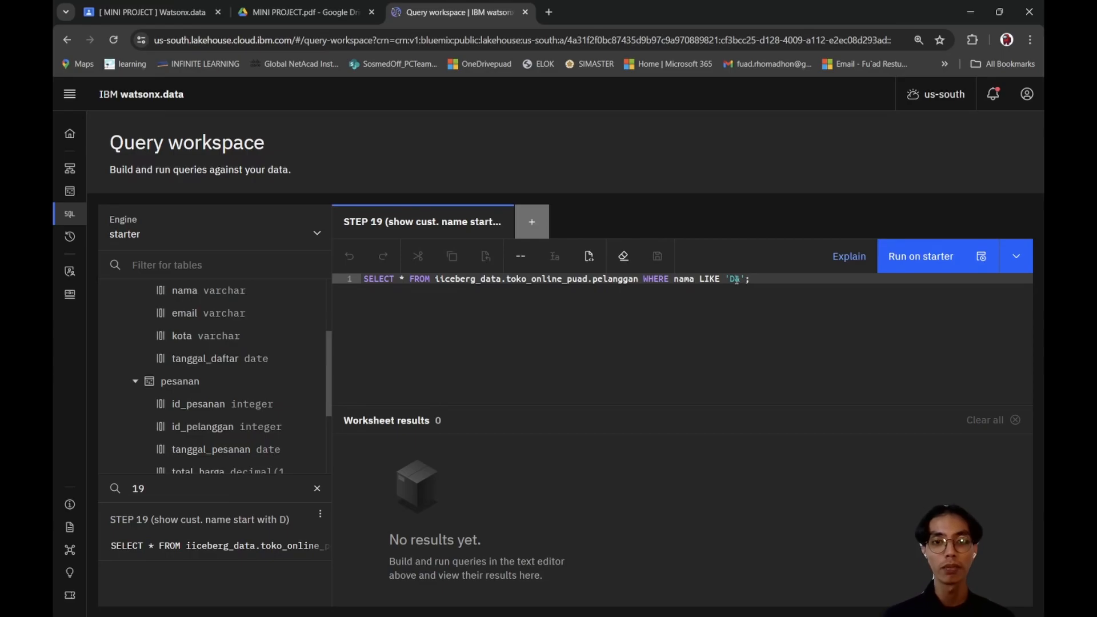
{"action": "key", "text": "Tab"}
{"action": "key", "text": "alt"}
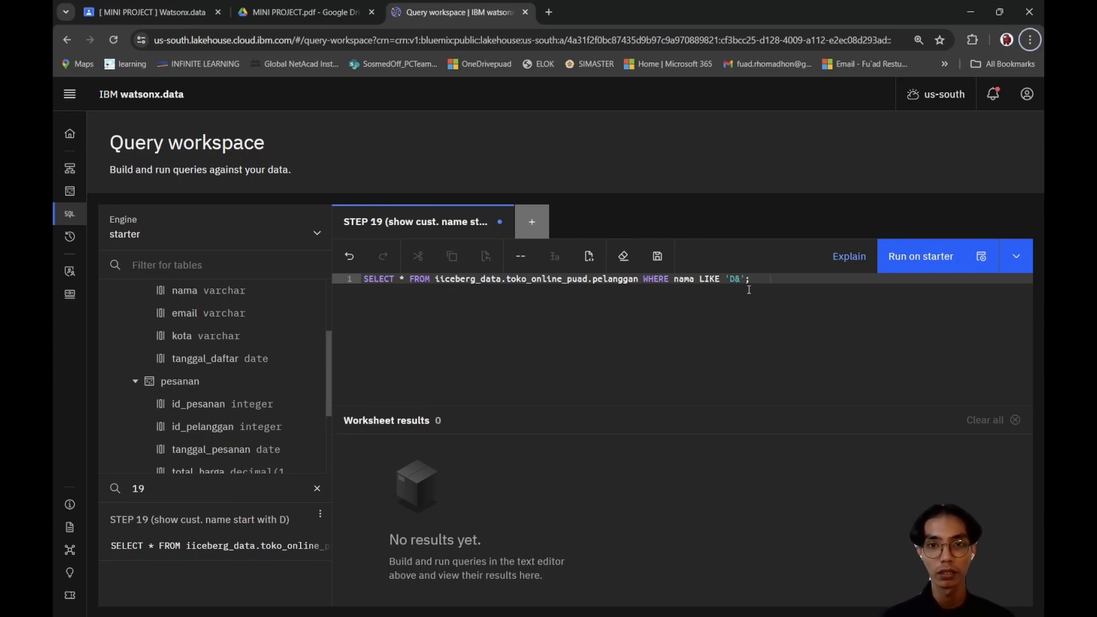
{"action": "key", "text": "ctrl+shift+Tab"}
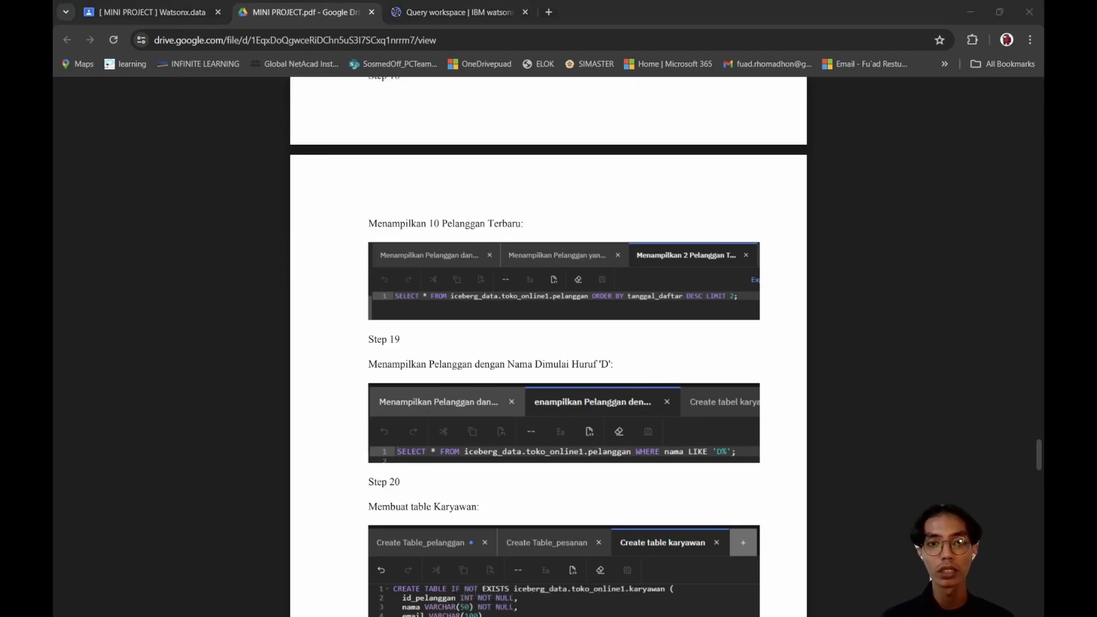
{"action": "left_click", "coordinate": [464, 14]}
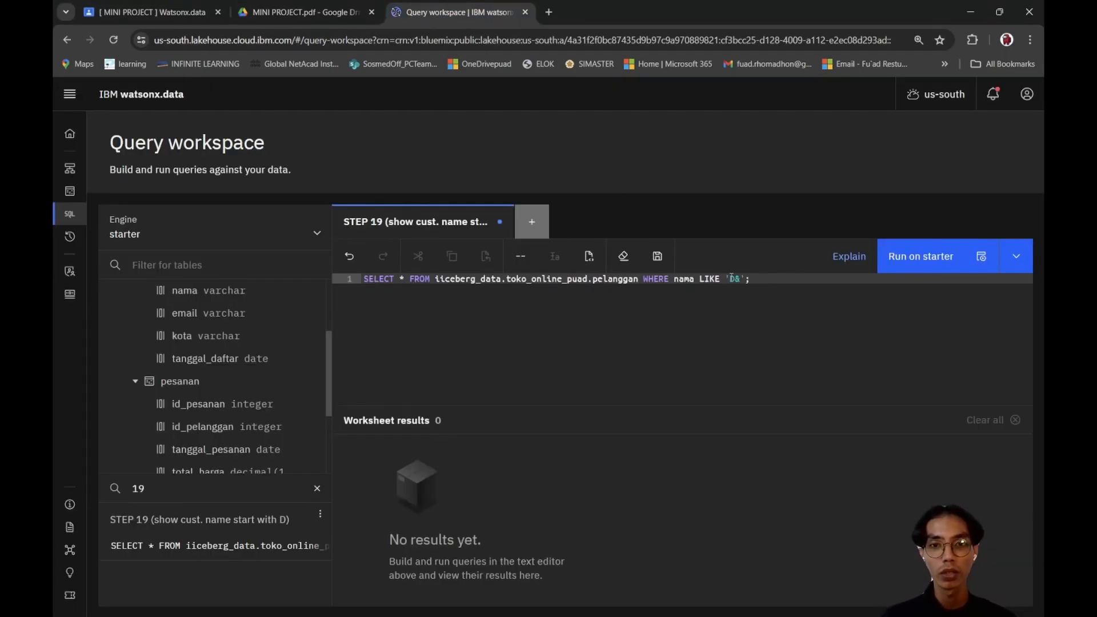
{"action": "left_click", "coordinate": [741, 279]}
{"action": "key", "text": "BackSpace"}
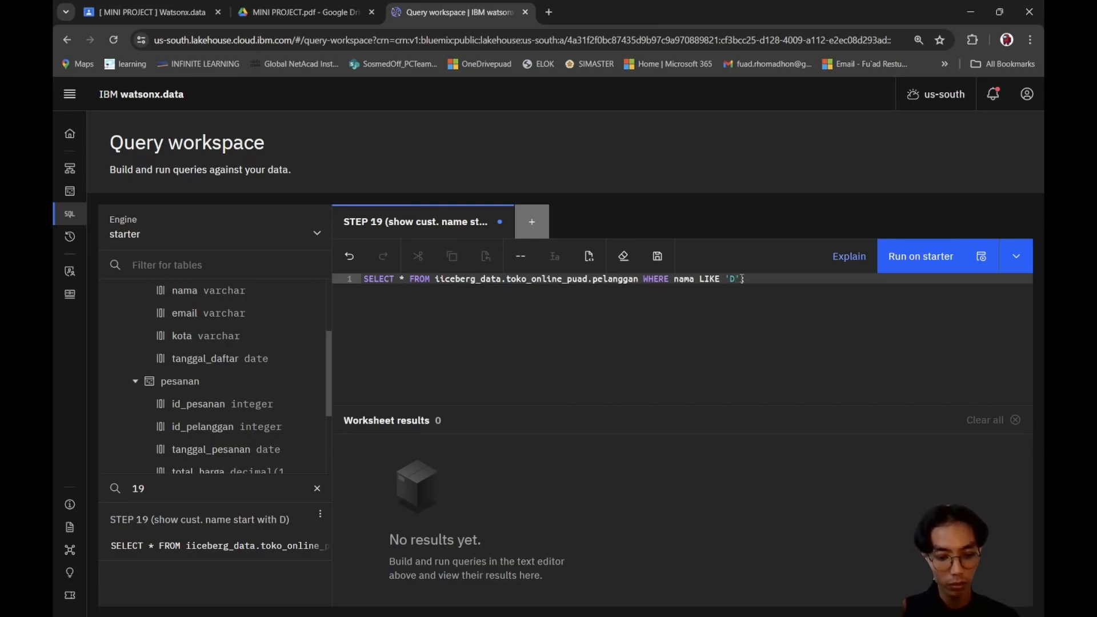
{"action": "type", "text": "%"}
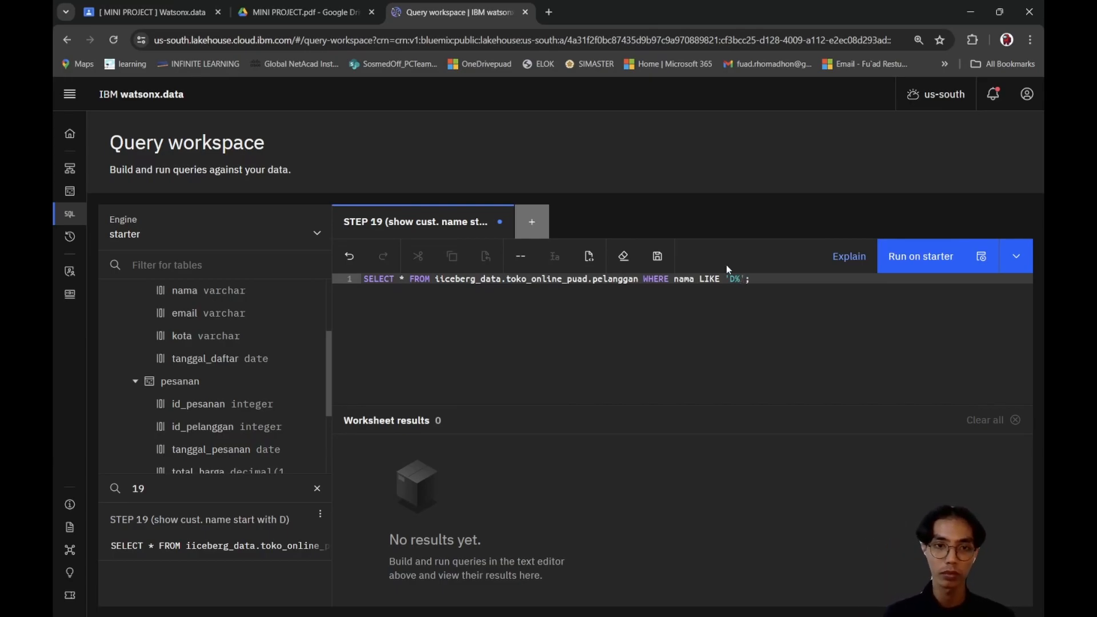
{"action": "left_click", "coordinate": [658, 256]}
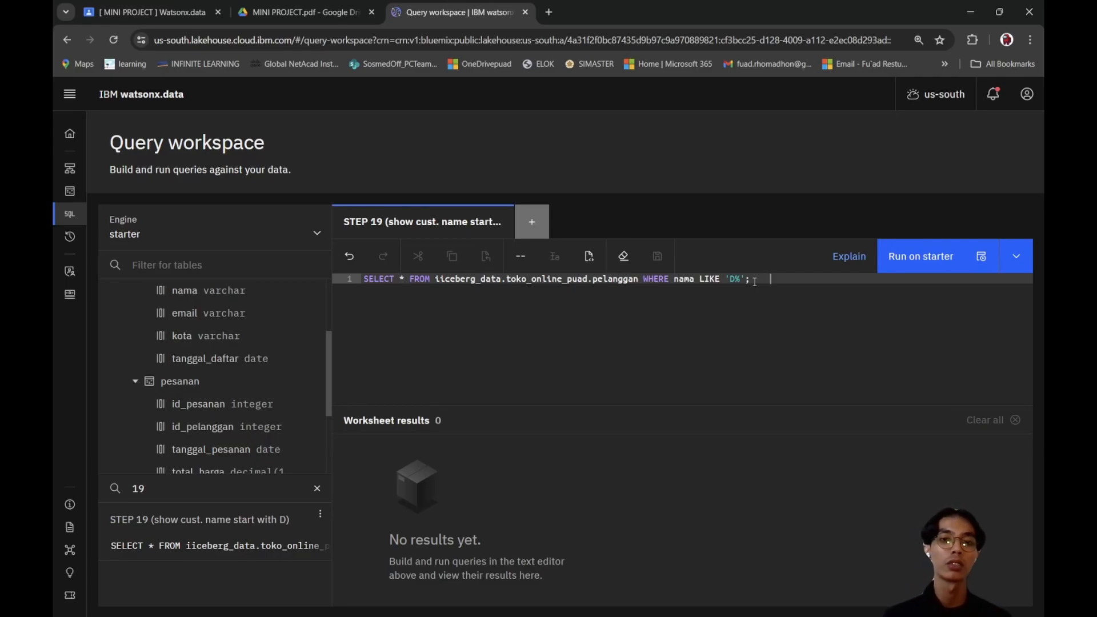
Step: Run the STEP 19 query on the starter engine and filter the saved worksheets by 20
{"action": "left_click", "coordinate": [917, 262]}
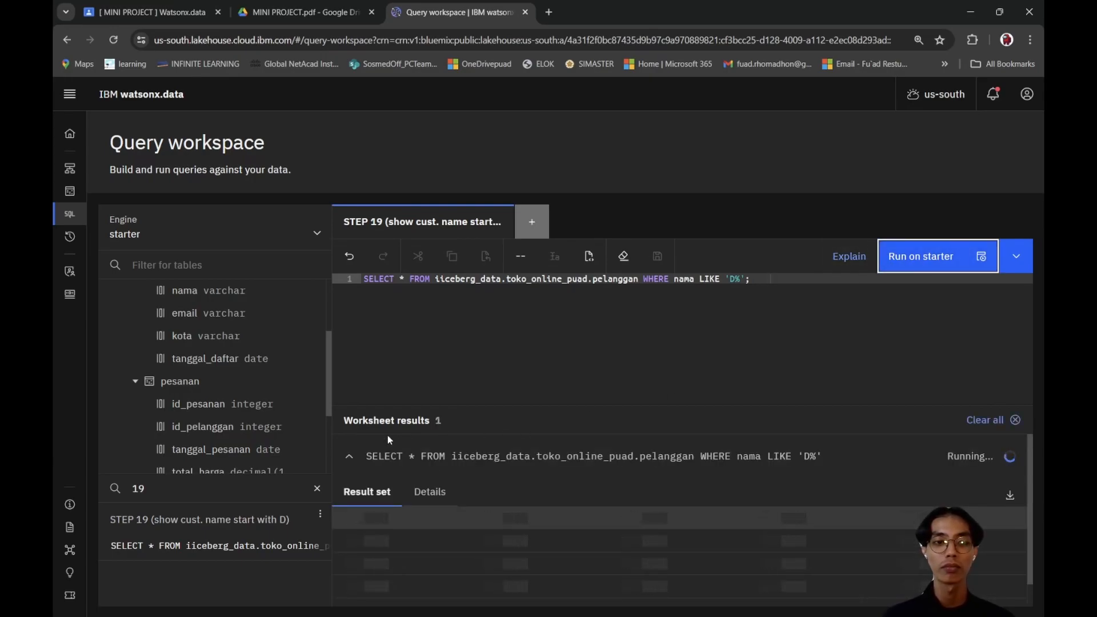
{"action": "left_click", "coordinate": [177, 484]}
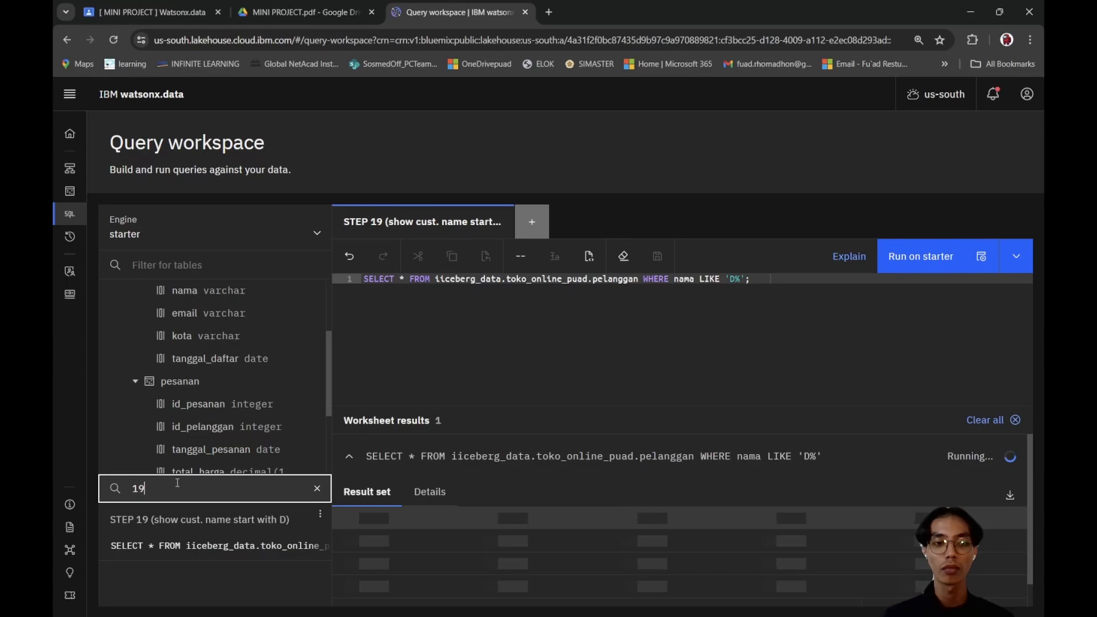
{"action": "key", "text": "BackSpace"}
{"action": "key", "text": "BackSpace"}
{"action": "type", "text": "20"}
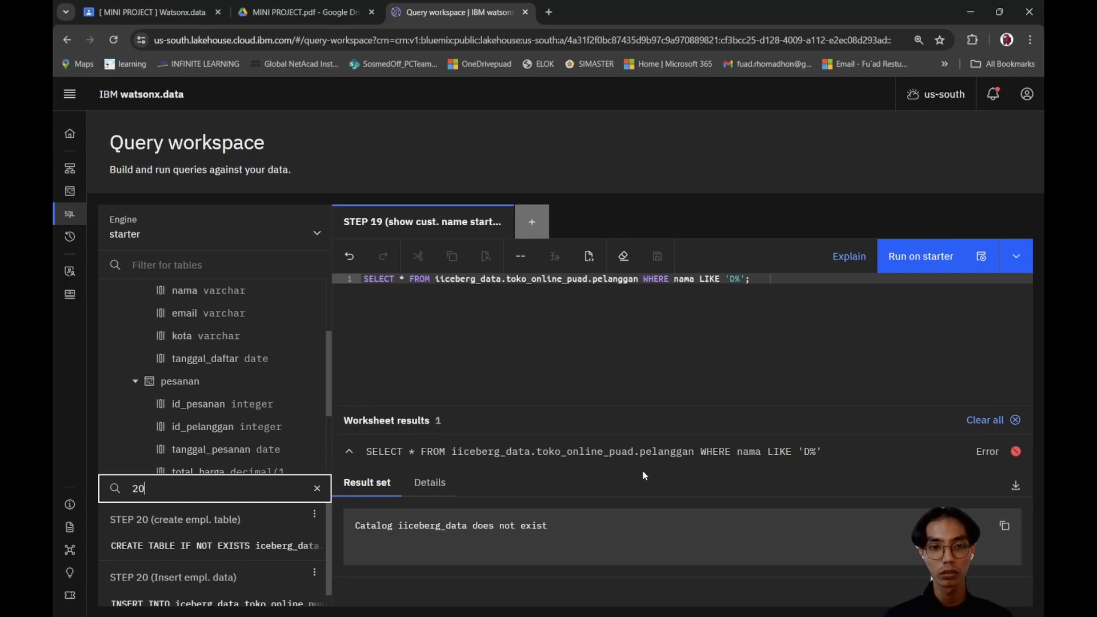
Step: Correct the catalog name in the STEP 19 query to iceberg_data, save the worksheet, and run it again
{"action": "left_click", "coordinate": [461, 280]}
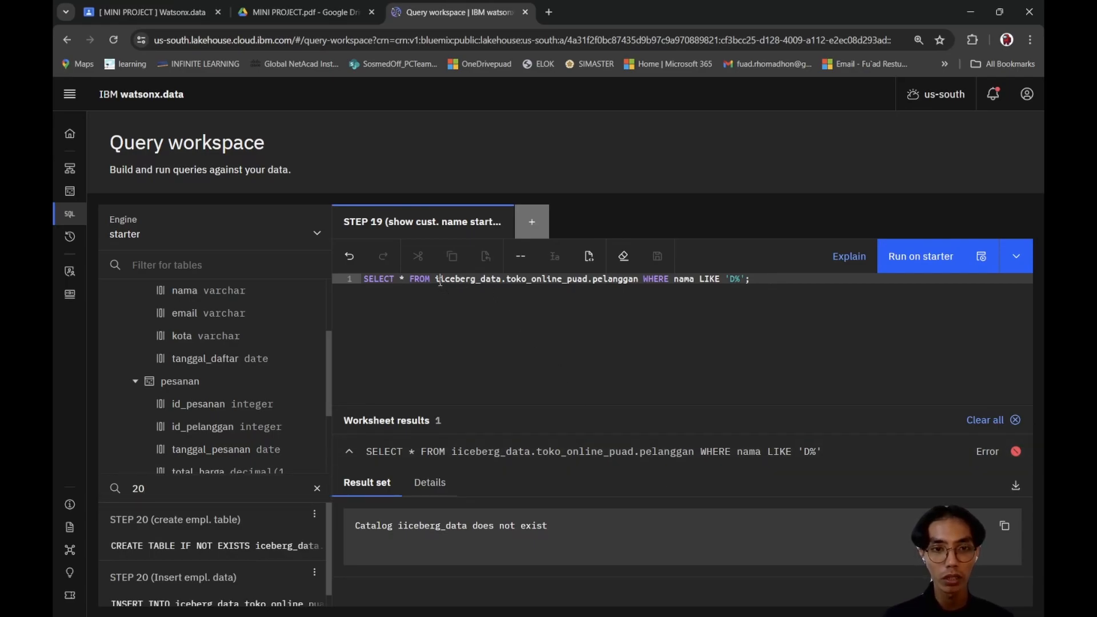
{"action": "left_click", "coordinate": [439, 280]}
{"action": "key", "text": "BackSpace"}
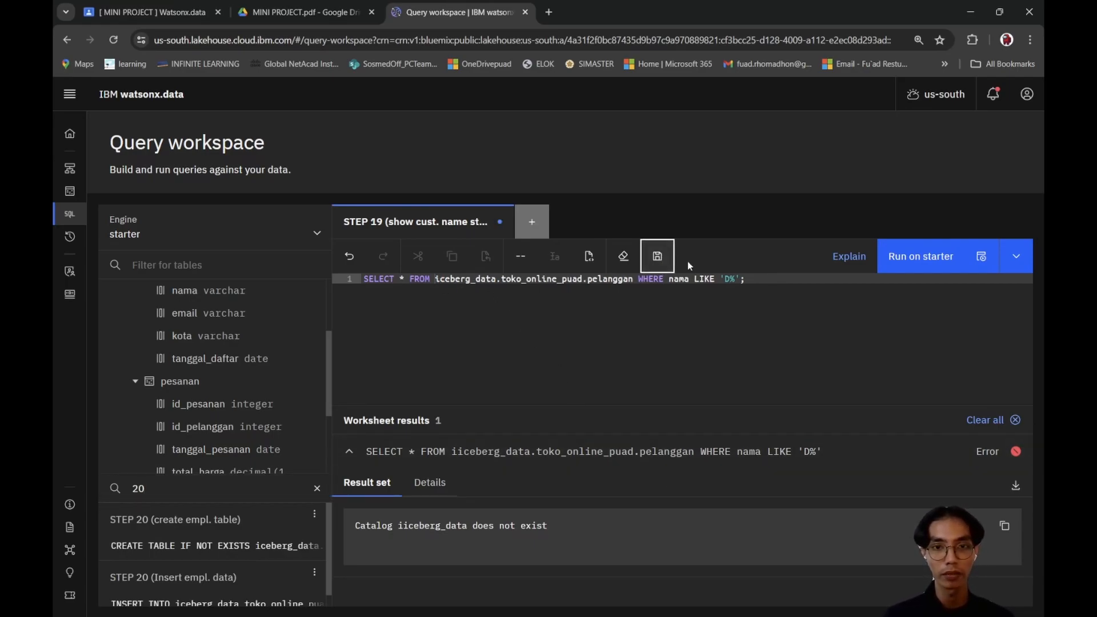
{"action": "left_click", "coordinate": [929, 258]}
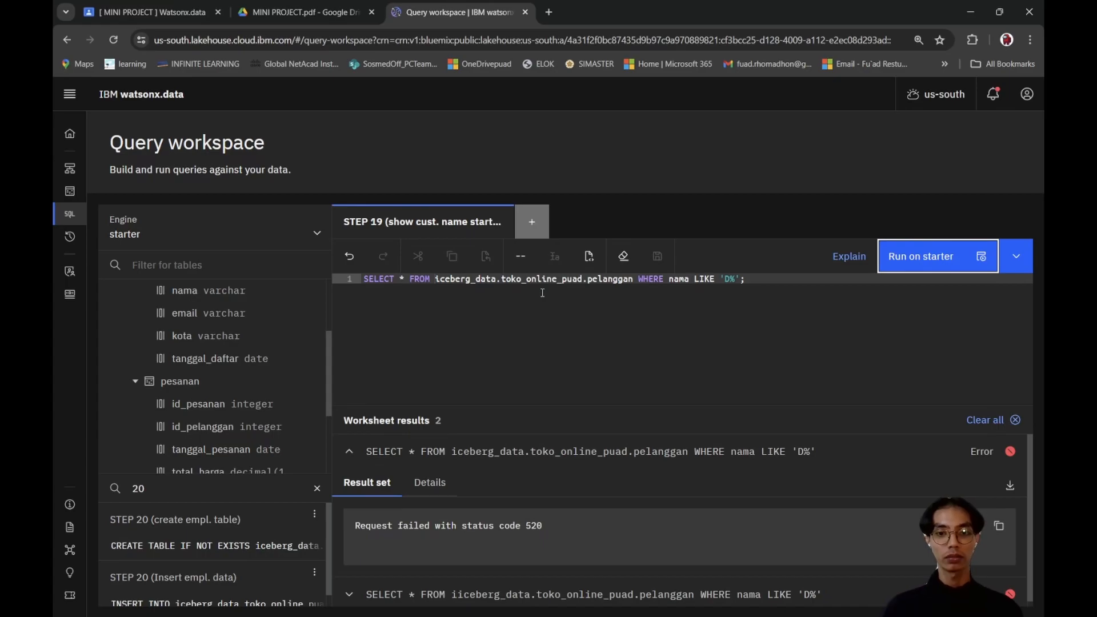
Step: Compare the STEP 19 worksheet's query with the Step 19 reference query in MINI PROJECT.pdf
{"action": "left_click", "coordinate": [295, 12]}
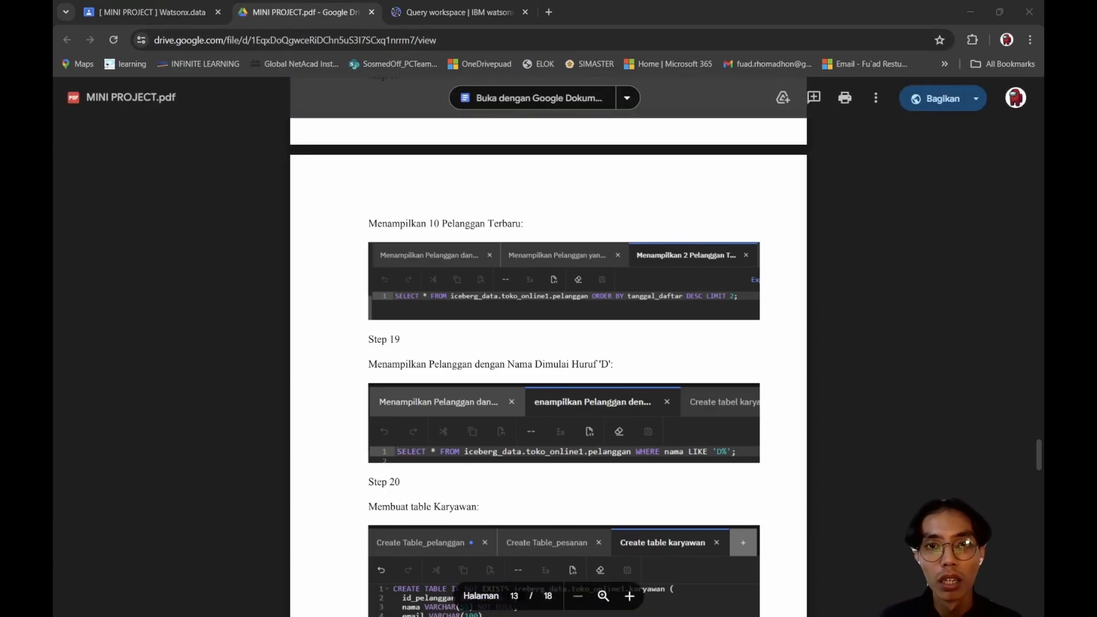
{"action": "left_click", "coordinate": [457, 12]}
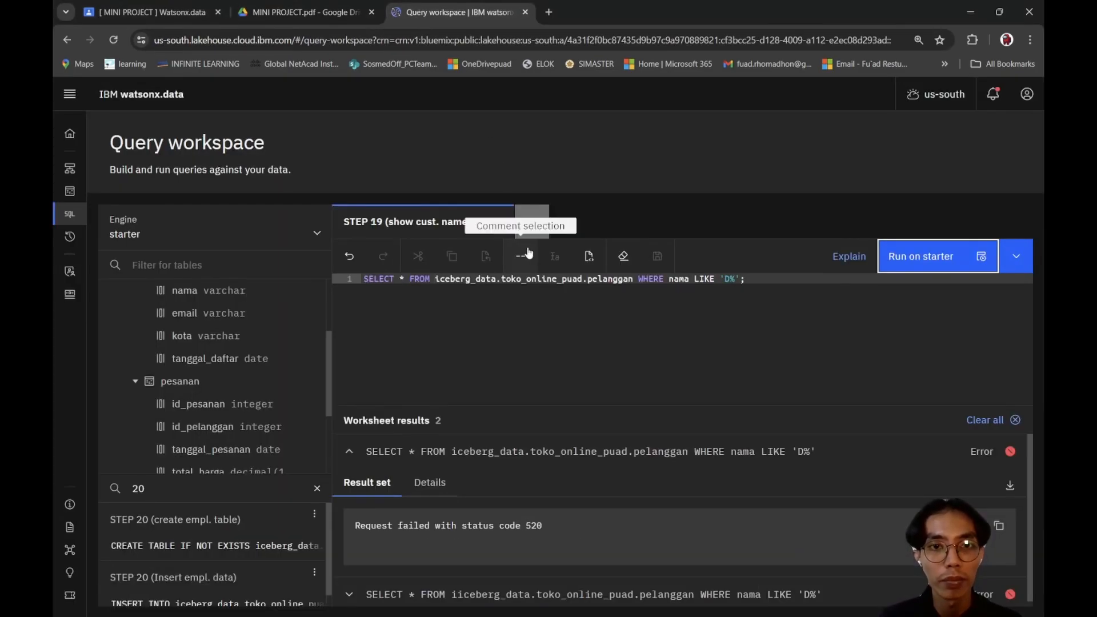
{"action": "left_click", "coordinate": [295, 4]}
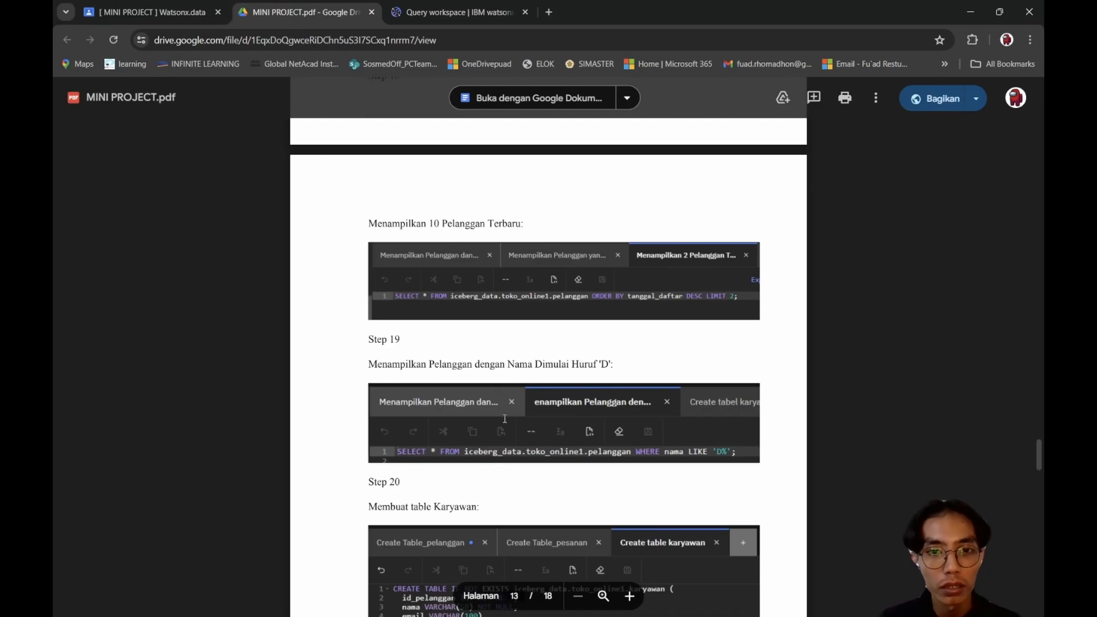
{"action": "scroll", "coordinate": [507, 419], "scroll_direction": "down", "scroll_amount": 1}
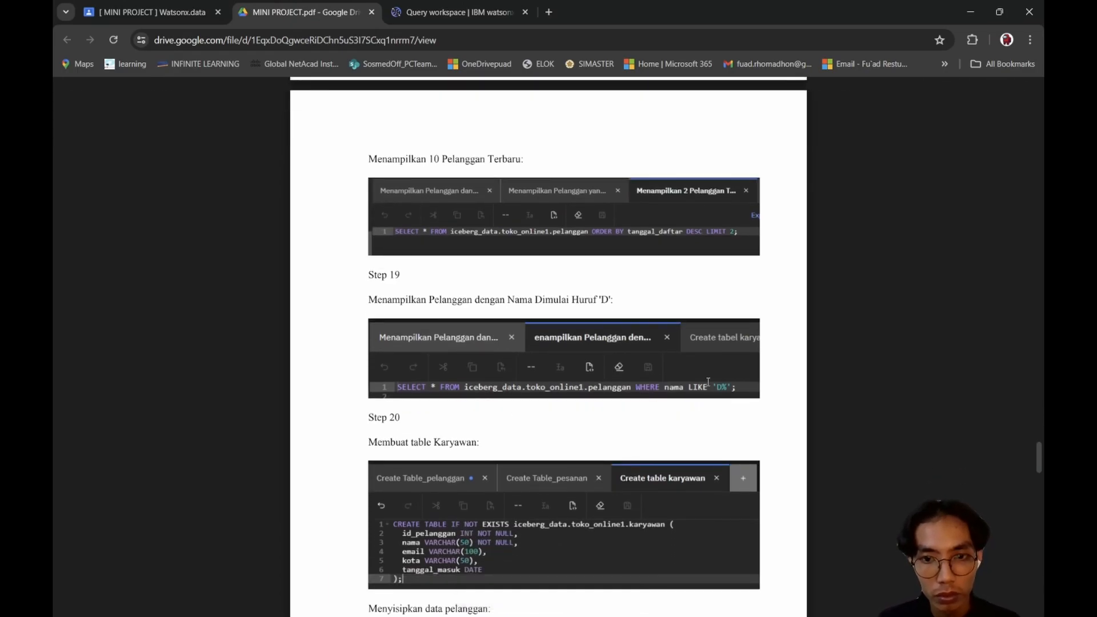
{"action": "left_click", "coordinate": [475, 16]}
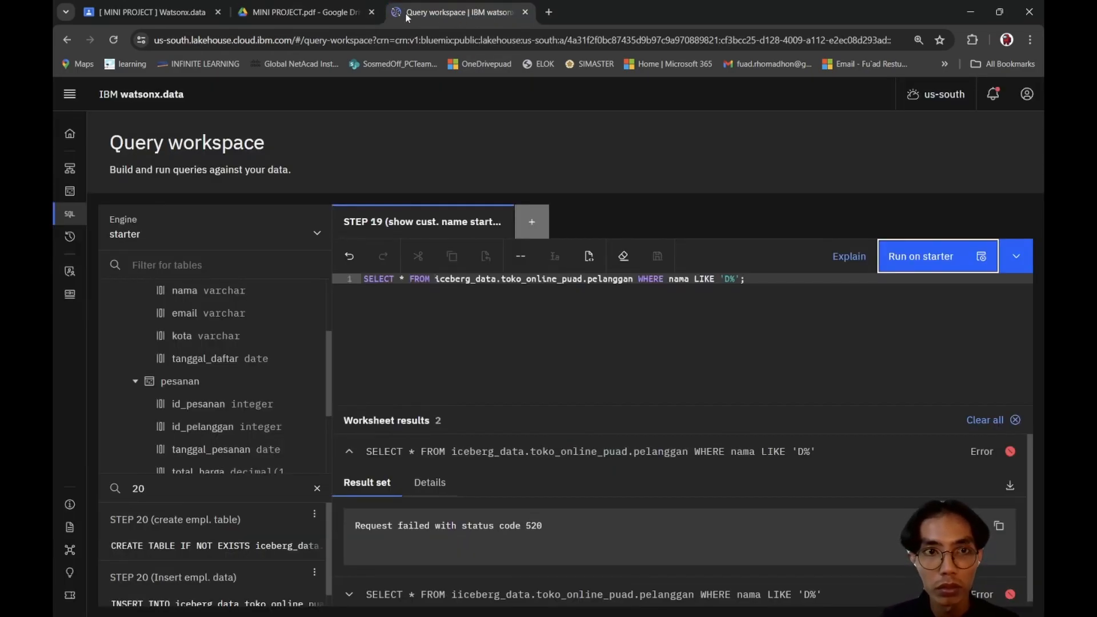
{"action": "left_click", "coordinate": [320, 12]}
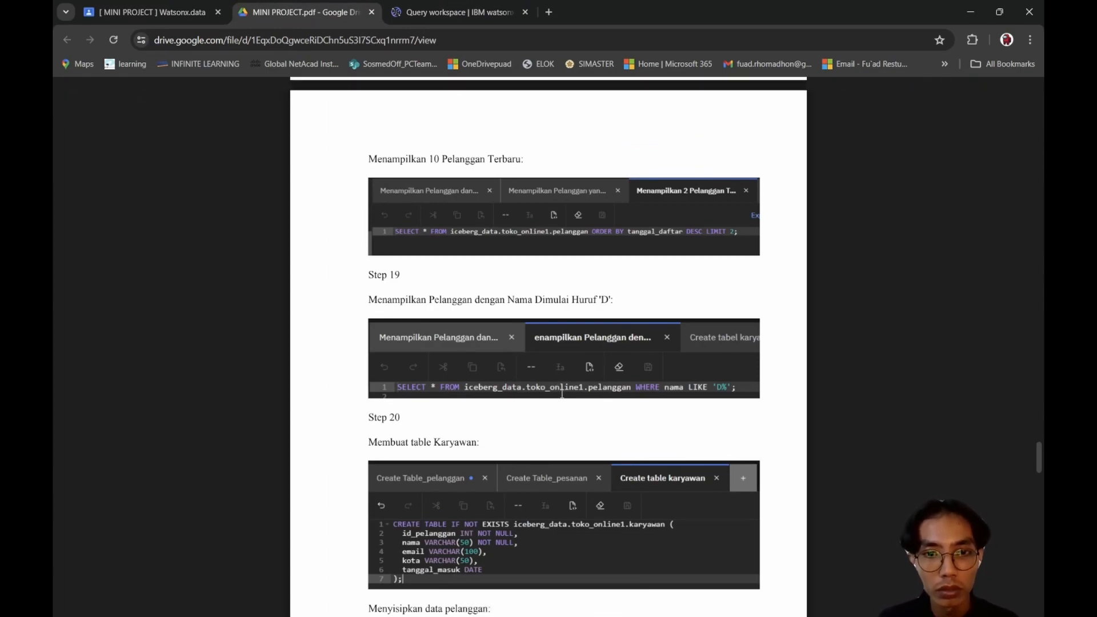
{"action": "left_click", "coordinate": [436, 16]}
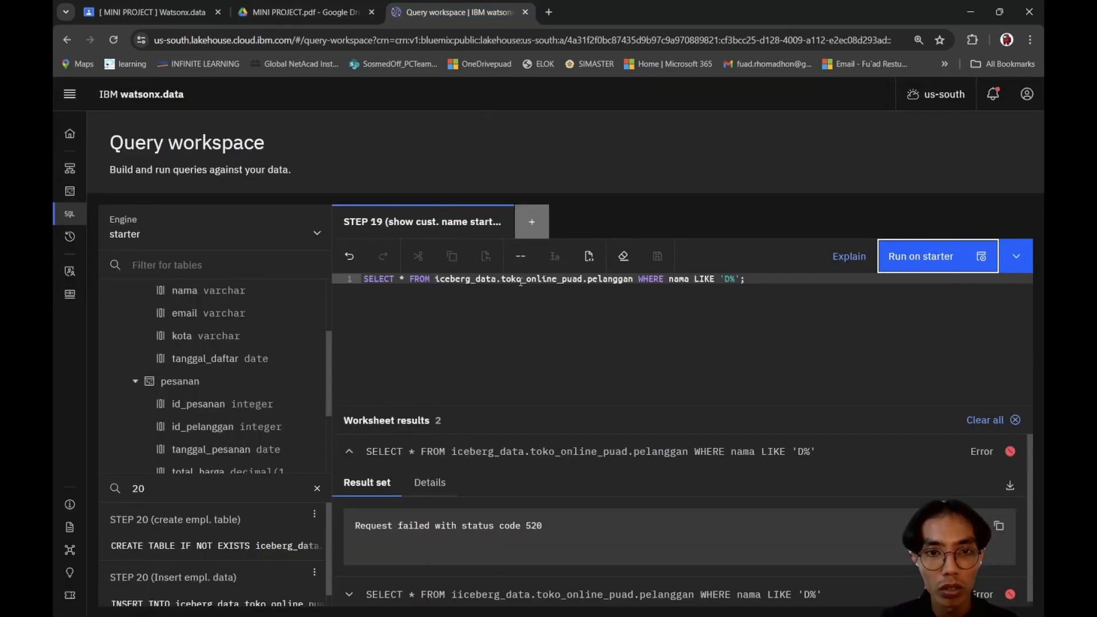
{"action": "left_click", "coordinate": [329, 4]}
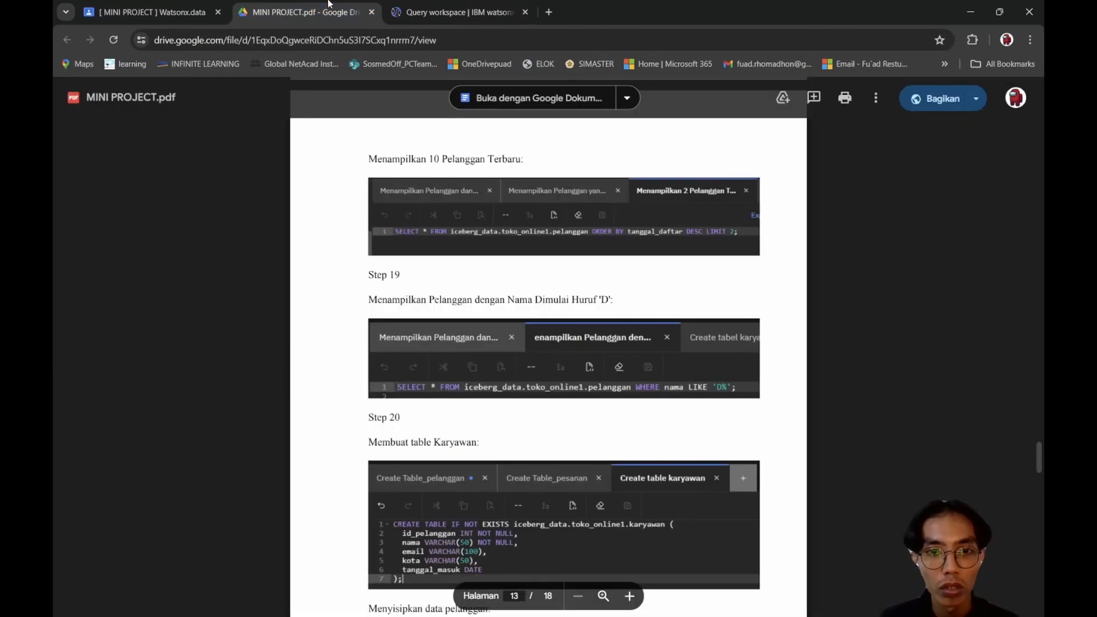
{"action": "left_click", "coordinate": [434, 6]}
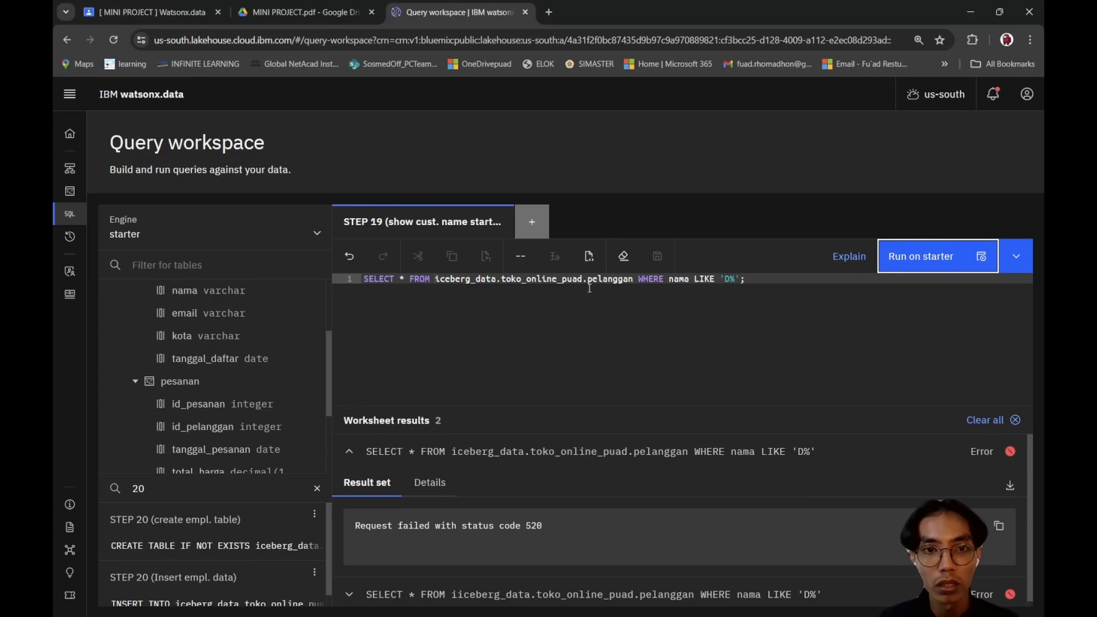
Step: Review the result messages of both earlier runs and rerun the STEP 19 query on the starter engine
{"action": "left_click", "coordinate": [648, 304]}
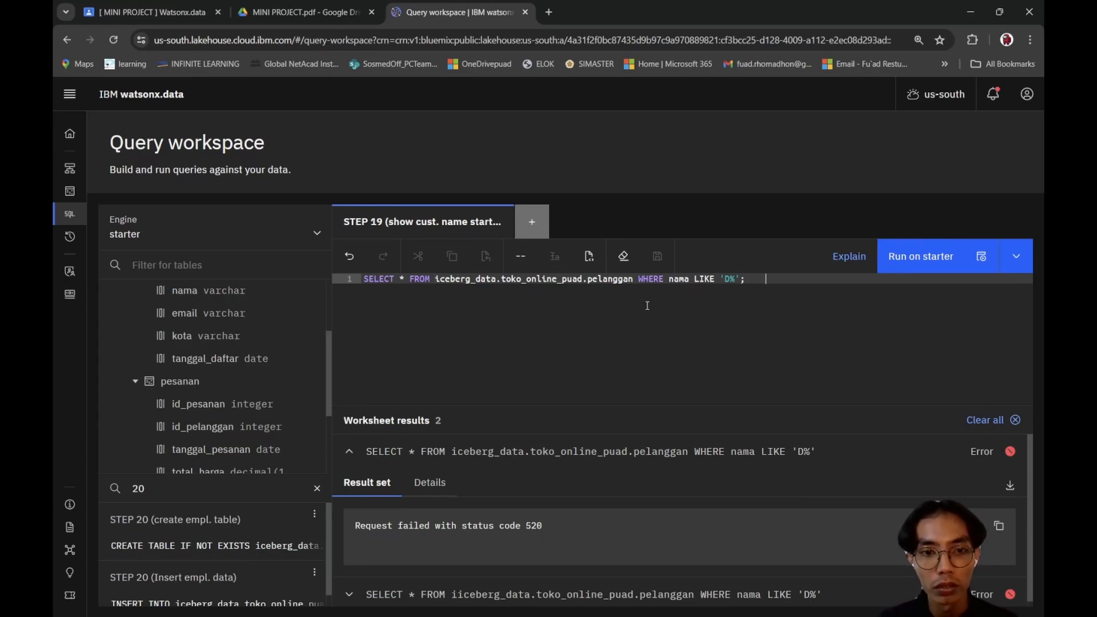
{"action": "scroll", "coordinate": [524, 478], "scroll_direction": "down", "scroll_amount": 1}
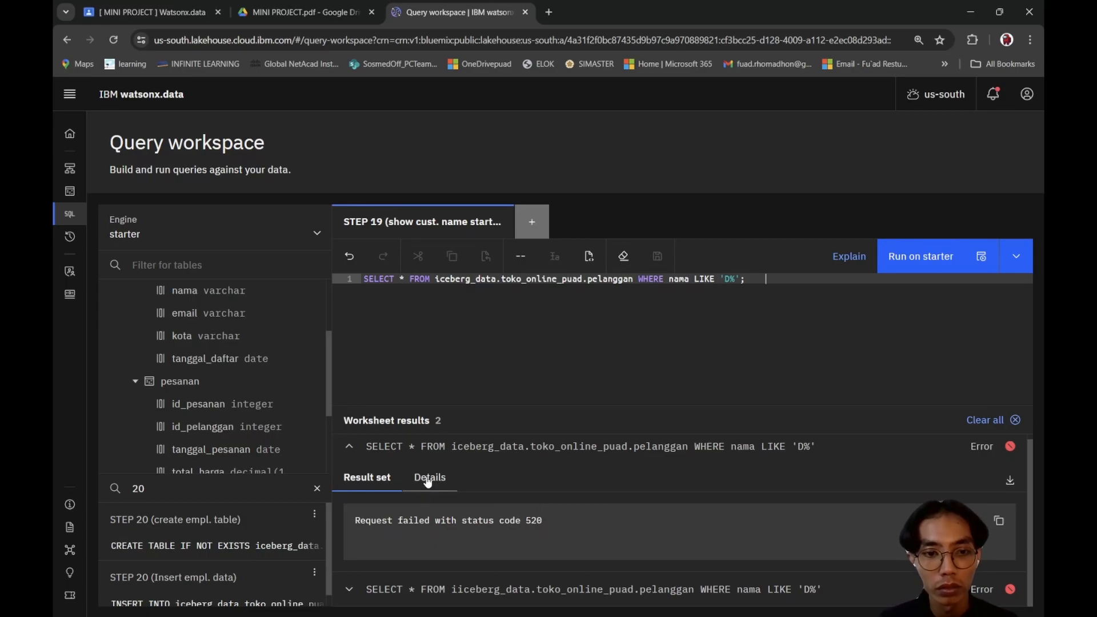
{"action": "left_click", "coordinate": [355, 590]}
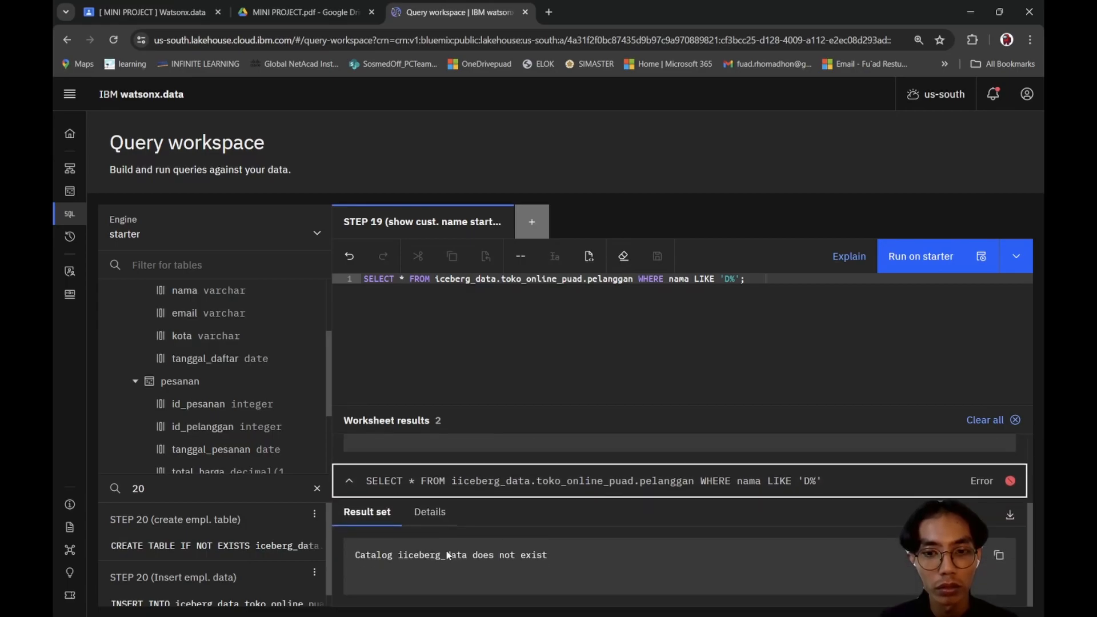
{"action": "scroll", "coordinate": [448, 551], "scroll_direction": "up", "scroll_amount": 2}
{"action": "left_click", "coordinate": [456, 524]}
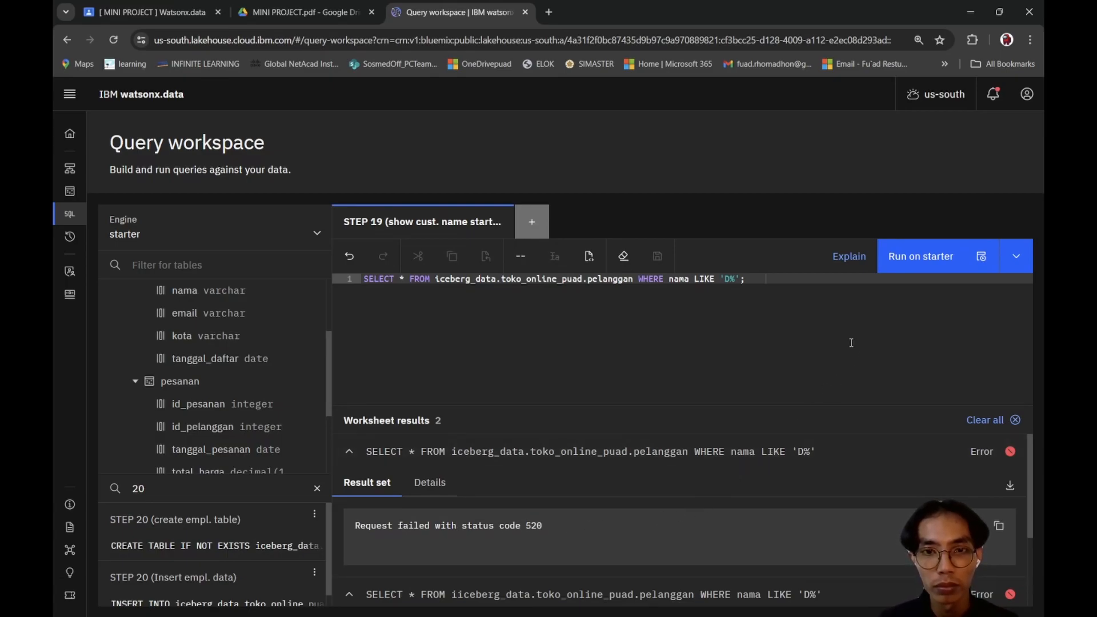
{"action": "left_click", "coordinate": [922, 268]}
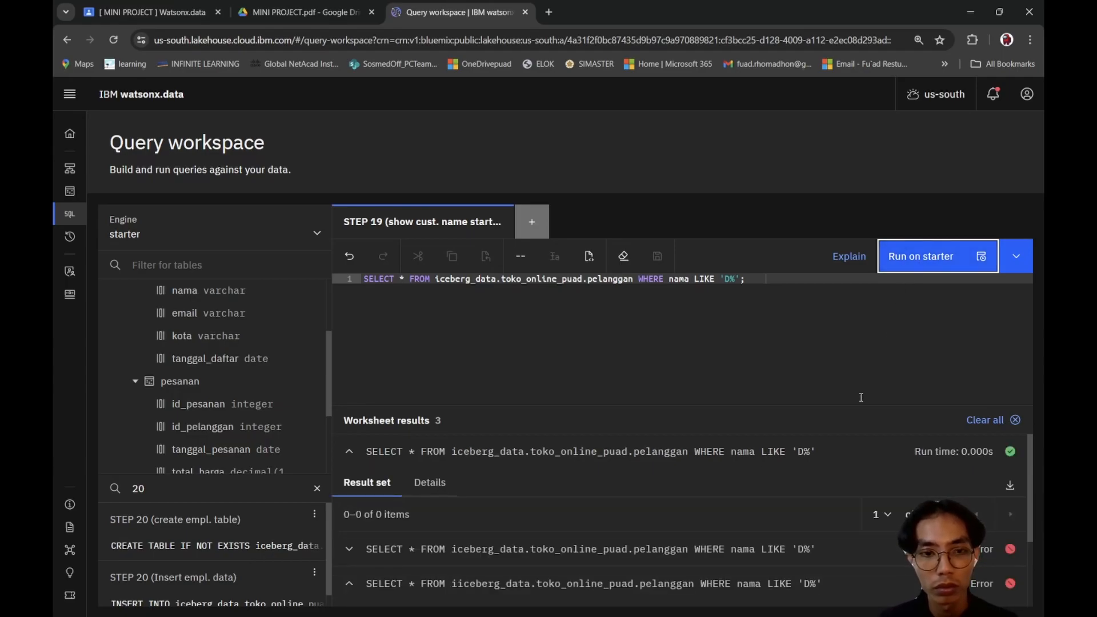
{"action": "left_click", "coordinate": [529, 365]}
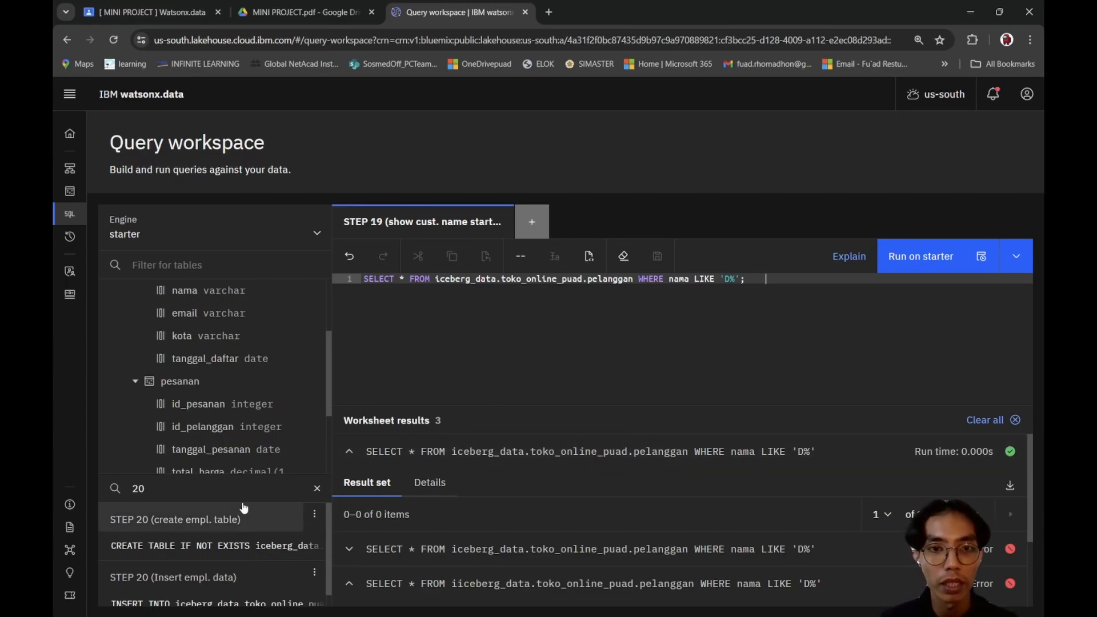
Step: Open the saved worksheet STEP 20 (create empl. table) and close the STEP 19 worksheet
{"action": "left_click", "coordinate": [234, 490]}
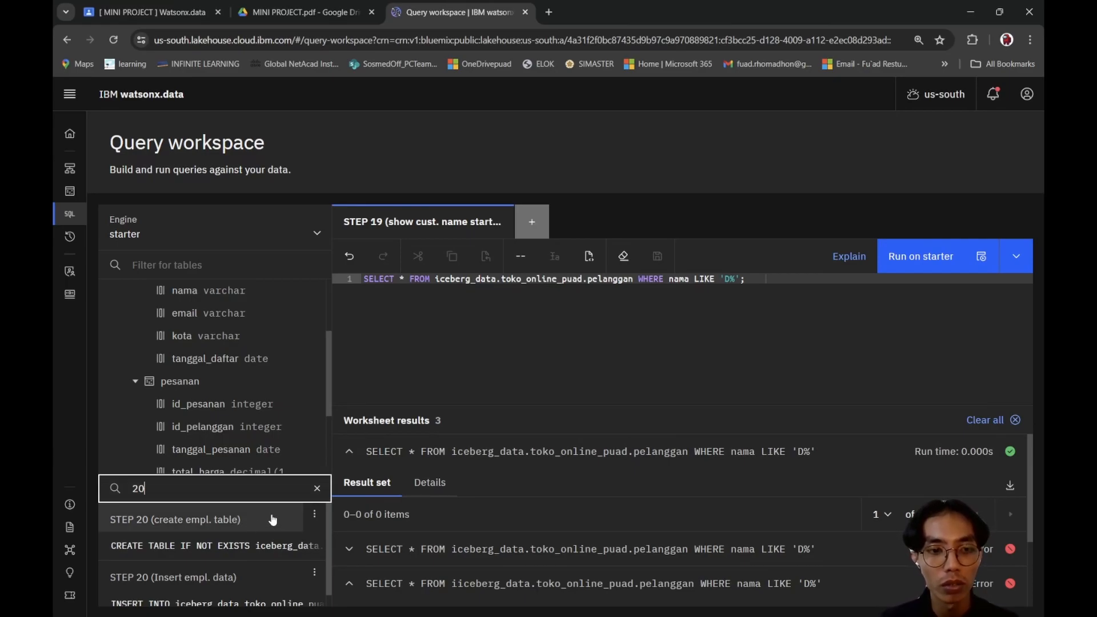
{"action": "left_click", "coordinate": [197, 522]}
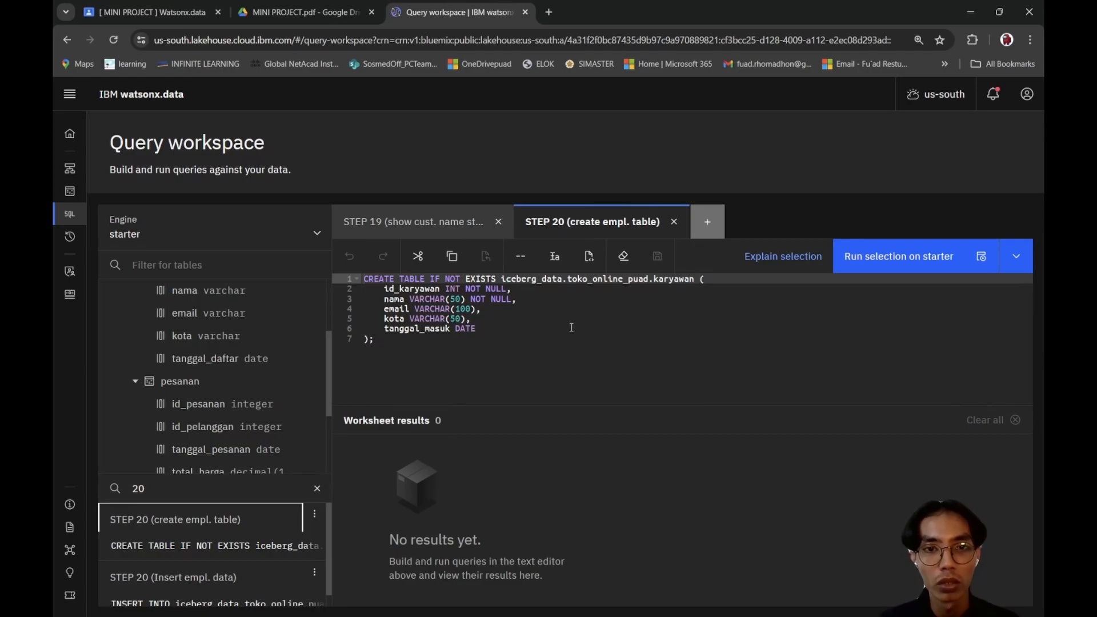
{"action": "left_click", "coordinate": [548, 329]}
{"action": "left_click", "coordinate": [495, 222]}
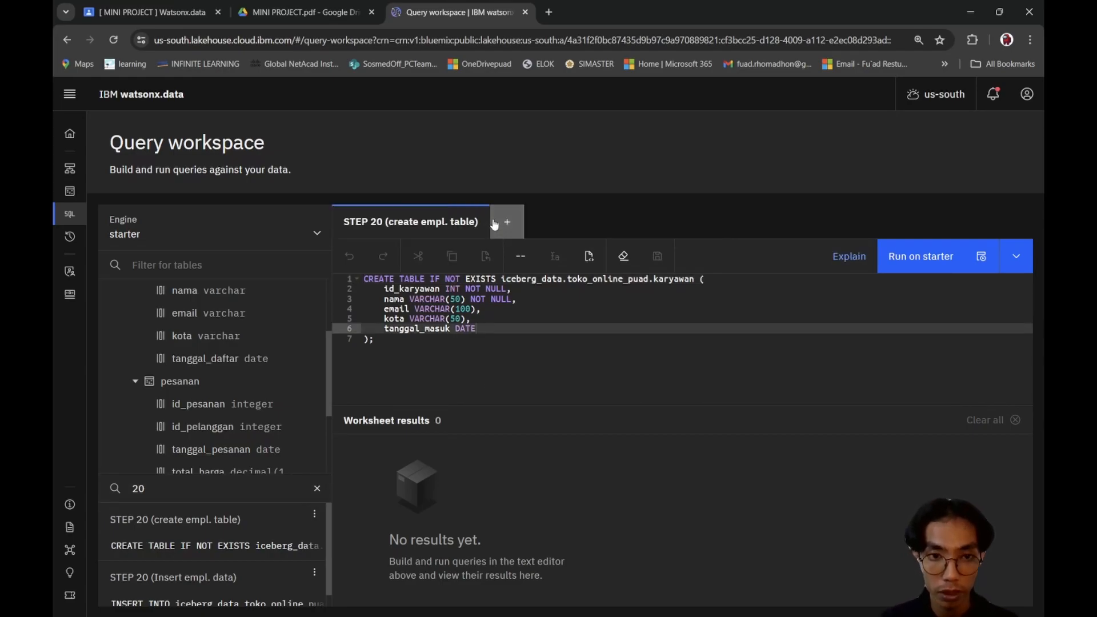
Step: Run the STEP 20 query that creates the karyawan table on the starter engine
{"action": "left_click", "coordinate": [630, 313]}
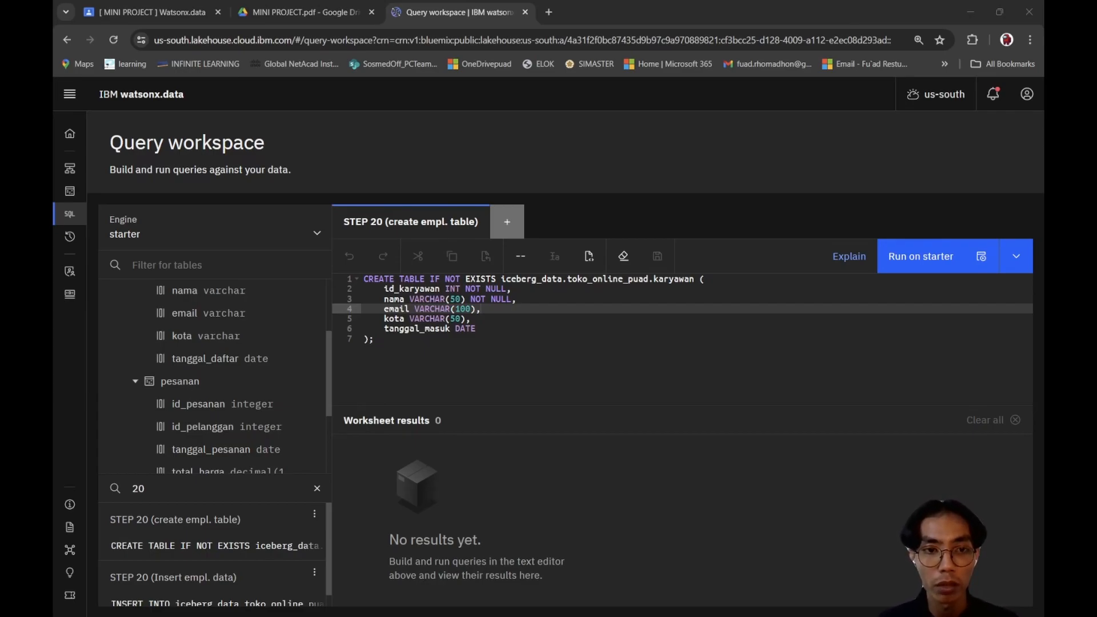
{"action": "left_click", "coordinate": [477, 329]}
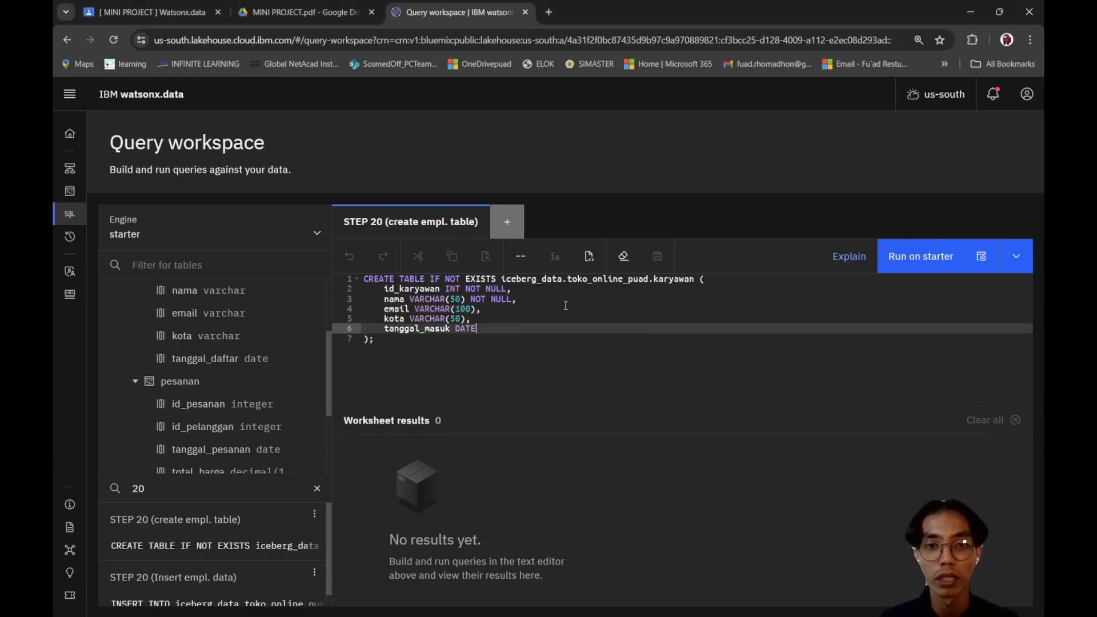
{"action": "left_click", "coordinate": [926, 259]}
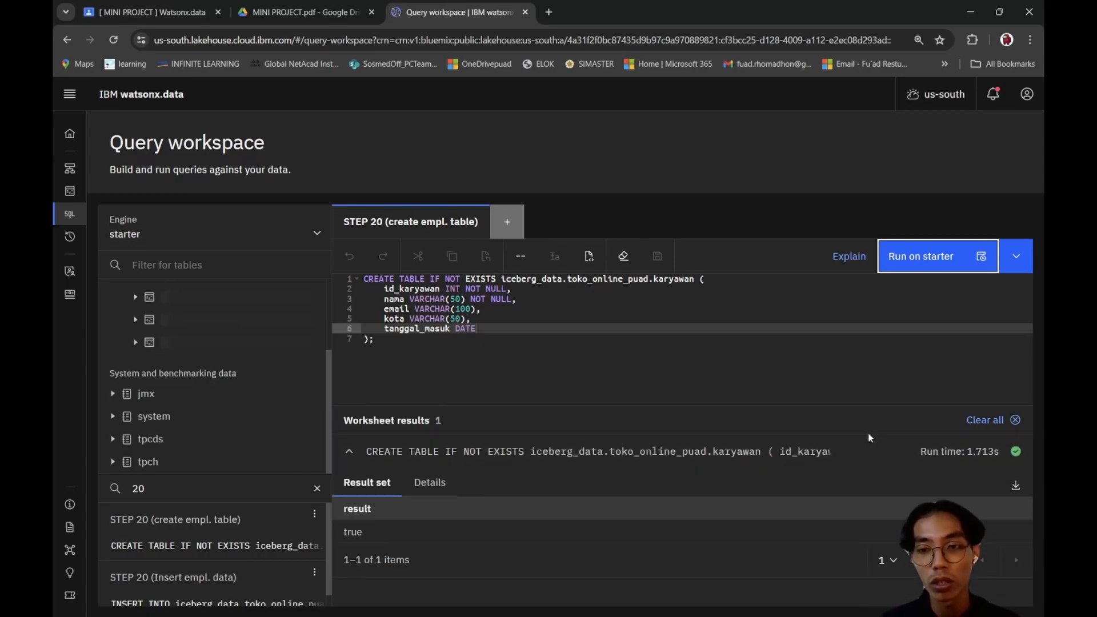
Step: Filter the saved worksheets by 21 and expand the karyawan table's columns under toko_online_puad
{"action": "left_click", "coordinate": [173, 487]}
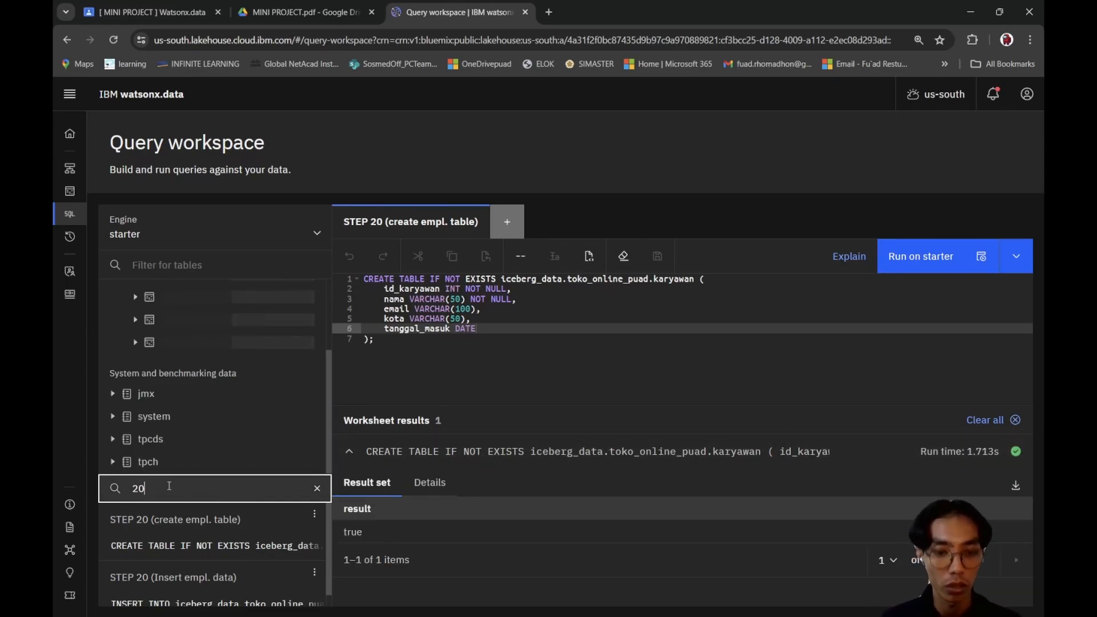
{"action": "key", "text": "BackSpace"}
{"action": "type", "text": "1"}
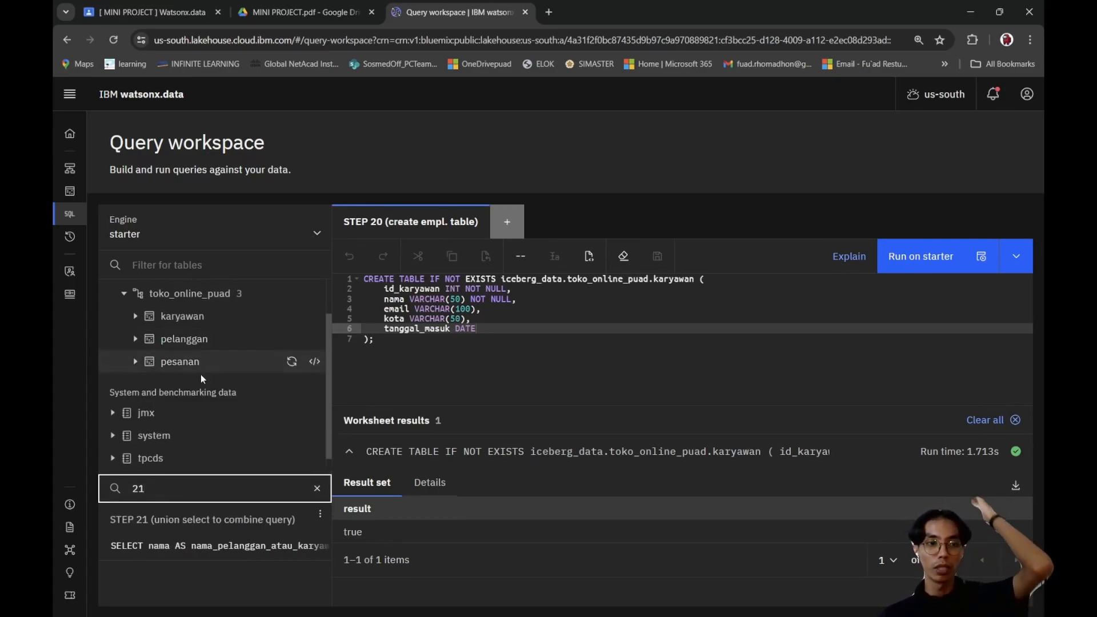
{"action": "left_click", "coordinate": [133, 363]}
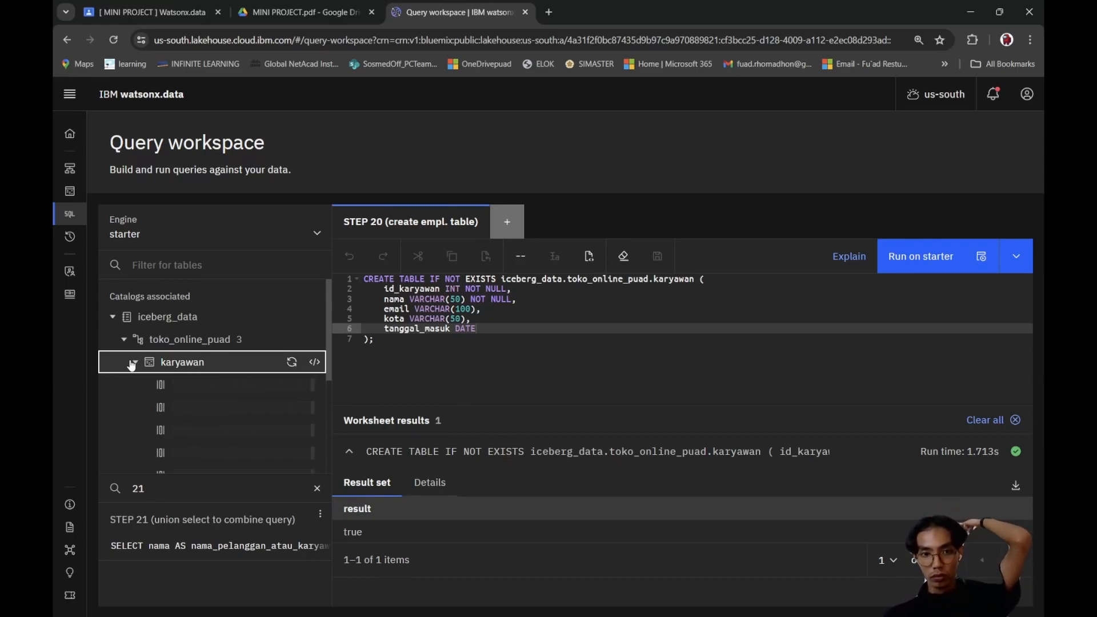
{"action": "left_click", "coordinate": [132, 363]}
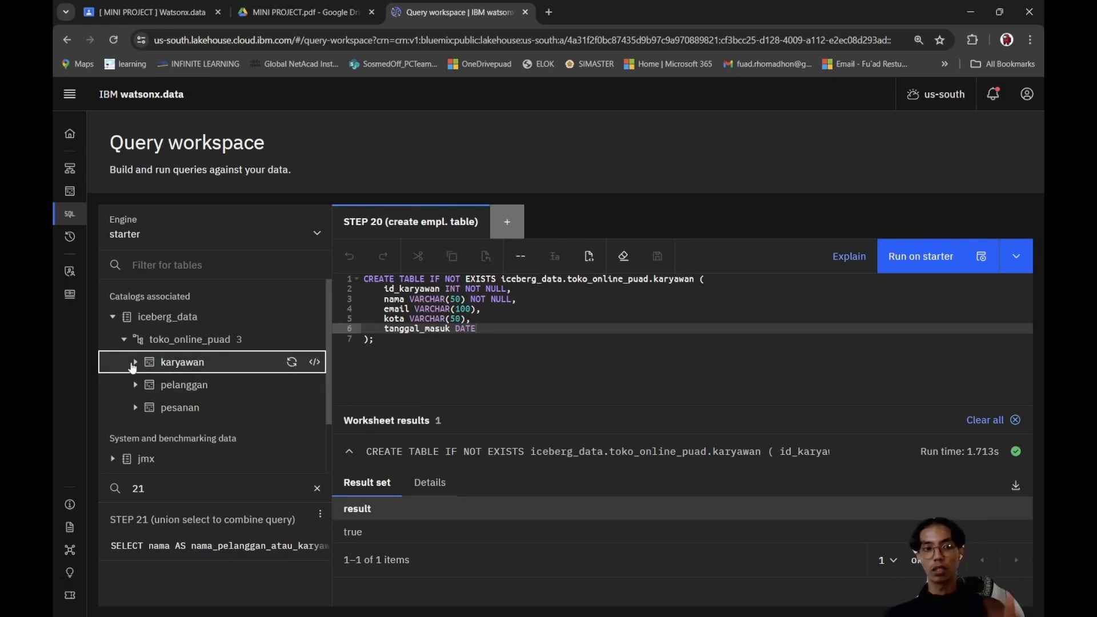
{"action": "left_click", "coordinate": [134, 363]}
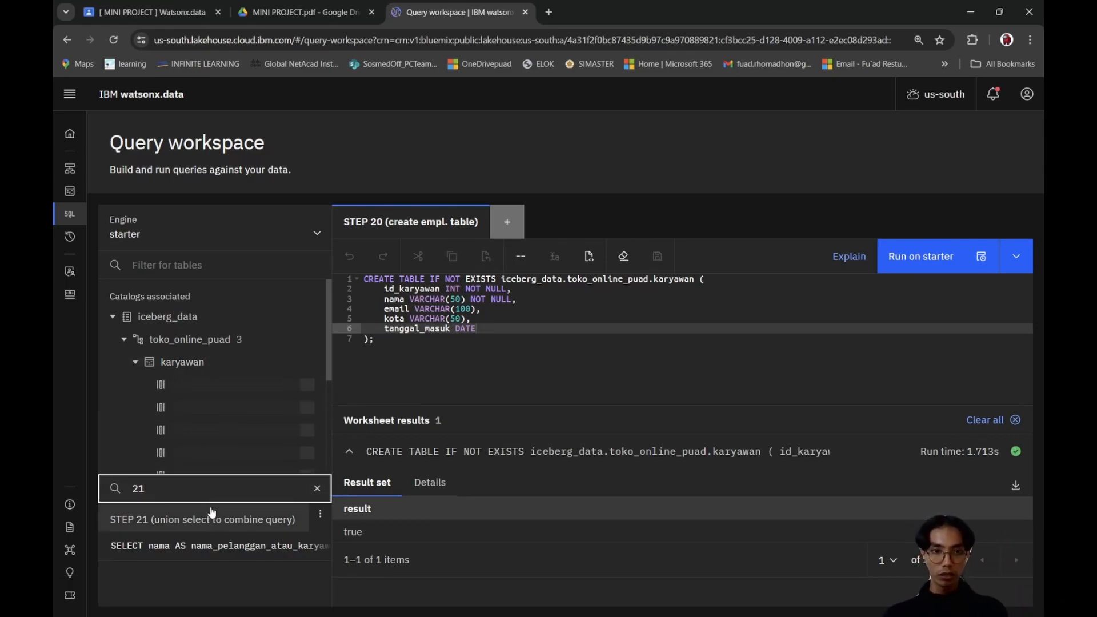
Step: Open the saved worksheet STEP 21 (union select to combine query) and close the STEP 20 (create empl. table) worksheet
{"action": "left_click", "coordinate": [188, 521]}
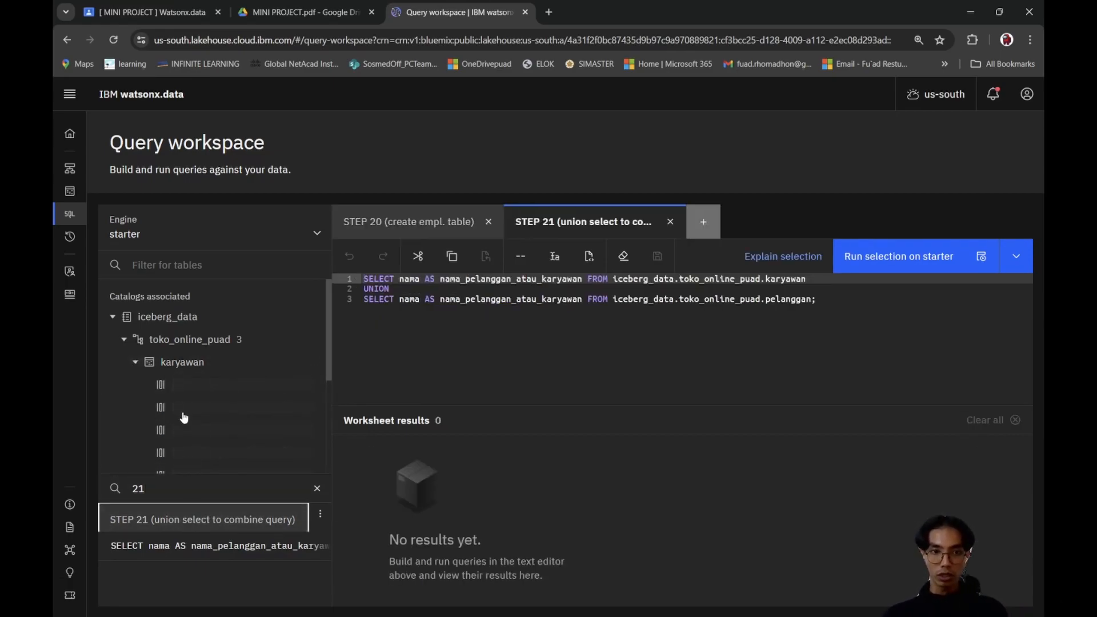
{"action": "left_click", "coordinate": [488, 222]}
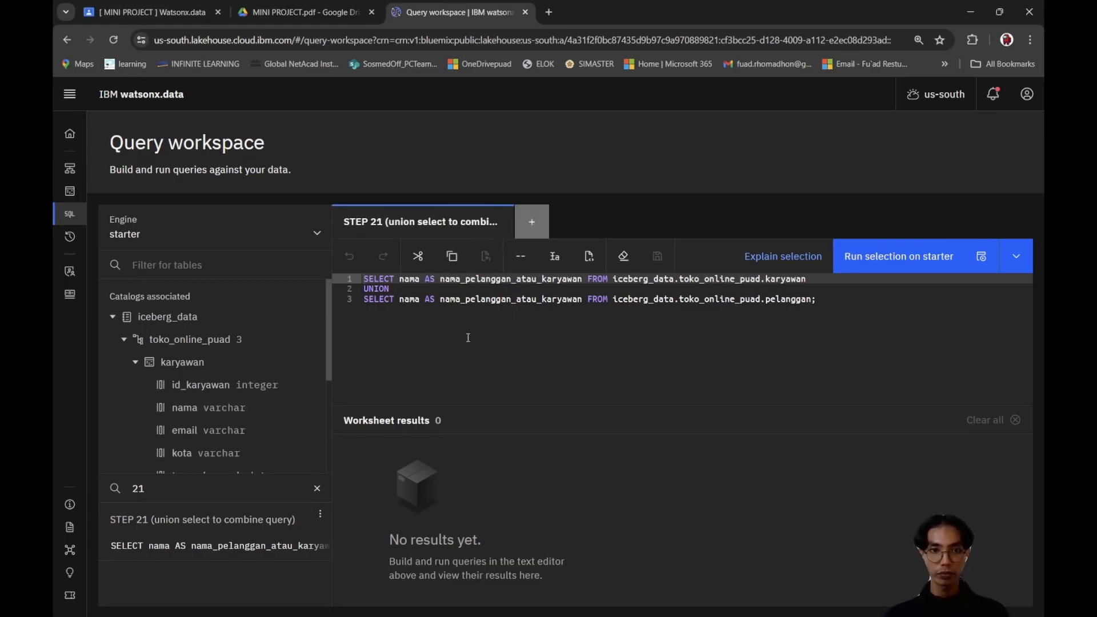
Step: Find the saved worksheet STEP 20 (Insert empl. data) by filtering for 20 and run its INSERT query on the starter engine
{"action": "left_click", "coordinate": [159, 488]}
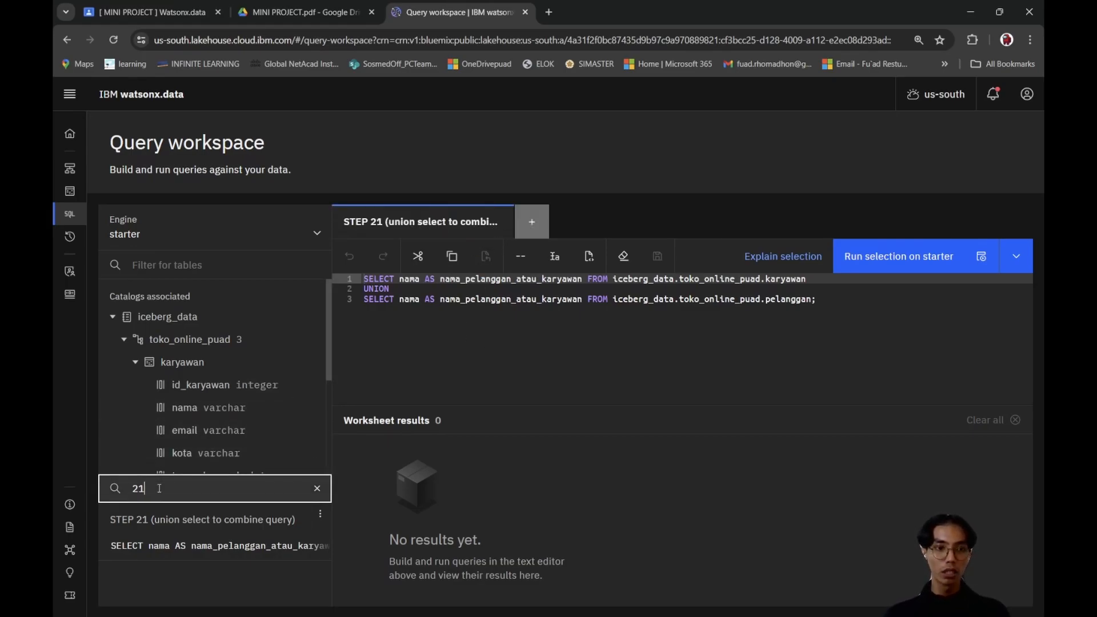
{"action": "key", "text": "BackSpace"}
{"action": "type", "text": "0"}
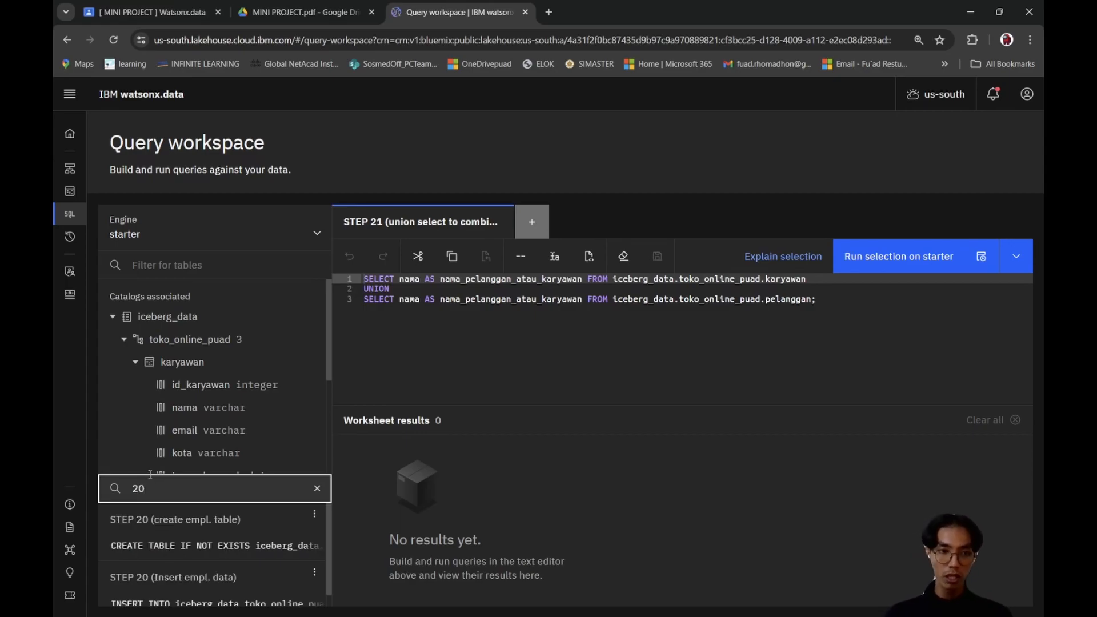
{"action": "left_click", "coordinate": [184, 579]}
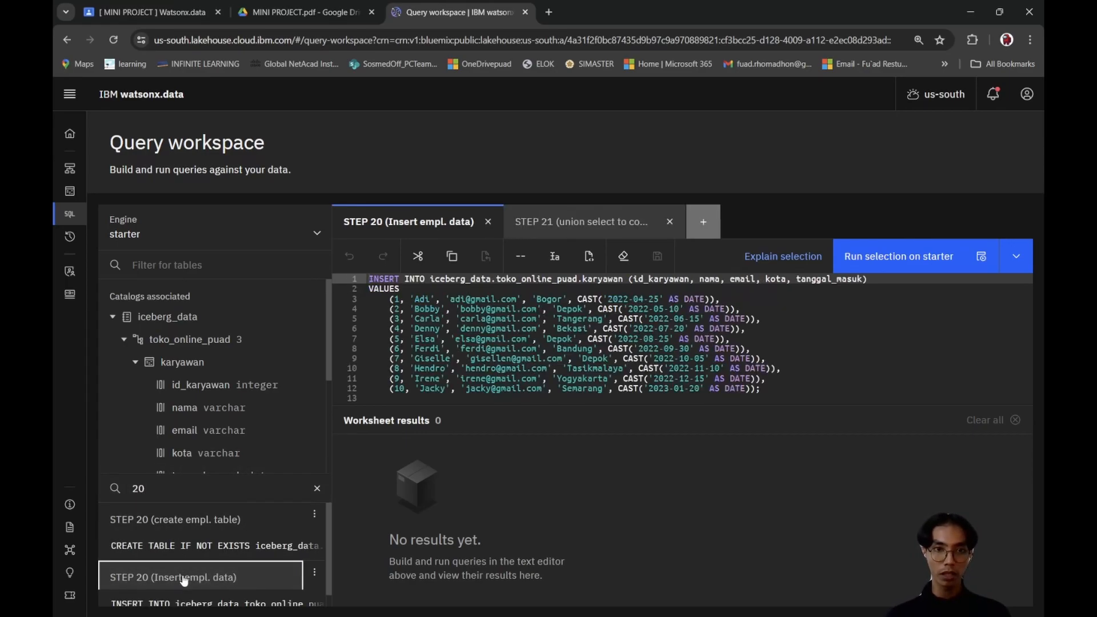
{"action": "left_click", "coordinate": [484, 316]}
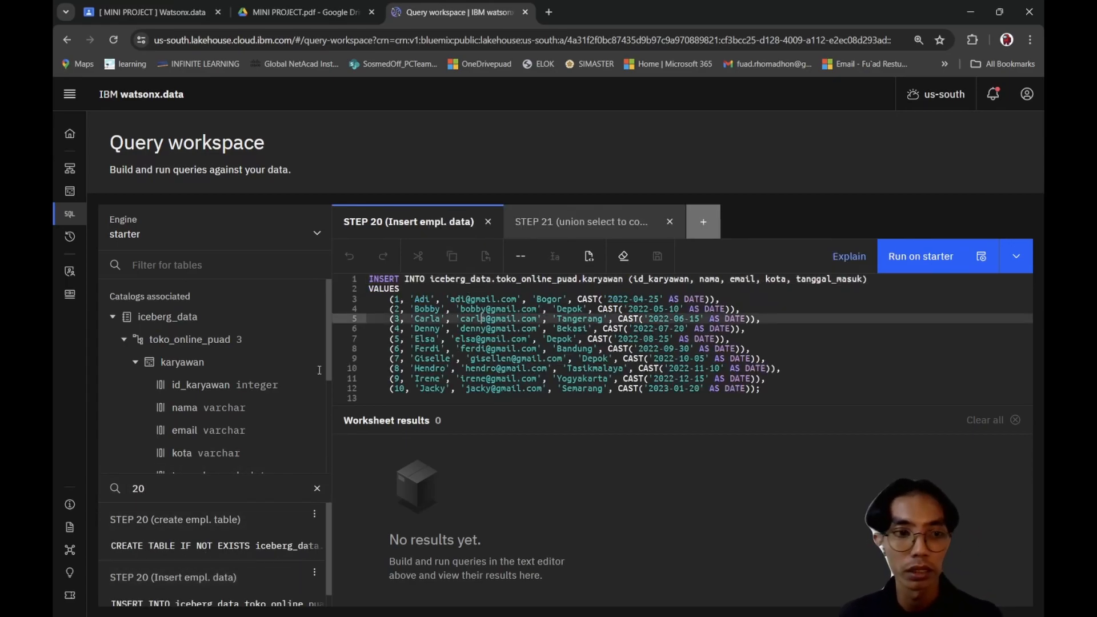
{"action": "scroll", "coordinate": [203, 370], "scroll_direction": "down", "scroll_amount": 2}
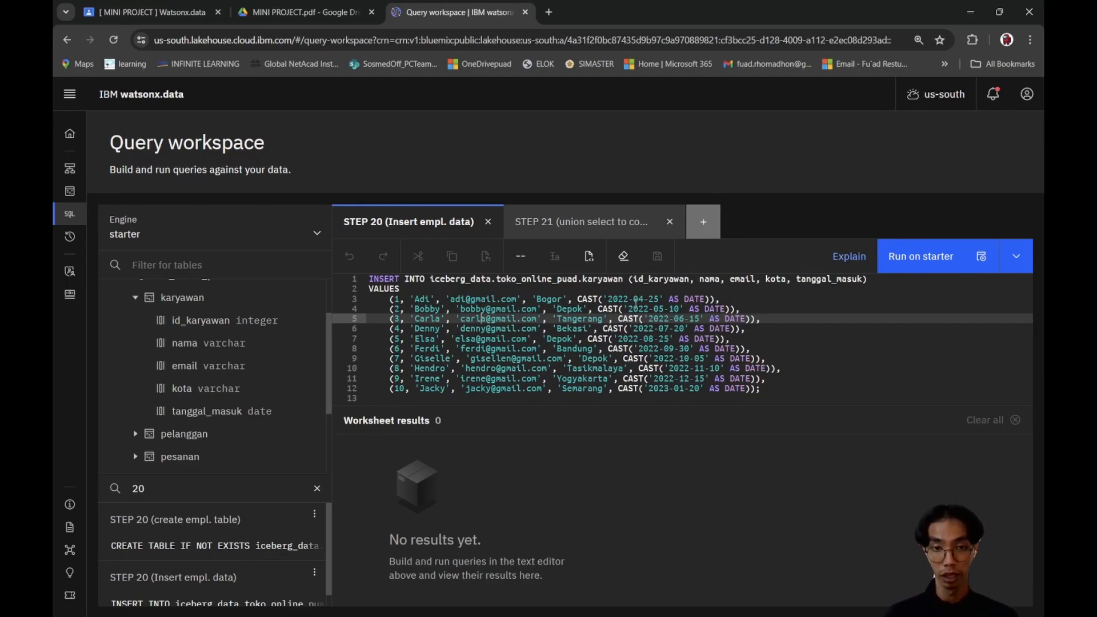
{"action": "left_click", "coordinate": [907, 264]}
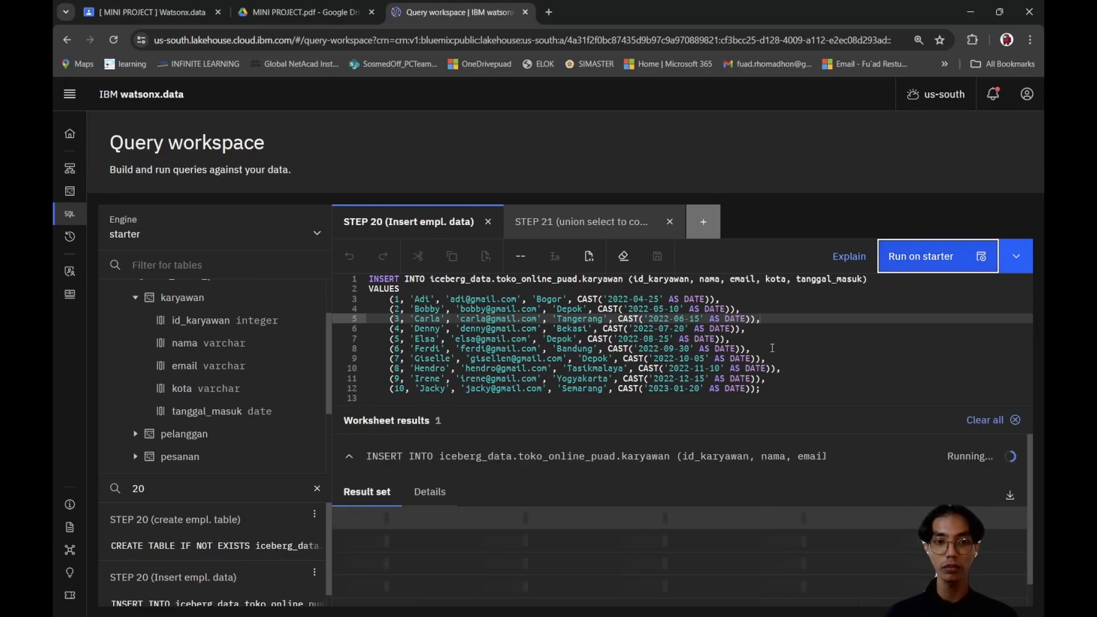
Step: Filter the saved worksheets by 21 and switch to STEP 21 (union select to combine query)
{"action": "left_click", "coordinate": [208, 488]}
{"action": "key", "text": "BackSpace"}
{"action": "type", "text": "1"}
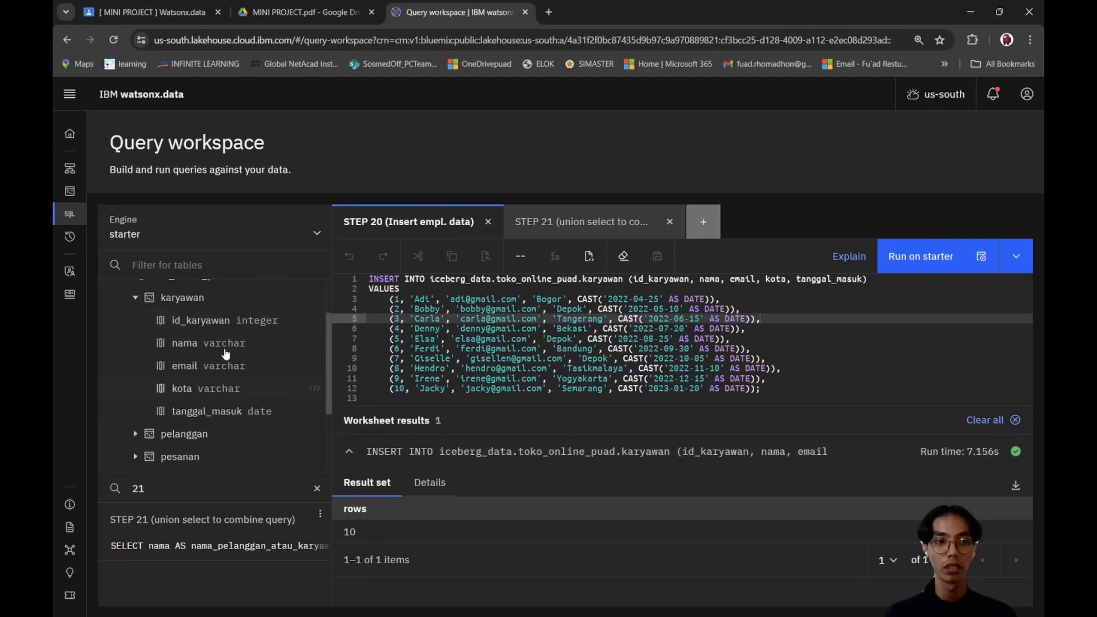
{"action": "left_click", "coordinate": [207, 328]}
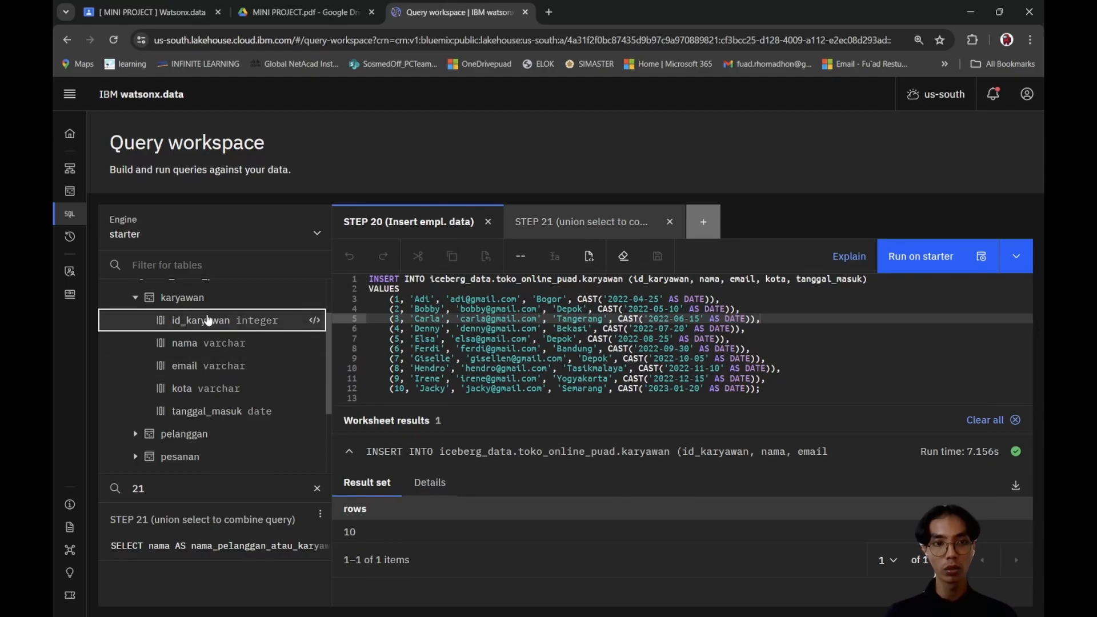
{"action": "left_click", "coordinate": [168, 492]}
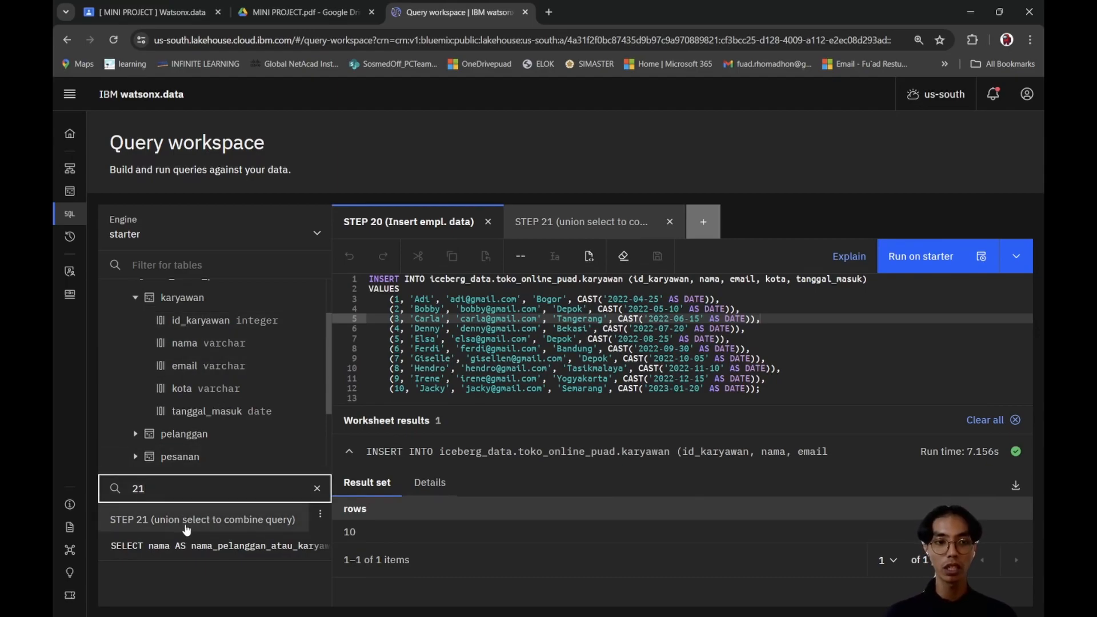
{"action": "left_click", "coordinate": [186, 527]}
Step: Run the STEP 21 UNION query combining the names from karyawan and pelanggan on the starter engine
{"action": "left_click", "coordinate": [765, 341]}
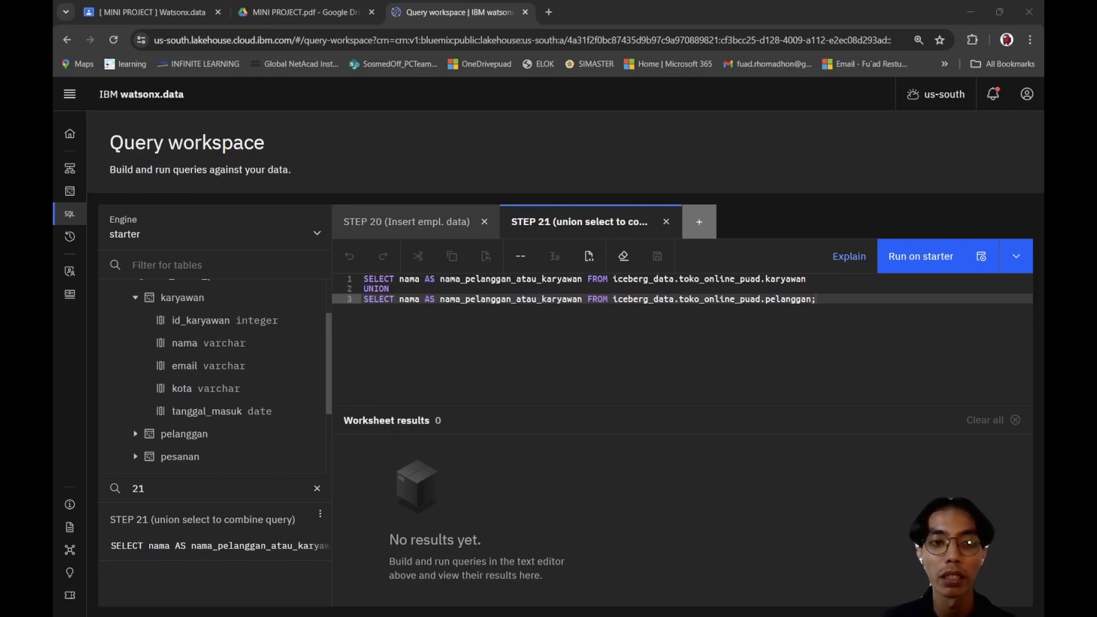
{"action": "key", "text": "alt+Tab"}
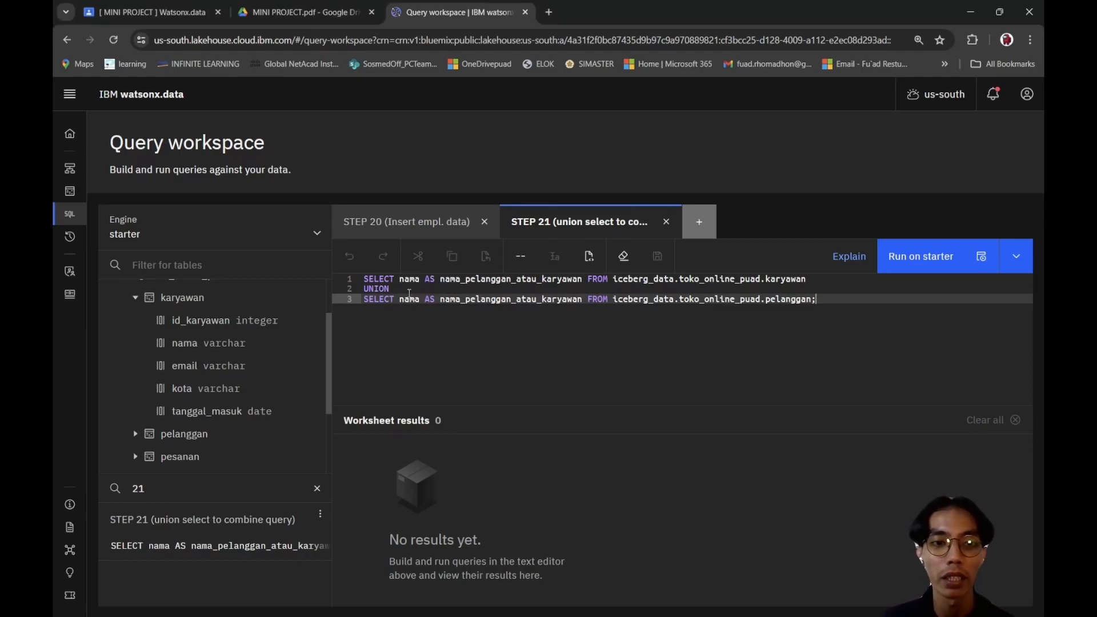
{"action": "left_click_drag", "start_coordinate": [411, 291], "coordinate": [358, 291]}
{"action": "left_click", "coordinate": [431, 322]}
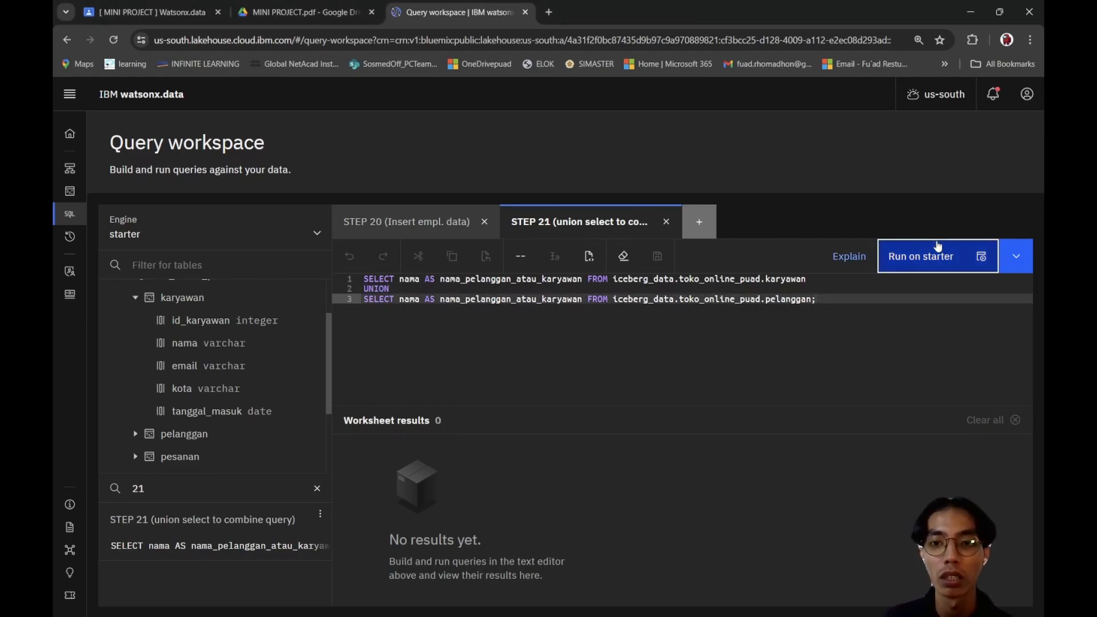
{"action": "left_click", "coordinate": [938, 255]}
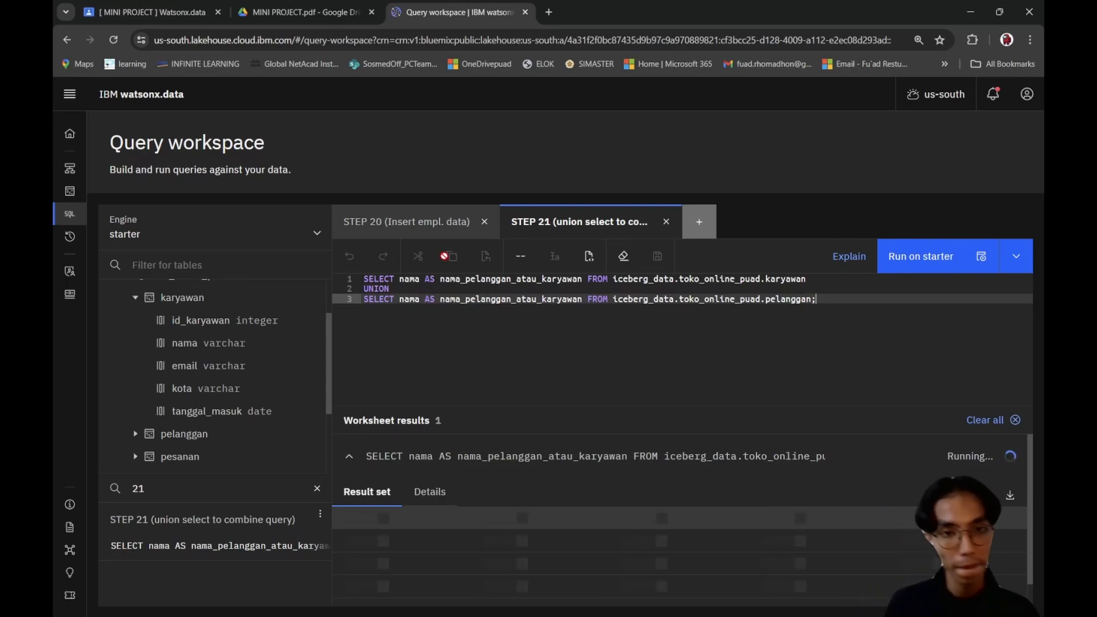
Step: Filter the saved worksheets by 22 and close the STEP 20 (Insert empl. data) worksheet
{"action": "left_click", "coordinate": [179, 479]}
{"action": "key", "text": "BackSpace"}
{"action": "type", "text": "2"}
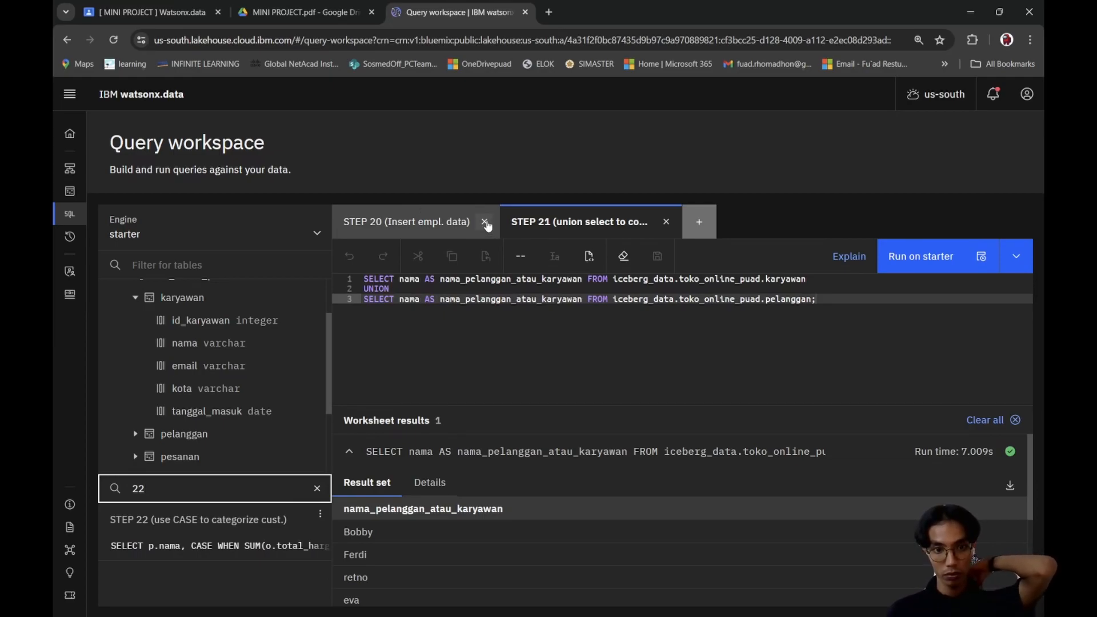
{"action": "left_click", "coordinate": [485, 222]}
Step: Review the combined customer and employee names on both pages of the STEP 21 result set
{"action": "scroll", "coordinate": [477, 503], "scroll_direction": "down", "scroll_amount": 3}
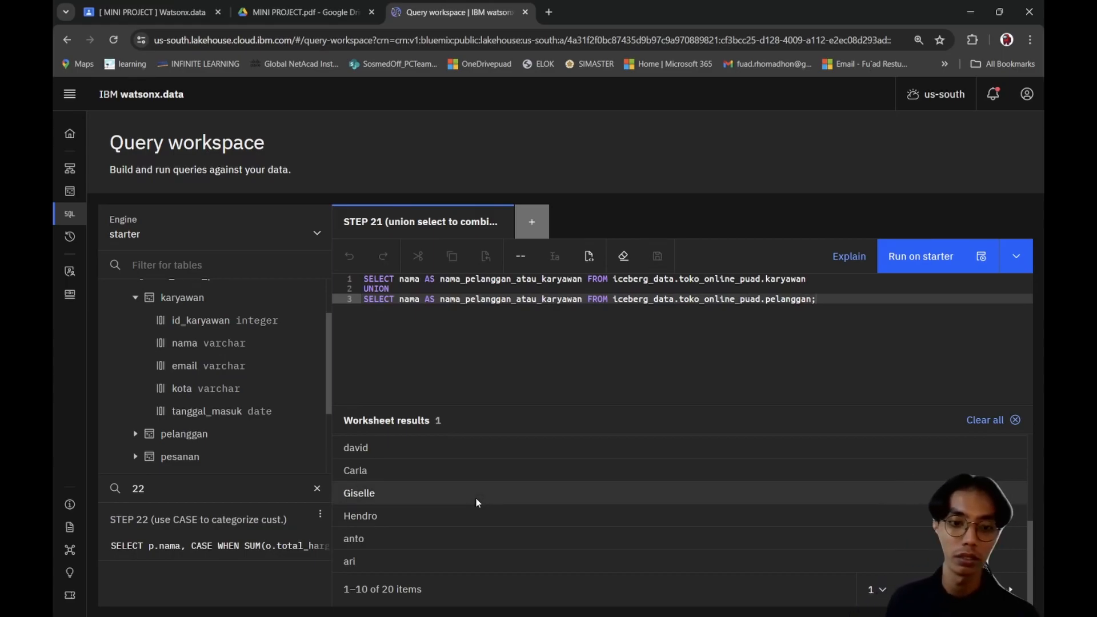
{"action": "scroll", "coordinate": [477, 503], "scroll_direction": "up", "scroll_amount": 5}
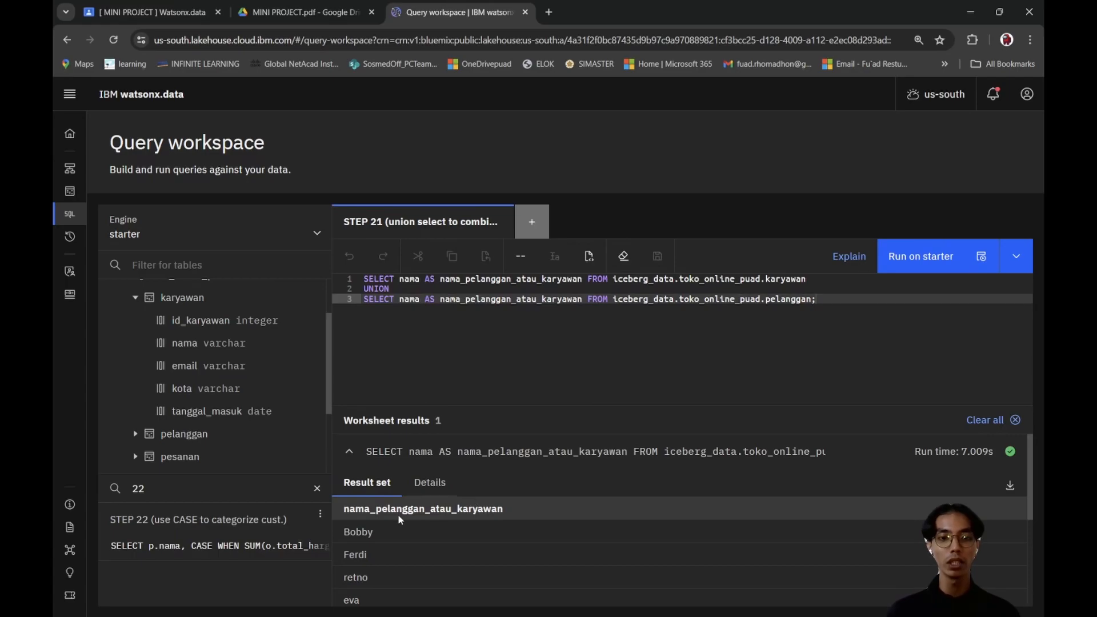
{"action": "scroll", "coordinate": [438, 510], "scroll_direction": "down", "scroll_amount": 2}
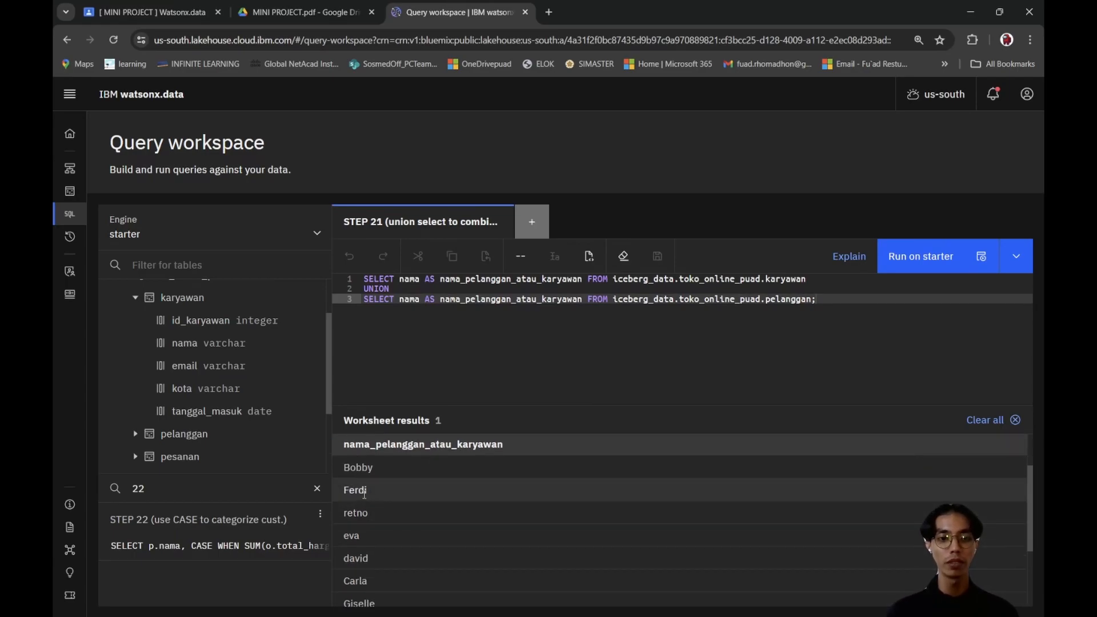
{"action": "scroll", "coordinate": [362, 506], "scroll_direction": "down", "scroll_amount": 2}
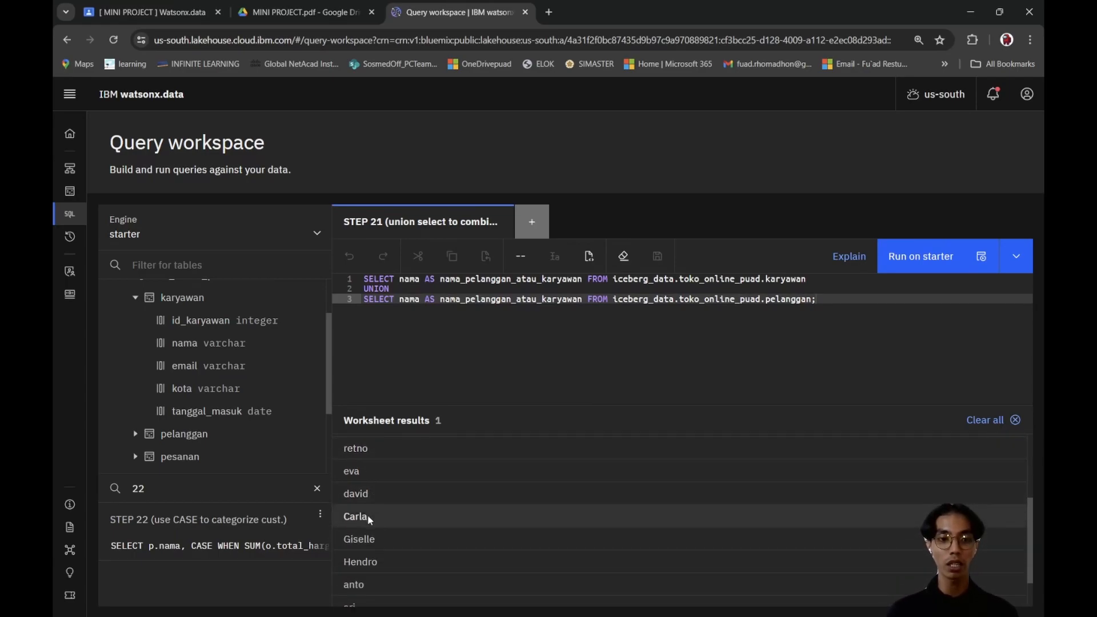
{"action": "scroll", "coordinate": [398, 531], "scroll_direction": "down", "scroll_amount": 2}
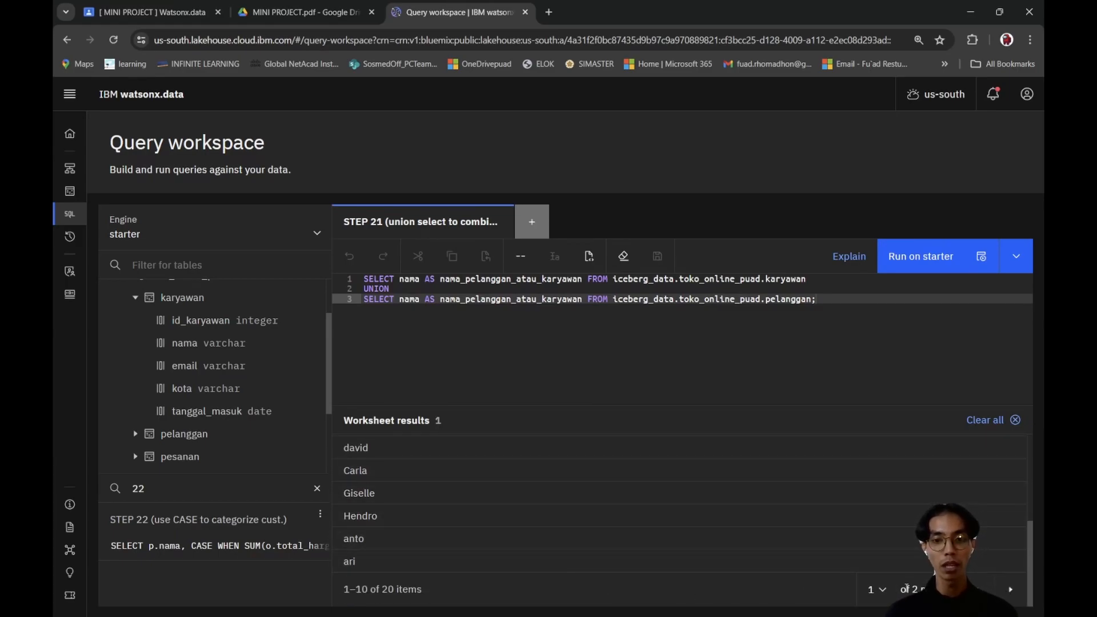
{"action": "left_click", "coordinate": [886, 592]}
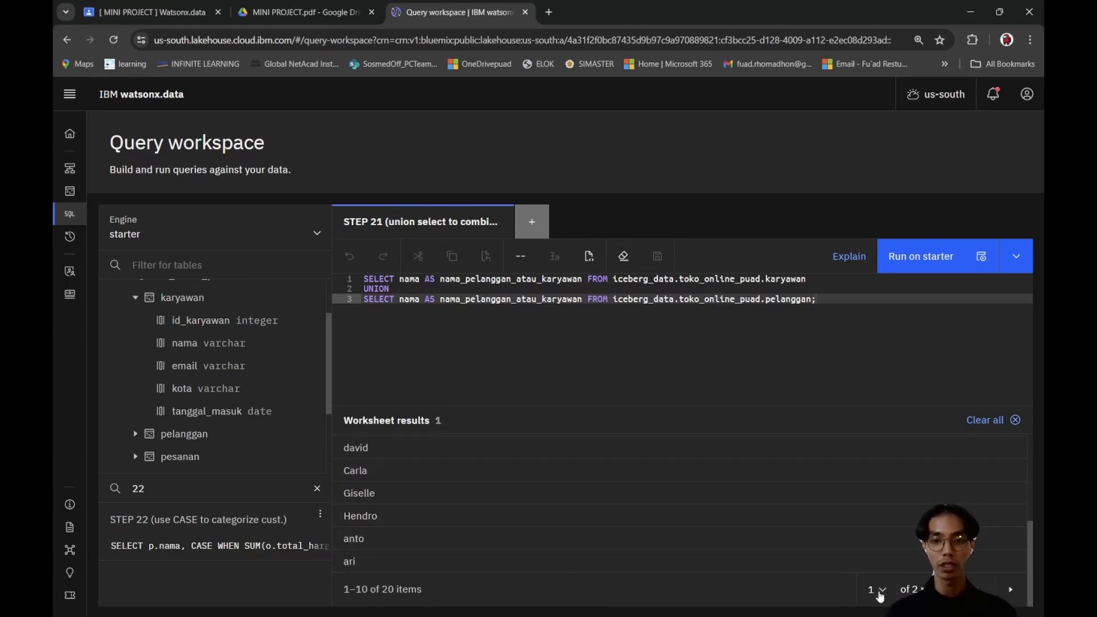
{"action": "left_click", "coordinate": [875, 571]}
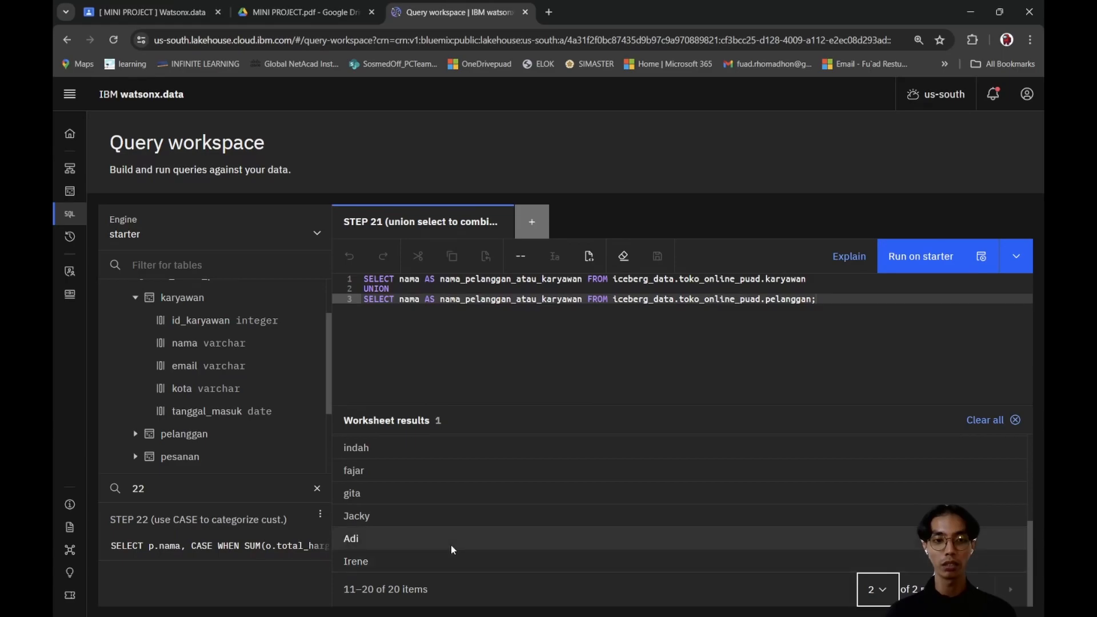
{"action": "scroll", "coordinate": [449, 554], "scroll_direction": "up", "scroll_amount": 3}
{"action": "scroll", "coordinate": [449, 548], "scroll_direction": "down", "scroll_amount": 3}
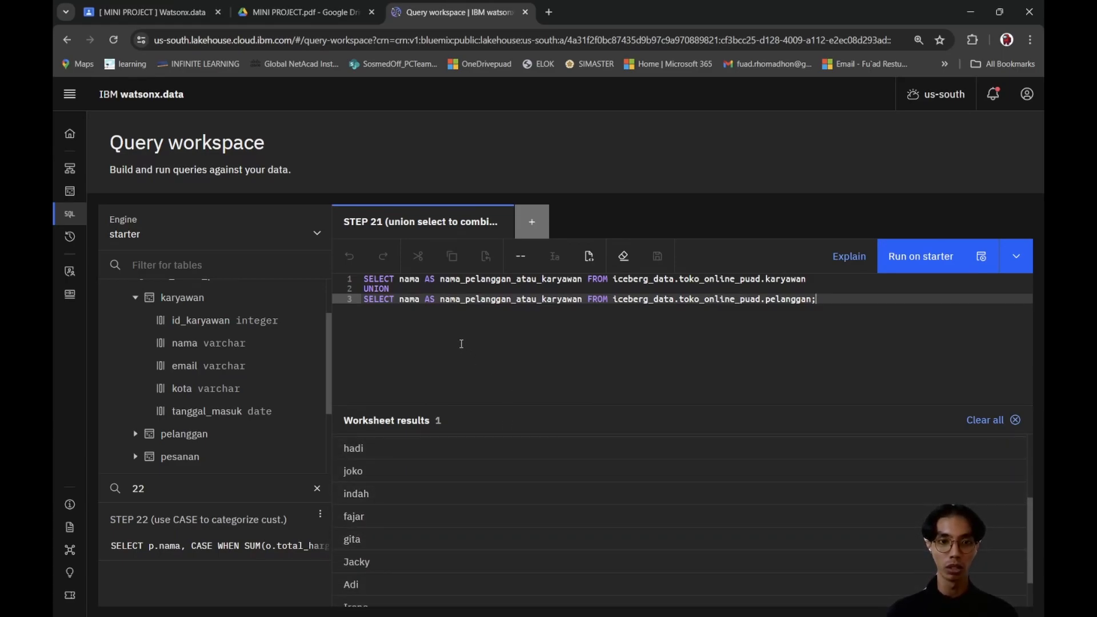
Step: Open the saved worksheet STEP 22 (use CASE to categorize cust.) and close the STEP 21 worksheet
{"action": "left_click", "coordinate": [237, 520]}
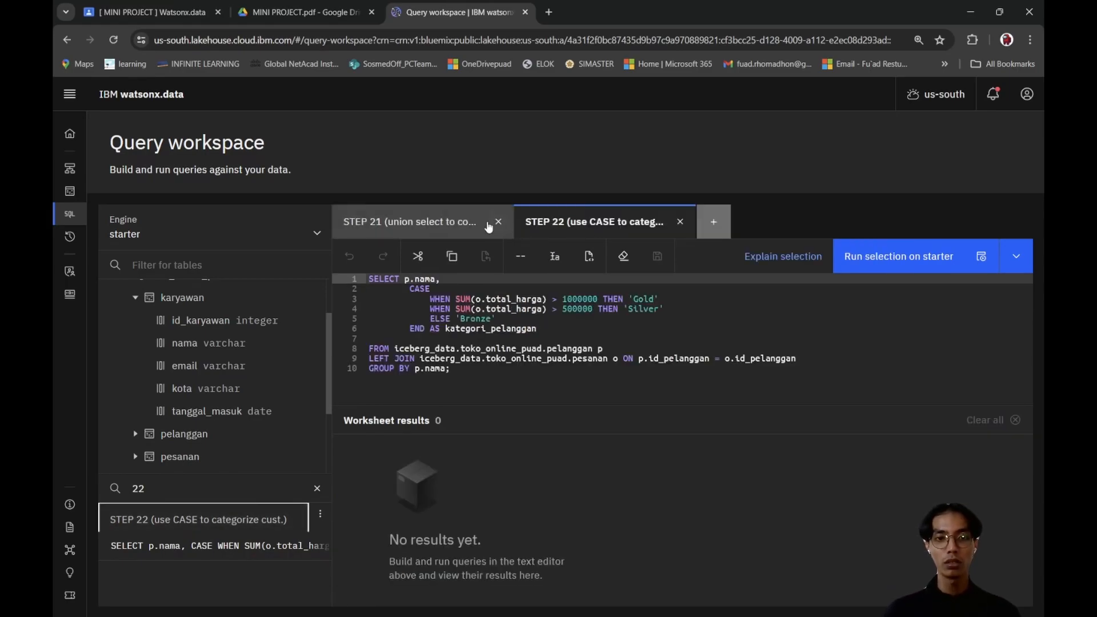
{"action": "left_click", "coordinate": [498, 222]}
{"action": "left_click", "coordinate": [547, 336]}
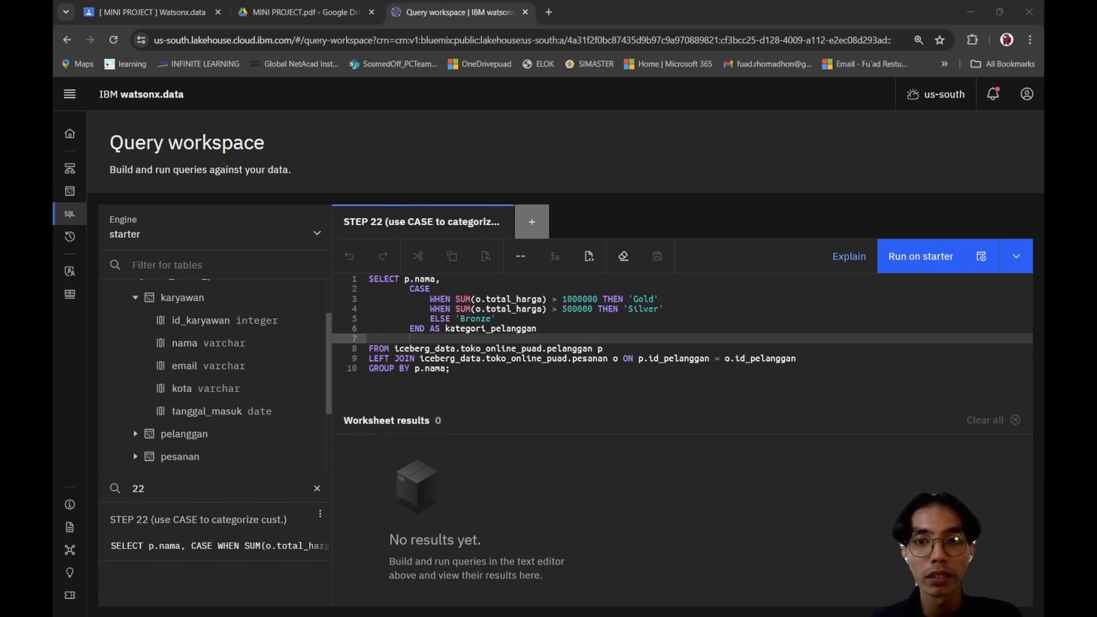
{"action": "left_click", "coordinate": [578, 320]}
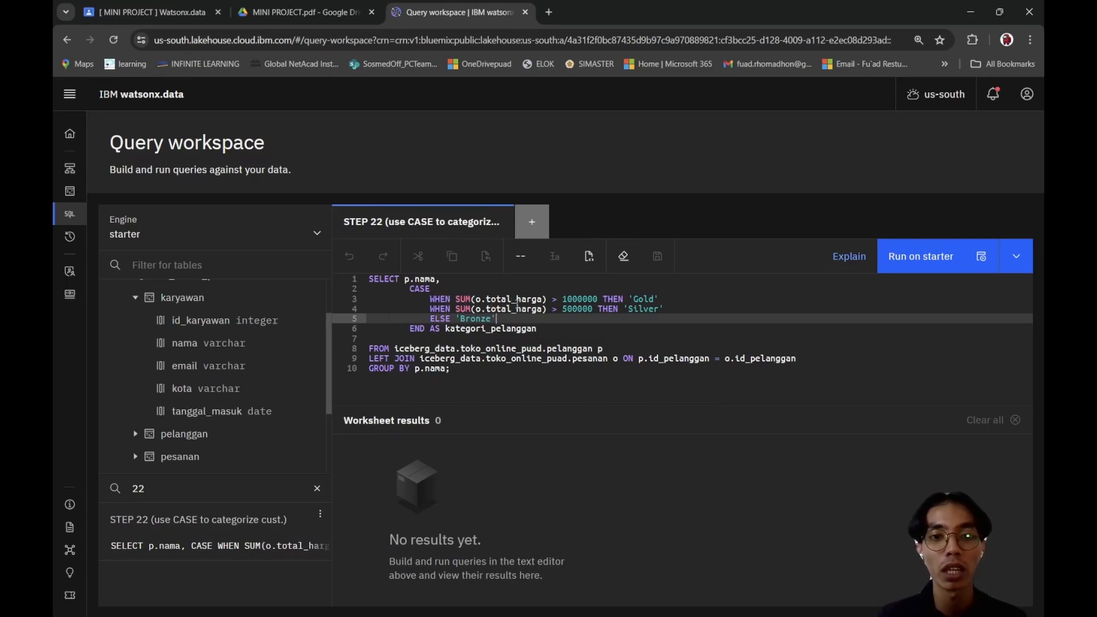
Step: Run the STEP 22 CASE query that categorizes customers as Gold, Silver or Bronze on the starter engine
{"action": "left_click", "coordinate": [581, 299]}
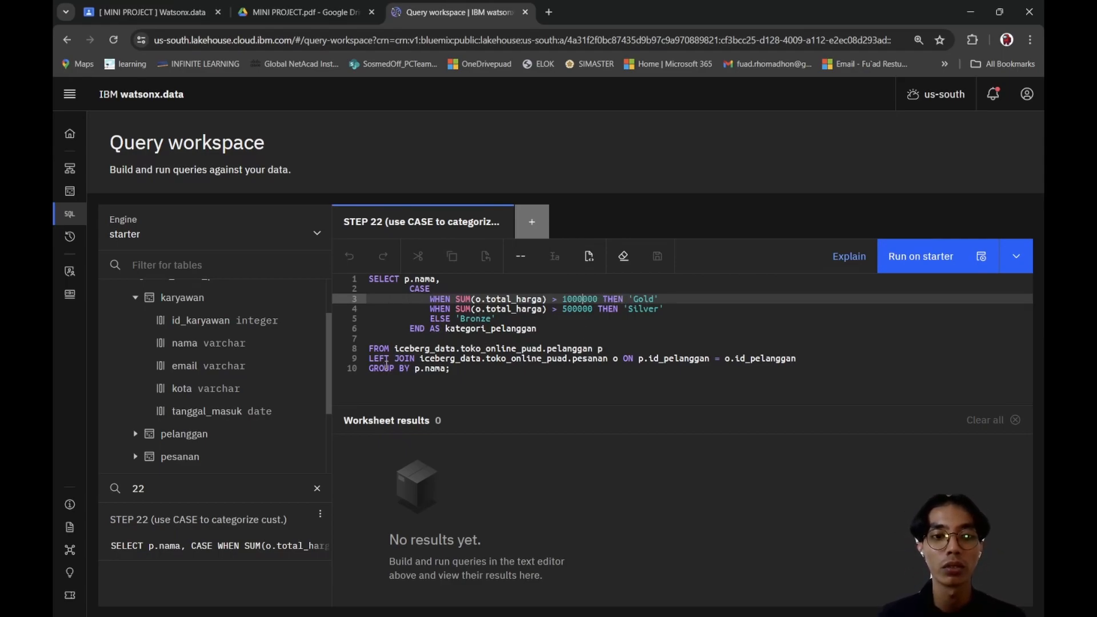
{"action": "left_click", "coordinate": [498, 369]}
{"action": "left_click", "coordinate": [902, 267]}
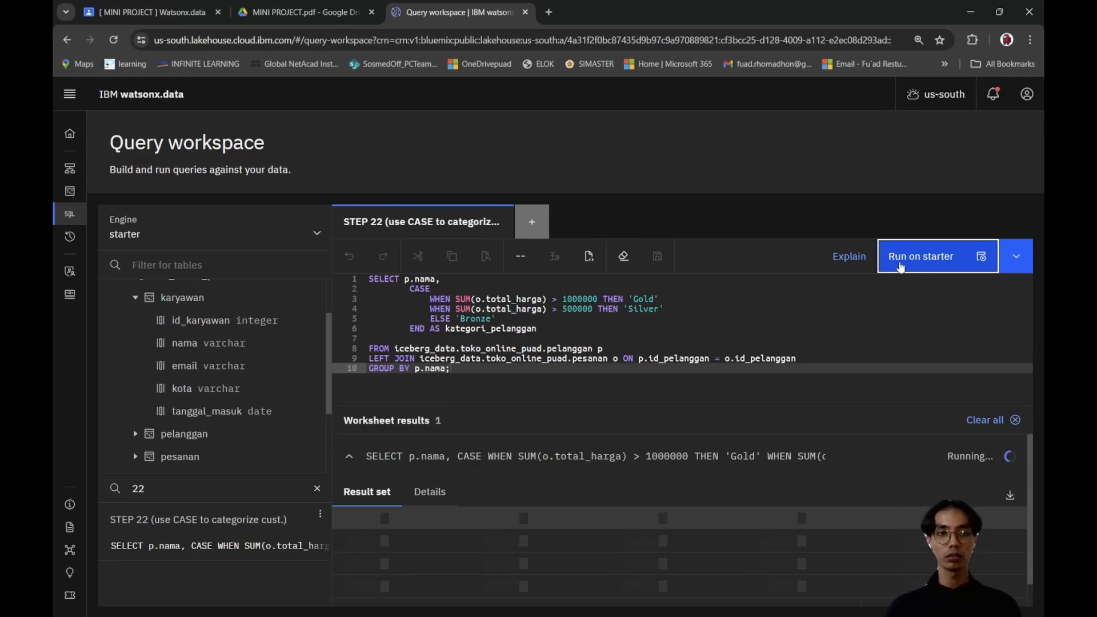
Step: Read the Step 22 instructions on using CASE to categorize customers in MINI PROJECT.pdf
{"action": "left_click", "coordinate": [303, 12]}
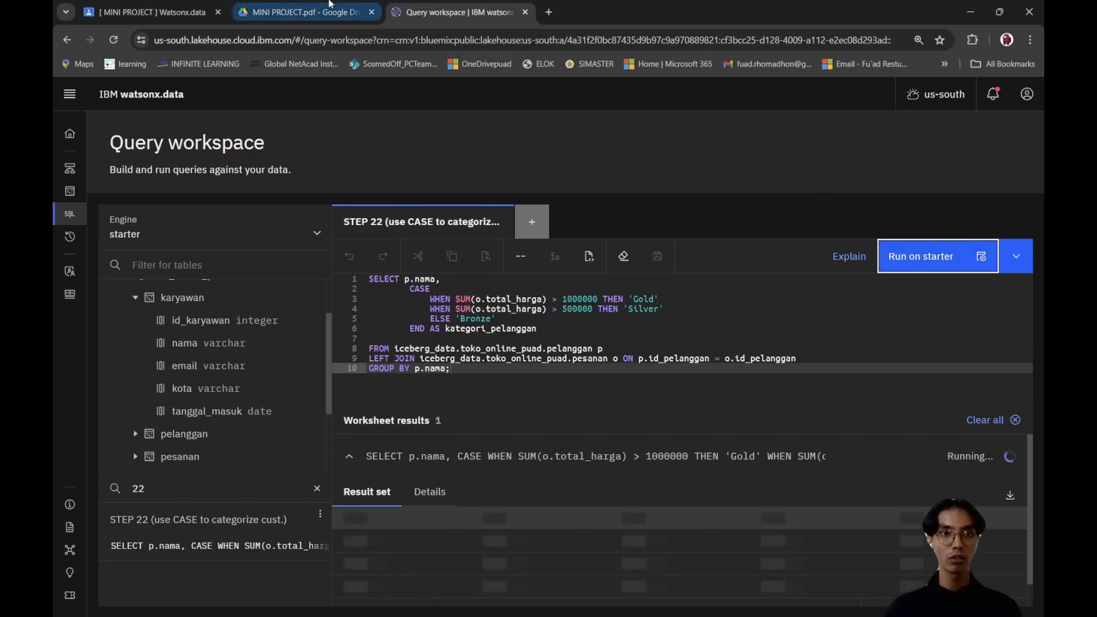
{"action": "scroll", "coordinate": [476, 310], "scroll_direction": "down", "scroll_amount": 13}
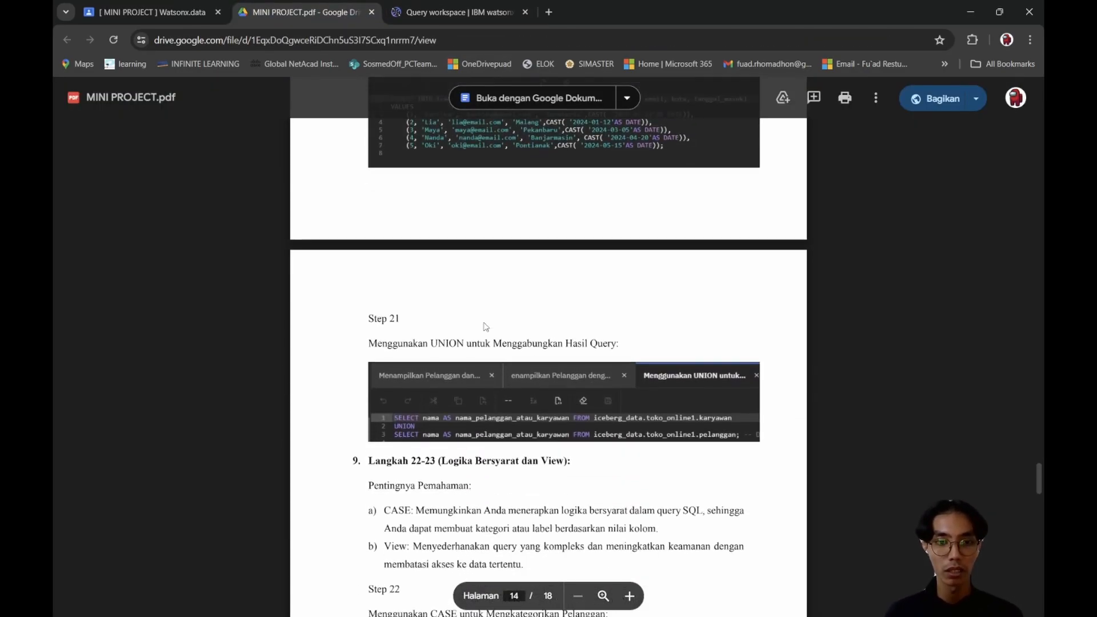
{"action": "scroll", "coordinate": [485, 323], "scroll_direction": "down", "scroll_amount": 2}
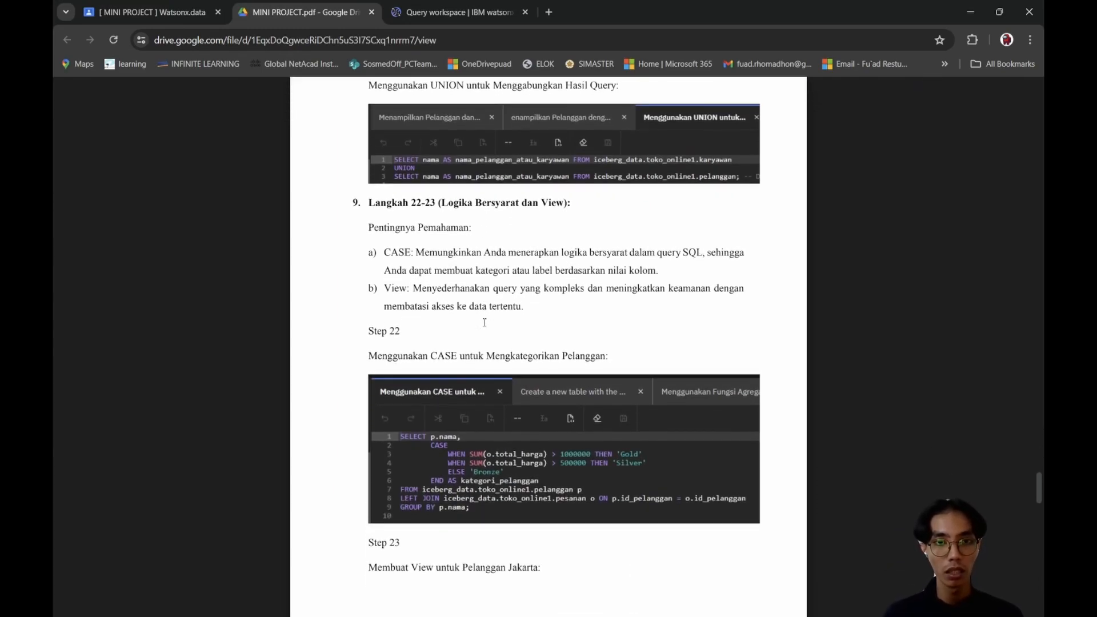
{"action": "scroll", "coordinate": [485, 322], "scroll_direction": "down", "scroll_amount": 1}
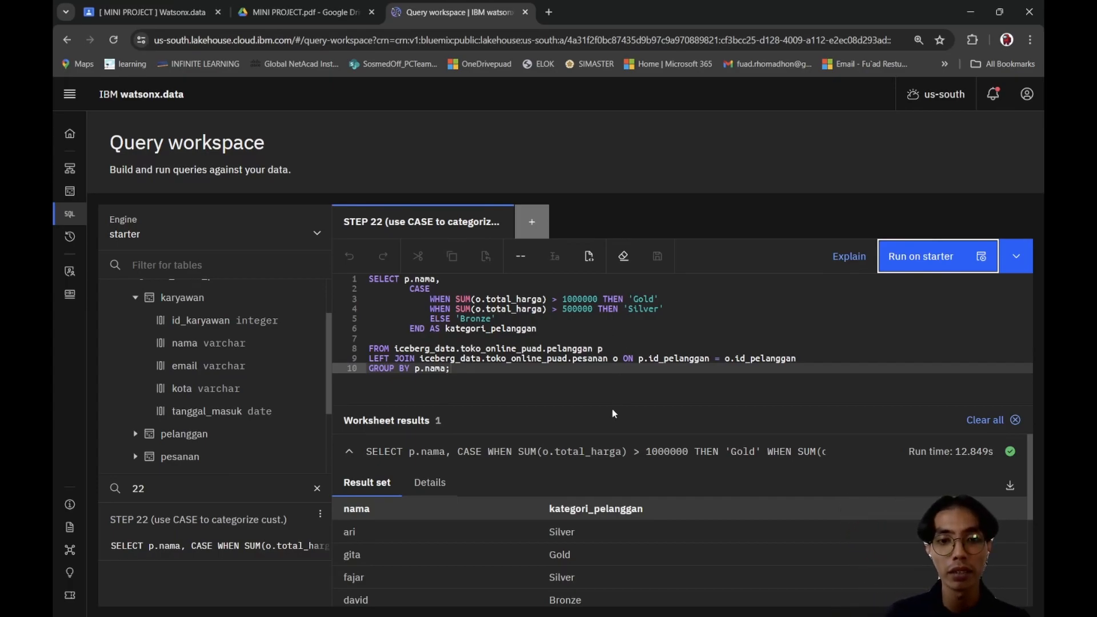
Step: Review each customer's kategori_pelanggan value throughout the STEP 22 result set in the query workspace
{"action": "scroll", "coordinate": [607, 431], "scroll_direction": "down", "scroll_amount": 2}
{"action": "scroll", "coordinate": [603, 440], "scroll_direction": "up", "scroll_amount": 2}
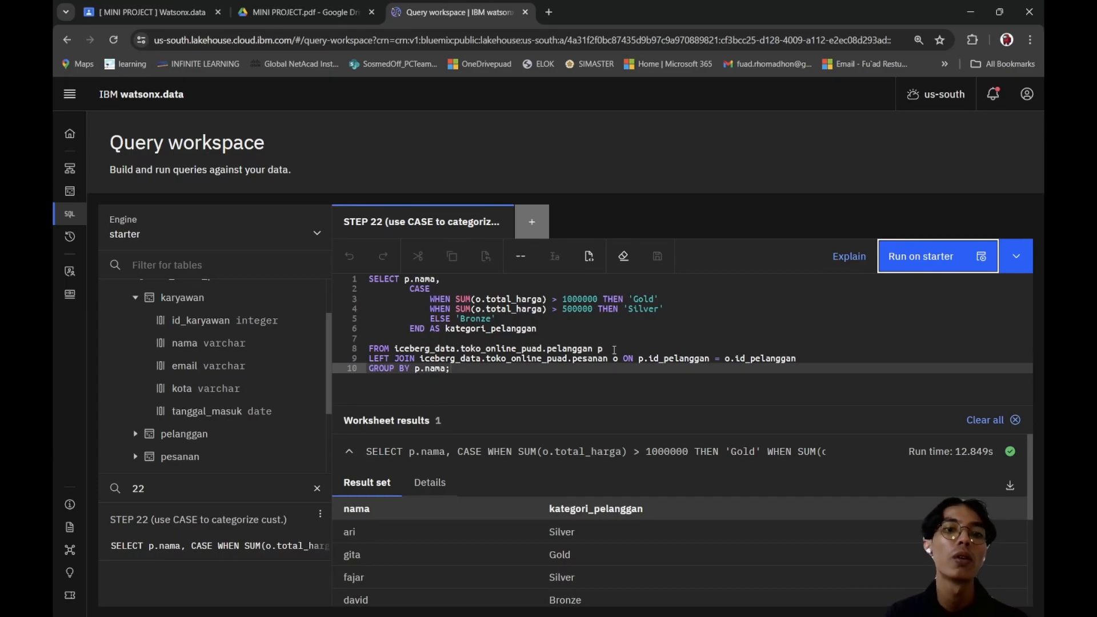
{"action": "scroll", "coordinate": [510, 496], "scroll_direction": "down", "scroll_amount": 1}
{"action": "scroll", "coordinate": [510, 497], "scroll_direction": "down", "scroll_amount": 5}
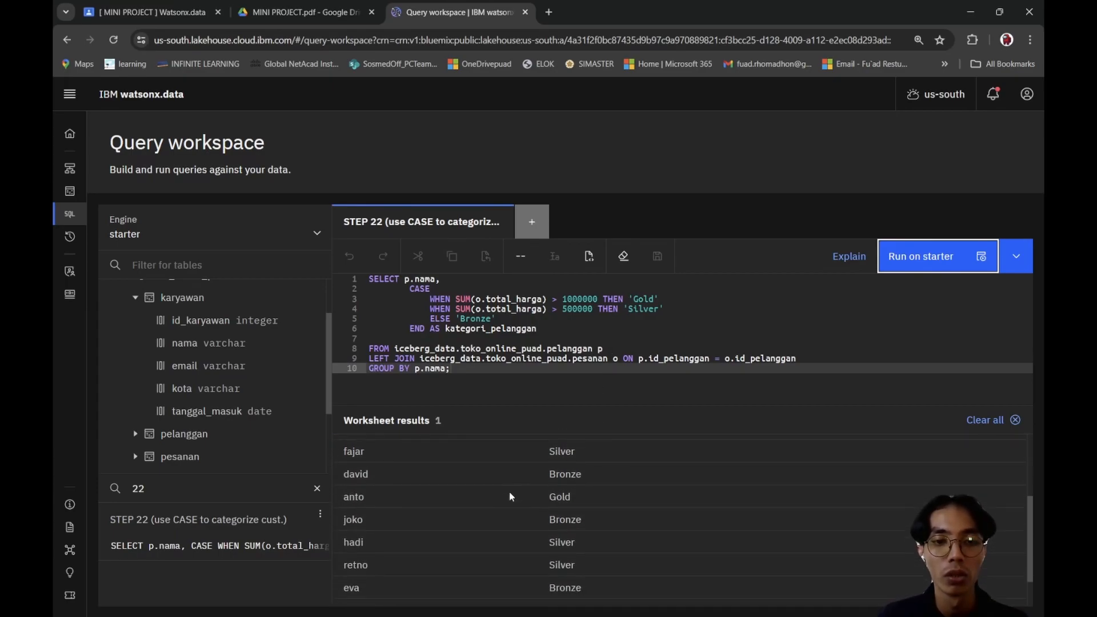
{"action": "scroll", "coordinate": [509, 492], "scroll_direction": "up", "scroll_amount": 2}
{"action": "scroll", "coordinate": [508, 491], "scroll_direction": "up", "scroll_amount": 3}
{"action": "scroll", "coordinate": [509, 492], "scroll_direction": "down", "scroll_amount": 5}
{"action": "scroll", "coordinate": [578, 513], "scroll_direction": "up", "scroll_amount": 5}
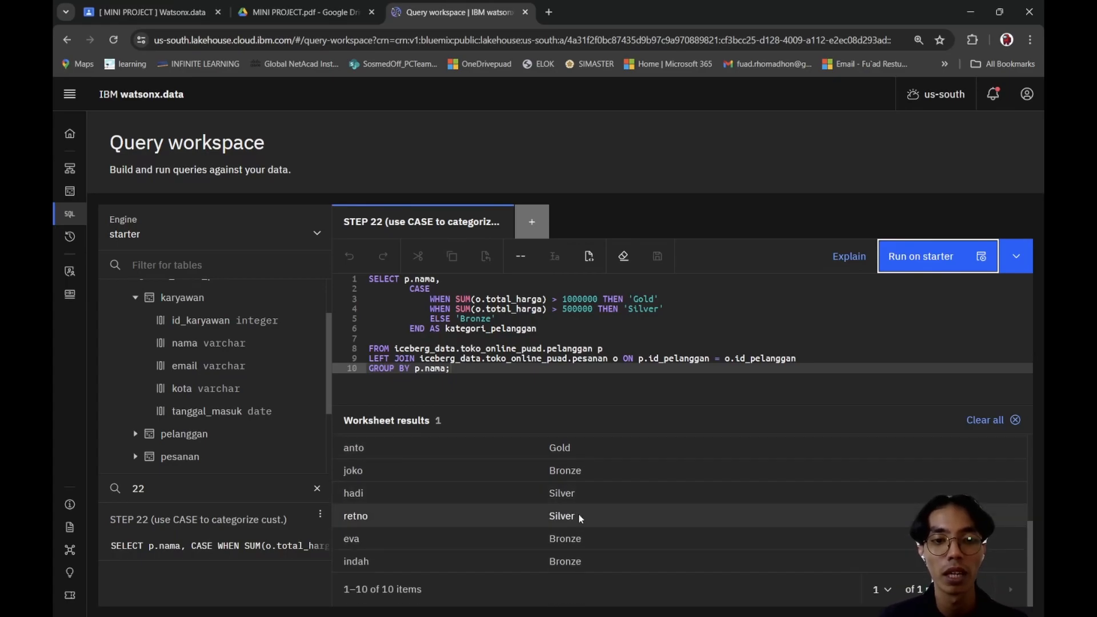
{"action": "scroll", "coordinate": [566, 521], "scroll_direction": "down", "scroll_amount": 5}
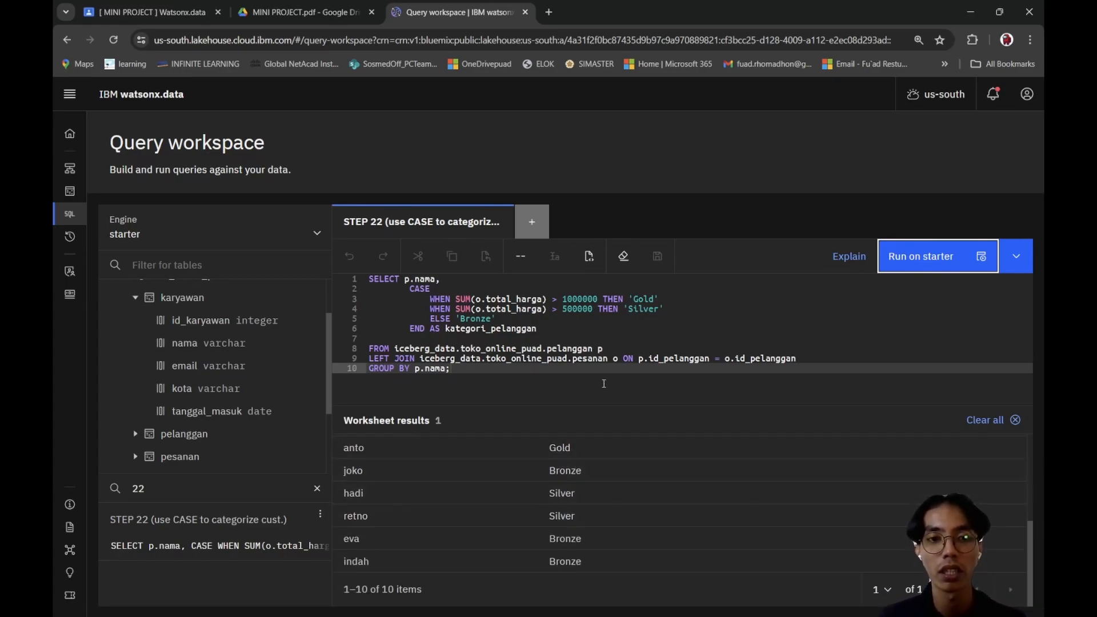
{"action": "left_click", "coordinate": [595, 326]}
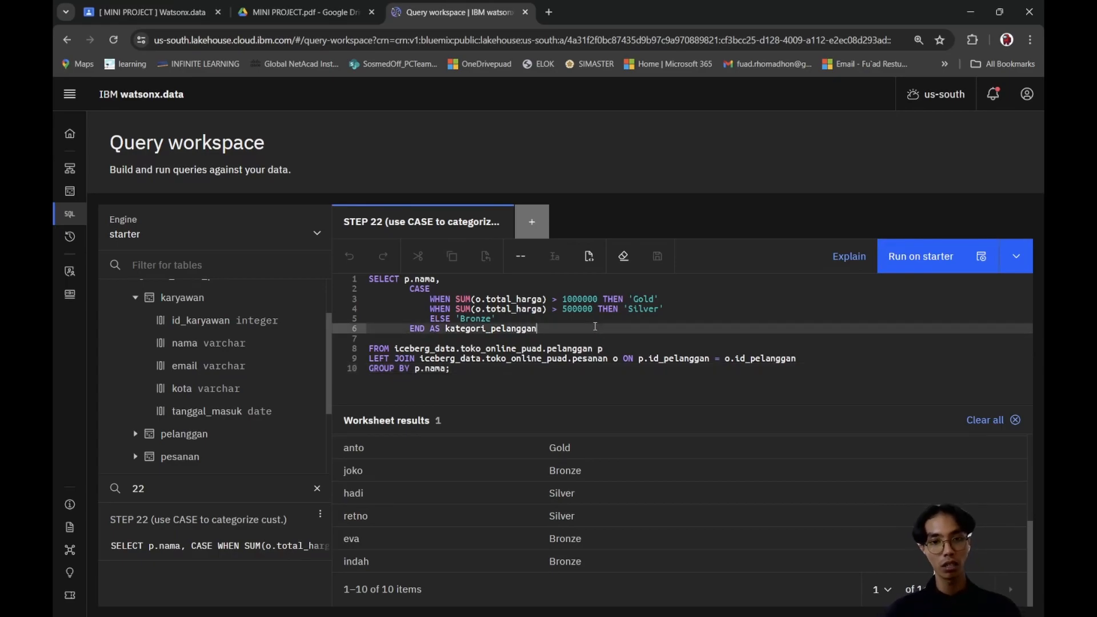
Step: Filter the saved worksheets by 23 and open STEEP 23 (Create VIEW for Medan Cust.)
{"action": "left_click", "coordinate": [156, 489]}
{"action": "key", "text": "BackSpace"}
{"action": "type", "text": "3"}
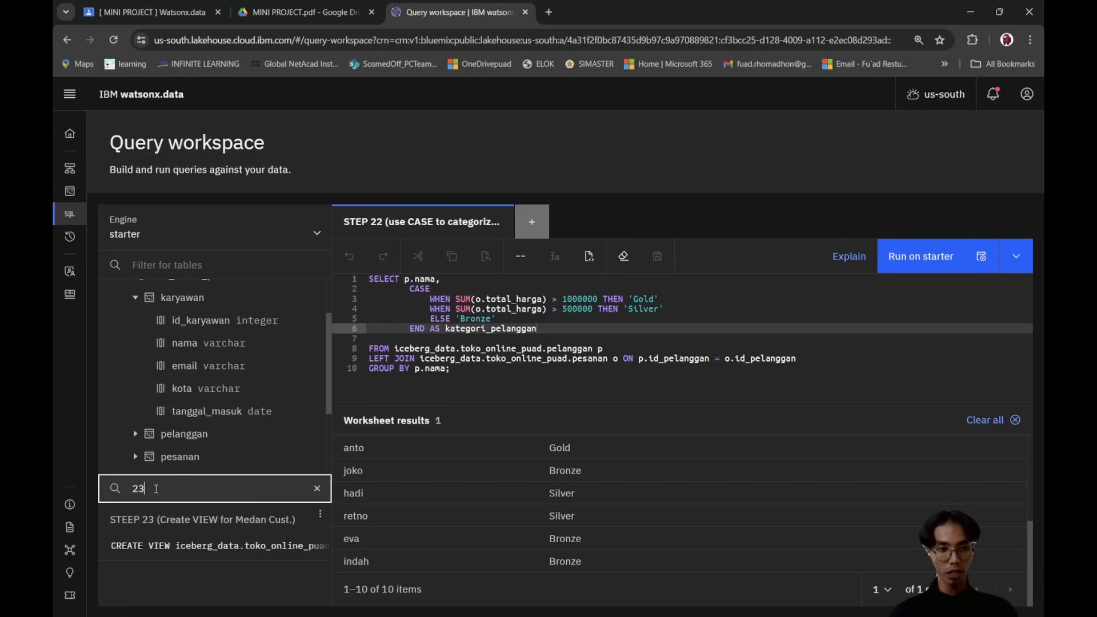
{"action": "left_click", "coordinate": [161, 521]}
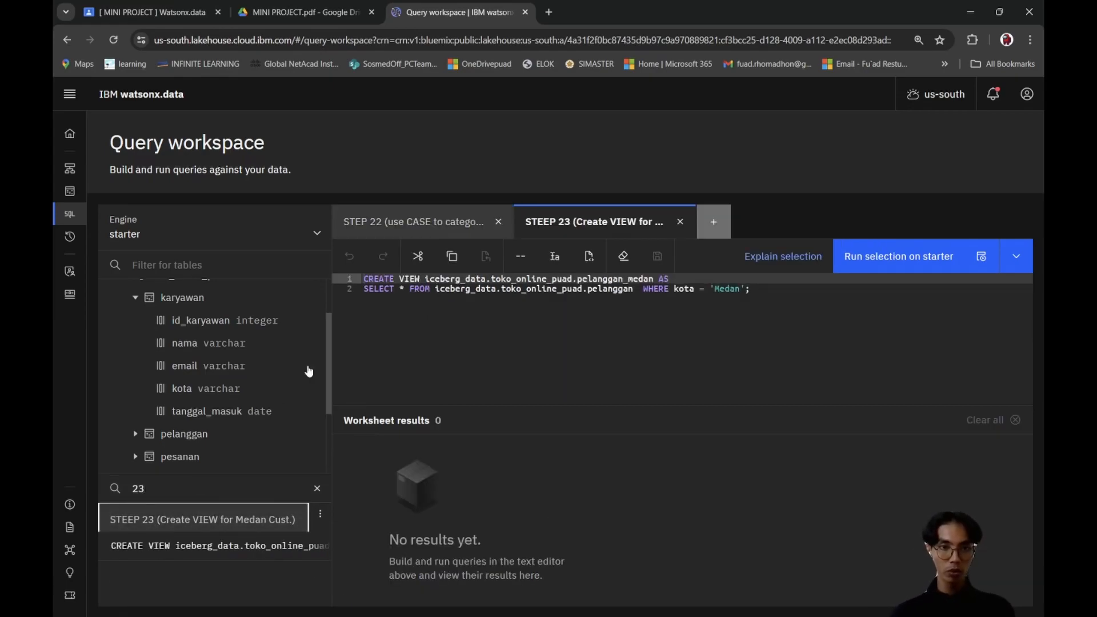
{"action": "left_click", "coordinate": [580, 304]}
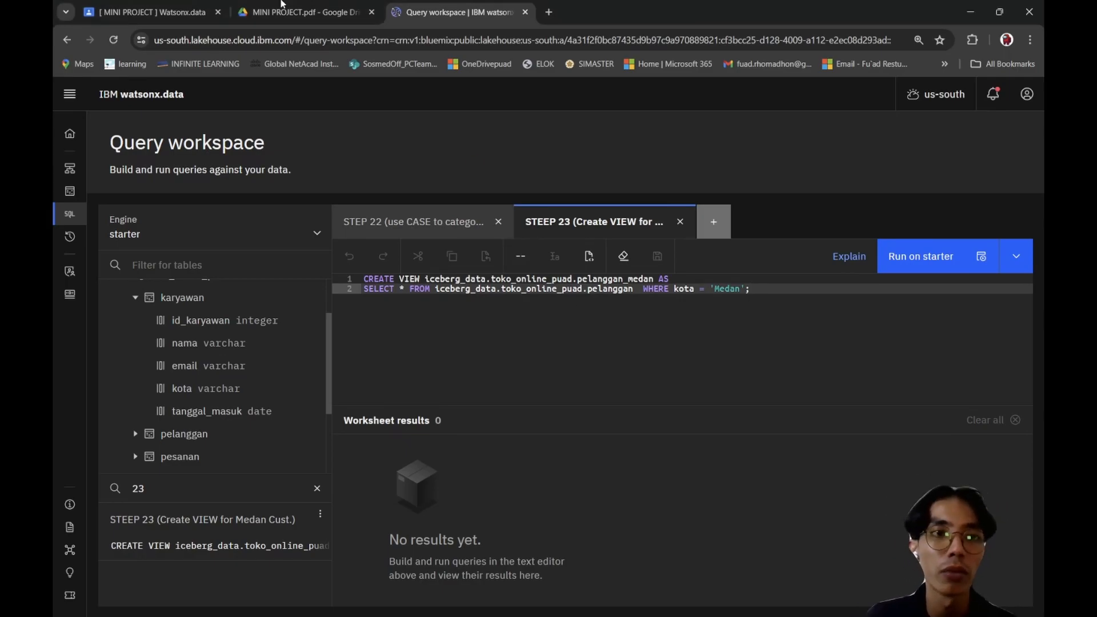
Step: Check the Step 23 section on creating a customer view in MINI PROJECT.pdf and return to the query workspace
{"action": "key", "text": "ctrl+shift+Tab"}
{"action": "scroll", "coordinate": [512, 318], "scroll_direction": "down", "scroll_amount": 1}
{"action": "scroll", "coordinate": [512, 317], "scroll_direction": "up", "scroll_amount": 1}
{"action": "scroll", "coordinate": [428, 330], "scroll_direction": "down", "scroll_amount": 2}
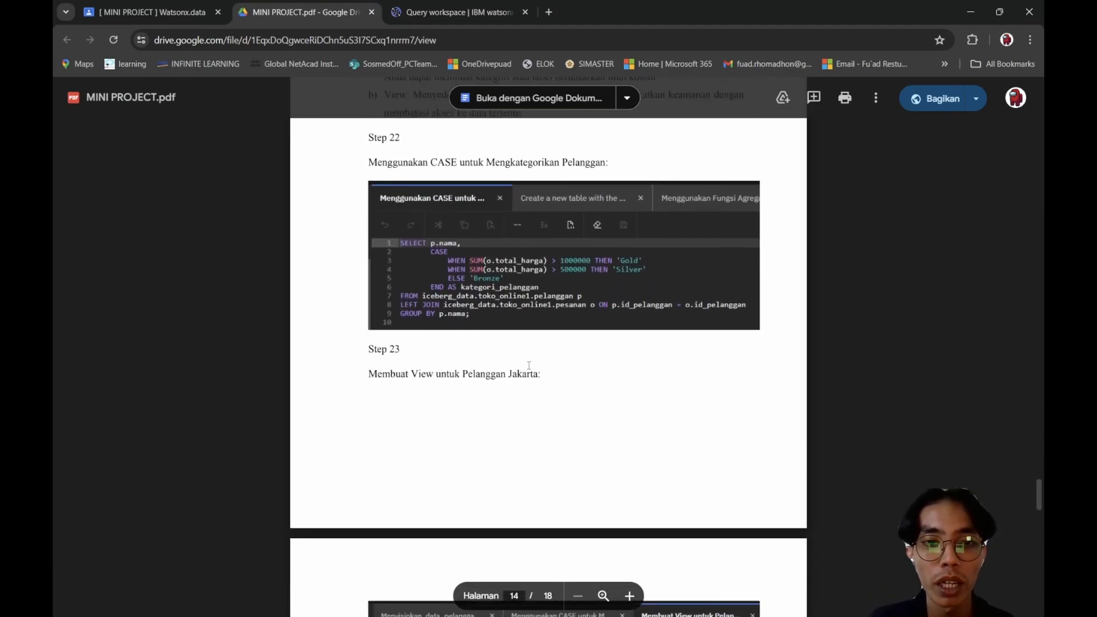
{"action": "key", "text": "ctrl+Tab"}
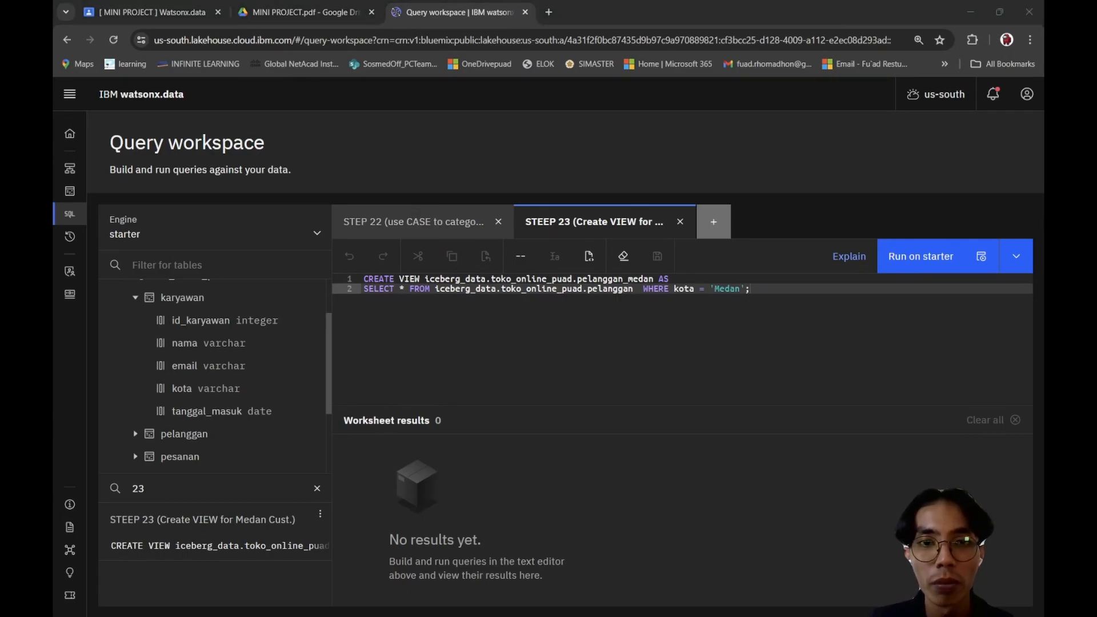
{"action": "left_click", "coordinate": [311, 8]}
{"action": "left_click", "coordinate": [448, 5]}
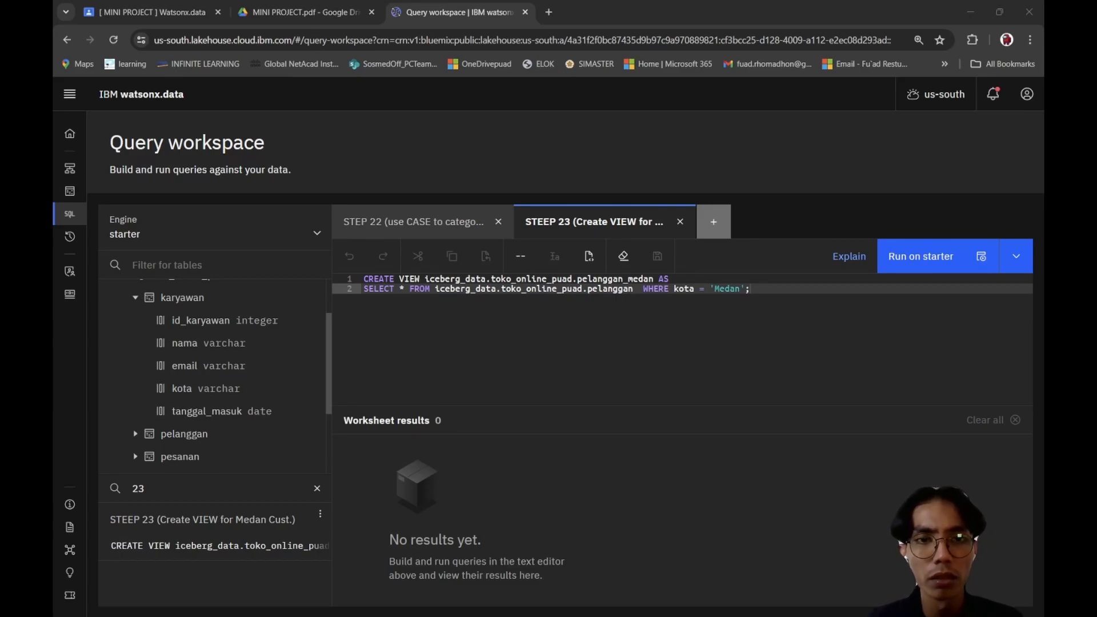
{"action": "key", "text": "alt+Tab"}
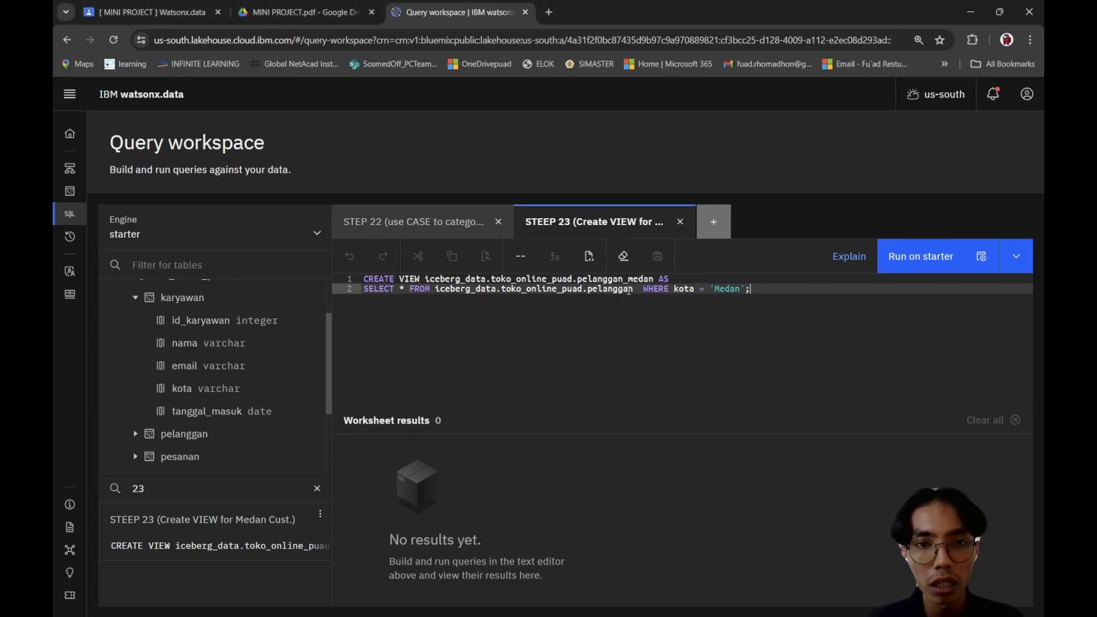
{"action": "key", "text": "Tab"}
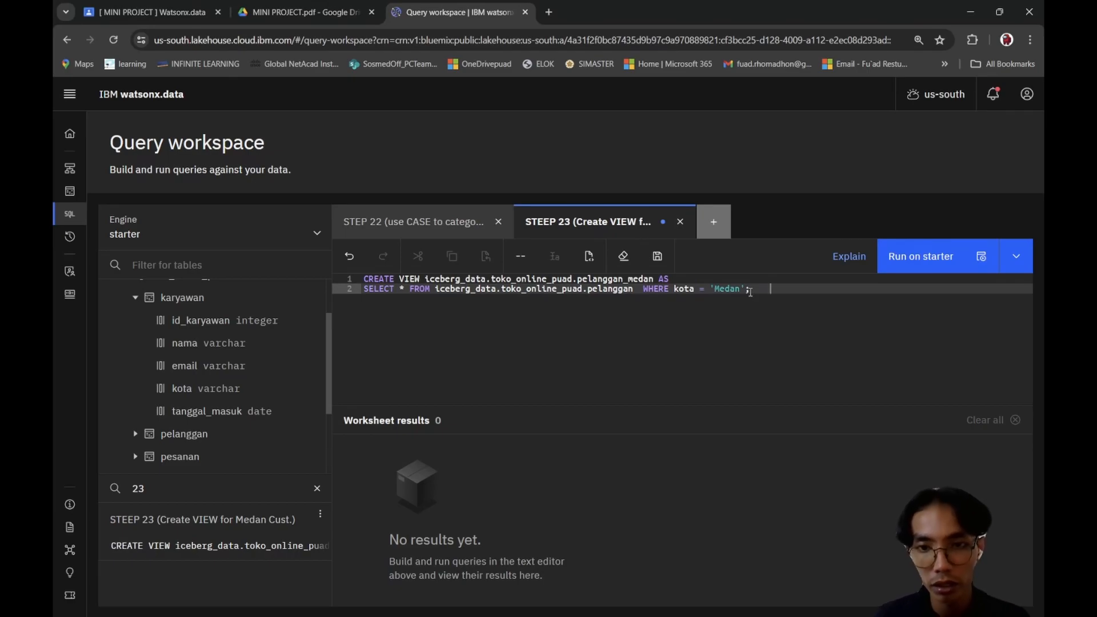
{"action": "left_click", "coordinate": [349, 256]}
{"action": "key", "text": "alt+Tab"}
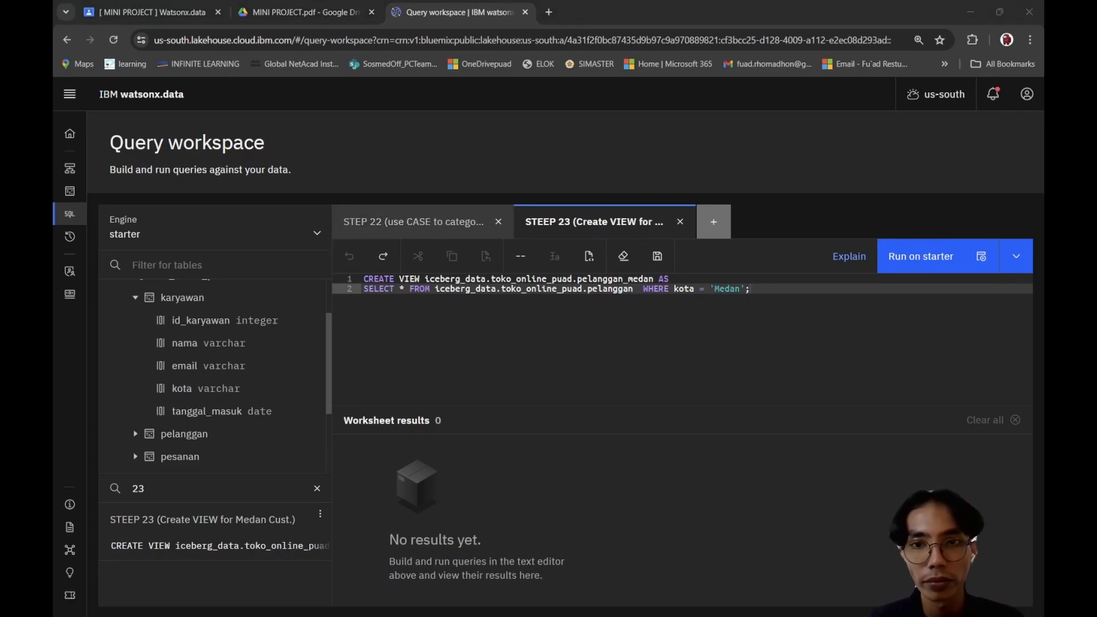
{"action": "key", "text": "alt+Tab"}
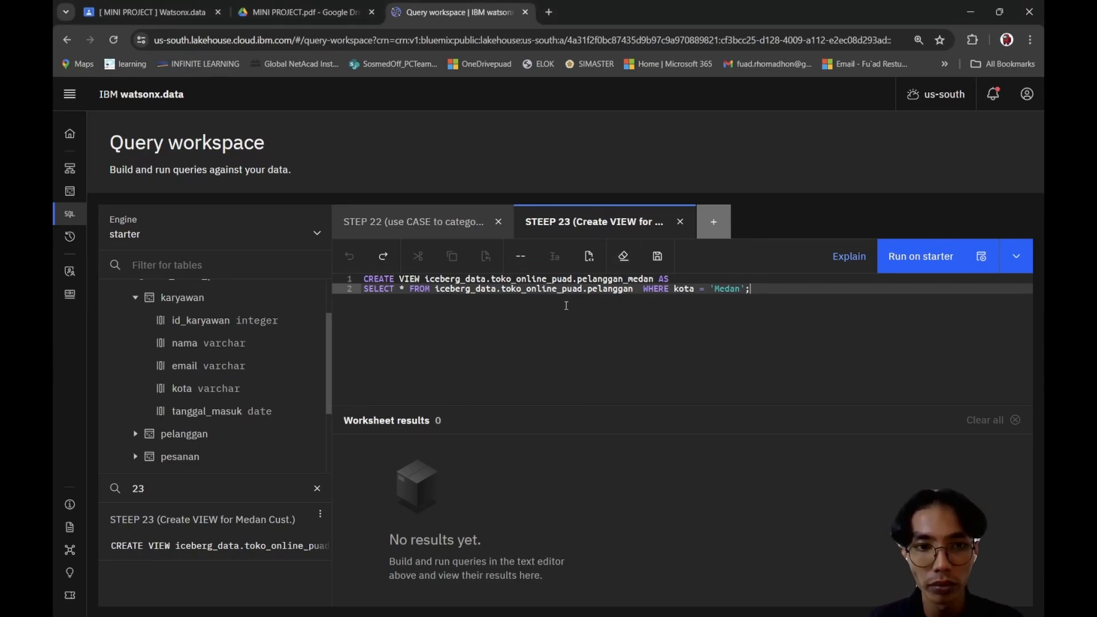
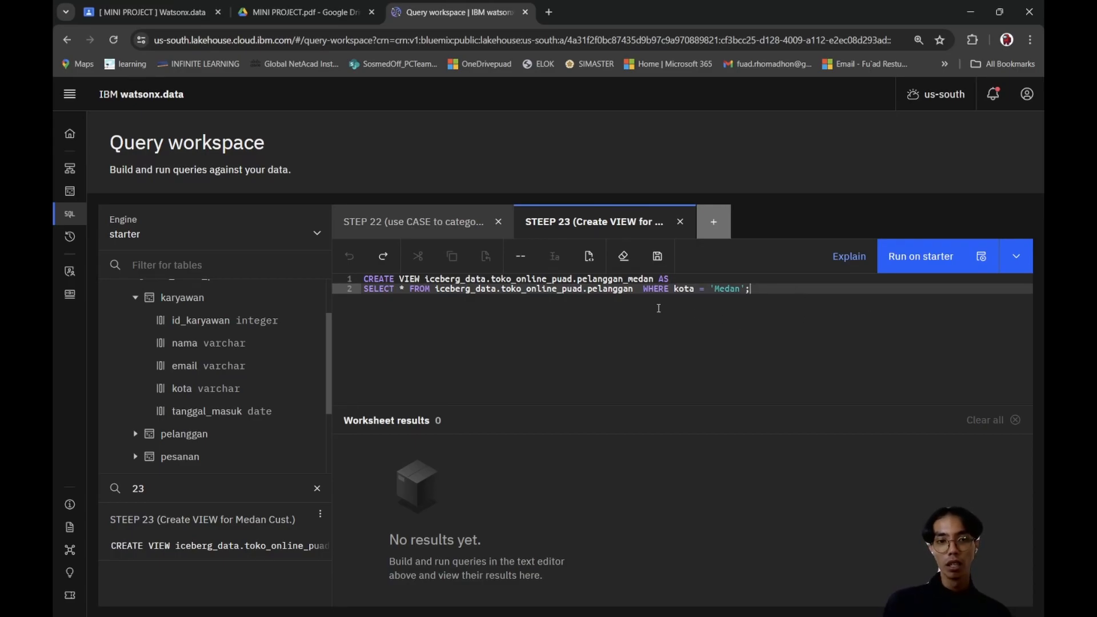
Step: Run the STEEP 23 query creating the pelanggan_medan view on the starter engine and filter the saved worksheets by 24
{"action": "left_click", "coordinate": [903, 256]}
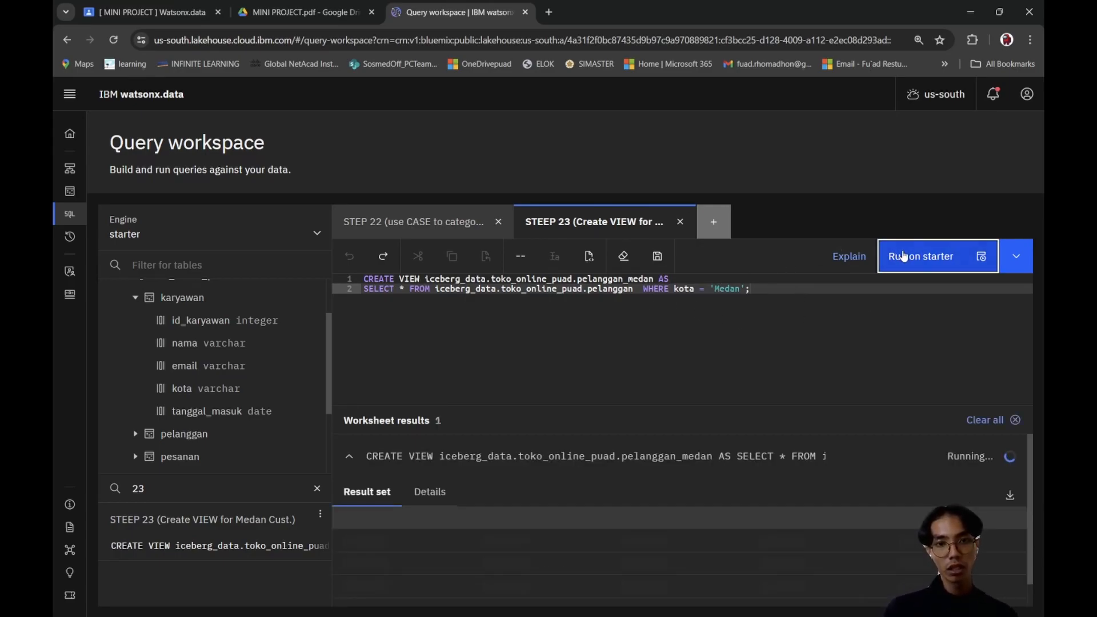
{"action": "left_click", "coordinate": [166, 488]}
{"action": "key", "text": "BackSpace"}
{"action": "type", "text": "4"}
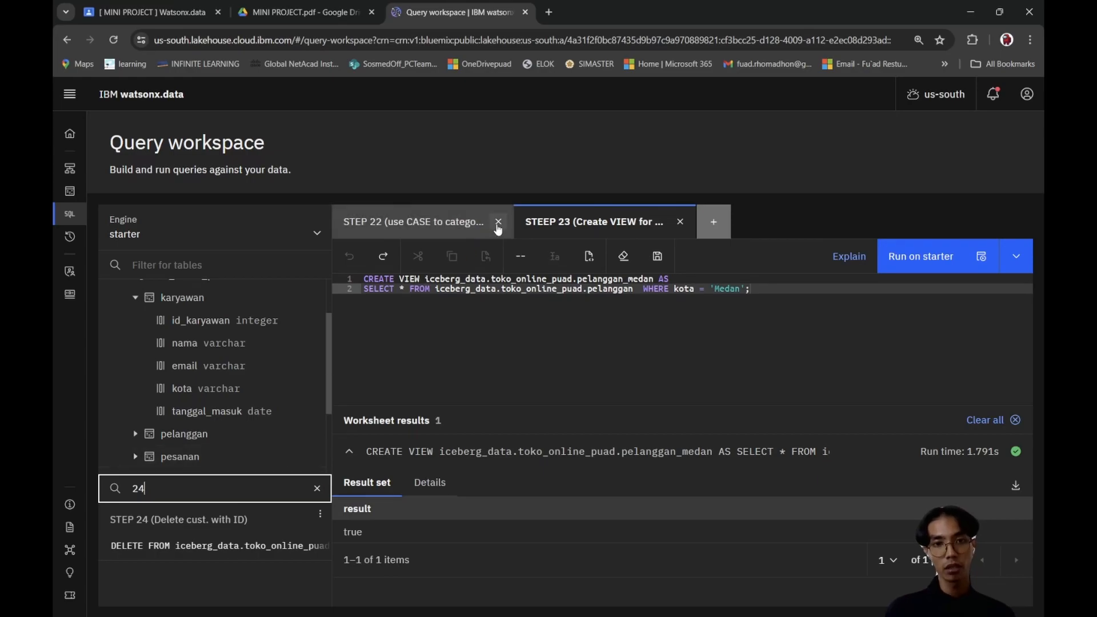
Step: Close the STEP 22 worksheet and open the saved worksheet STEP 24 (Delete cust. with ID)
{"action": "left_click", "coordinate": [498, 222]}
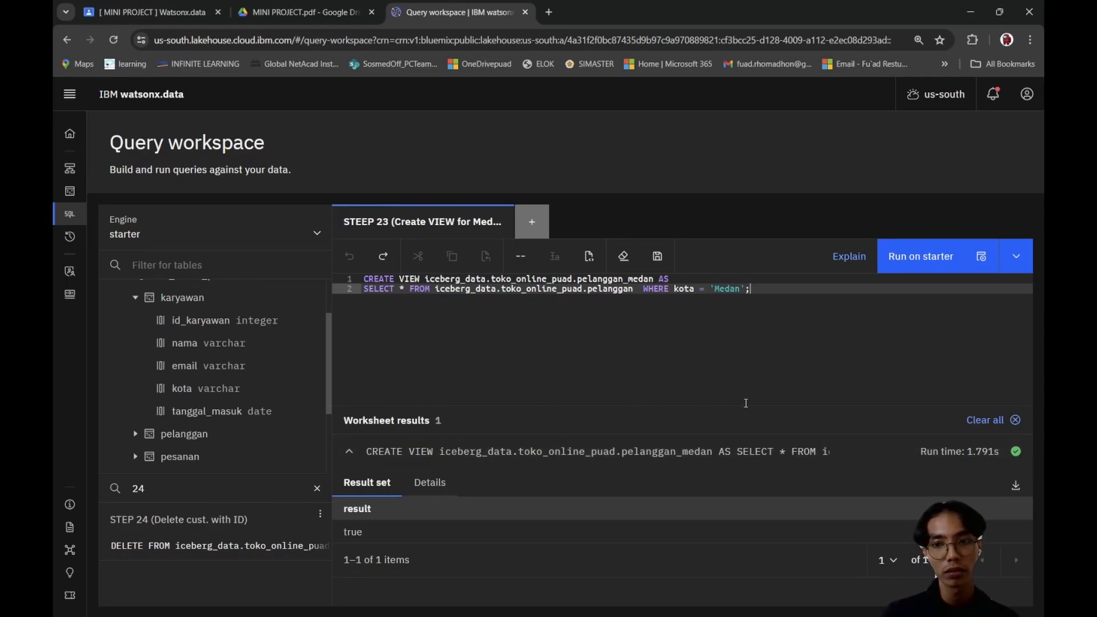
{"action": "left_click", "coordinate": [430, 482]}
{"action": "left_click", "coordinate": [367, 482]}
{"action": "left_click", "coordinate": [194, 518]}
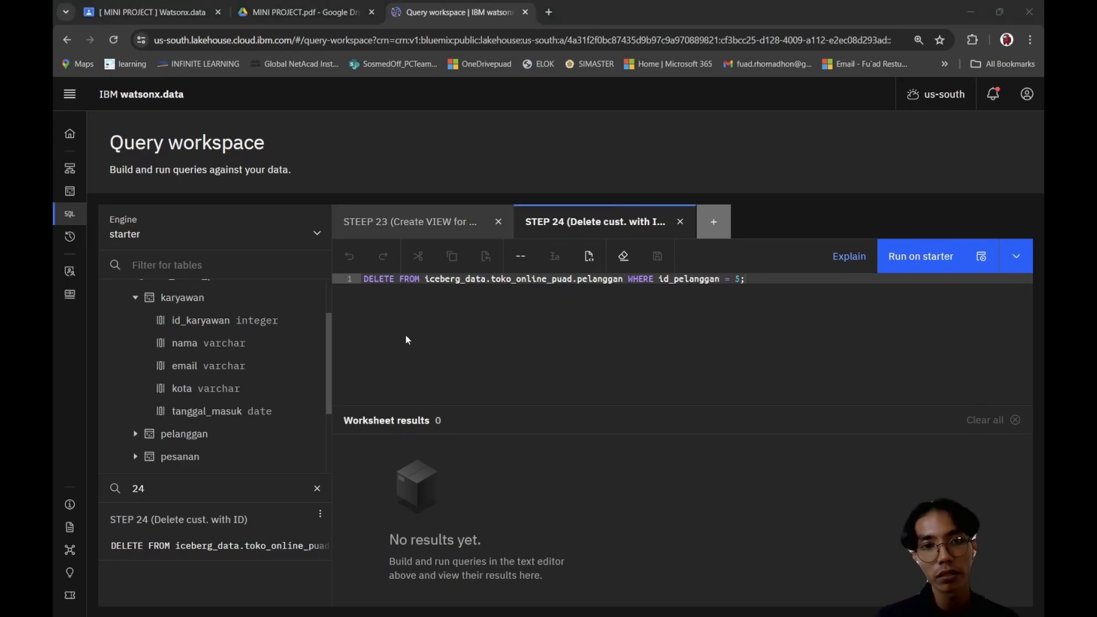
Step: Read the Step 24 instructions on deleting a customer by ID in MINI PROJECT.pdf and return to the query workspace
{"action": "key", "text": "ctrl+shift+Tab"}
{"action": "scroll", "coordinate": [530, 375], "scroll_direction": "down", "scroll_amount": 8}
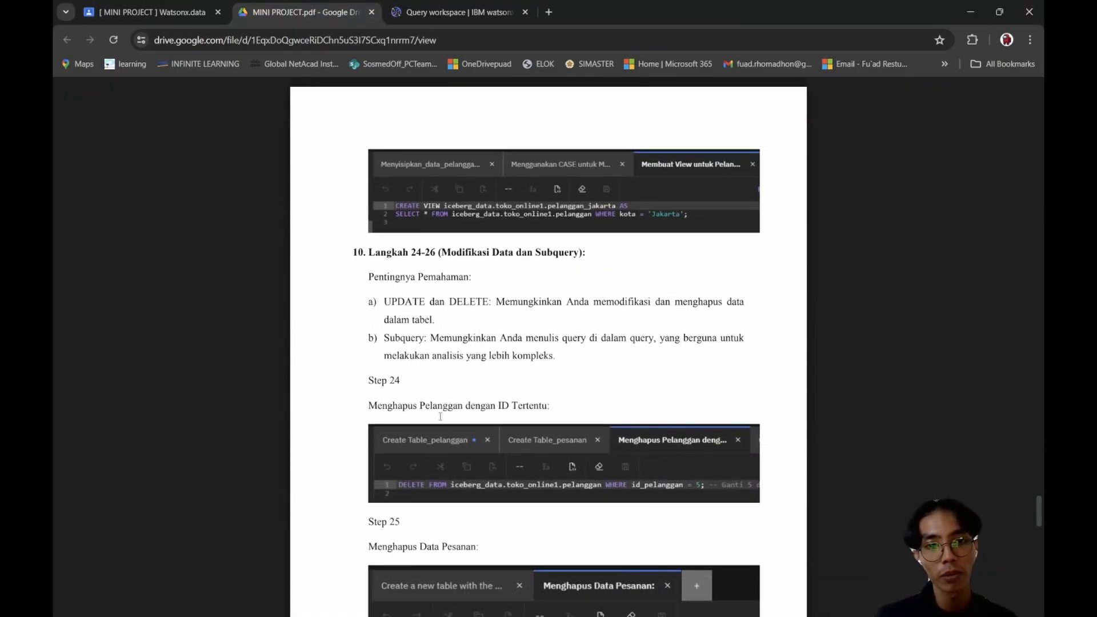
{"action": "key", "text": "alt+Tab"}
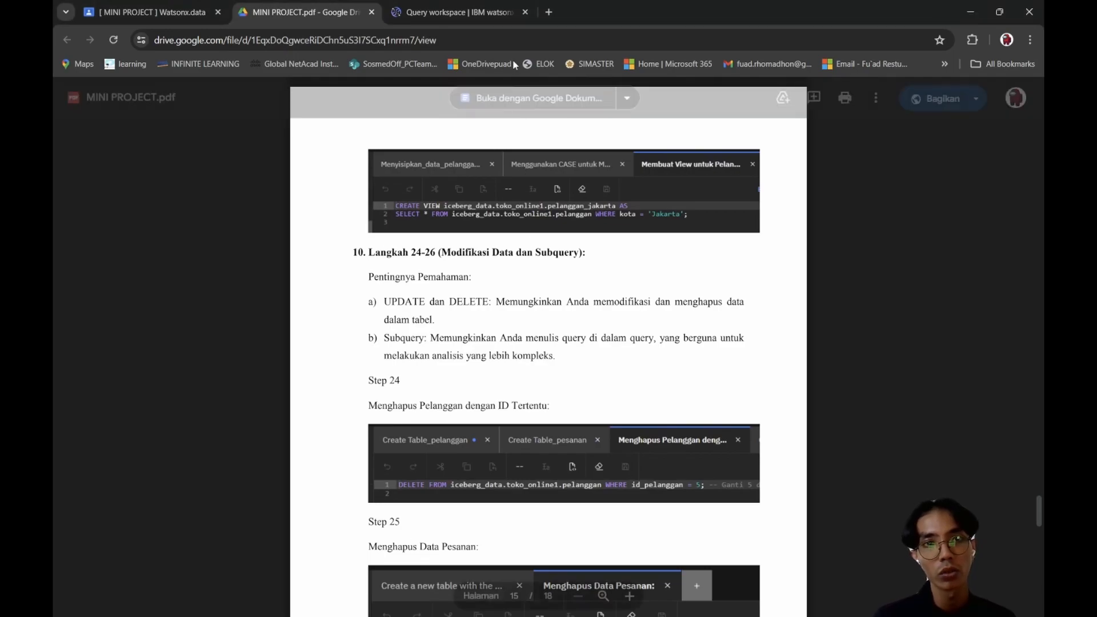
{"action": "left_click", "coordinate": [491, 13]}
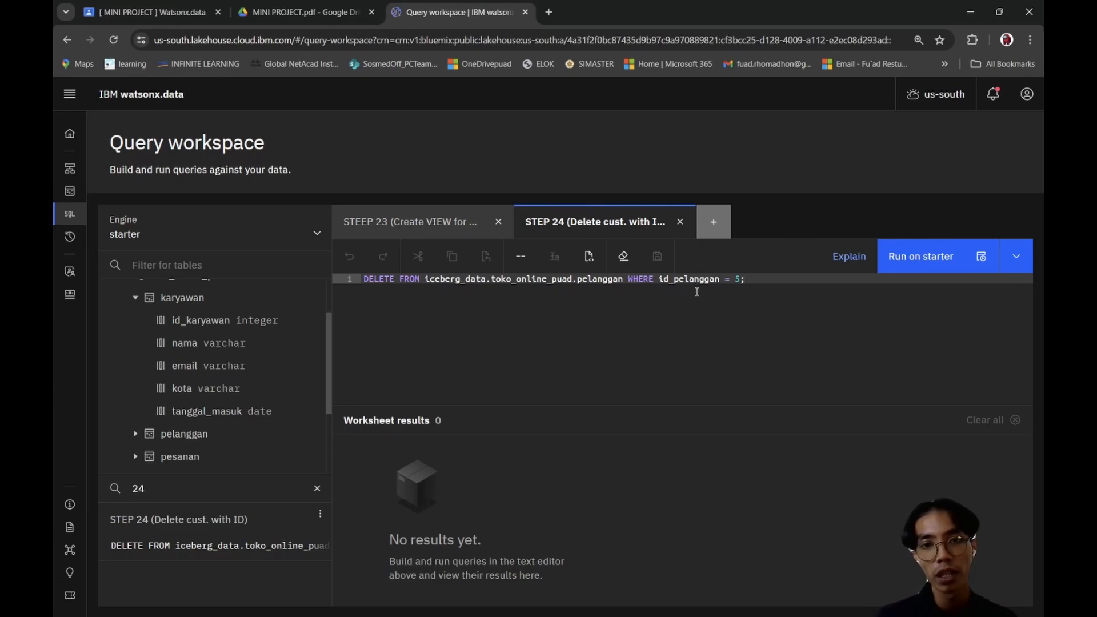
Step: Run the STEP 24 query deleting the pelanggan row with id_pelanggan = 5 and filter the saved worksheets by 25
{"action": "left_click", "coordinate": [898, 257]}
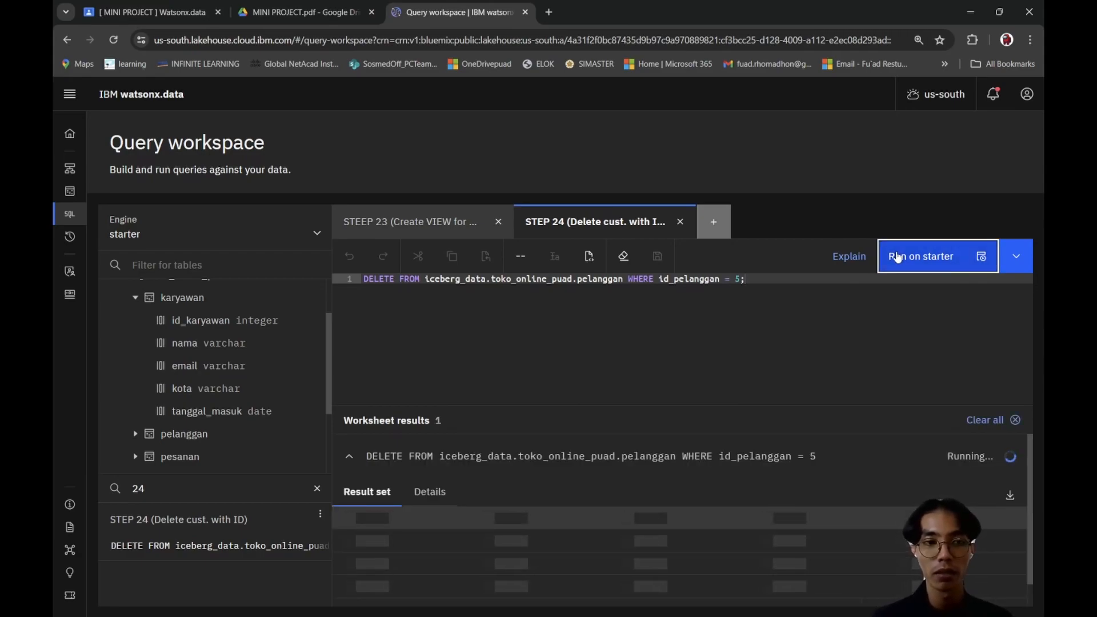
{"action": "left_click", "coordinate": [168, 486]}
{"action": "key", "text": "BackSpace"}
{"action": "type", "text": "5"}
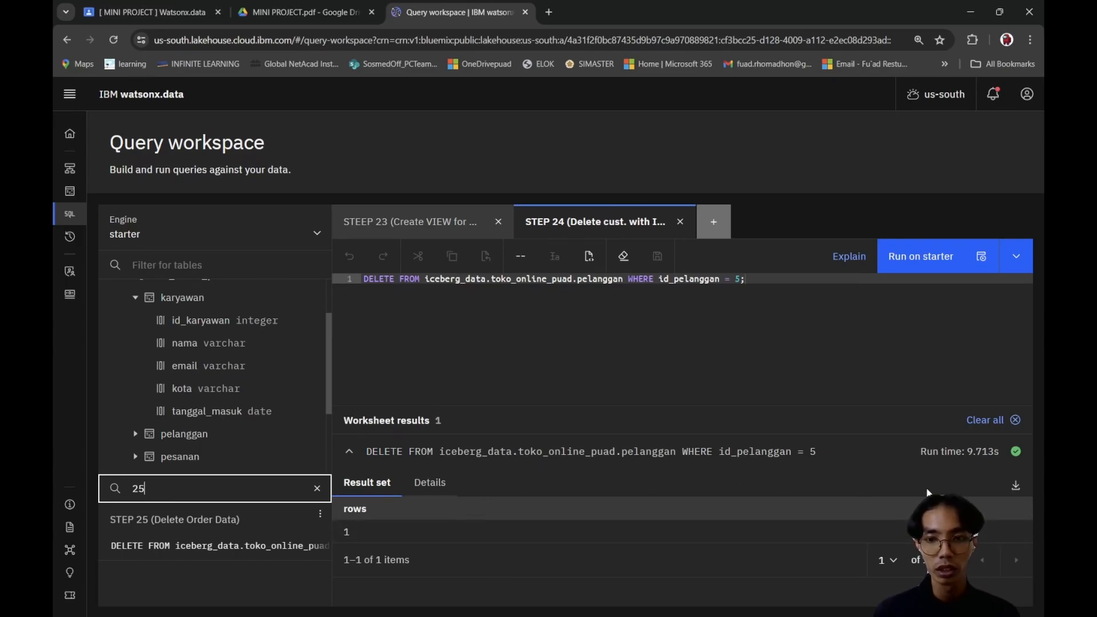
Step: Open the saved worksheet STEP 25 (Delete Order Data) and close the STEP 24 and STEEP 23 worksheets
{"action": "left_click", "coordinate": [662, 324]}
{"action": "left_click", "coordinate": [166, 519]}
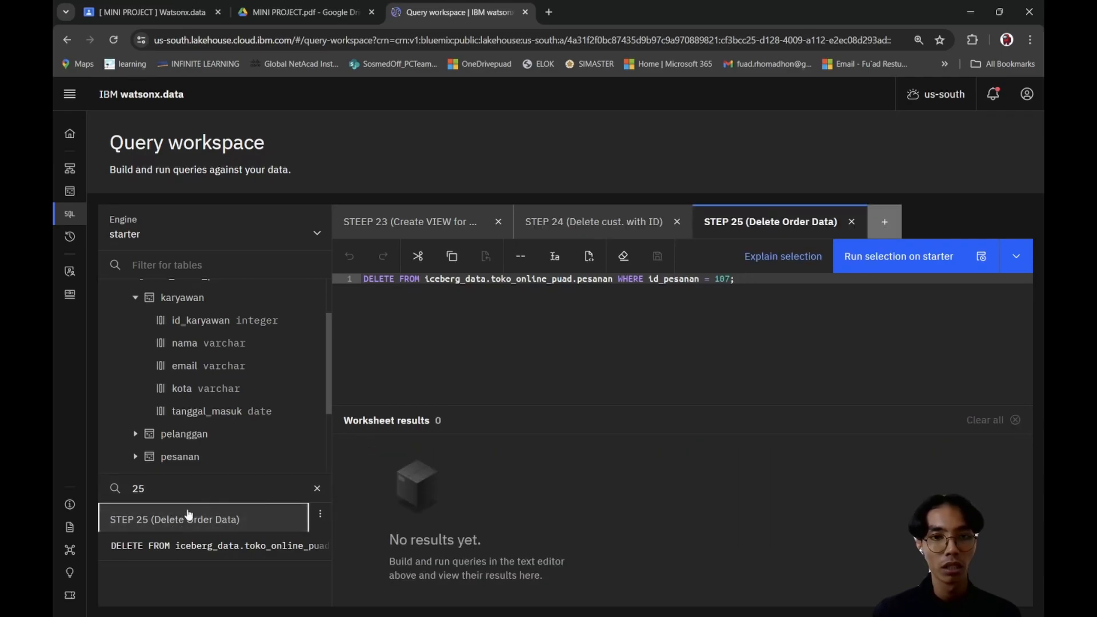
{"action": "left_click", "coordinate": [676, 222]}
{"action": "left_click", "coordinate": [499, 222]}
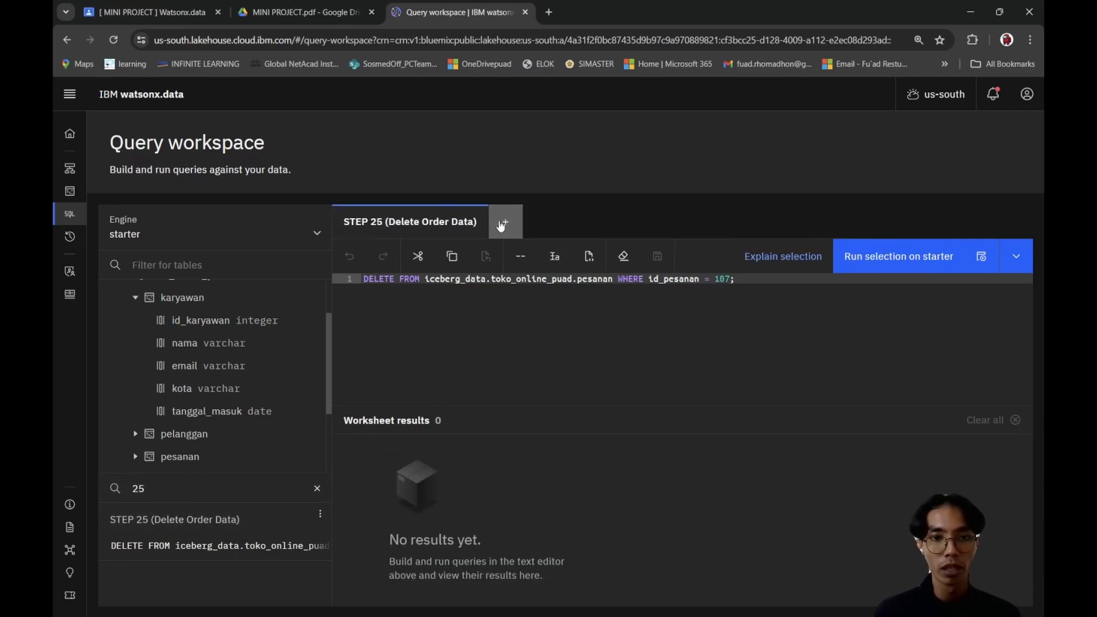
{"action": "left_click", "coordinate": [466, 304]}
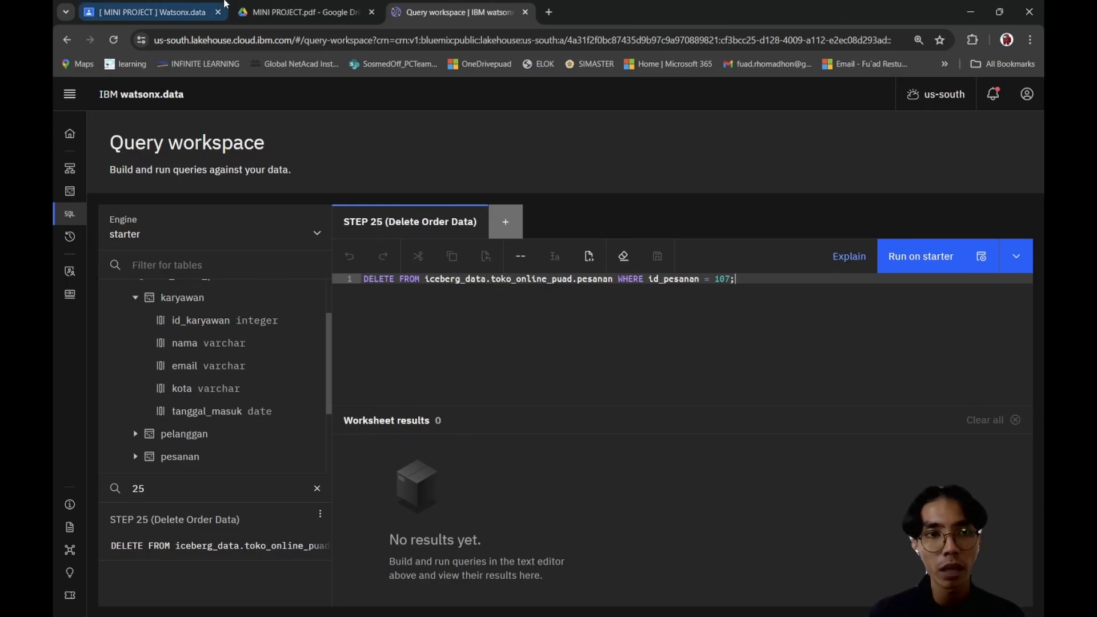
Step: Read the Step 25 instructions on deleting order data in MINI PROJECT.pdf
{"action": "left_click", "coordinate": [302, 12]}
{"action": "scroll", "coordinate": [503, 423], "scroll_direction": "down", "scroll_amount": 3}
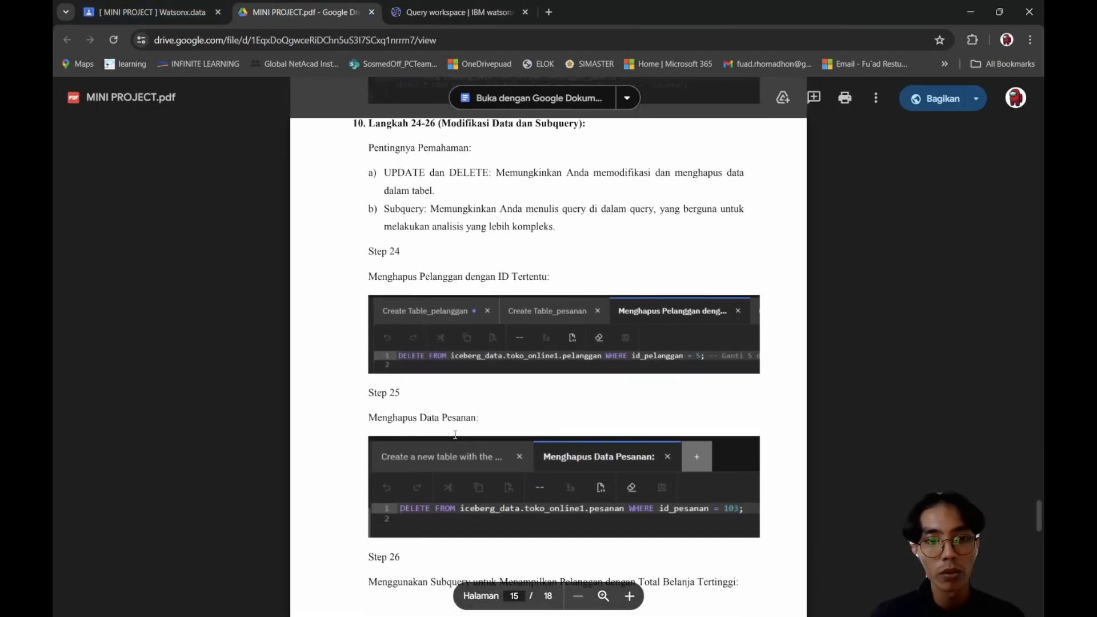
Step: Compare the STEP 25 worksheet with the instructions in MINI PROJECT.pdf and run its query deleting one order from toko_online_puad.pesanan
{"action": "left_click", "coordinate": [421, 4]}
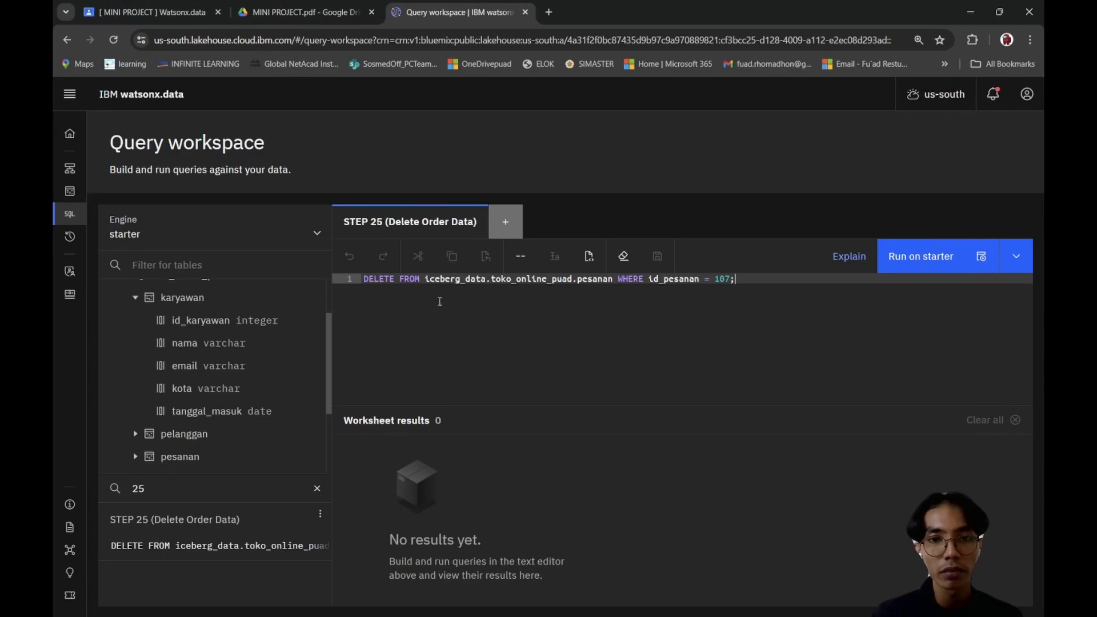
{"action": "left_click", "coordinate": [317, 6]}
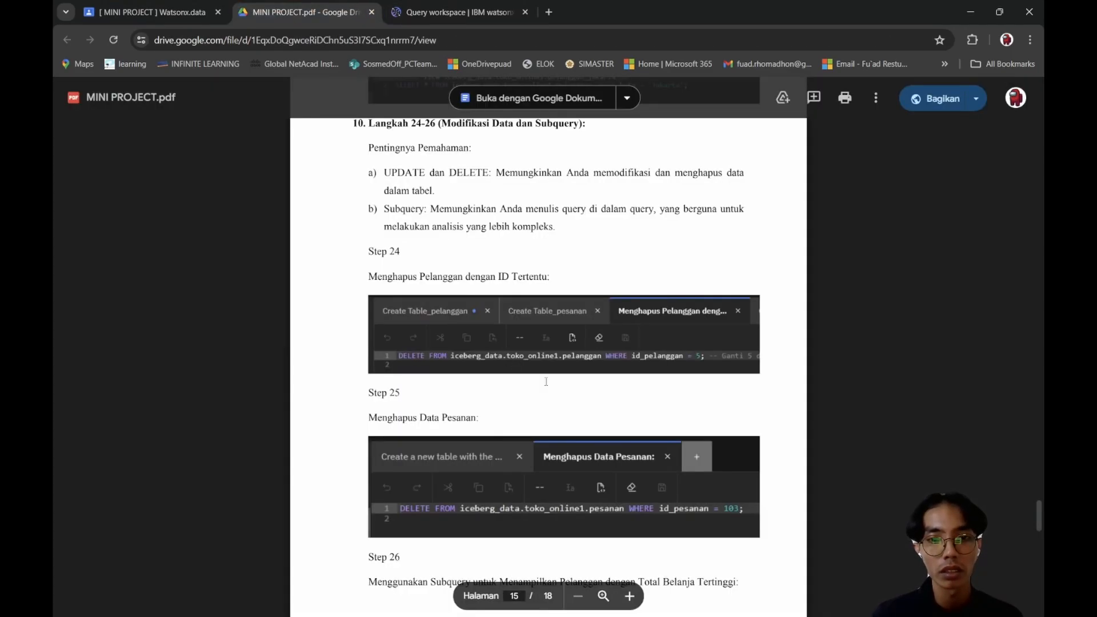
{"action": "scroll", "coordinate": [545, 463], "scroll_direction": "down", "scroll_amount": 2}
{"action": "left_click", "coordinate": [491, 8]}
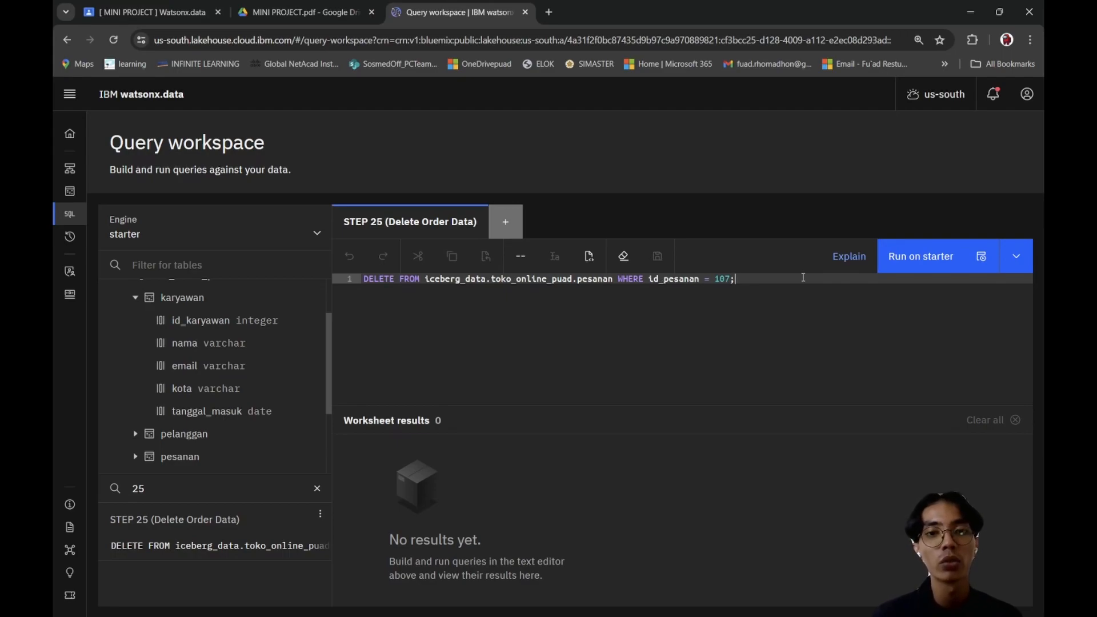
{"action": "left_click", "coordinate": [916, 260]}
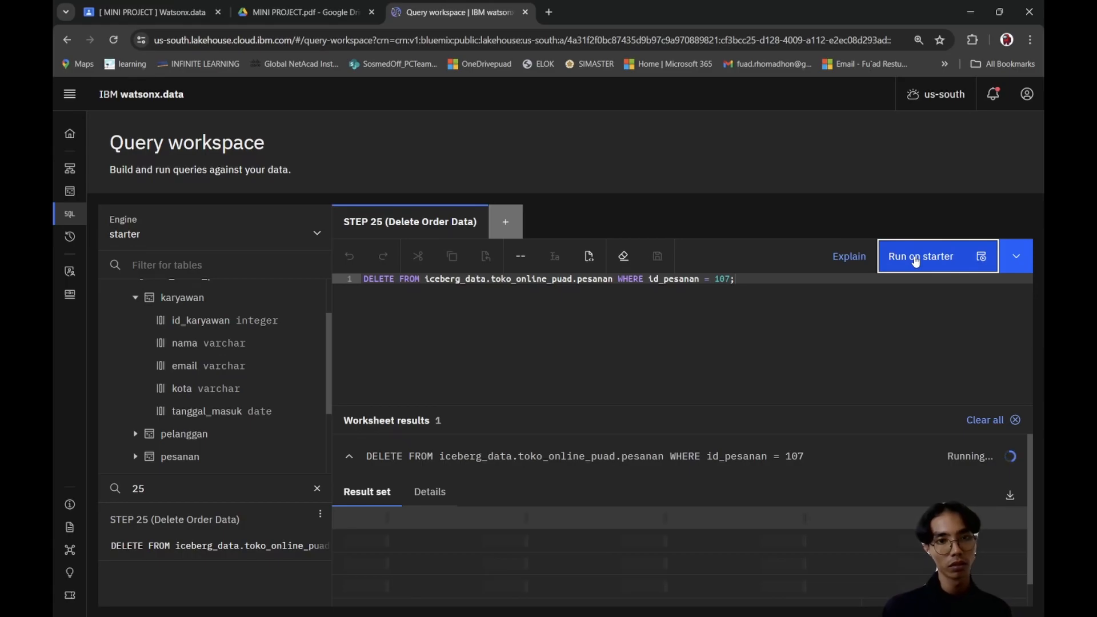
Step: Filter the saved worksheets by 26 while the STEP 25 query runs
{"action": "double_click", "coordinate": [180, 490]}
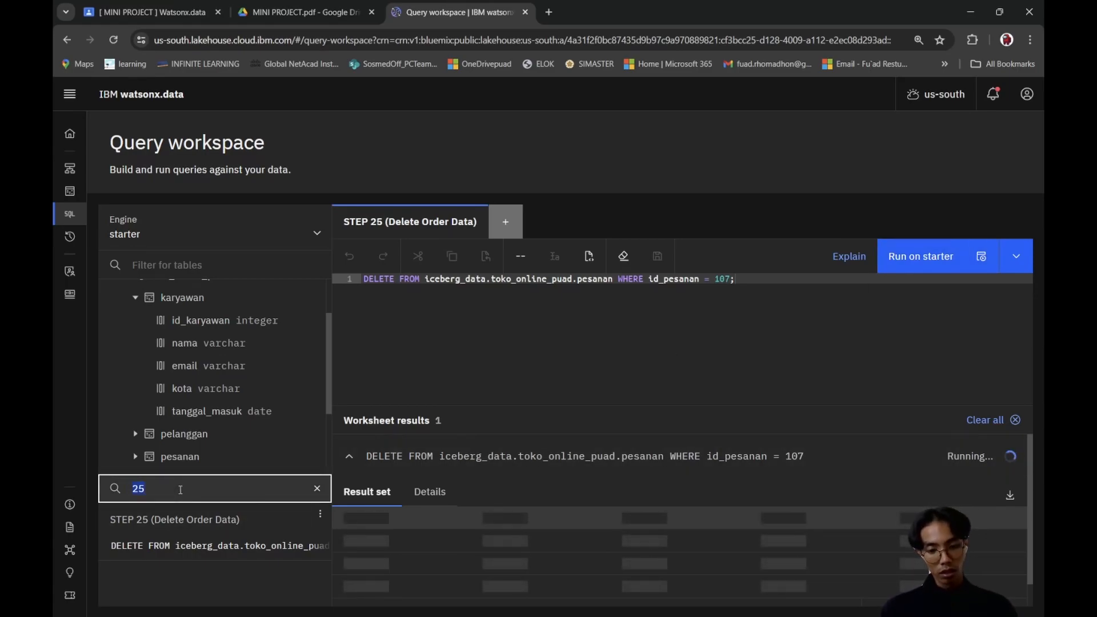
{"action": "key", "text": "BackSpace"}
{"action": "type", "text": "26"}
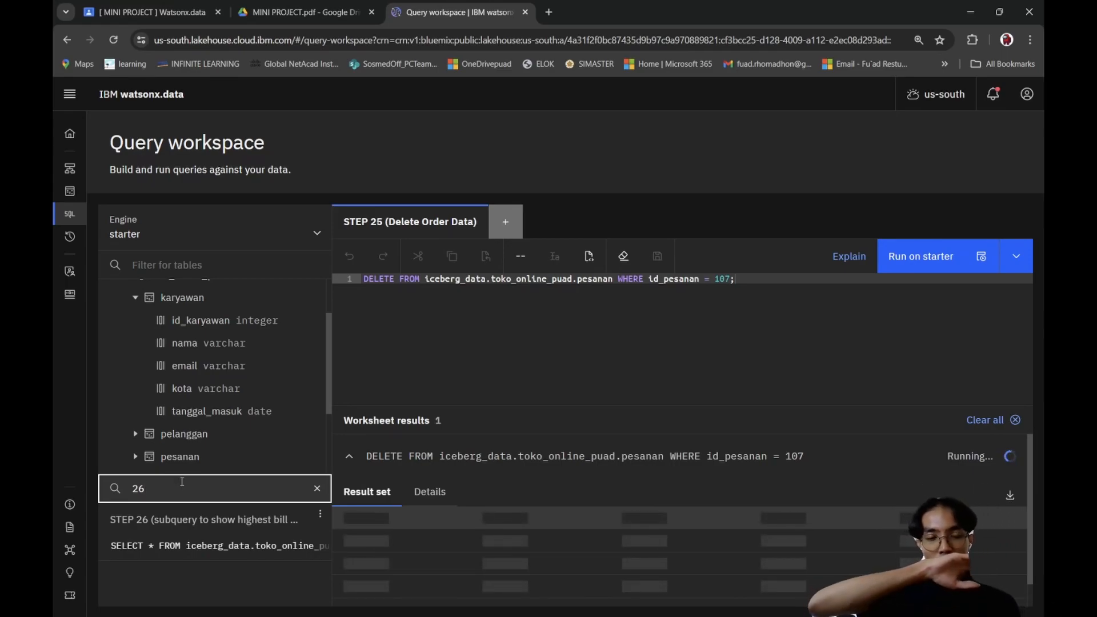
{"action": "key", "text": "alt+Tab"}
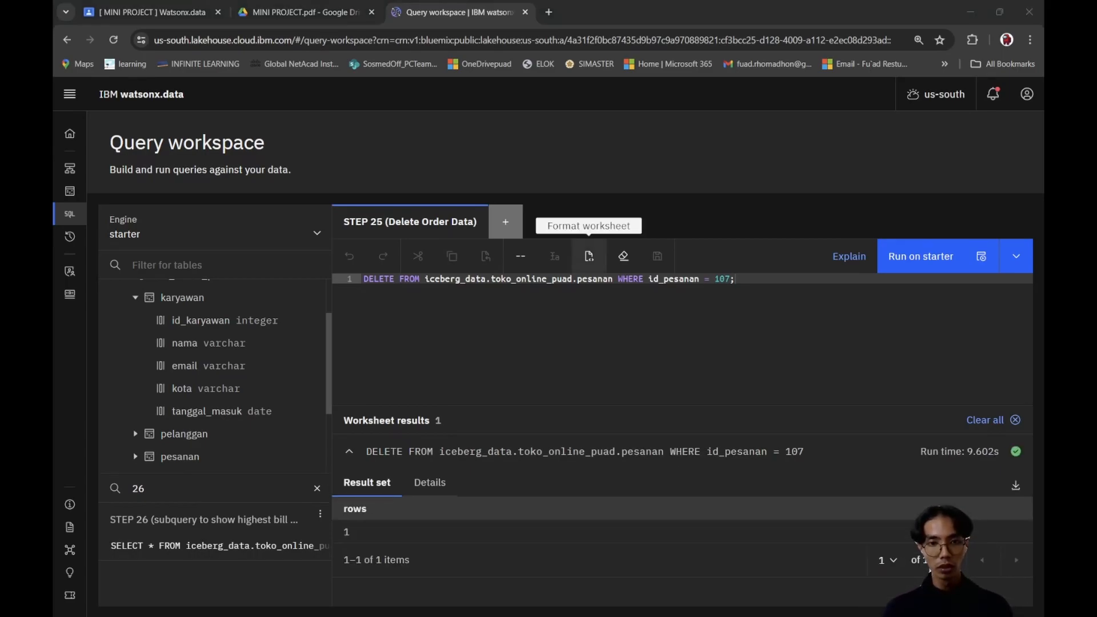
{"action": "key", "text": "alt+Tab"}
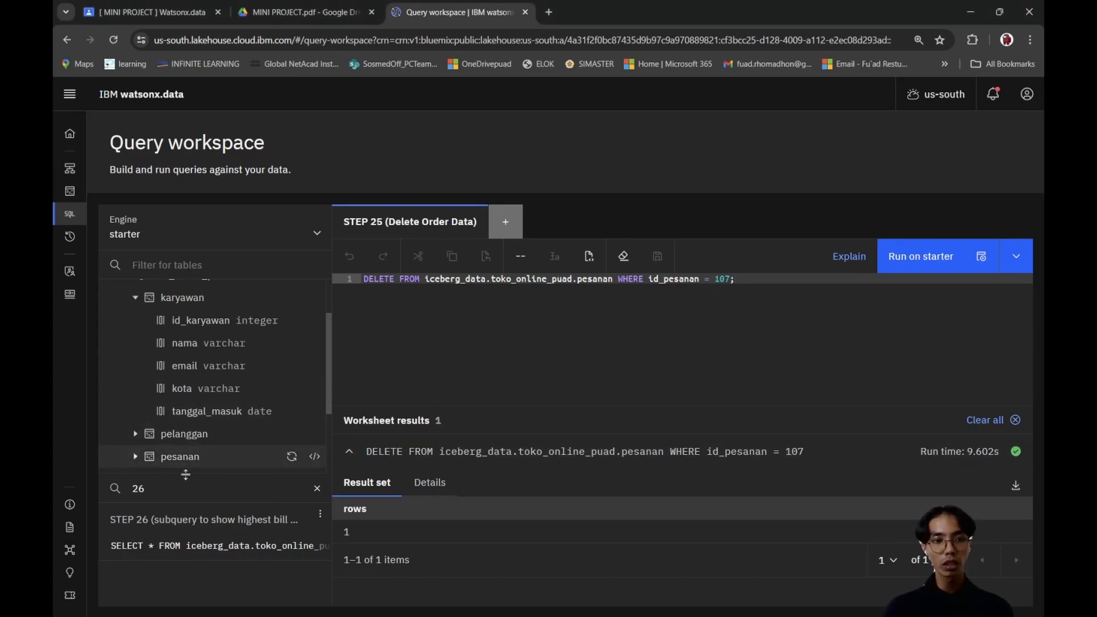
Step: Open the saved worksheet STEP 26 (subquery to show highest bill) and close the STEP 25 (Delete Order Data) worksheet
{"action": "left_click", "coordinate": [177, 483]}
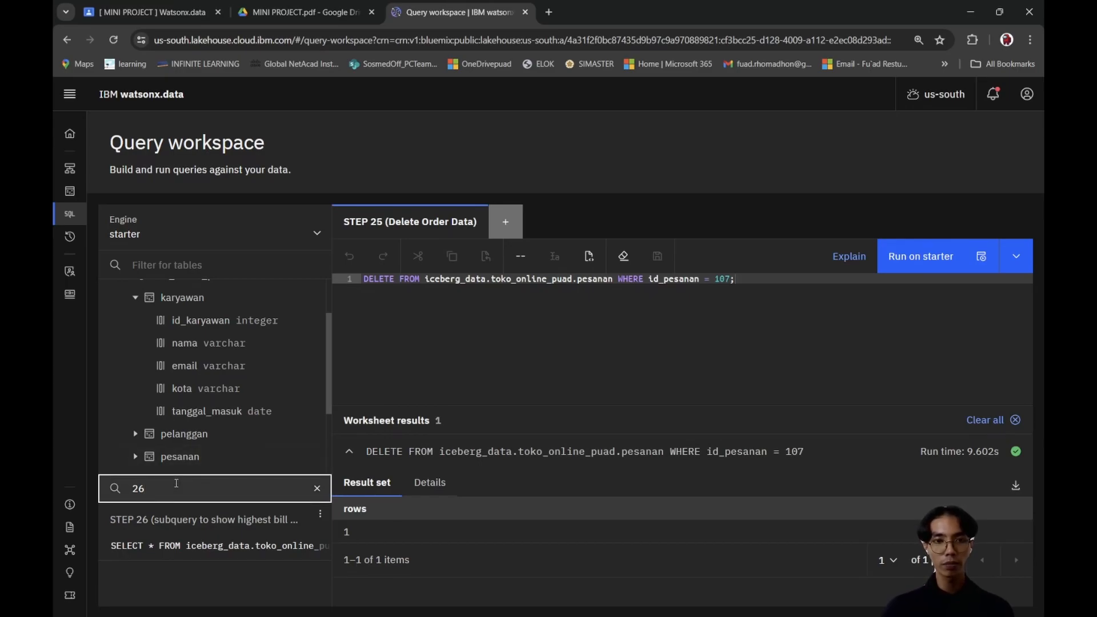
{"action": "left_click", "coordinate": [221, 519]}
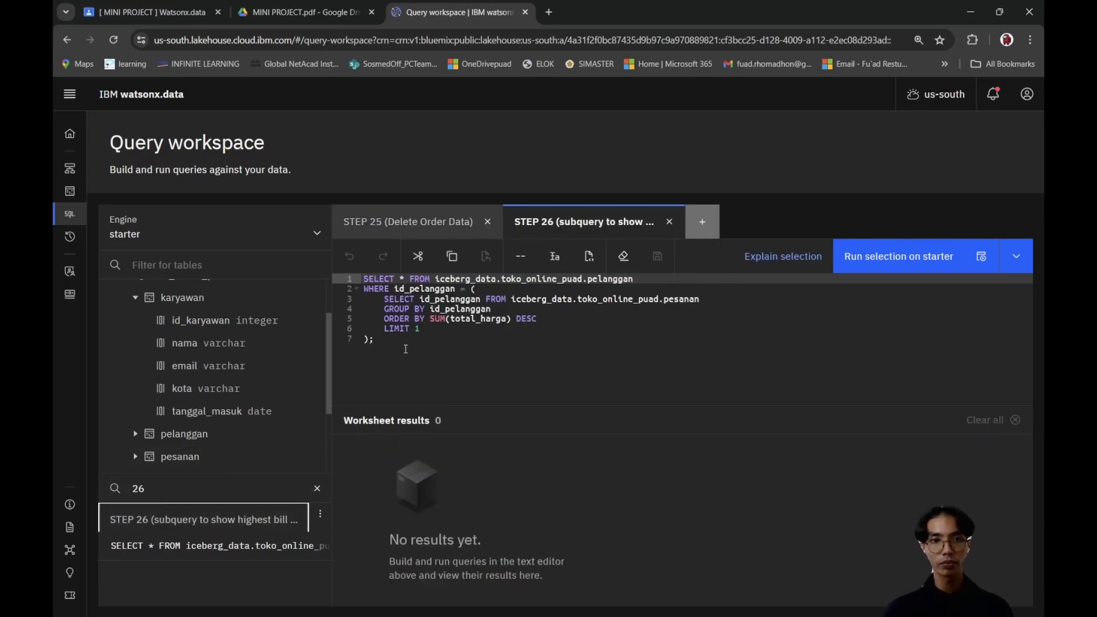
{"action": "left_click", "coordinate": [483, 221]}
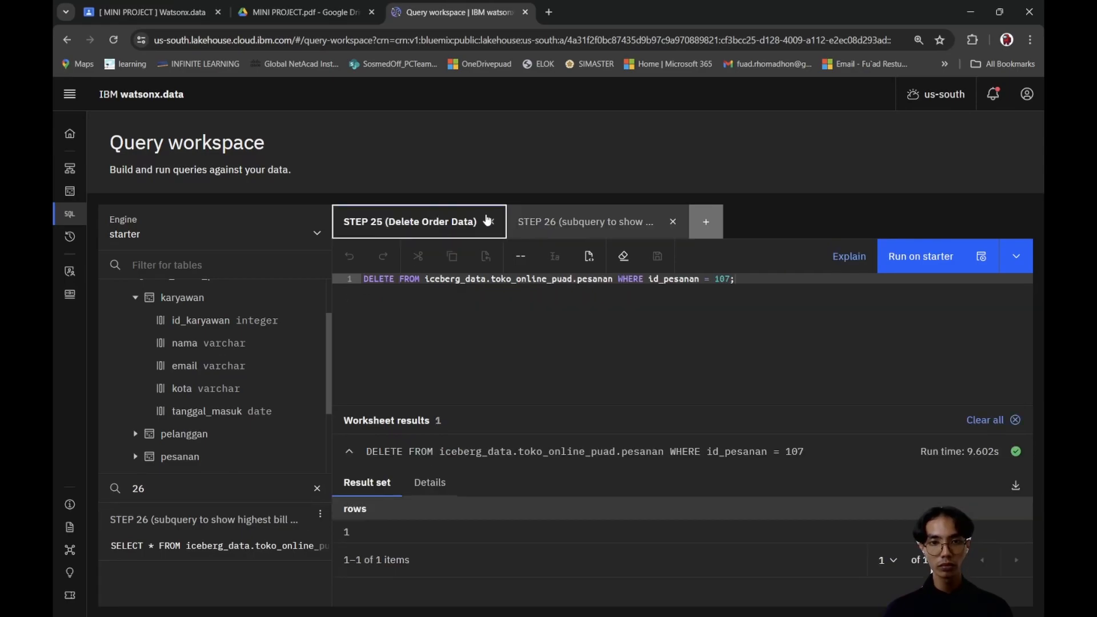
{"action": "left_click", "coordinate": [591, 222]}
{"action": "left_click", "coordinate": [491, 222]}
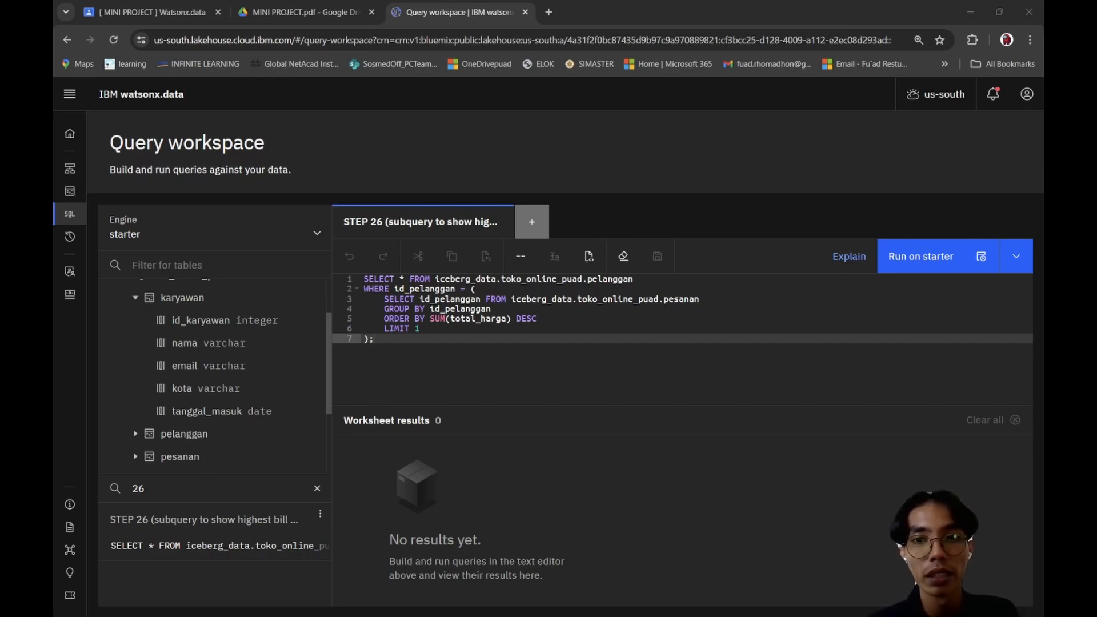
{"action": "left_click", "coordinate": [514, 337]}
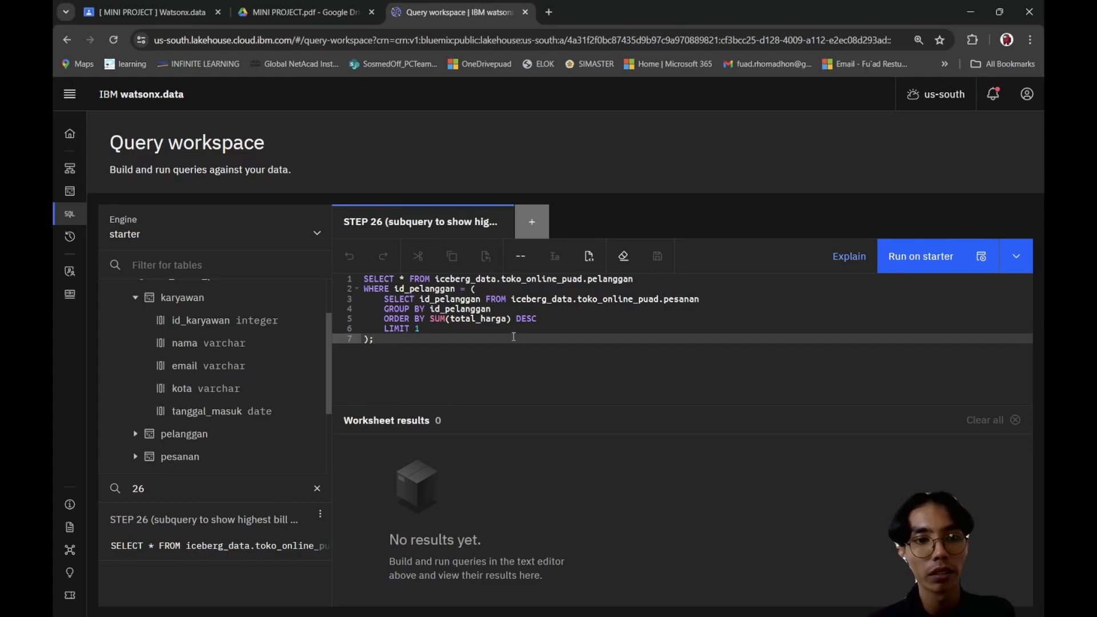
Step: Read the Step 26 instructions on using a subquery to show the customer with the highest total spending in MINI PROJECT.pdf
{"action": "left_click", "coordinate": [299, 8]}
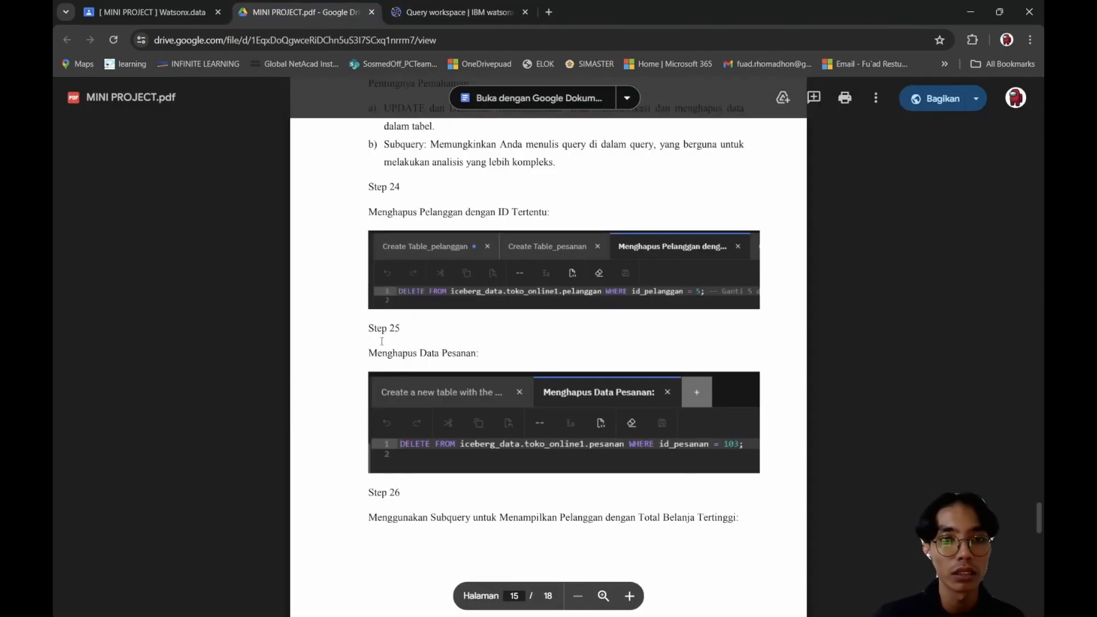
{"action": "scroll", "coordinate": [462, 385], "scroll_direction": "down", "scroll_amount": 3}
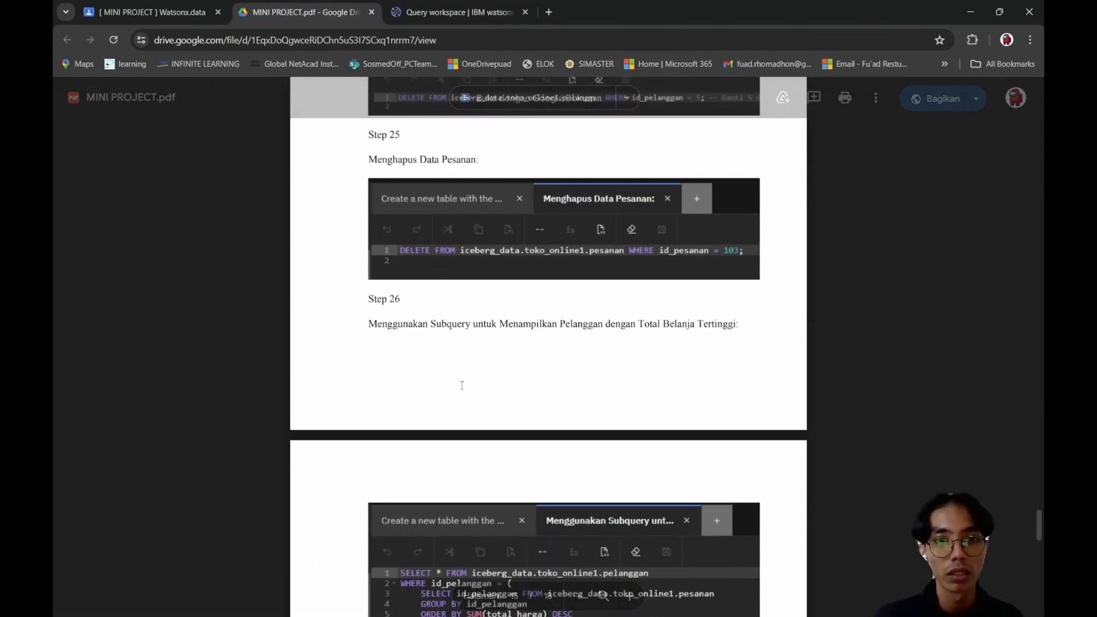
{"action": "scroll", "coordinate": [462, 386], "scroll_direction": "down", "scroll_amount": 1}
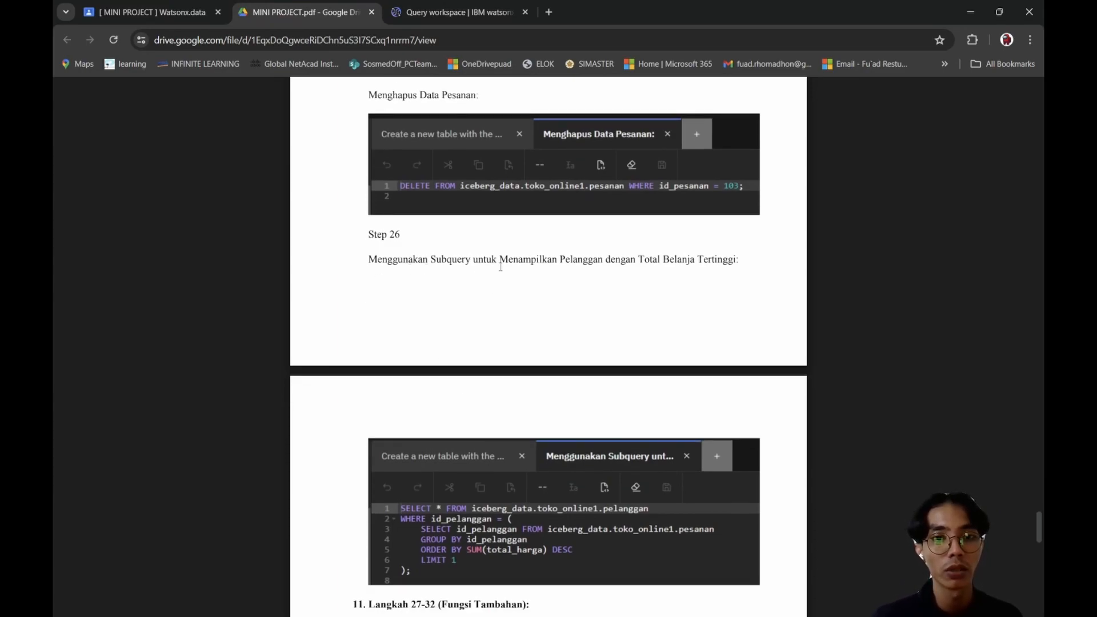
{"action": "scroll", "coordinate": [516, 262], "scroll_direction": "down", "scroll_amount": 1}
{"action": "scroll", "coordinate": [517, 260], "scroll_direction": "down", "scroll_amount": 1}
{"action": "scroll", "coordinate": [517, 259], "scroll_direction": "up", "scroll_amount": 1}
{"action": "scroll", "coordinate": [517, 259], "scroll_direction": "up", "scroll_amount": 1}
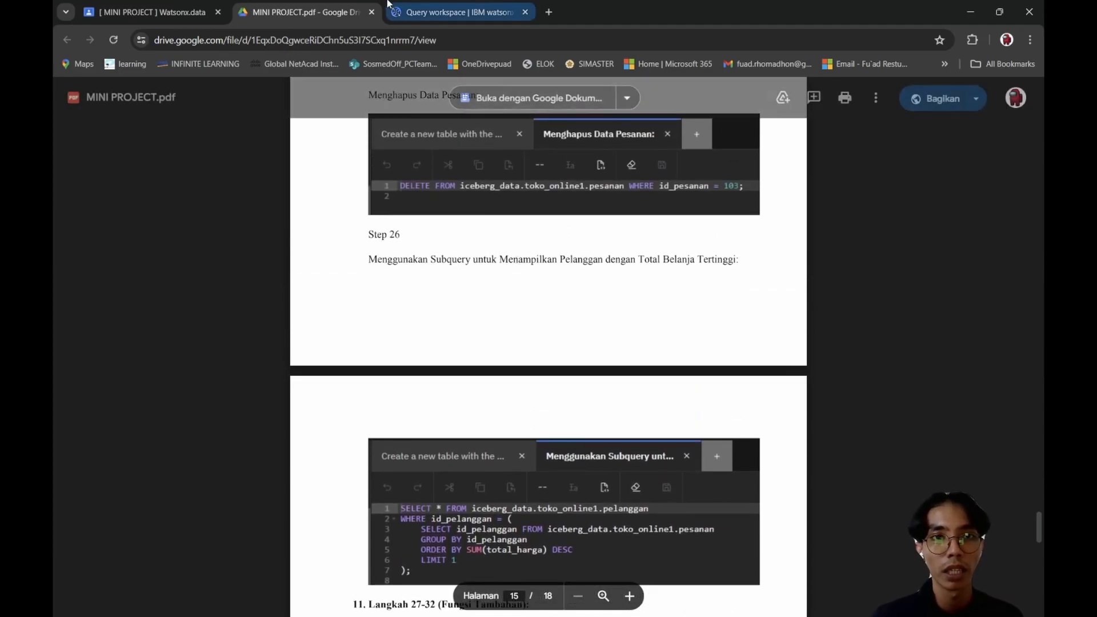
Step: Return to the query workspace and run the STEP 26 subquery selecting the pelanggan row with the highest summed total_harga
{"action": "left_click", "coordinate": [458, 12]}
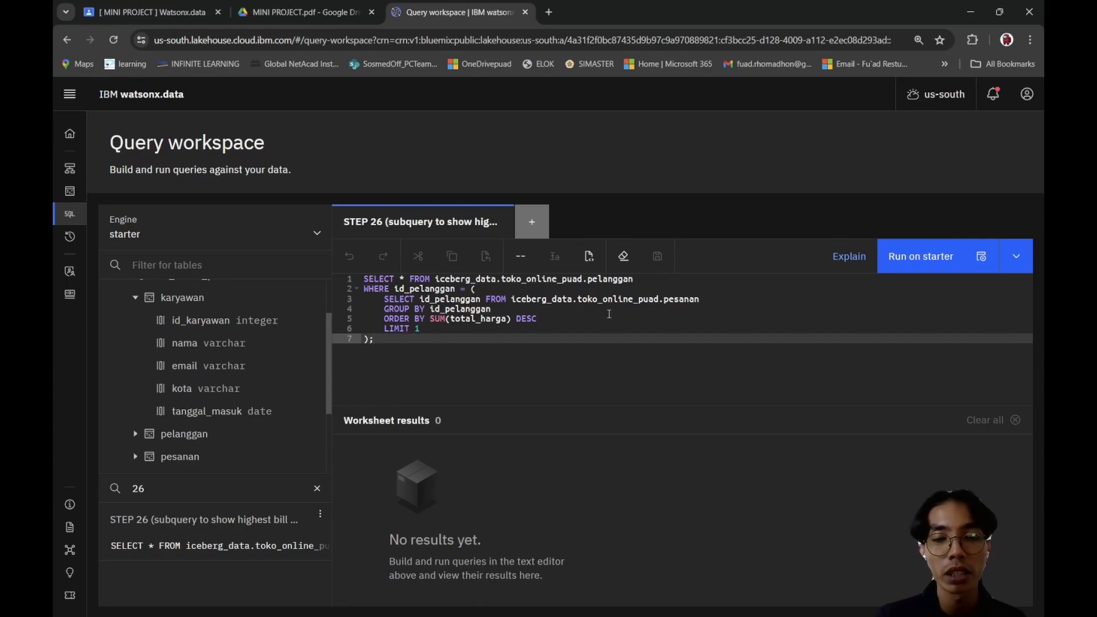
{"action": "left_click", "coordinate": [925, 267]}
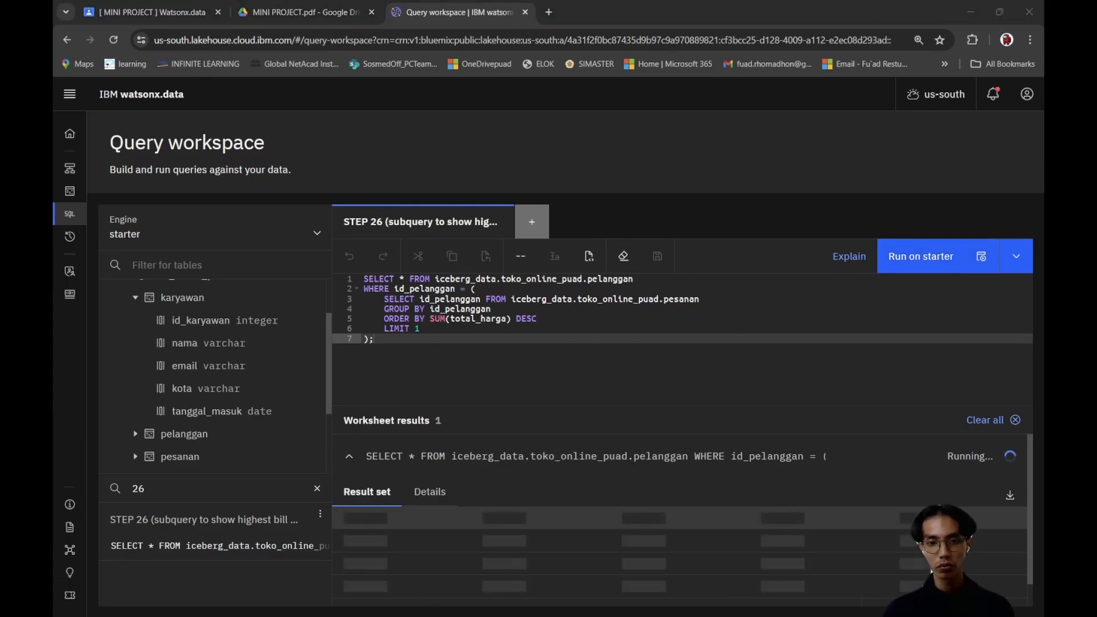
{"action": "key", "text": "alt+Tab"}
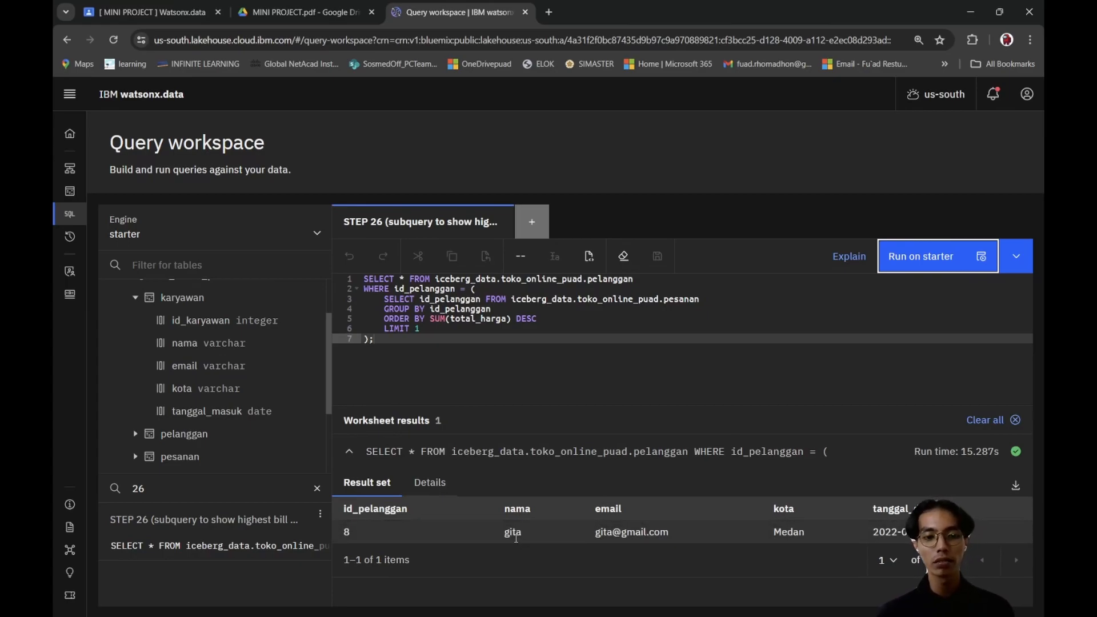
{"action": "left_click", "coordinate": [491, 358]}
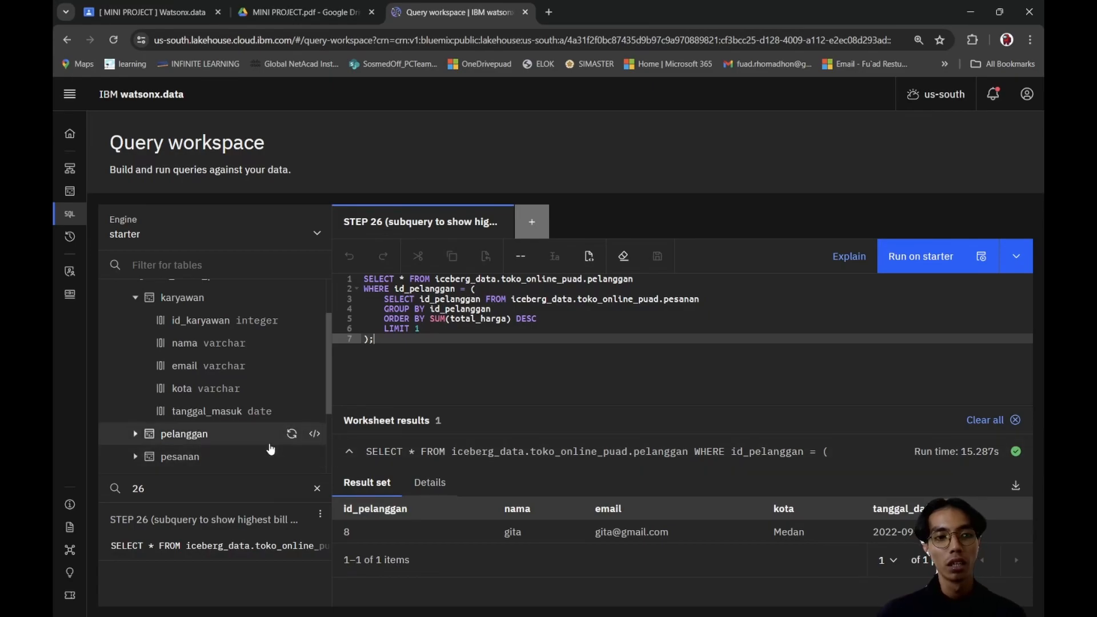
Step: Filter the saved worksheets by 27 and open STEP 27 (math func to count disc)
{"action": "left_click", "coordinate": [220, 480]}
{"action": "key", "text": "BackSpace"}
{"action": "type", "text": "7"}
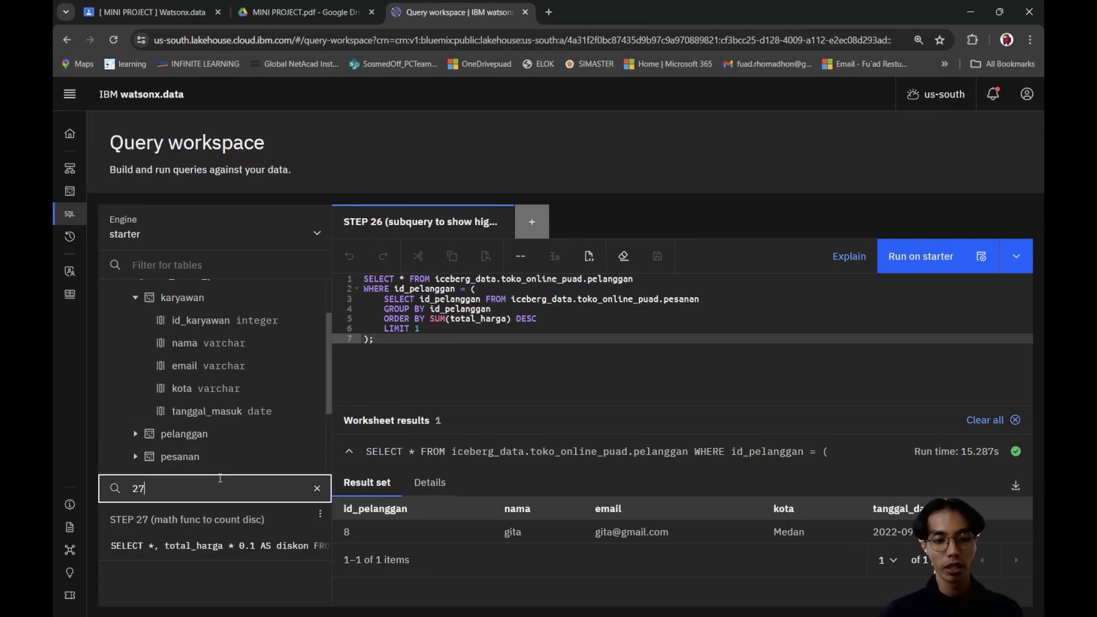
{"action": "left_click", "coordinate": [177, 520]}
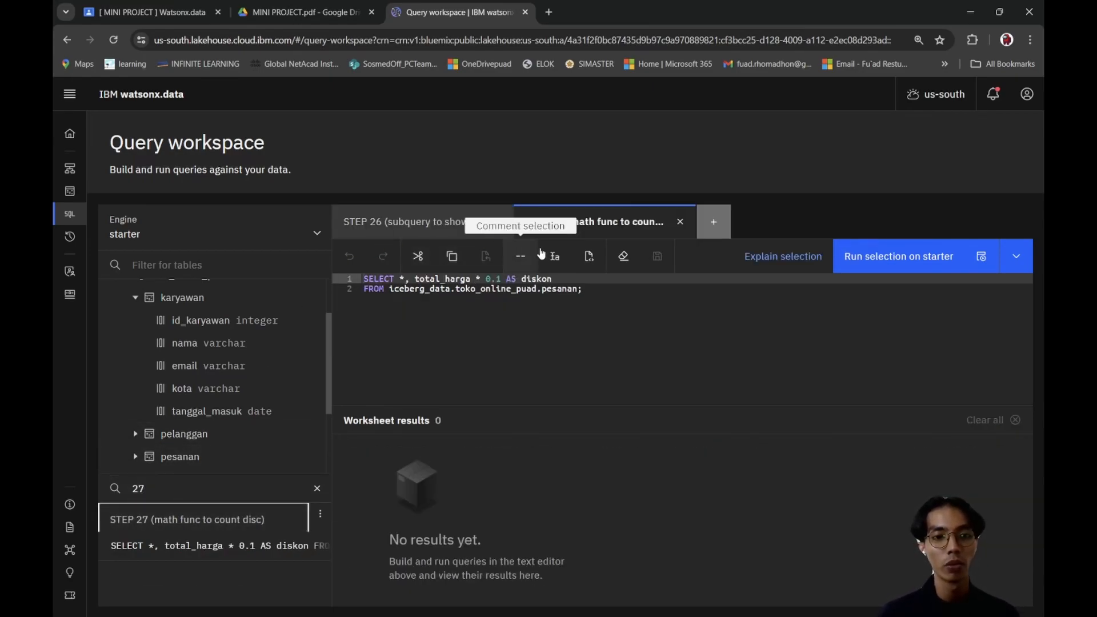
Step: Run the STEP 27 query calculating total_harga * 0.1 AS diskon for all rows of toko_online_puad.pesanan
{"action": "left_click", "coordinate": [624, 220]}
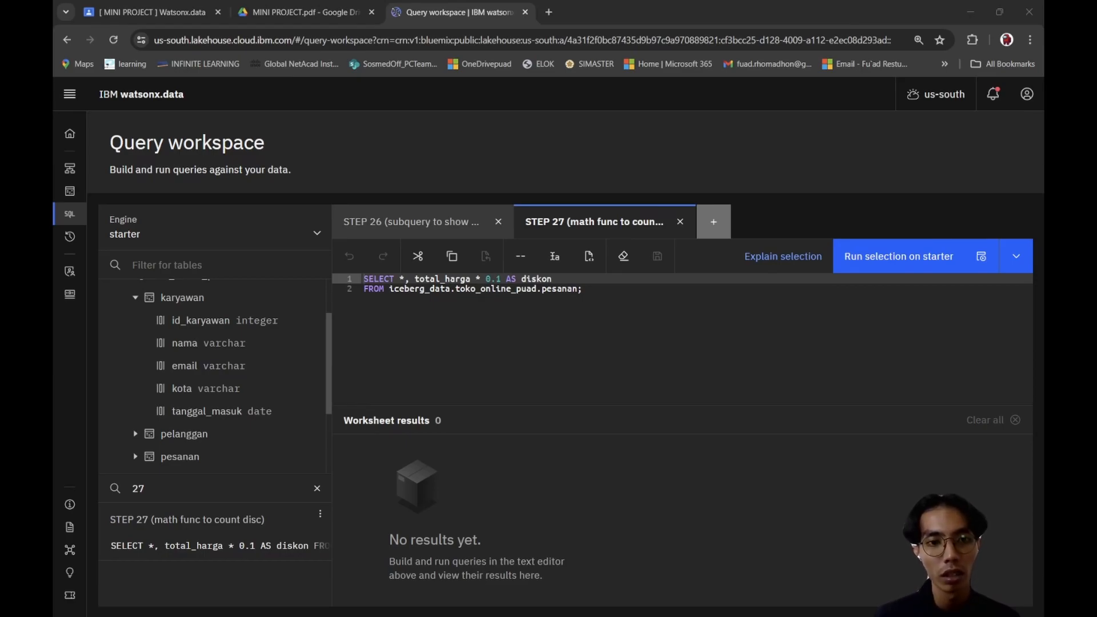
{"action": "left_click", "coordinate": [610, 307]}
{"action": "left_click", "coordinate": [607, 218]}
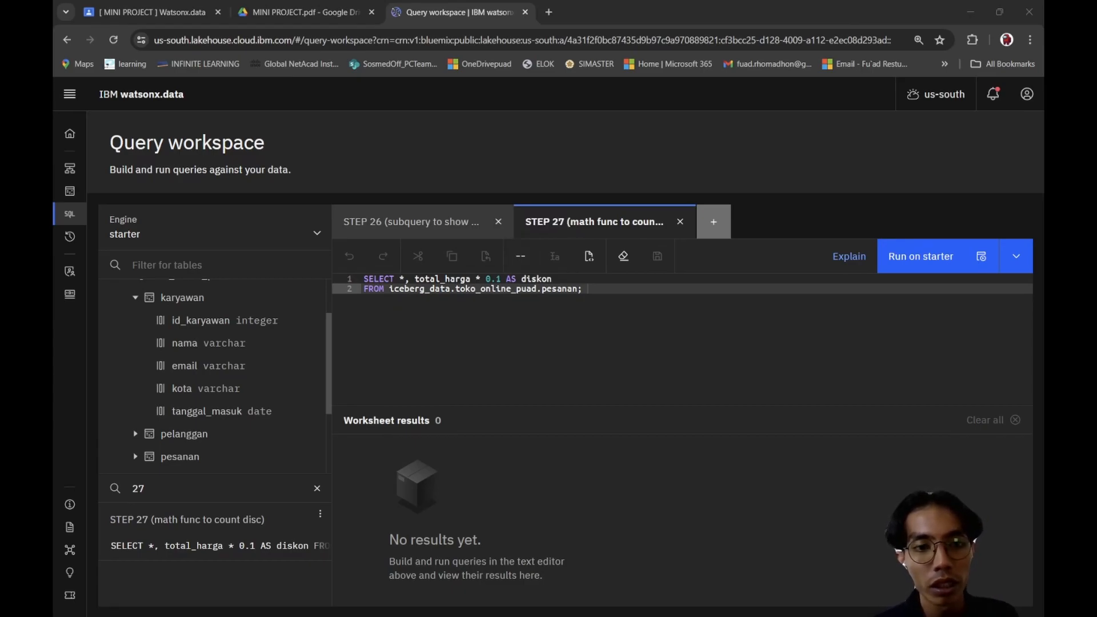
{"action": "left_click", "coordinate": [616, 321]}
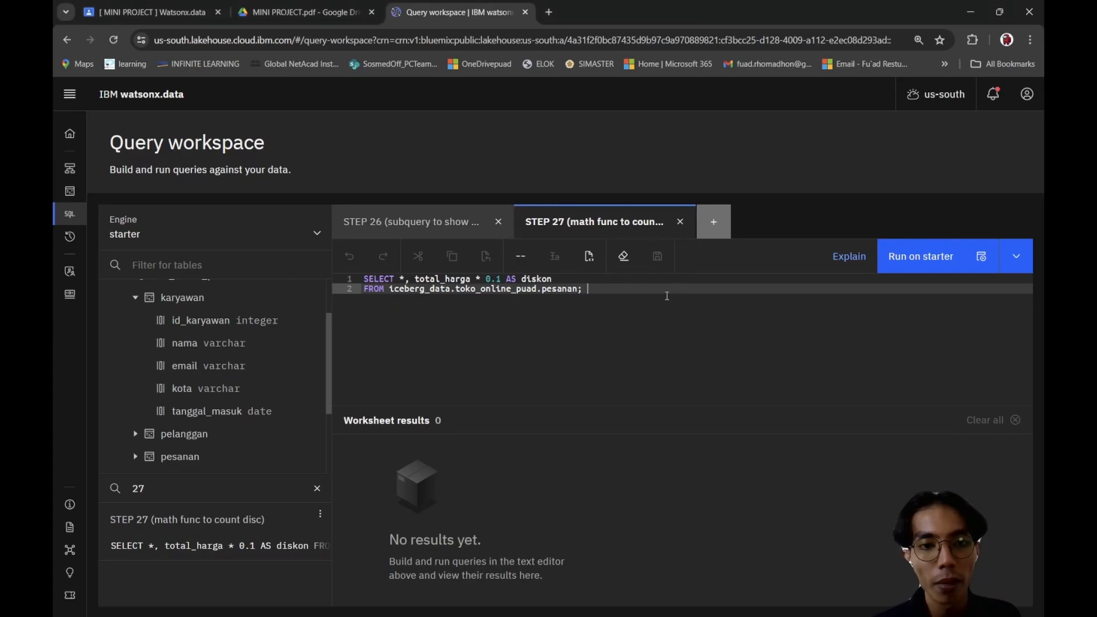
{"action": "left_click", "coordinate": [926, 268]}
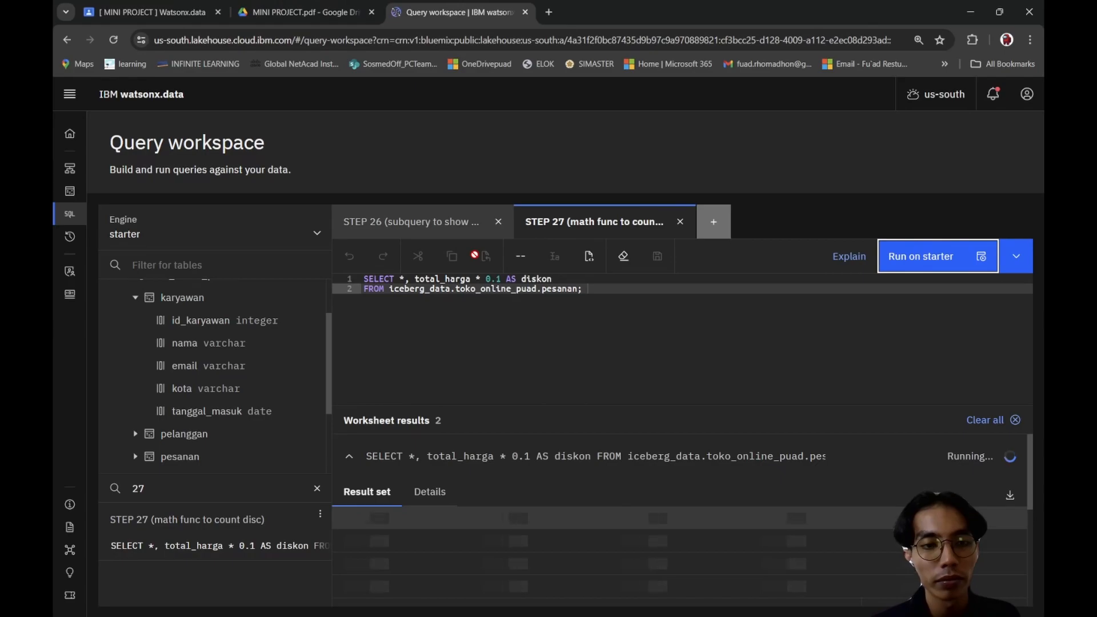
Step: Read the Step 27 instructions on calculating a discount with a math function in MINI PROJECT.pdf and return to the query workspace
{"action": "left_click", "coordinate": [302, 12]}
{"action": "scroll", "coordinate": [449, 348], "scroll_direction": "down", "scroll_amount": 4}
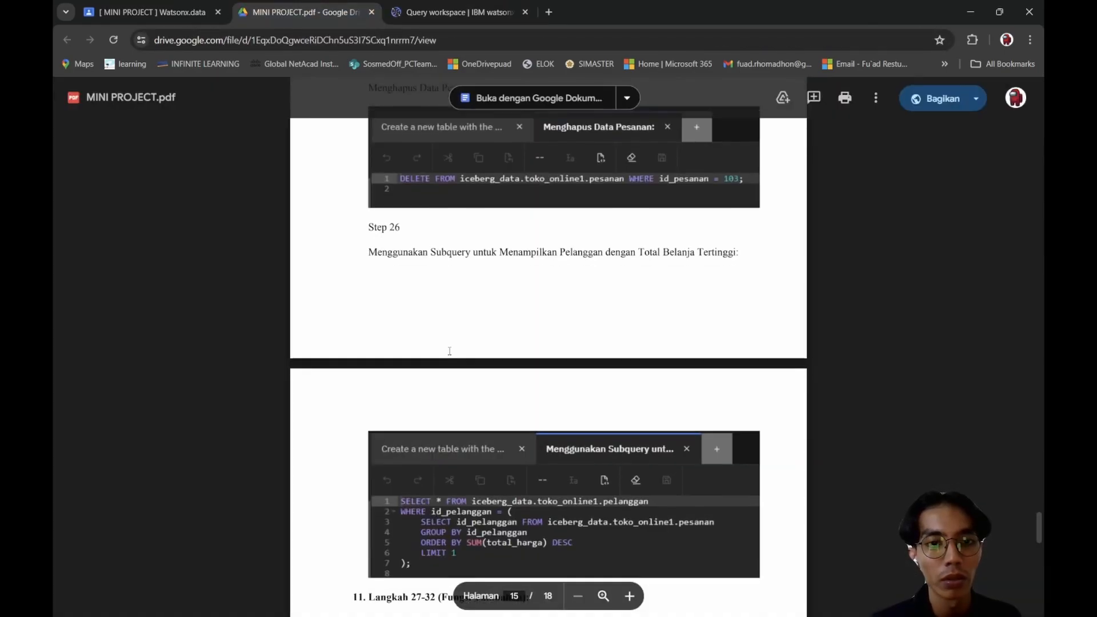
{"action": "scroll", "coordinate": [449, 349], "scroll_direction": "down", "scroll_amount": 2}
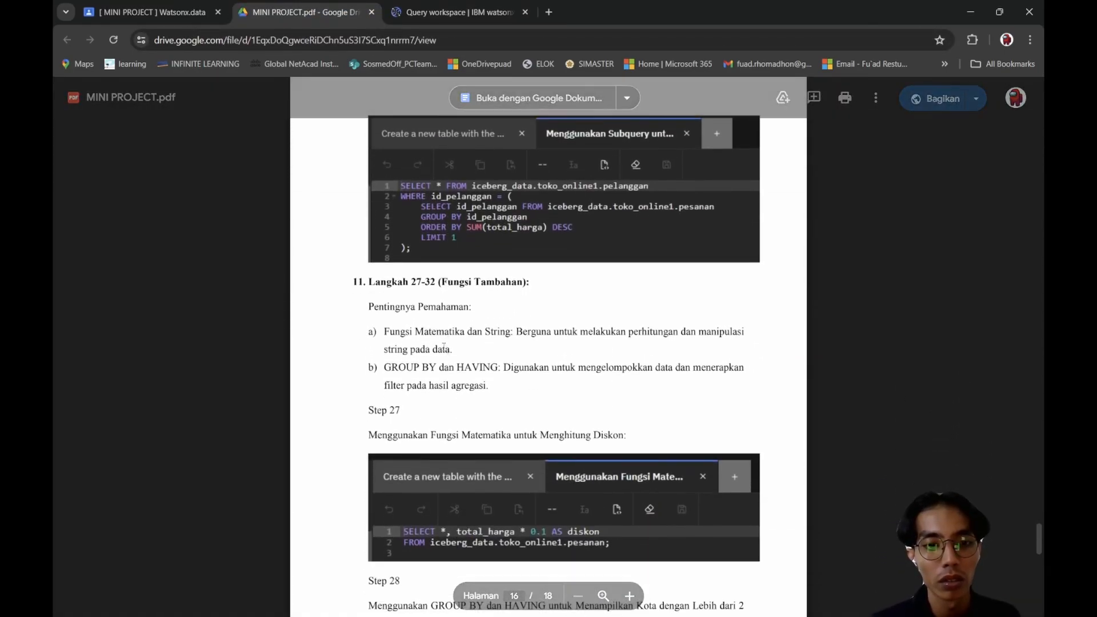
{"action": "scroll", "coordinate": [443, 454], "scroll_direction": "down", "scroll_amount": 2}
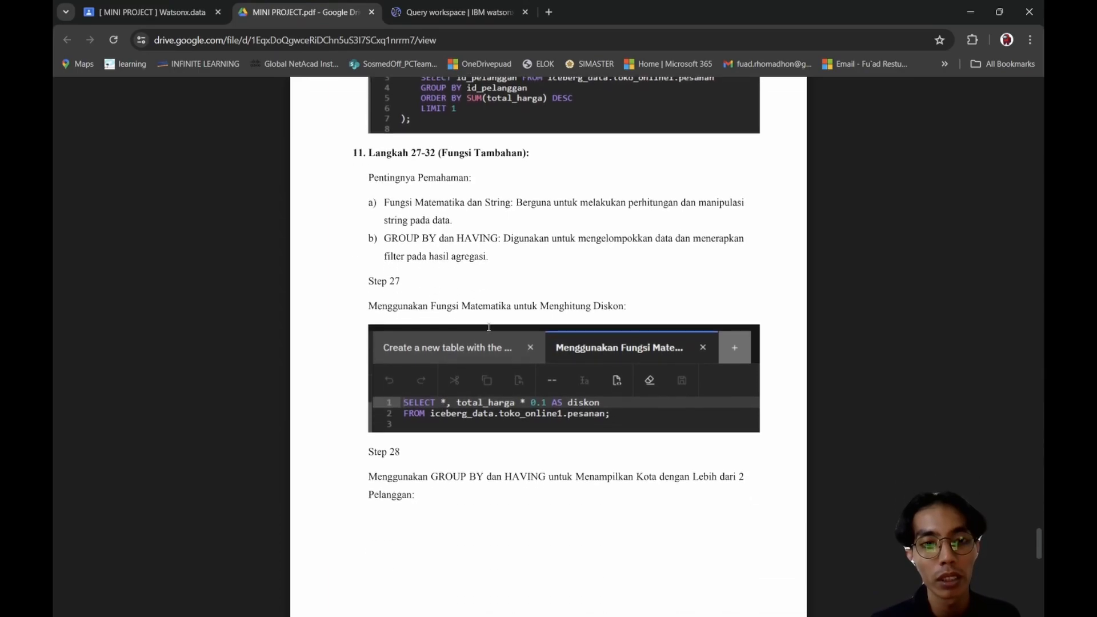
{"action": "left_click", "coordinate": [457, 12]}
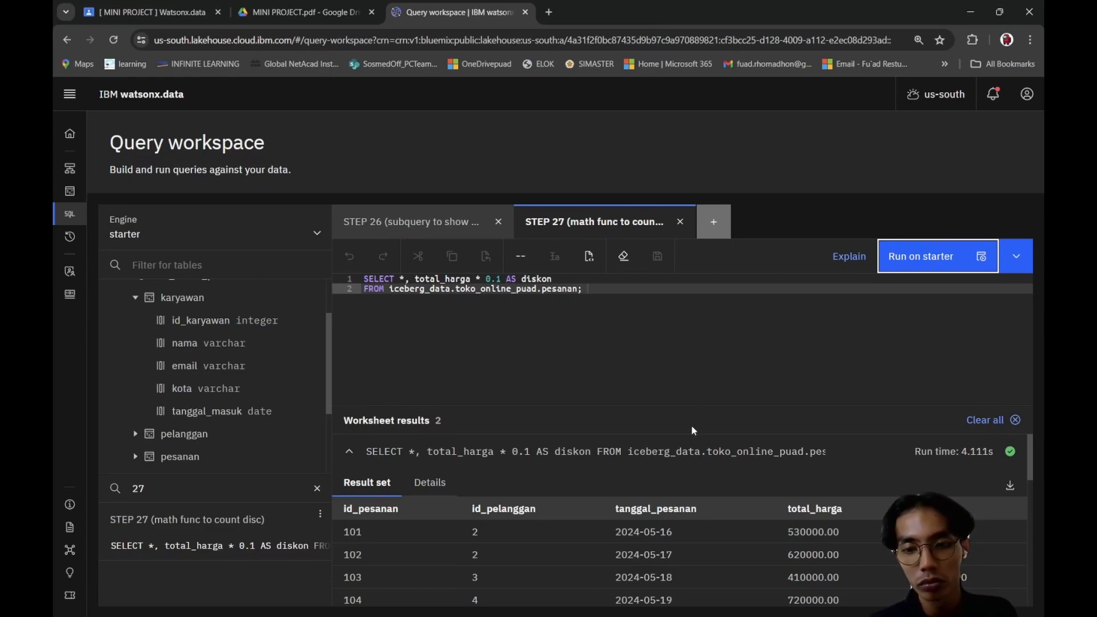
Step: Examine the order totals and diskon values in the STEP 27 result set and recheck the instructions in MINI PROJECT.pdf
{"action": "scroll", "coordinate": [636, 524], "scroll_direction": "down", "scroll_amount": 1}
{"action": "scroll", "coordinate": [635, 526], "scroll_direction": "down", "scroll_amount": 5}
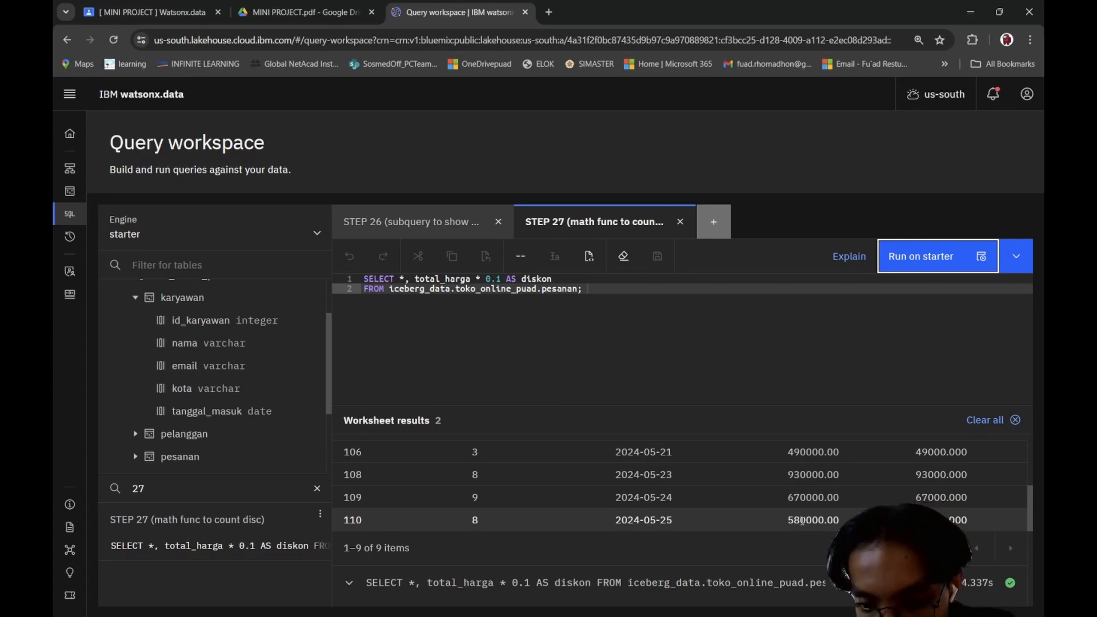
{"action": "left_click", "coordinate": [802, 521]}
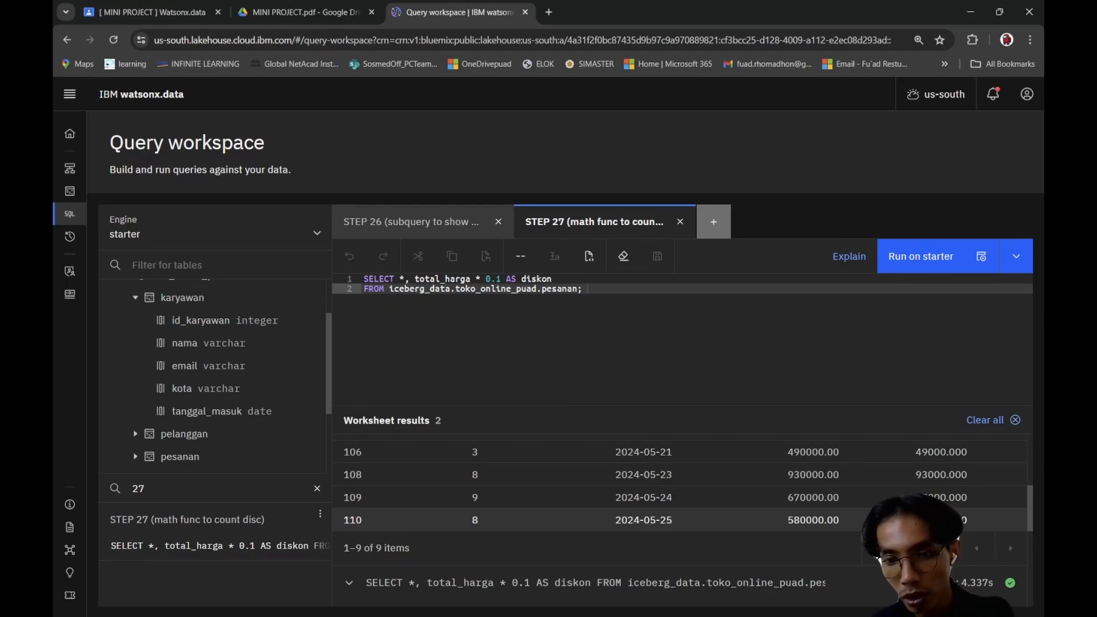
{"action": "left_click", "coordinate": [302, 7]}
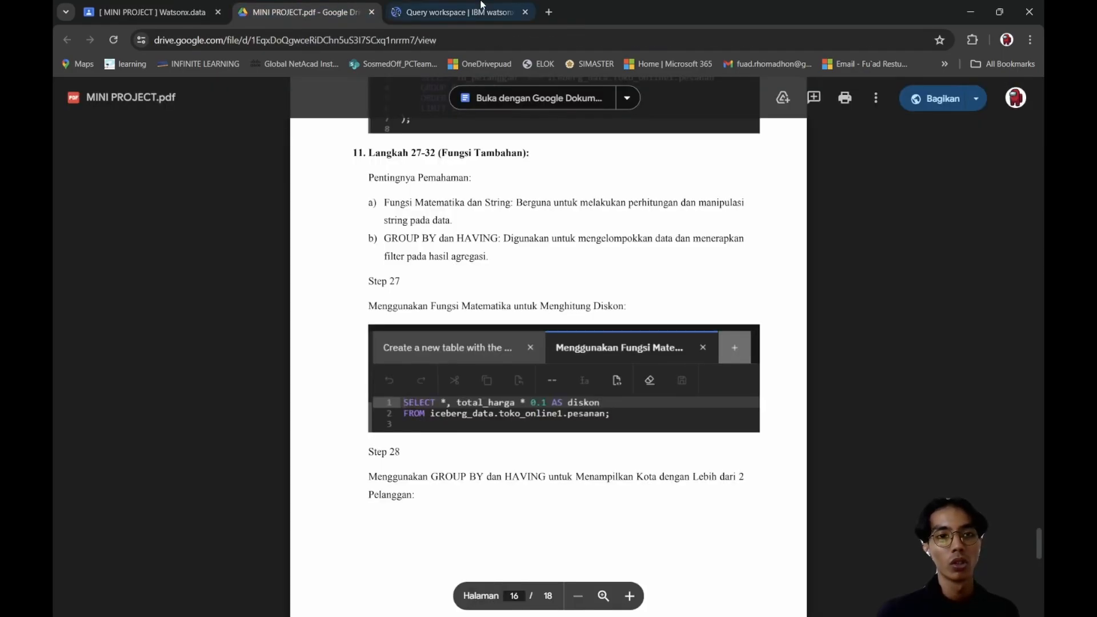
{"action": "left_click", "coordinate": [480, 6]}
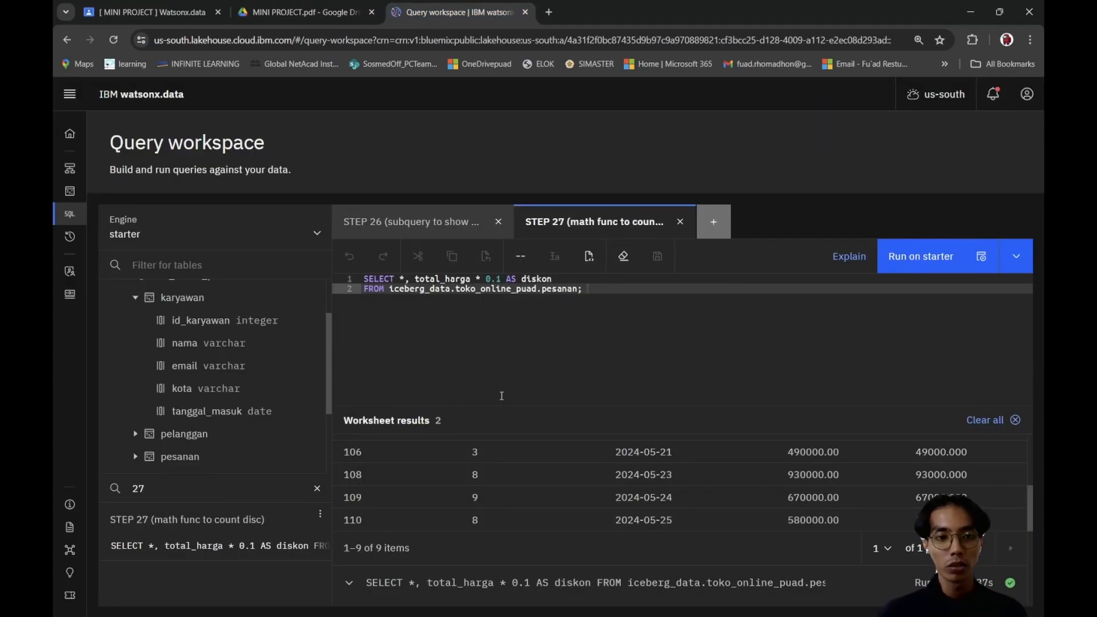
Step: Filter the saved worksheets by 28, open STEP 28 (GROUP BY n HAVING), and close the STEP 26 and STEP 27 worksheets
{"action": "left_click", "coordinate": [188, 492]}
{"action": "key", "text": "BackSpace"}
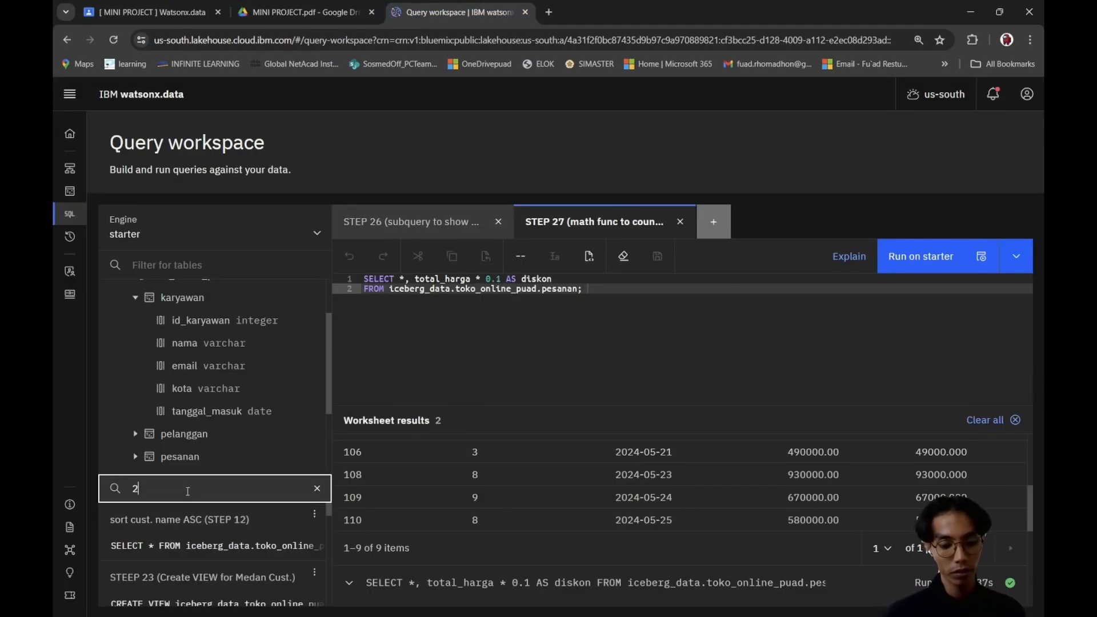
{"action": "type", "text": "8"}
{"action": "left_click", "coordinate": [182, 519]}
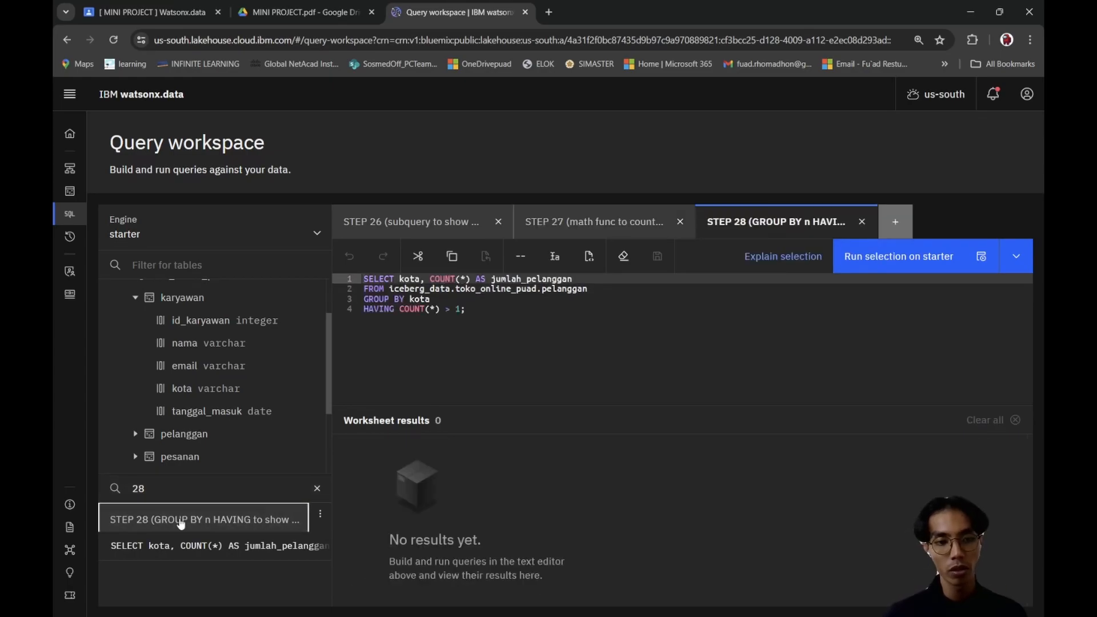
{"action": "left_click", "coordinate": [495, 337]}
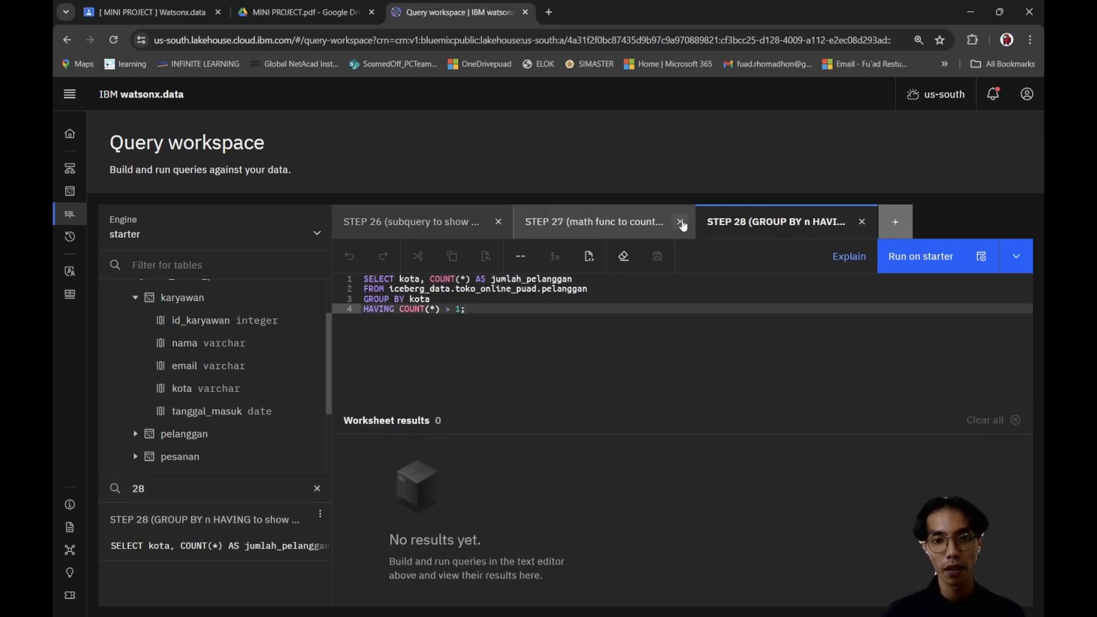
{"action": "left_click", "coordinate": [679, 221]}
{"action": "left_click", "coordinate": [499, 221]}
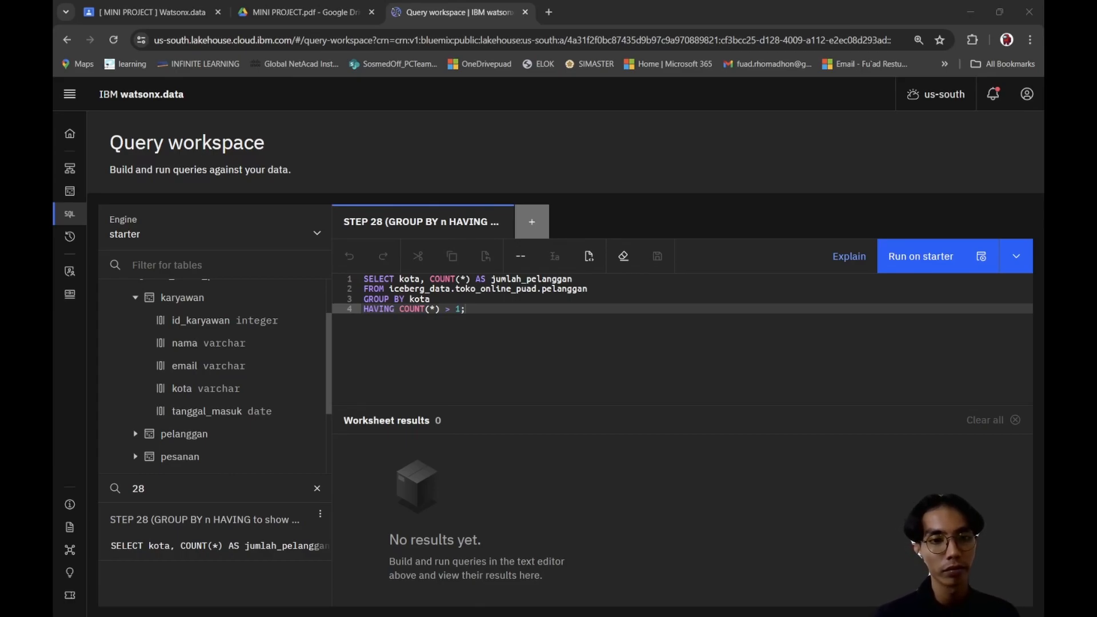
Step: Run the STEP 28 query counting customers per kota in toko_online_puad.pelanggan with HAVING COUNT(*) > 1
{"action": "left_click", "coordinate": [431, 299]}
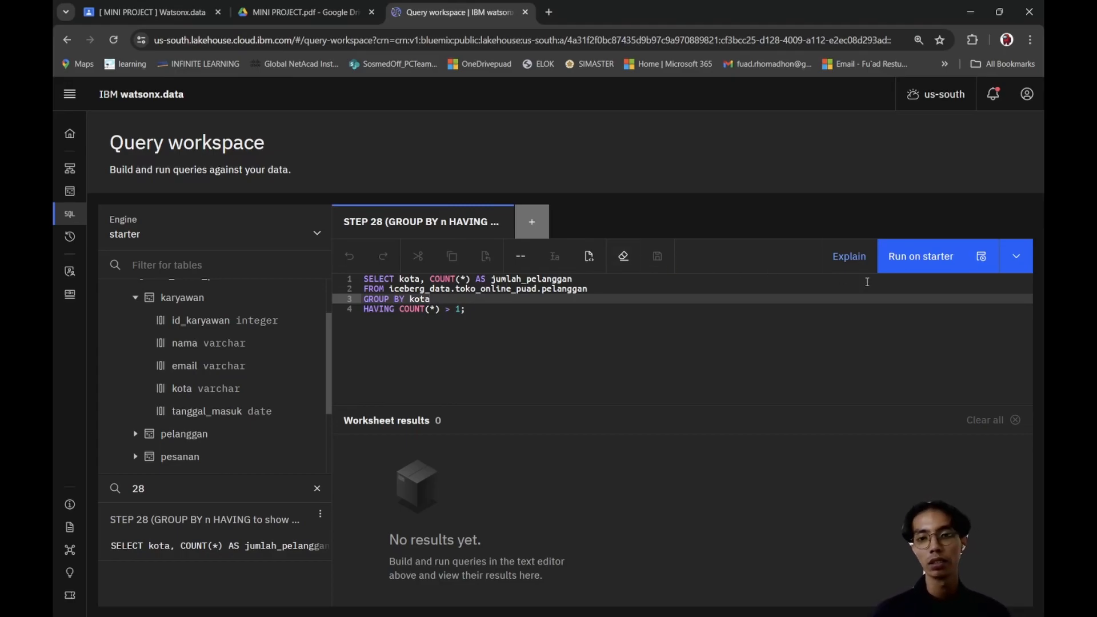
{"action": "left_click", "coordinate": [905, 270]}
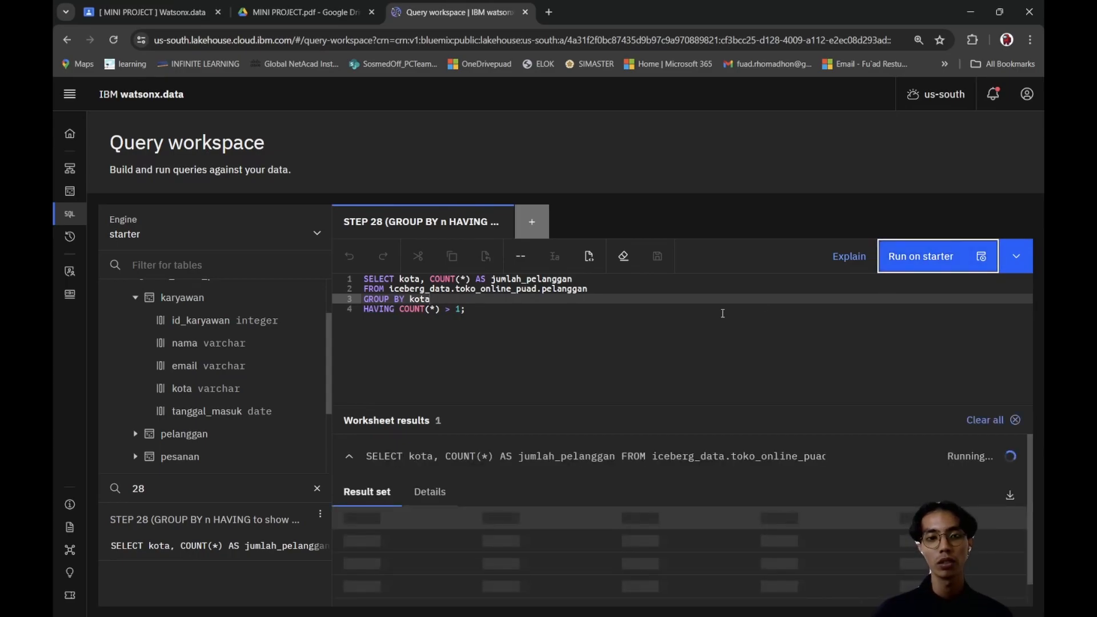
{"action": "left_click", "coordinate": [525, 346]}
Step: Read the Step 28 instructions on GROUP BY and HAVING in MINI PROJECT.pdf and review the query result in the query workspace
{"action": "left_click", "coordinate": [303, 12]}
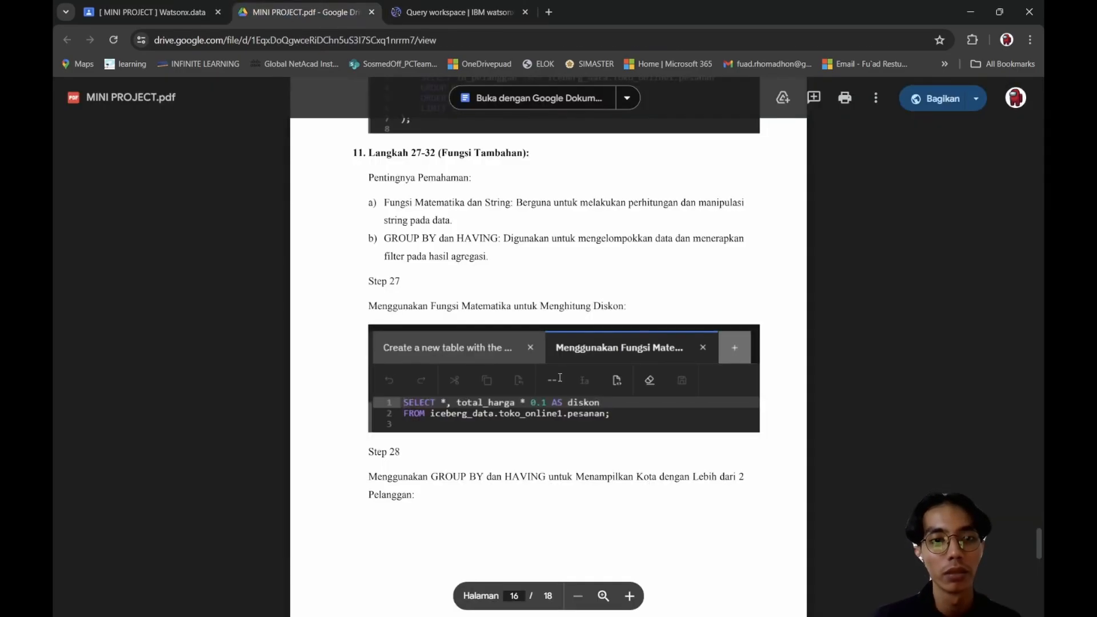
{"action": "scroll", "coordinate": [559, 373], "scroll_direction": "up", "scroll_amount": 2}
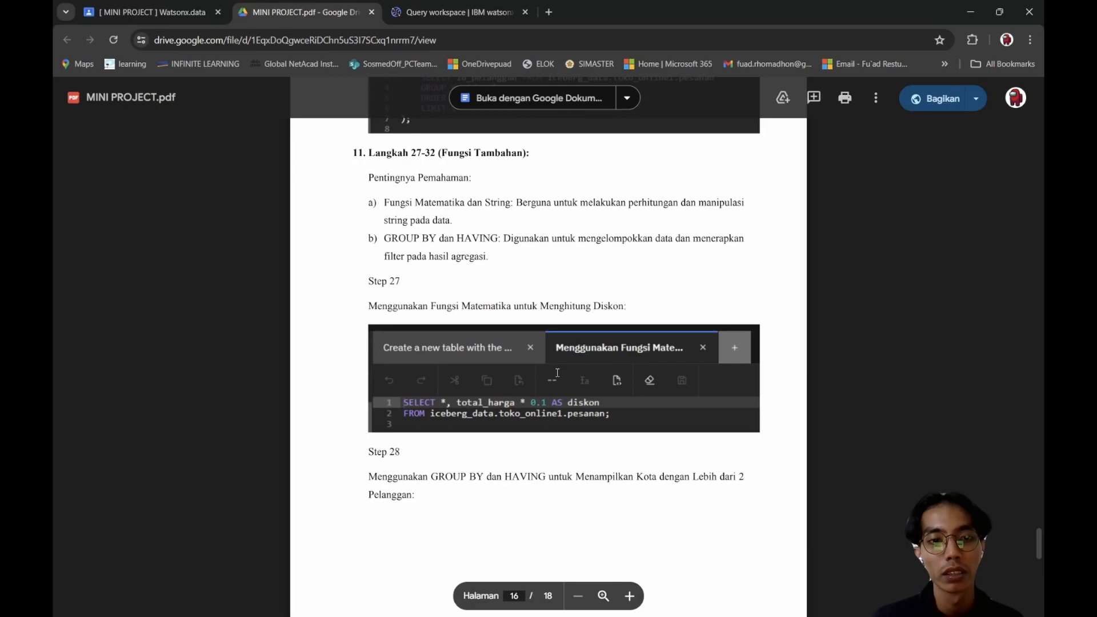
{"action": "scroll", "coordinate": [558, 372], "scroll_direction": "down", "scroll_amount": 4}
{"action": "scroll", "coordinate": [557, 372], "scroll_direction": "down", "scroll_amount": 1}
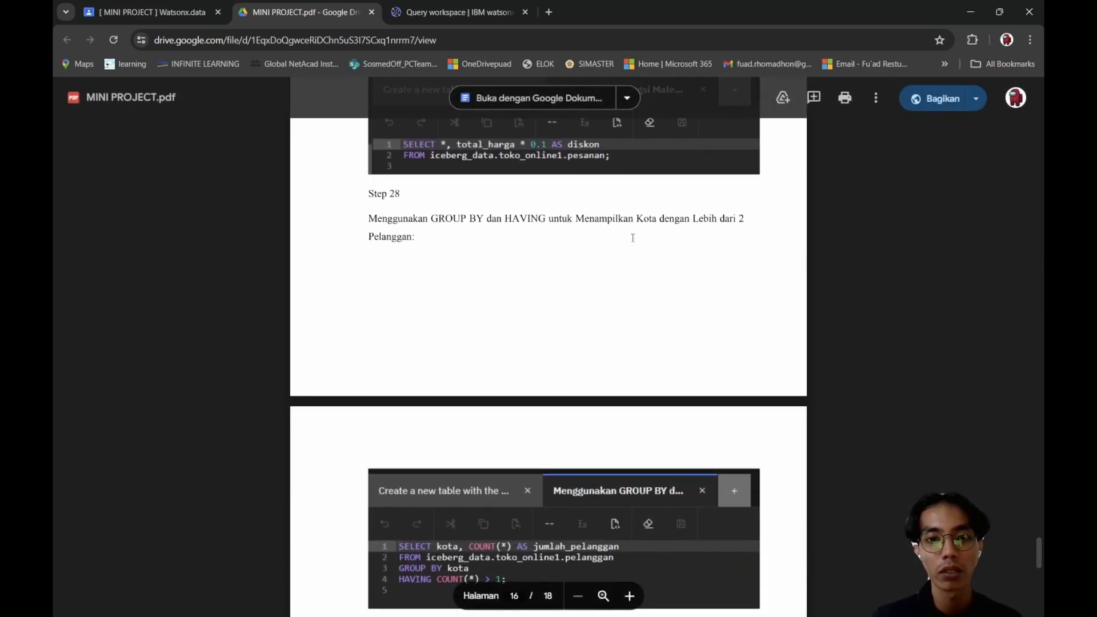
{"action": "left_click", "coordinate": [443, 9]}
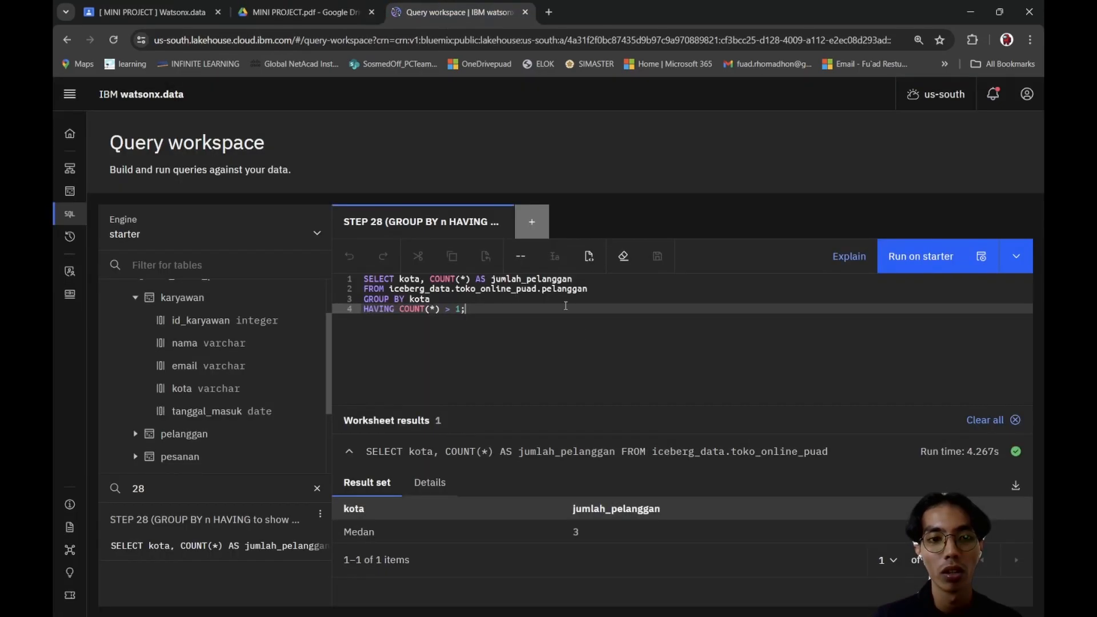
{"action": "key", "text": "ctrl+a"}
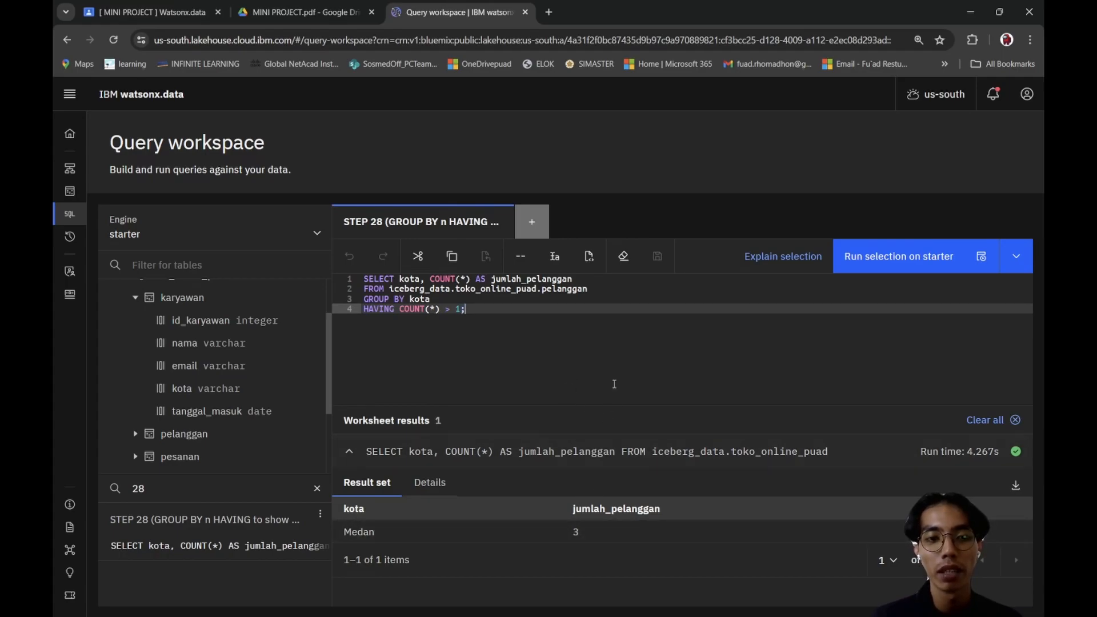
{"action": "left_click", "coordinate": [620, 333]}
Step: Filter the saved worksheets by 29, open STEP 29 (JOIN to show customer and order details), and close the STEP 28 worksheet
{"action": "double_click", "coordinate": [197, 487]}
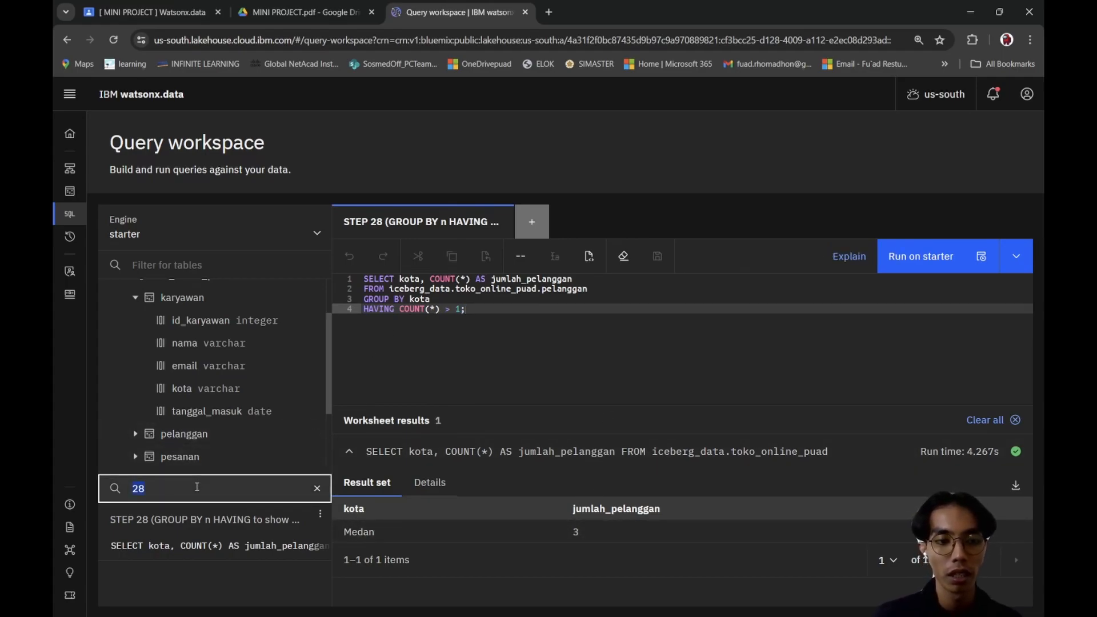
{"action": "key", "text": "BackSpace"}
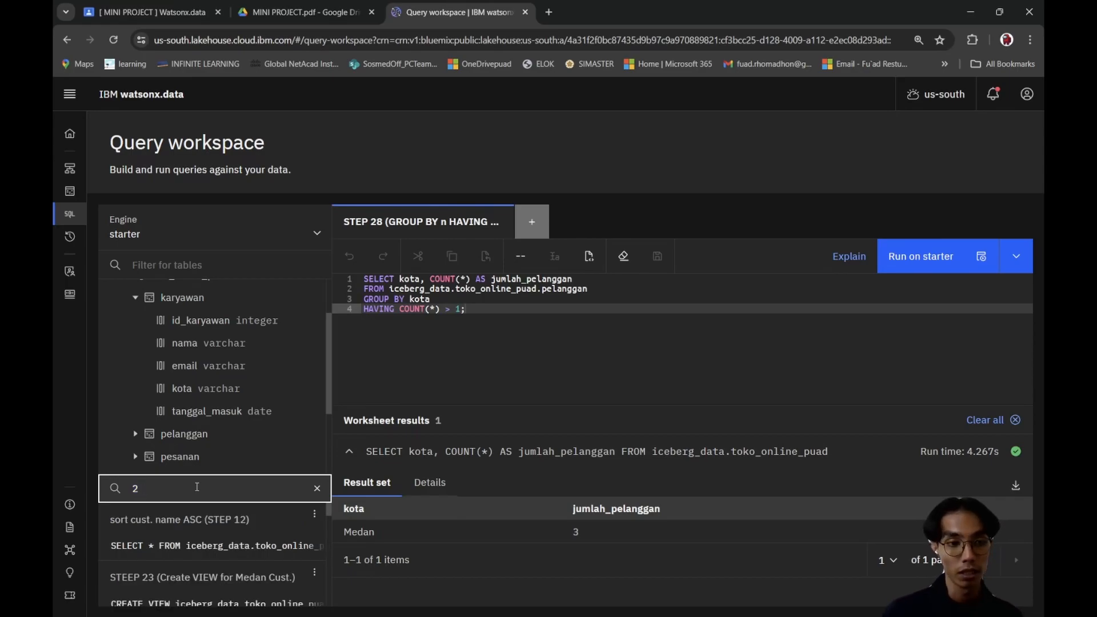
{"action": "type", "text": "9"}
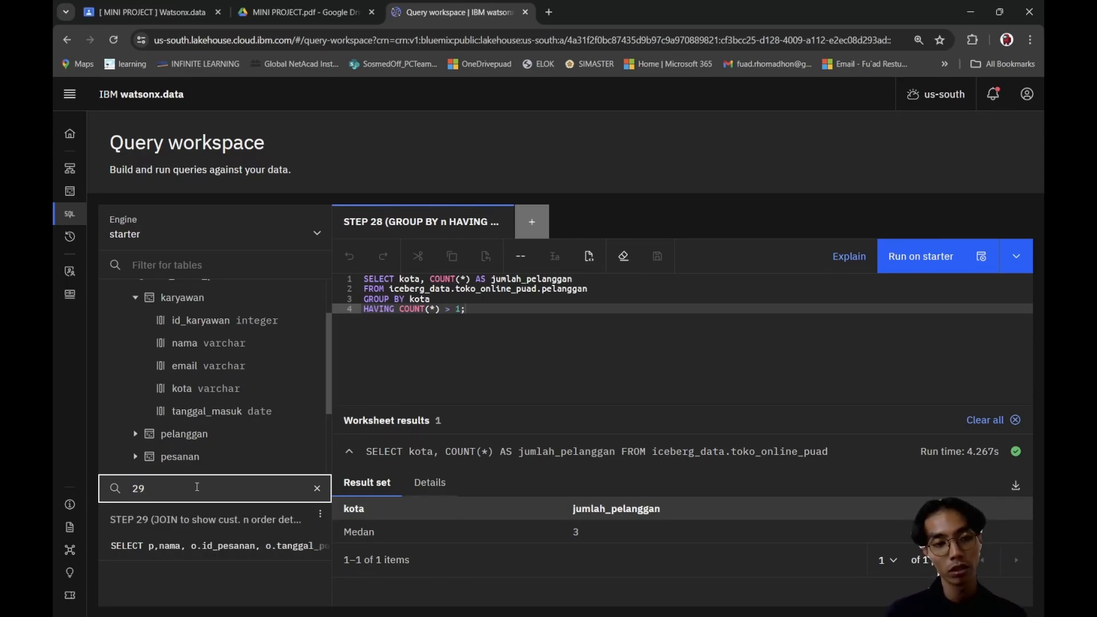
{"action": "left_click", "coordinate": [166, 519]}
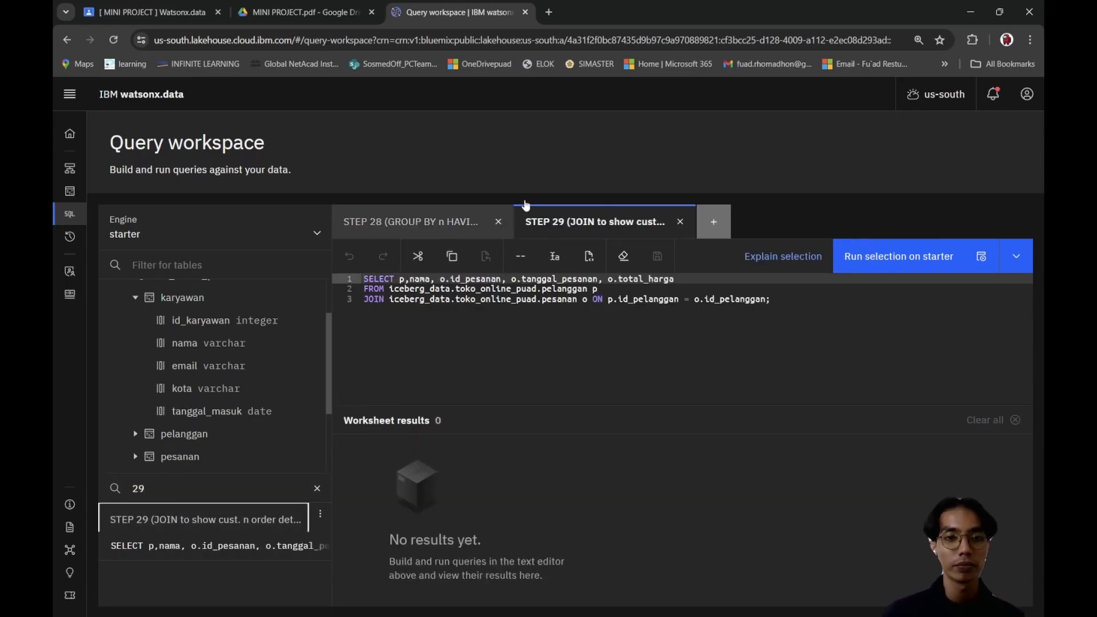
{"action": "left_click", "coordinate": [498, 223]}
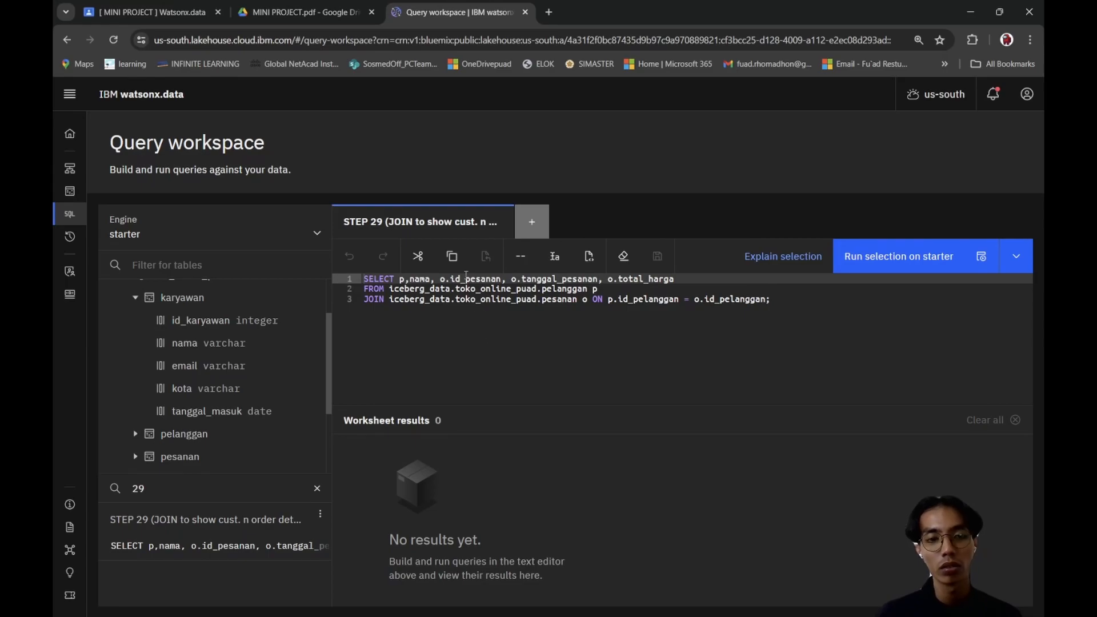
{"action": "left_click", "coordinate": [504, 318]}
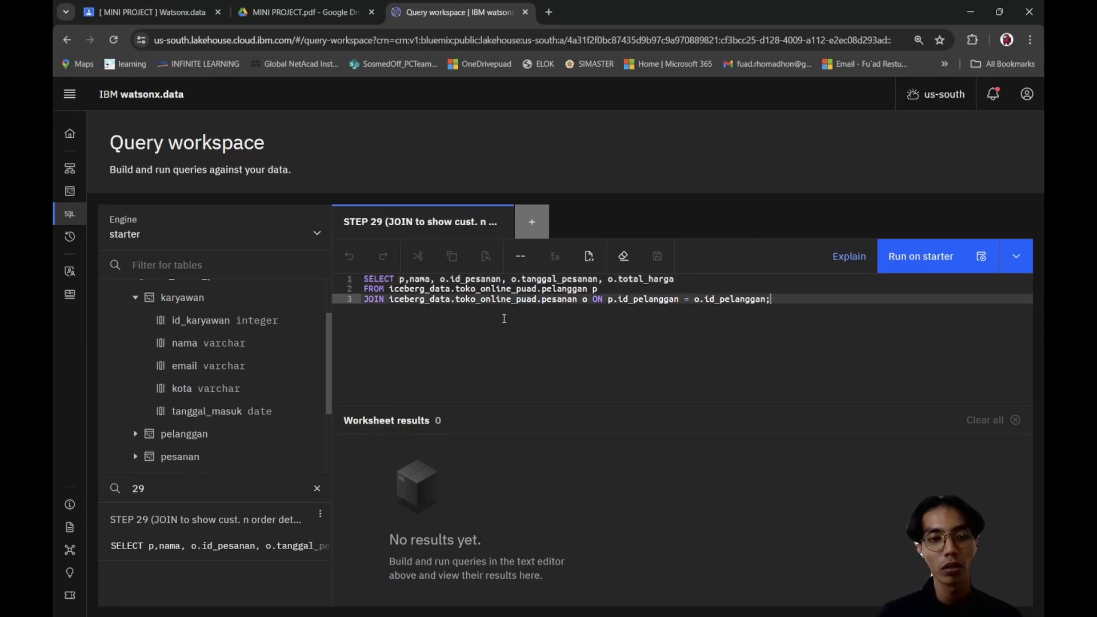
Step: Recheck MINI PROJECT.pdf and try to run the STEP 29 query joining pelanggan and pesanan on id_pelanggan
{"action": "left_click", "coordinate": [313, 12]}
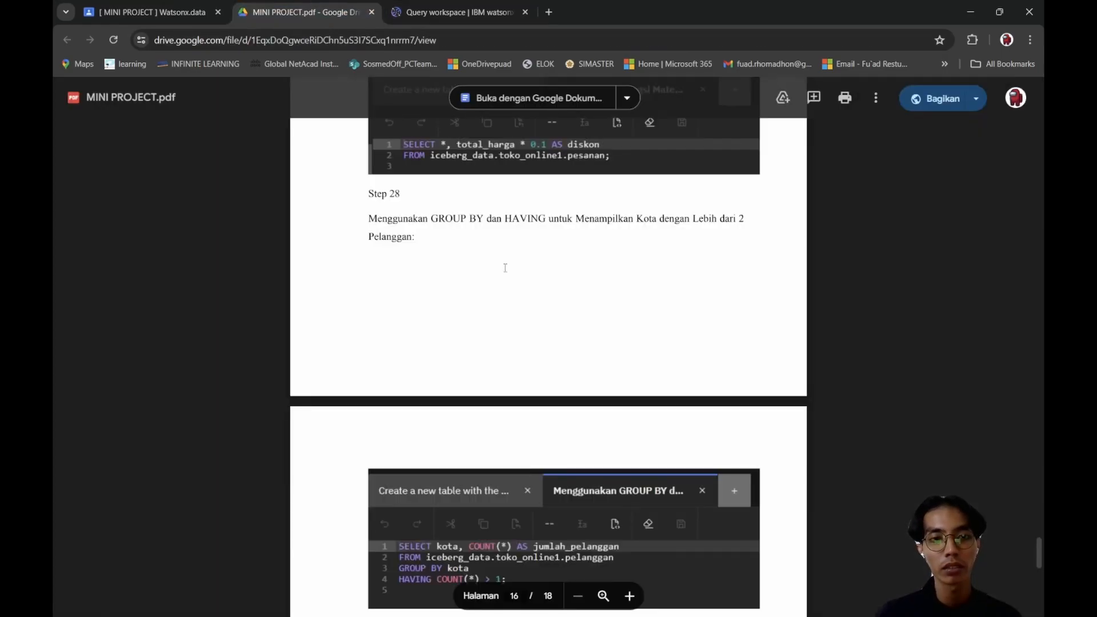
{"action": "left_click", "coordinate": [487, 20]}
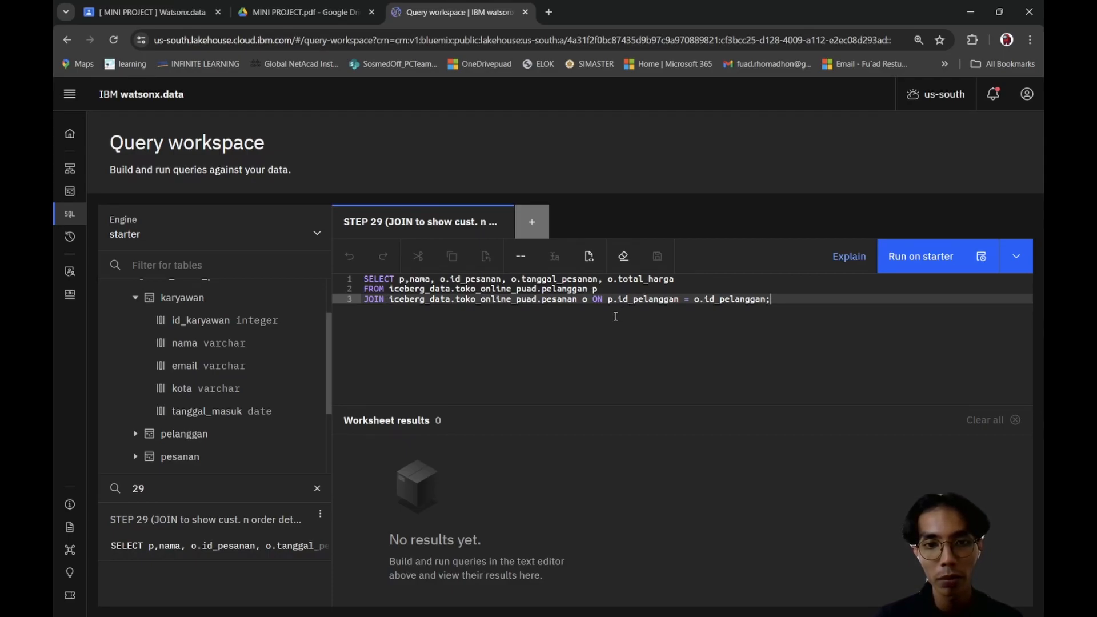
{"action": "key", "text": "alt+Tab"}
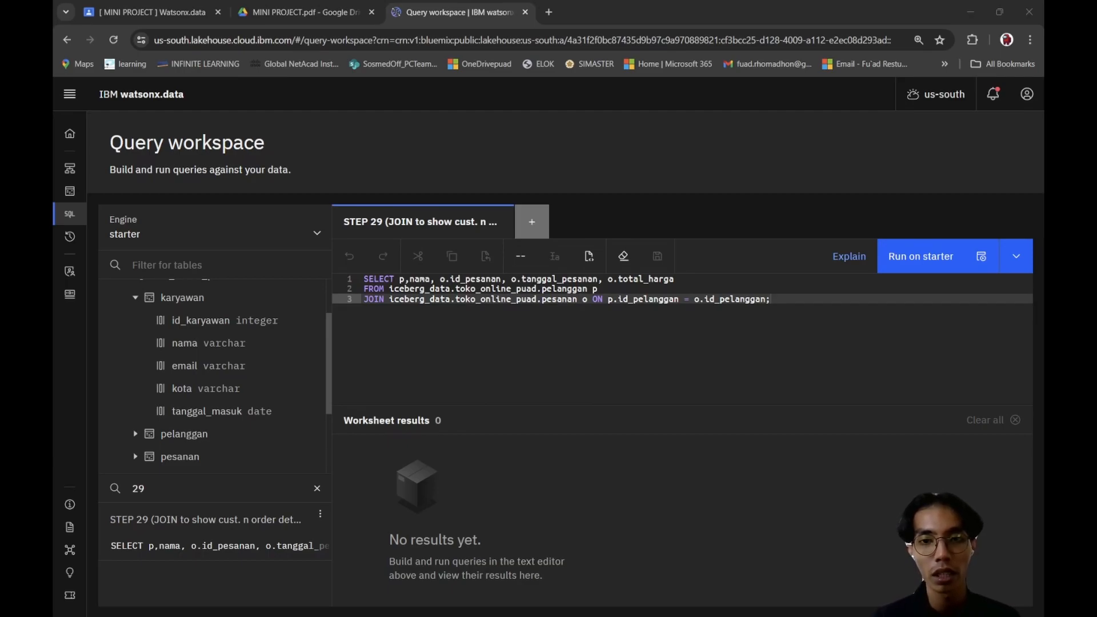
{"action": "left_click", "coordinate": [642, 312]}
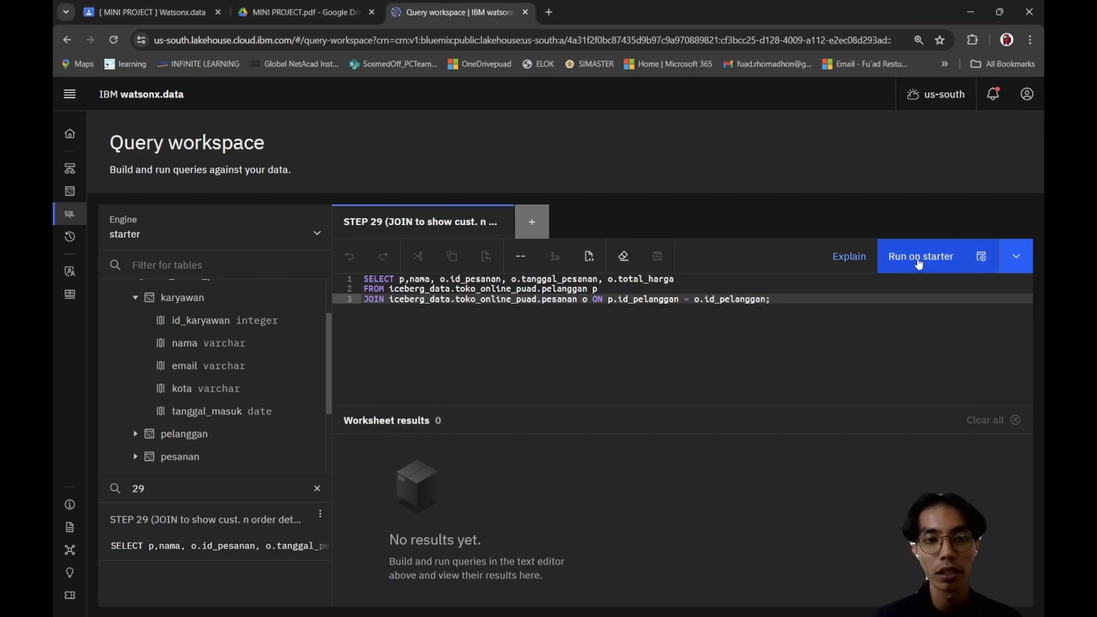
{"action": "left_click", "coordinate": [918, 260]}
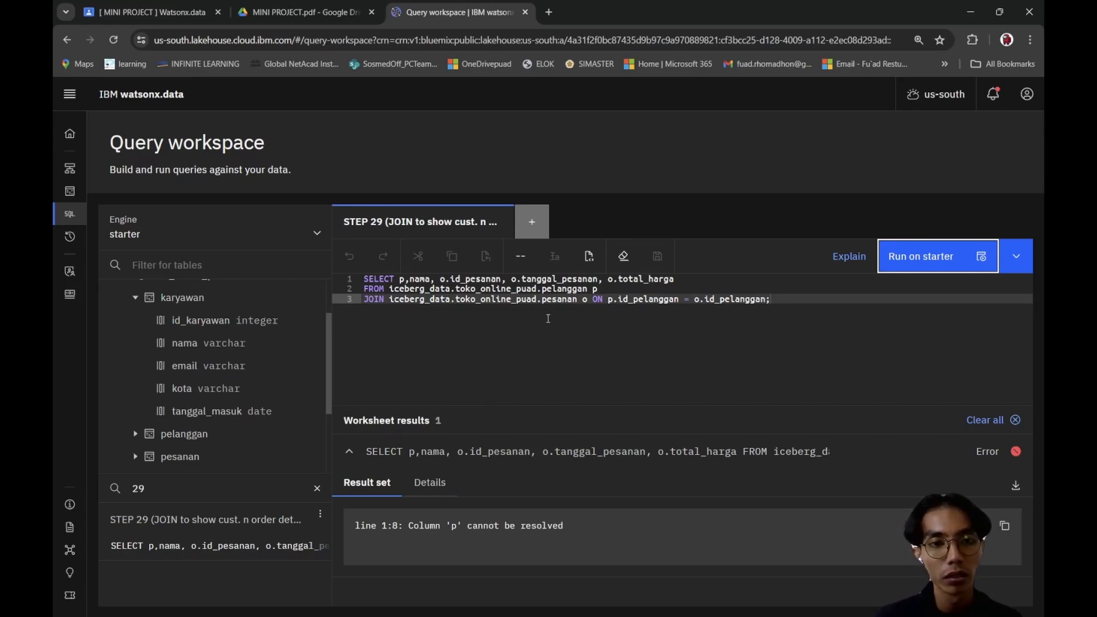
Step: Correct the first selected column of the STEP 29 query to p.nama and rerun the join
{"action": "key", "text": "ctrl+a"}
{"action": "left_click", "coordinate": [594, 290]}
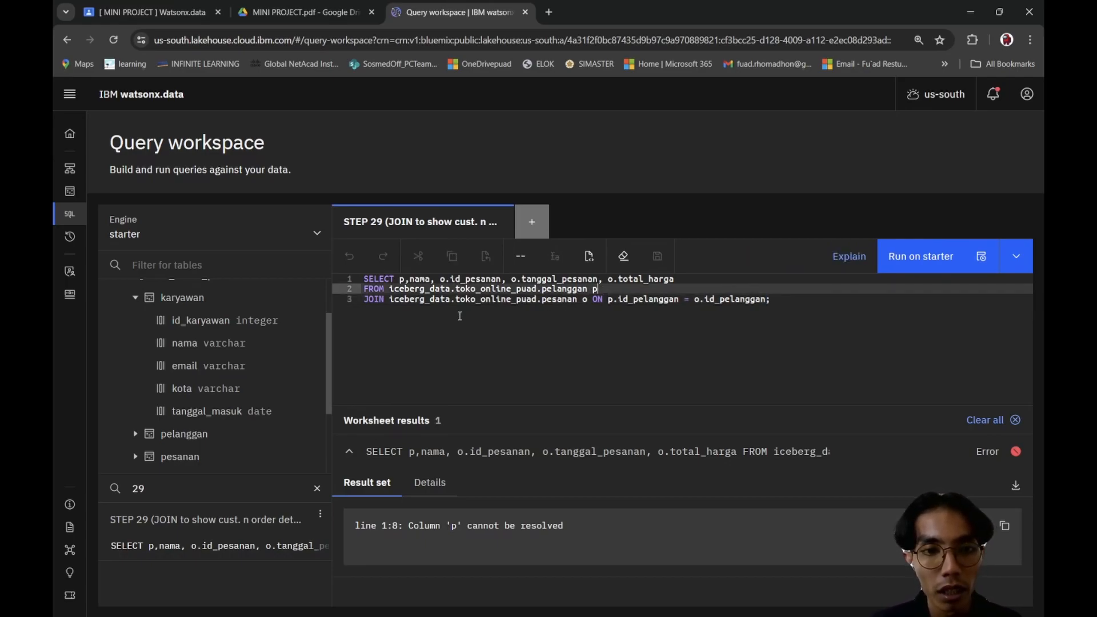
{"action": "left_click", "coordinate": [409, 280]}
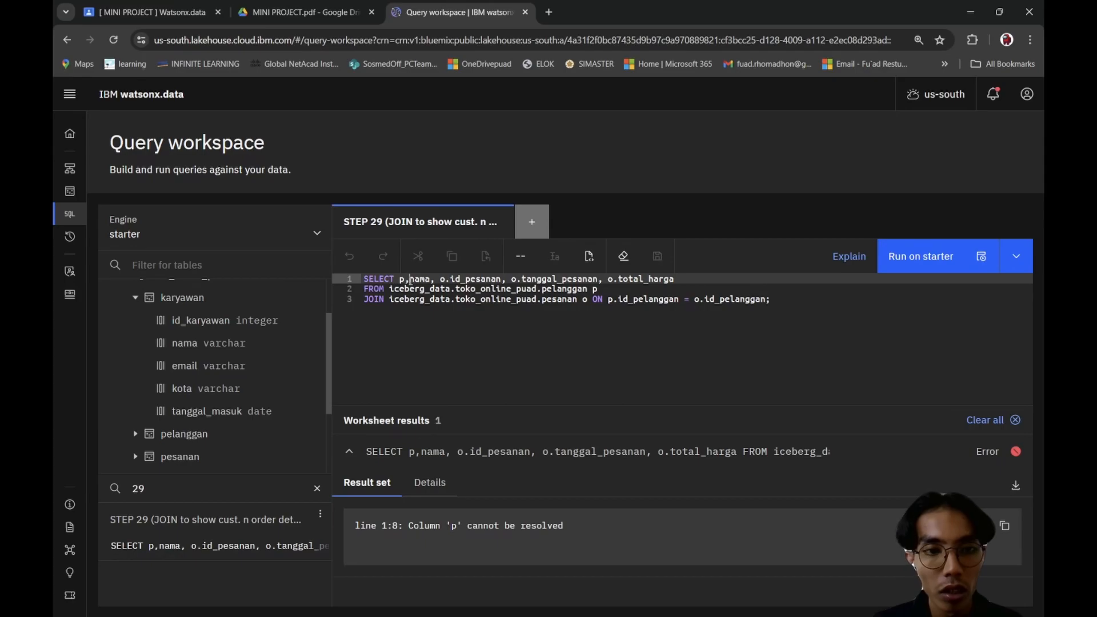
{"action": "key", "text": "BackSpace"}
{"action": "type", "text": "."}
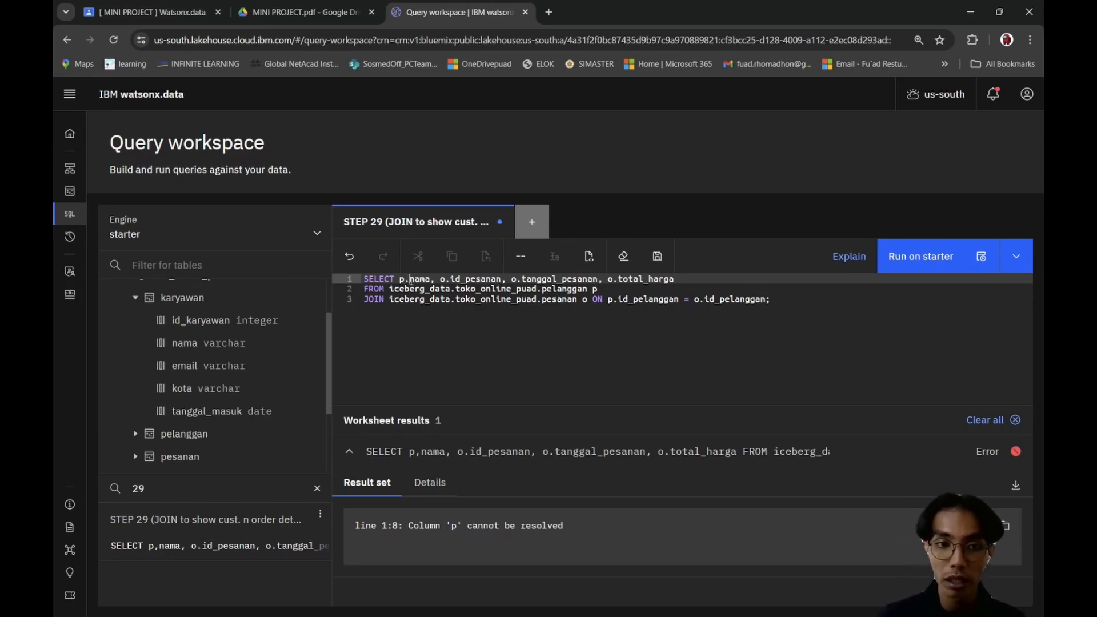
{"action": "left_click", "coordinate": [926, 258]}
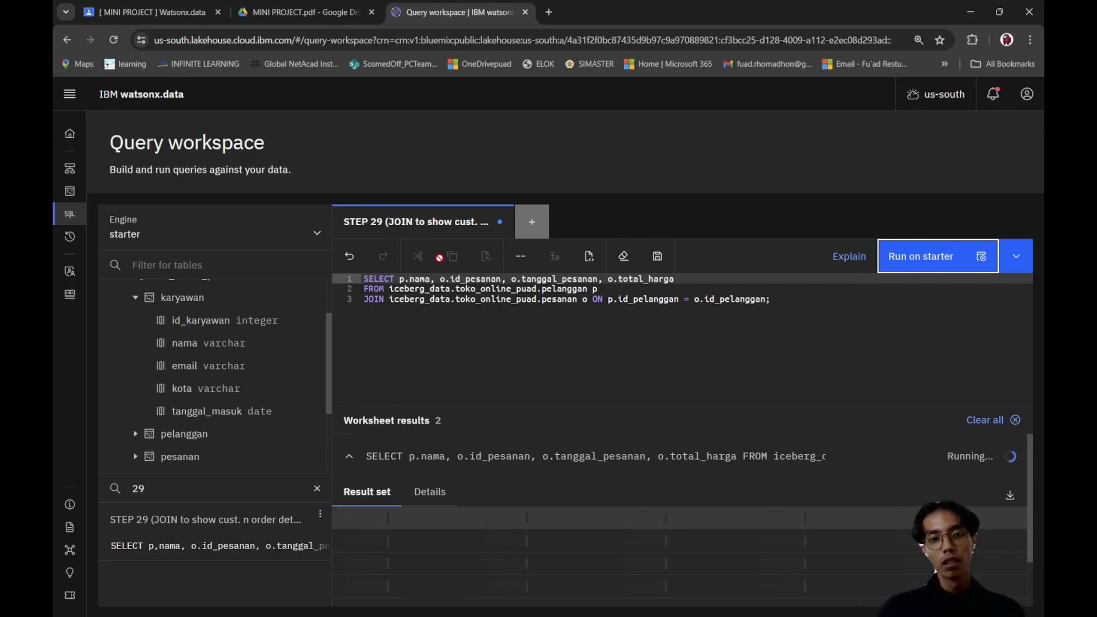
Step: Filter the saved worksheets by 30
{"action": "left_click", "coordinate": [182, 479]}
{"action": "key", "text": "BackSpace"}
{"action": "key", "text": "BackSpace"}
{"action": "type", "text": "30"}
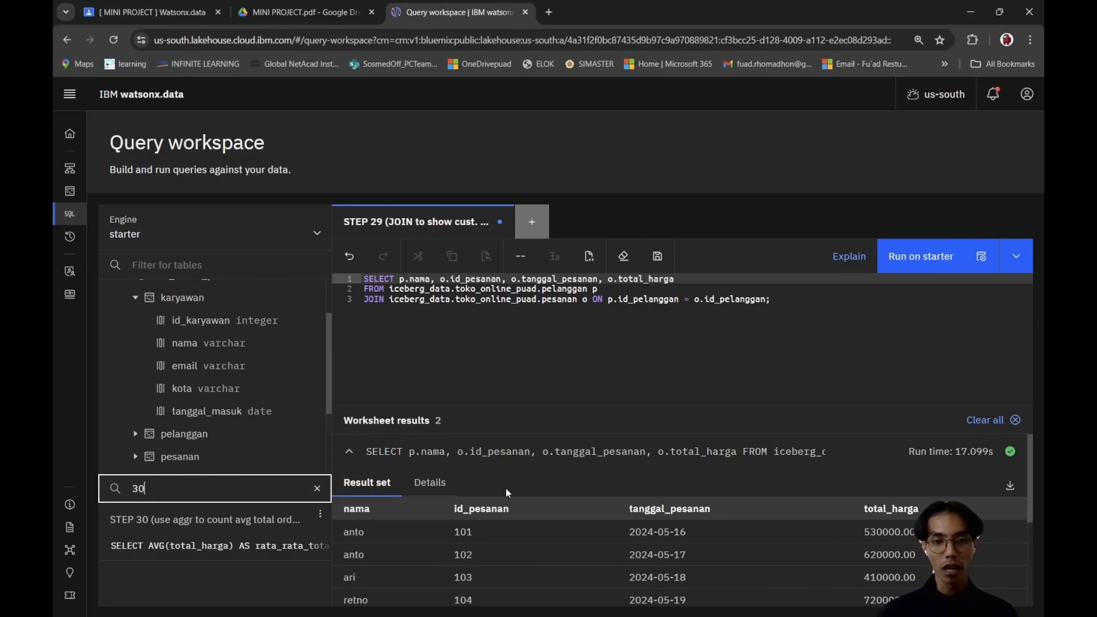
Step: Examine the nama, id_pesanan, tanggal_pesanan and total_harga rows in the STEP 29 result set
{"action": "left_click", "coordinate": [565, 369]}
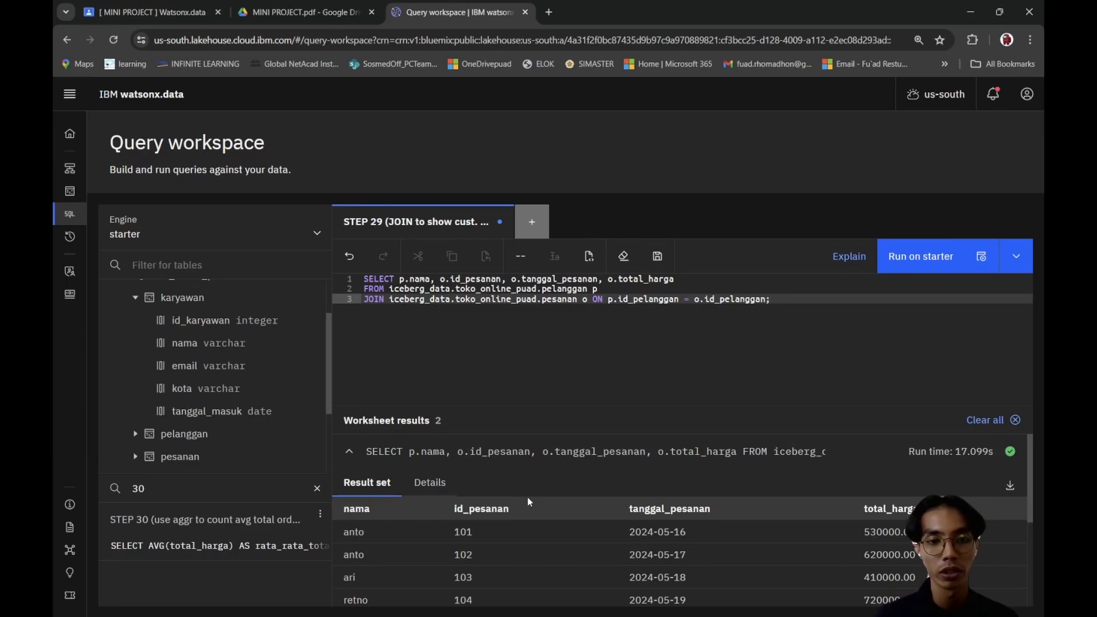
{"action": "scroll", "coordinate": [558, 539], "scroll_direction": "down", "scroll_amount": 1}
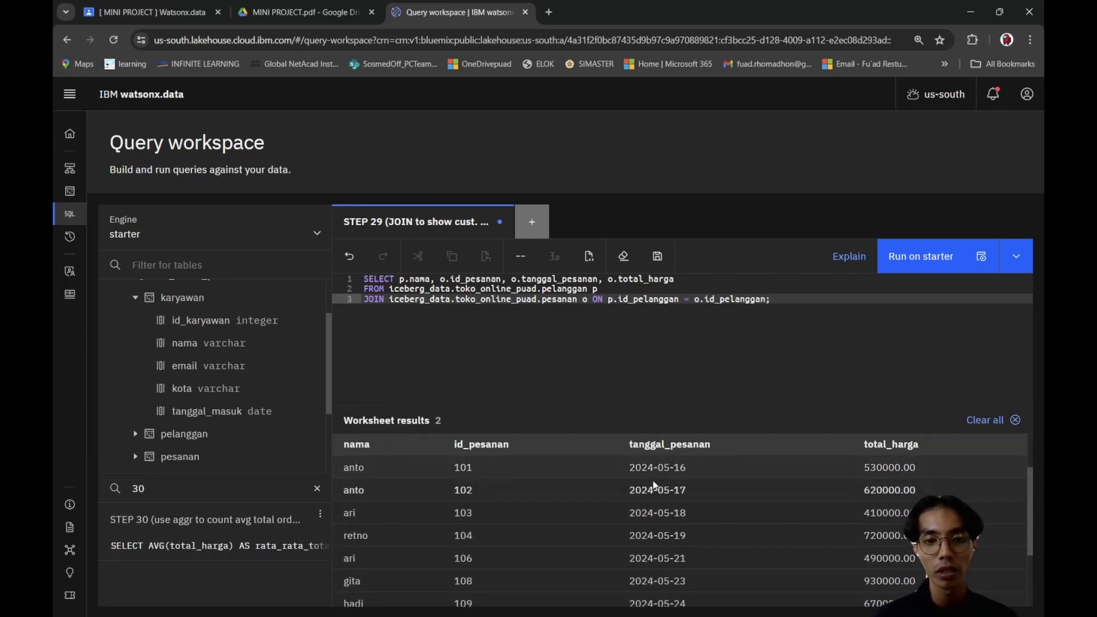
{"action": "scroll", "coordinate": [790, 489], "scroll_direction": "down", "scroll_amount": 3}
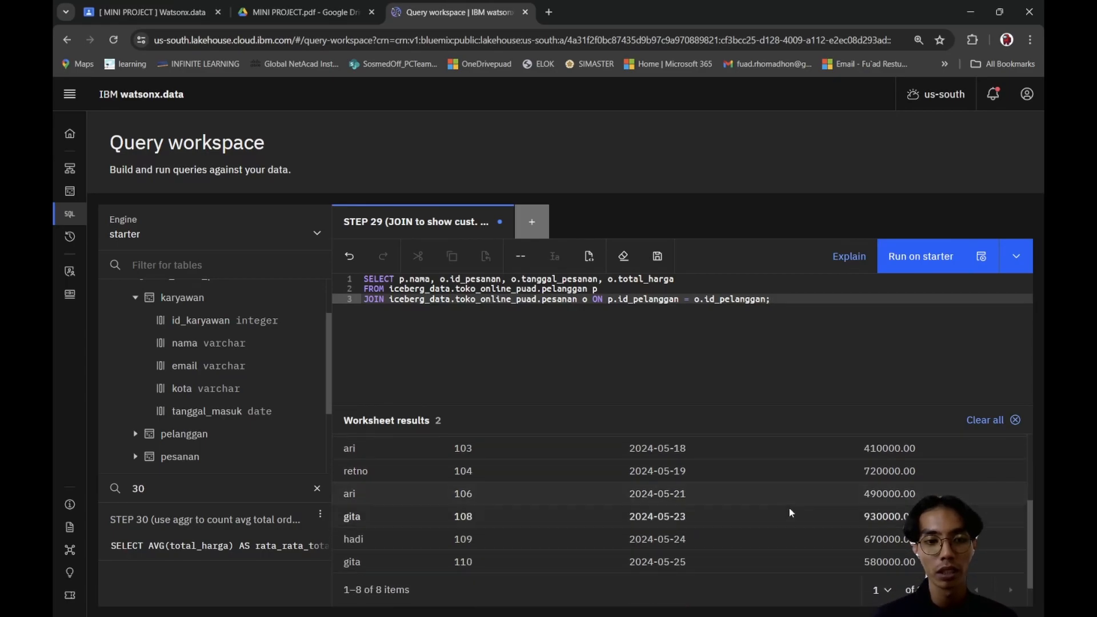
{"action": "scroll", "coordinate": [799, 505], "scroll_direction": "down", "scroll_amount": 1}
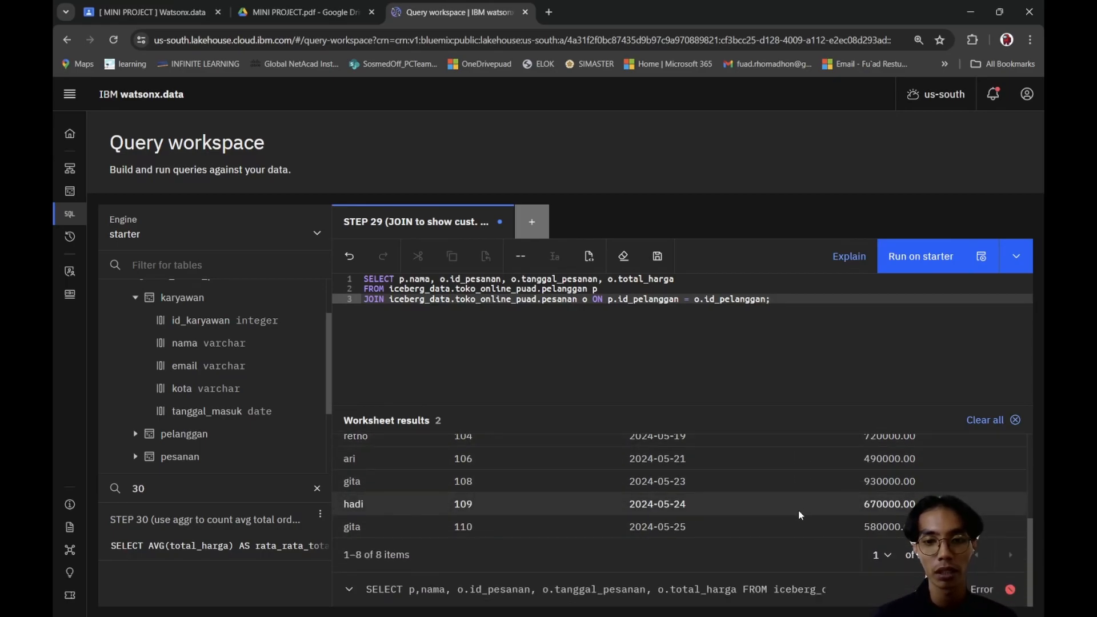
{"action": "scroll", "coordinate": [798, 510], "scroll_direction": "up", "scroll_amount": 5}
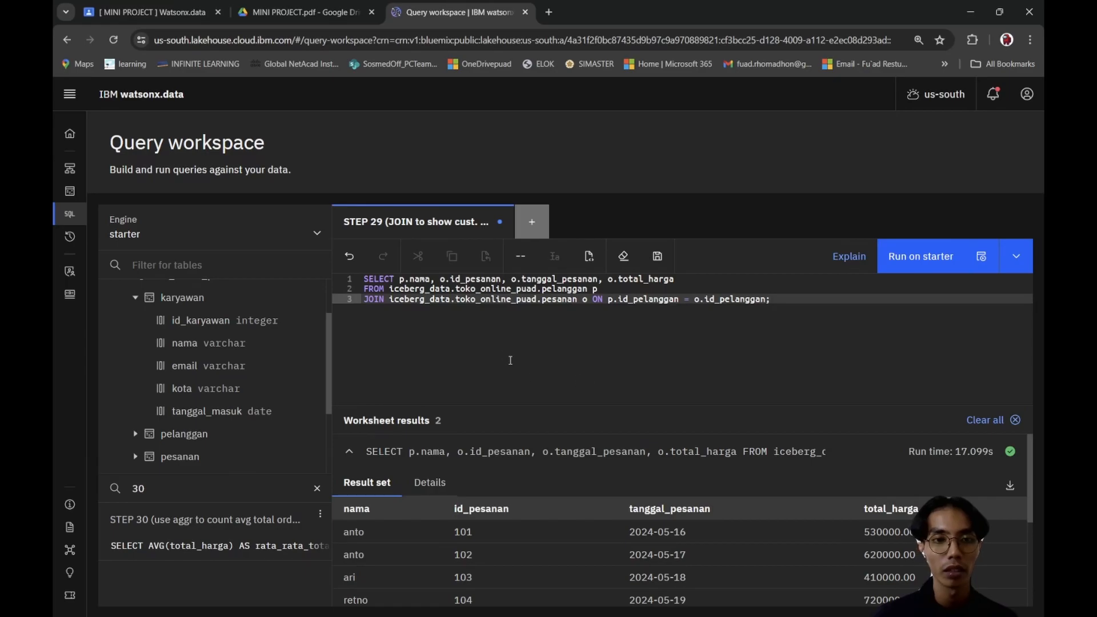
Step: Save the corrected STEP 29 worksheet and open the saved STEP 30 worksheet that averages total_harga
{"action": "key", "text": "super+shift+s"}
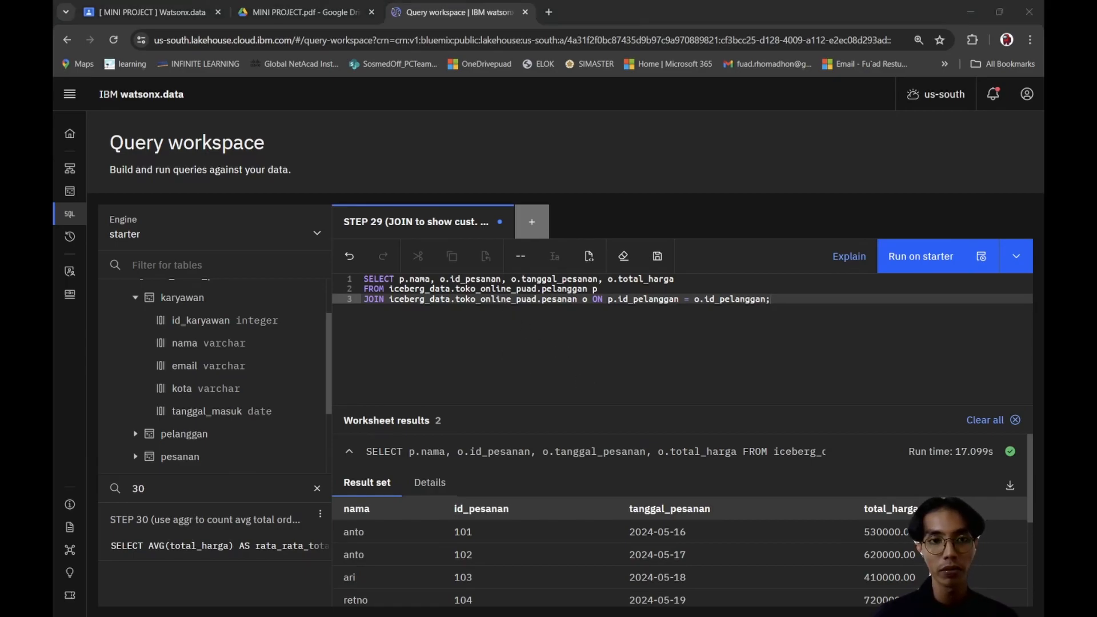
{"action": "left_click", "coordinate": [658, 257]}
{"action": "left_click", "coordinate": [605, 390]}
{"action": "key", "text": "ctrl+s"}
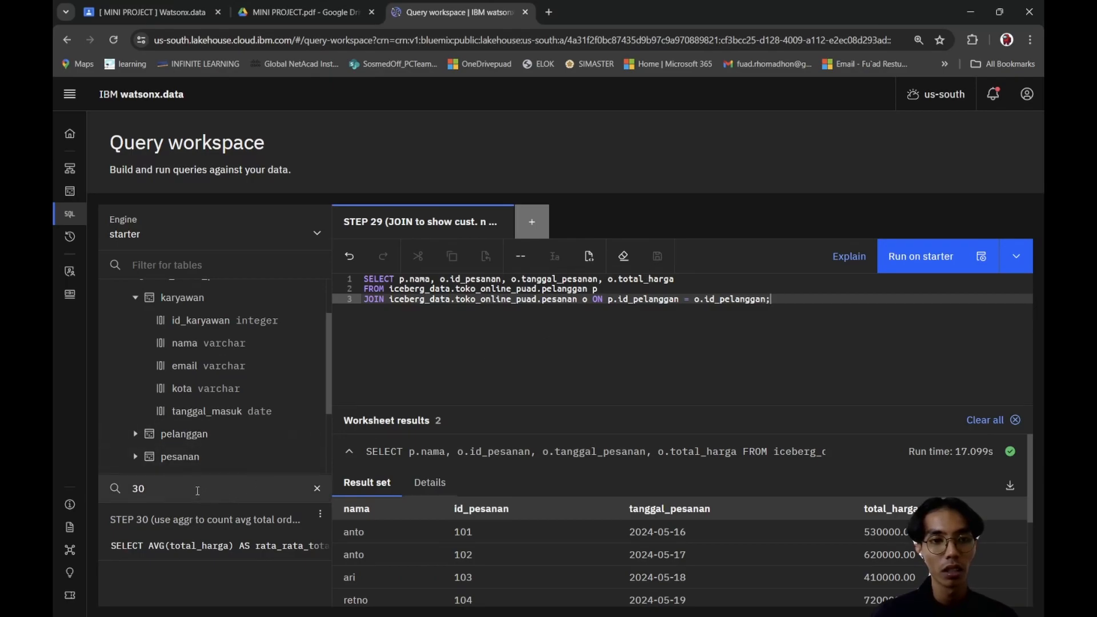
{"action": "left_click", "coordinate": [183, 519]}
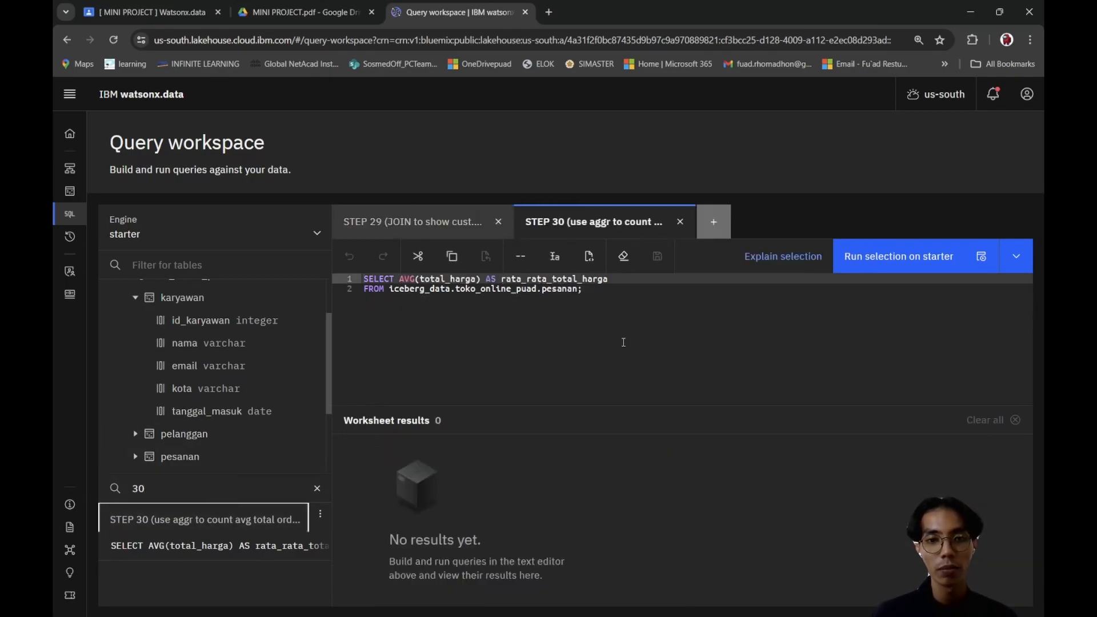
Step: Run the STEP 30 query that averages total_harga from the pesanan table as rata_rata_total_harga
{"action": "left_click", "coordinate": [607, 315]}
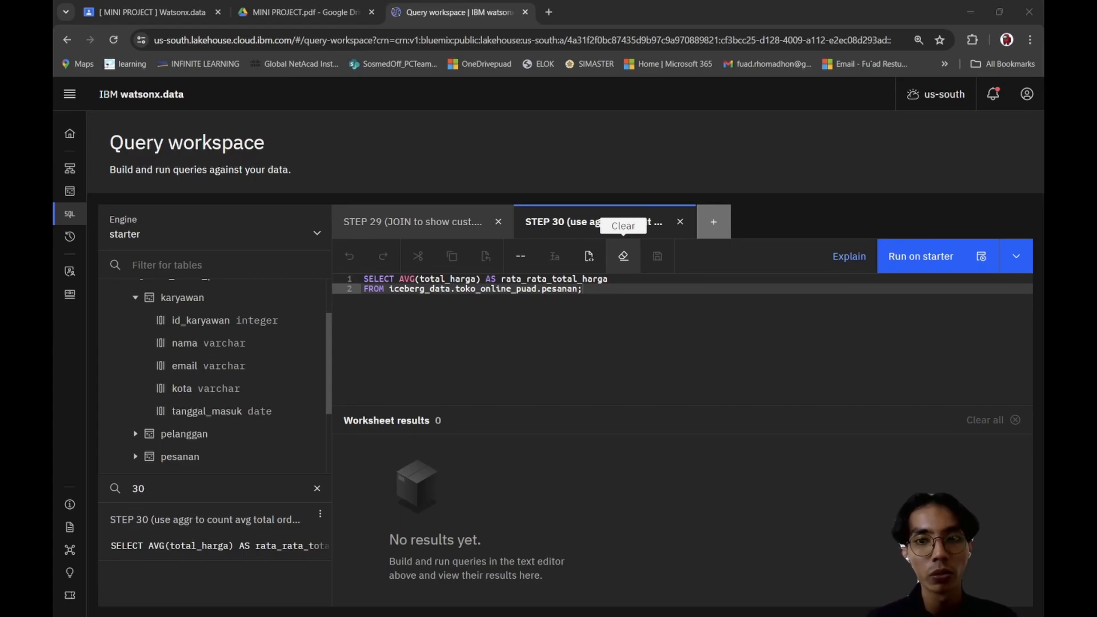
{"action": "left_click", "coordinate": [424, 299]}
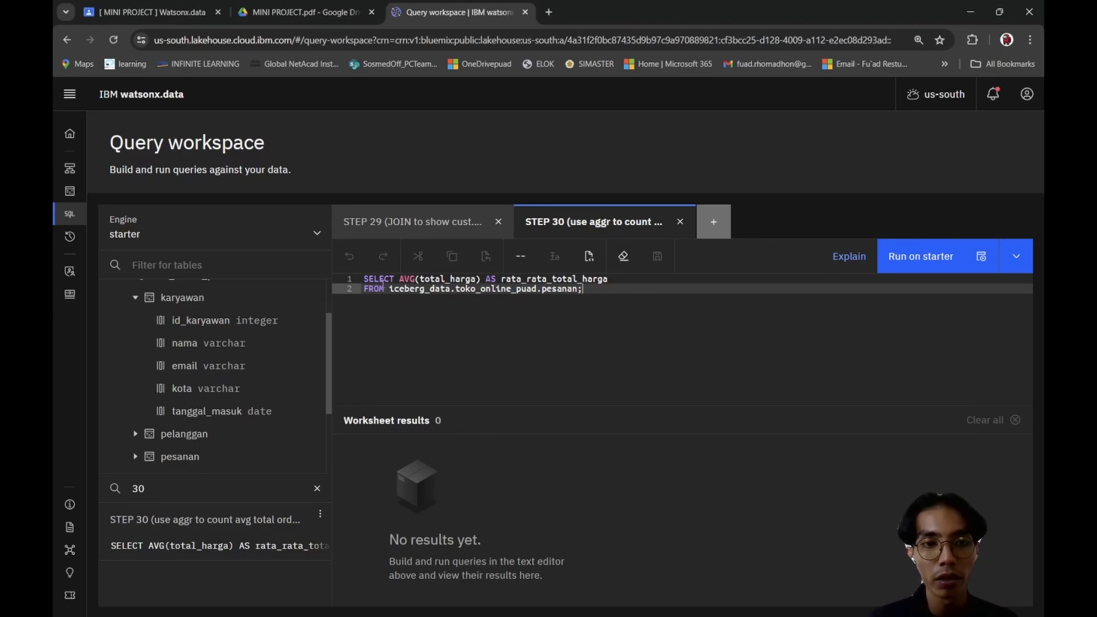
{"action": "left_click", "coordinate": [907, 261]}
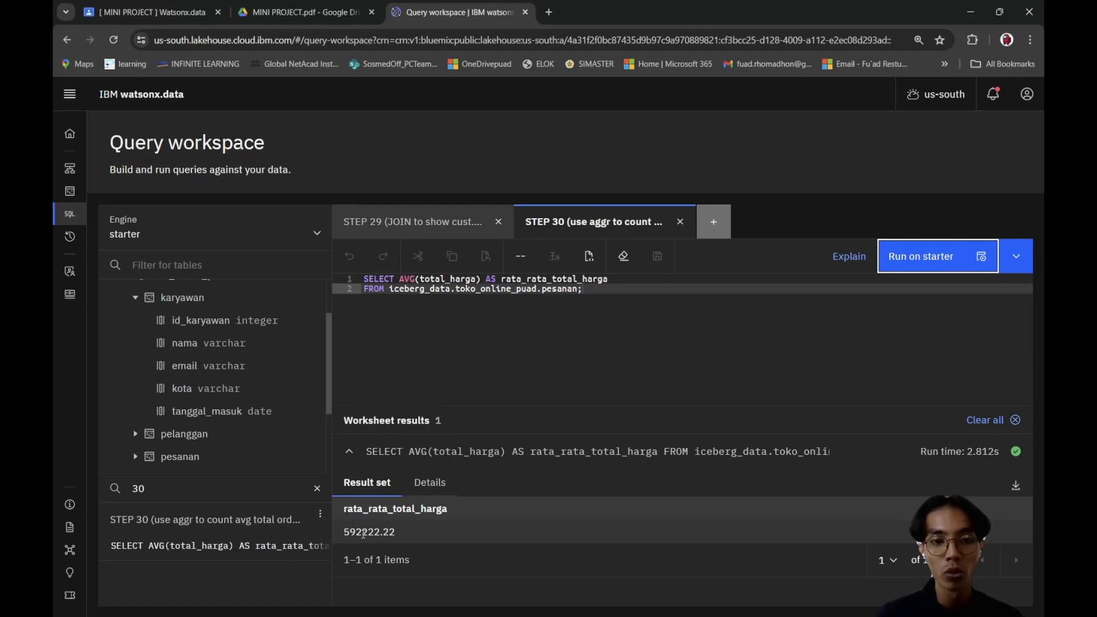
{"action": "left_click", "coordinate": [530, 366]}
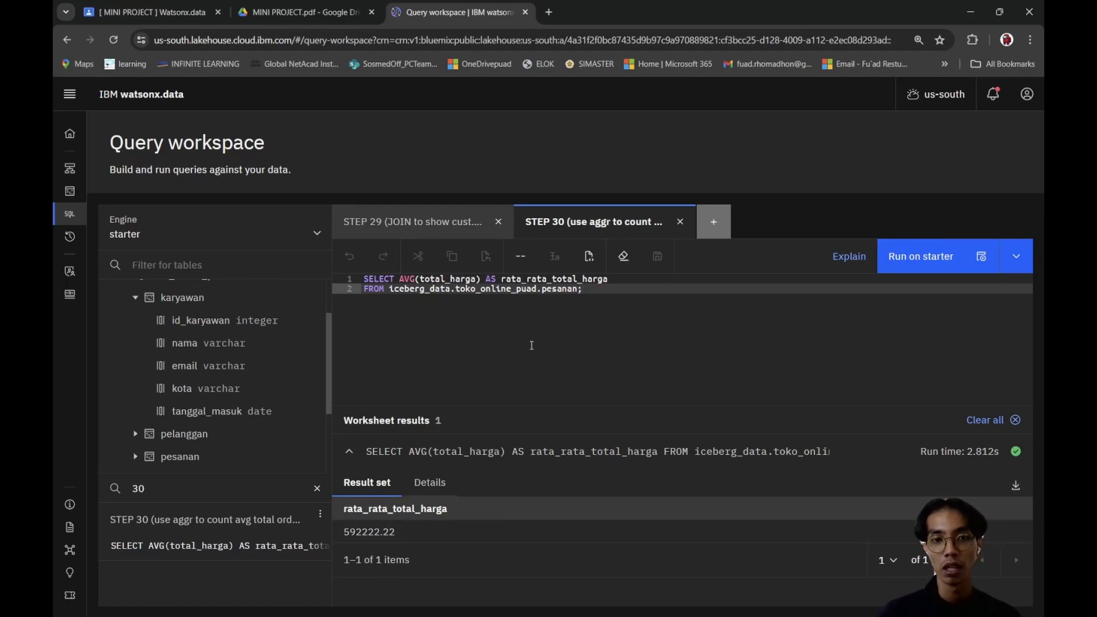
Step: Filter the saved worksheets by 31, open the STEP 31 worksheet and close the STEP 29 and STEP 30 worksheets
{"action": "left_click", "coordinate": [171, 489]}
{"action": "key", "text": "BackSpace"}
{"action": "type", "text": "1"}
{"action": "left_click", "coordinate": [162, 521]}
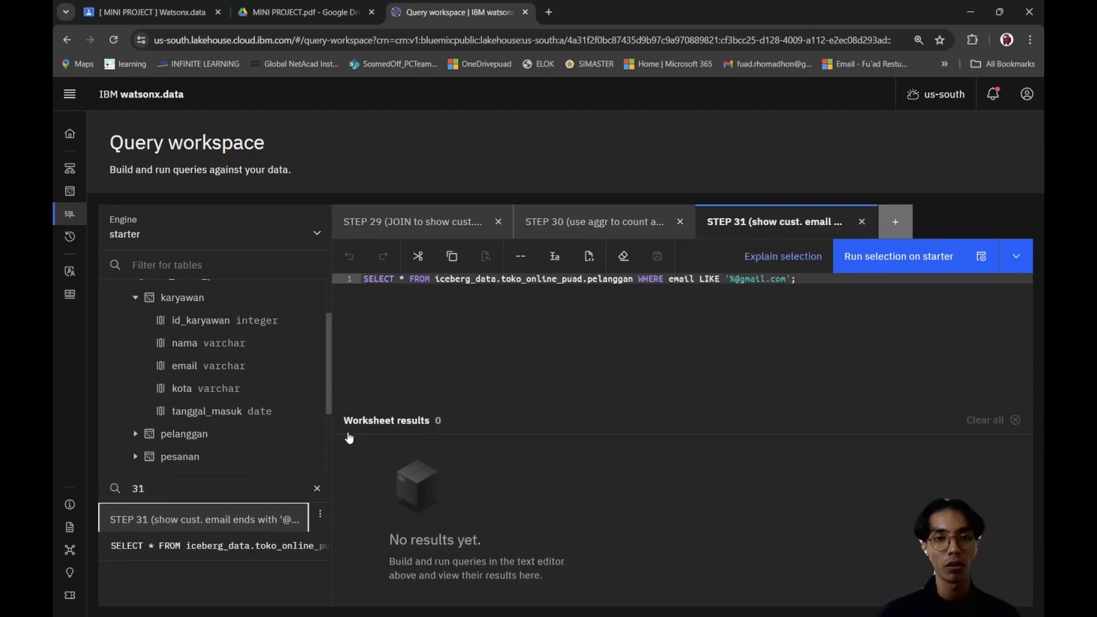
{"action": "left_click", "coordinate": [497, 223]}
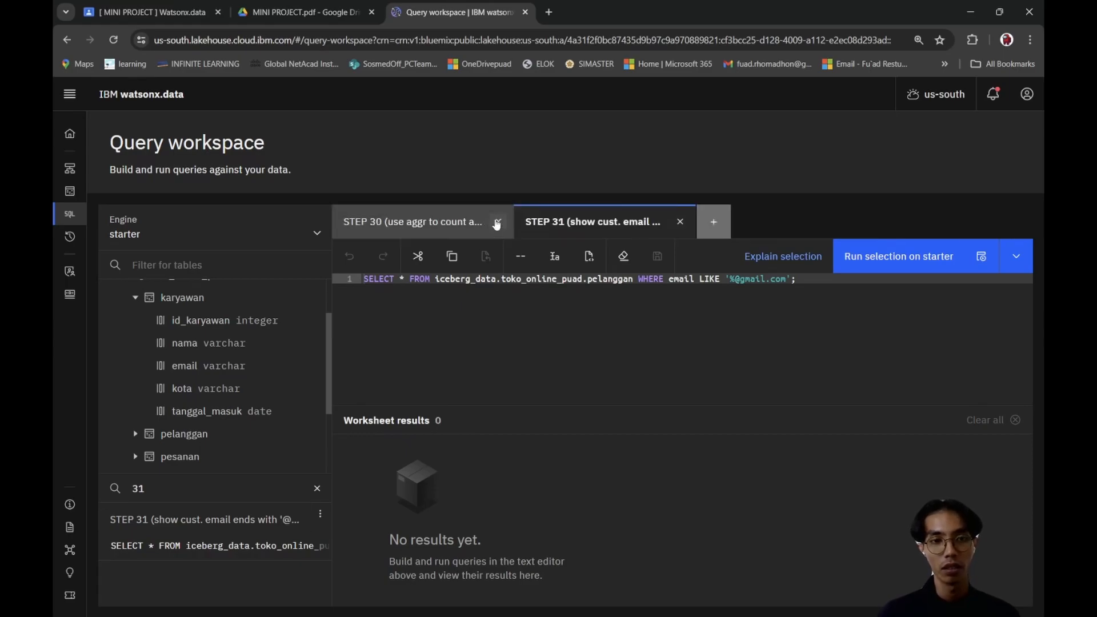
{"action": "left_click", "coordinate": [497, 223]}
{"action": "left_click", "coordinate": [506, 354]}
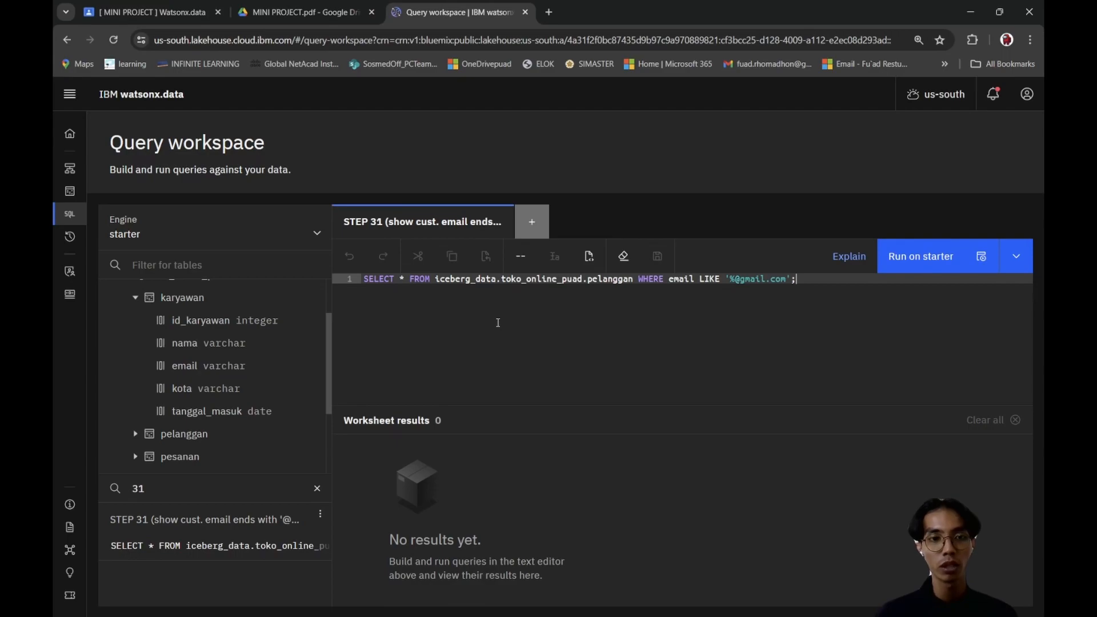
{"action": "key", "text": "alt+Tab"}
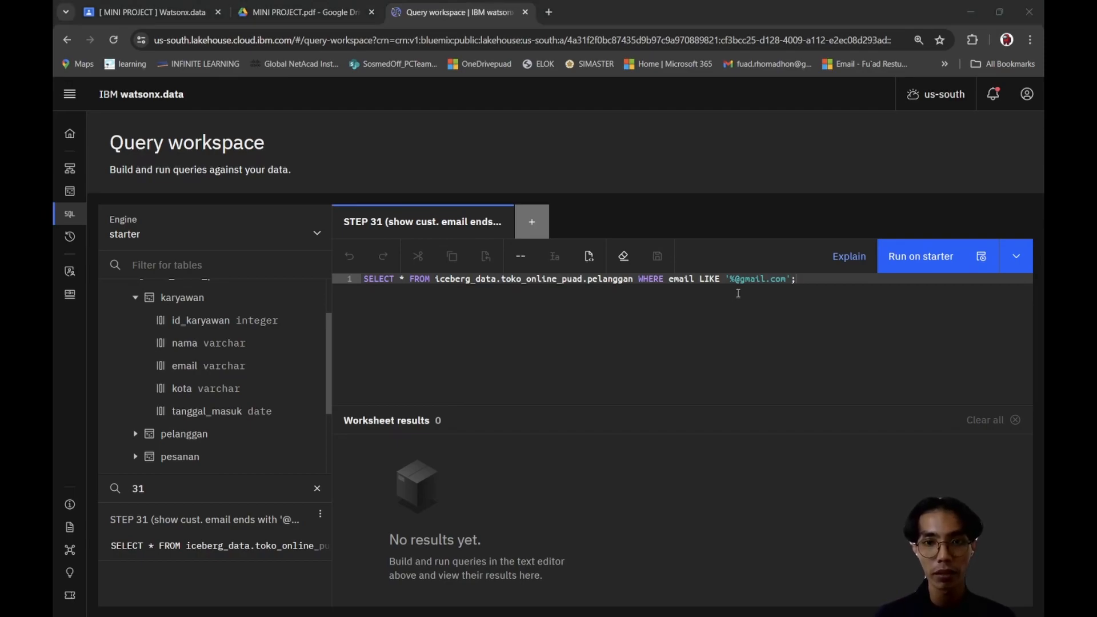
{"action": "left_click", "coordinate": [915, 257]}
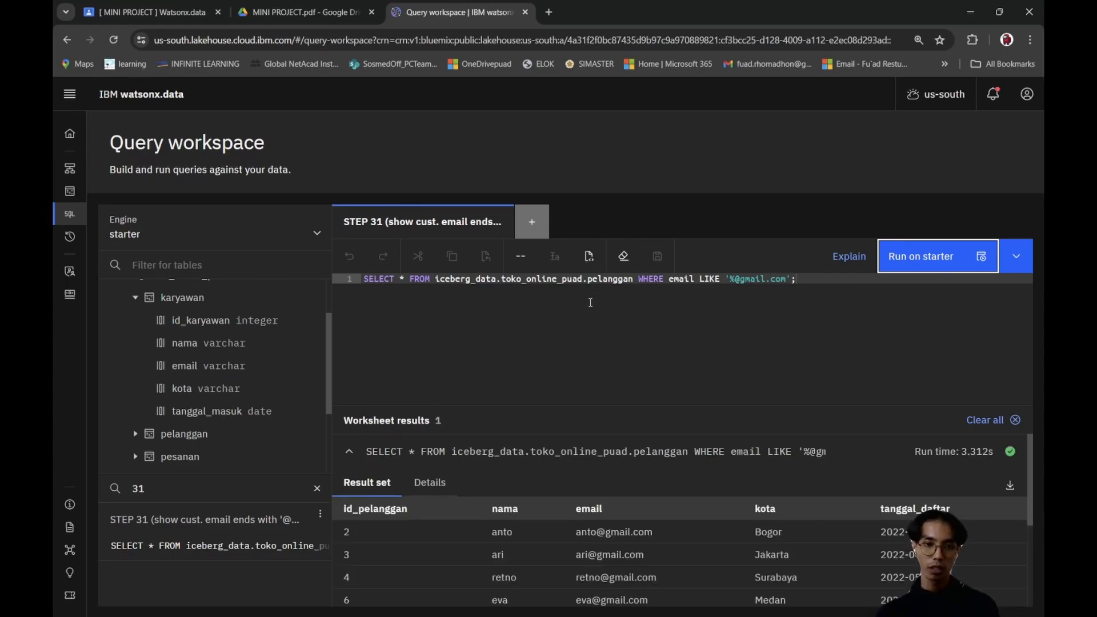
{"action": "scroll", "coordinate": [500, 487], "scroll_direction": "down", "scroll_amount": 3}
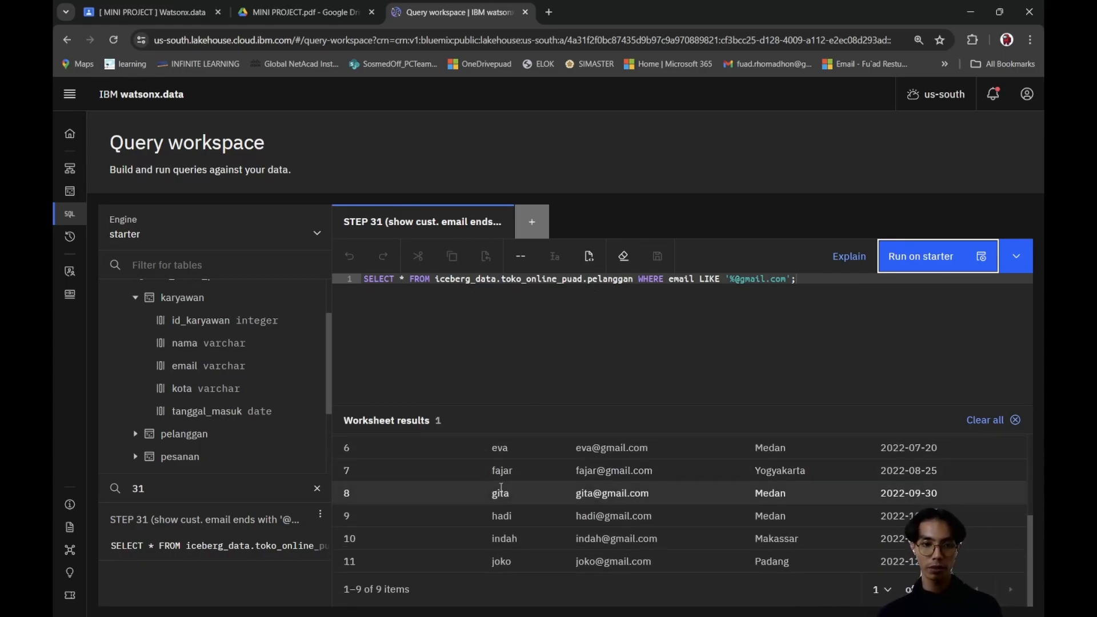
{"action": "scroll", "coordinate": [536, 488], "scroll_direction": "up", "scroll_amount": 4}
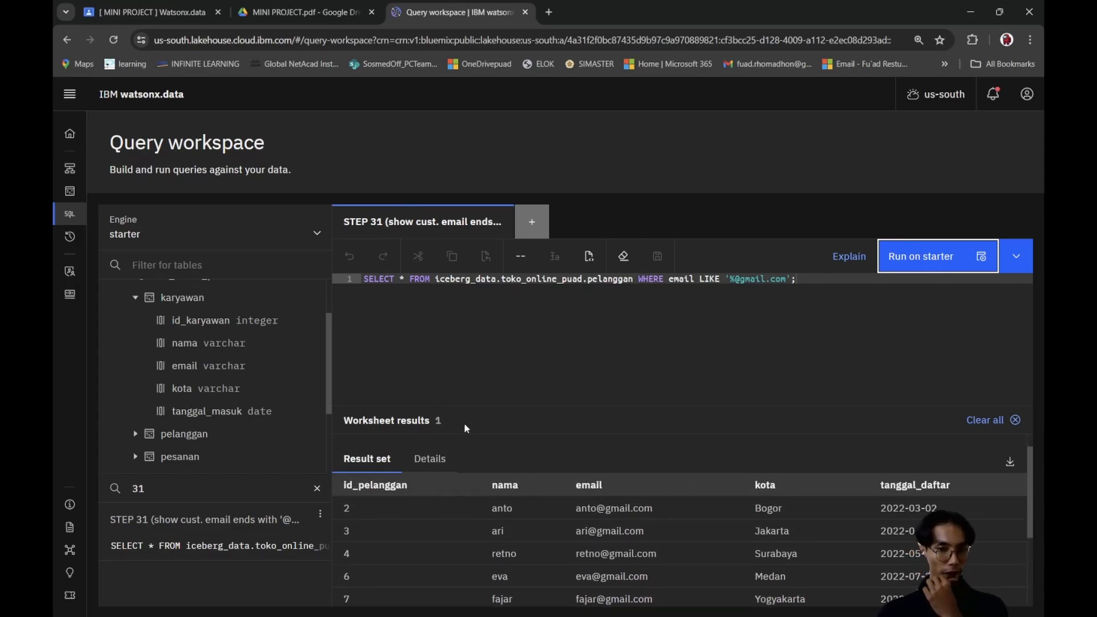
{"action": "scroll", "coordinate": [511, 503], "scroll_direction": "down", "scroll_amount": 3}
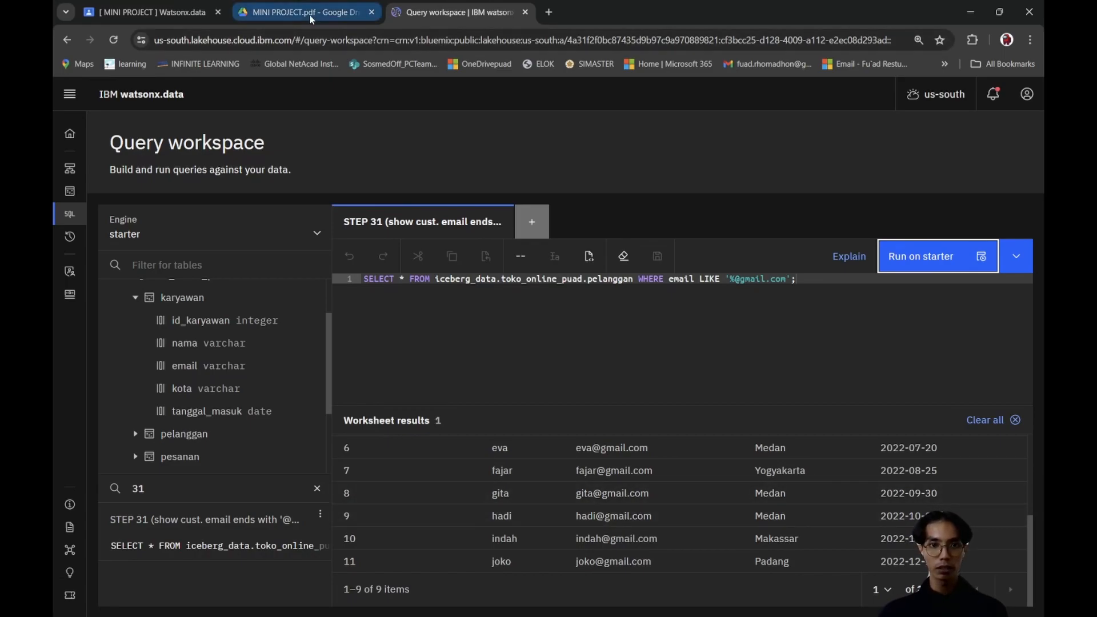
Step: Filter the saved worksheets by 32 and open the STEP 32 worksheet that deletes customer data
{"action": "left_click", "coordinate": [173, 485]}
{"action": "key", "text": "BackSpace"}
{"action": "type", "text": "2"}
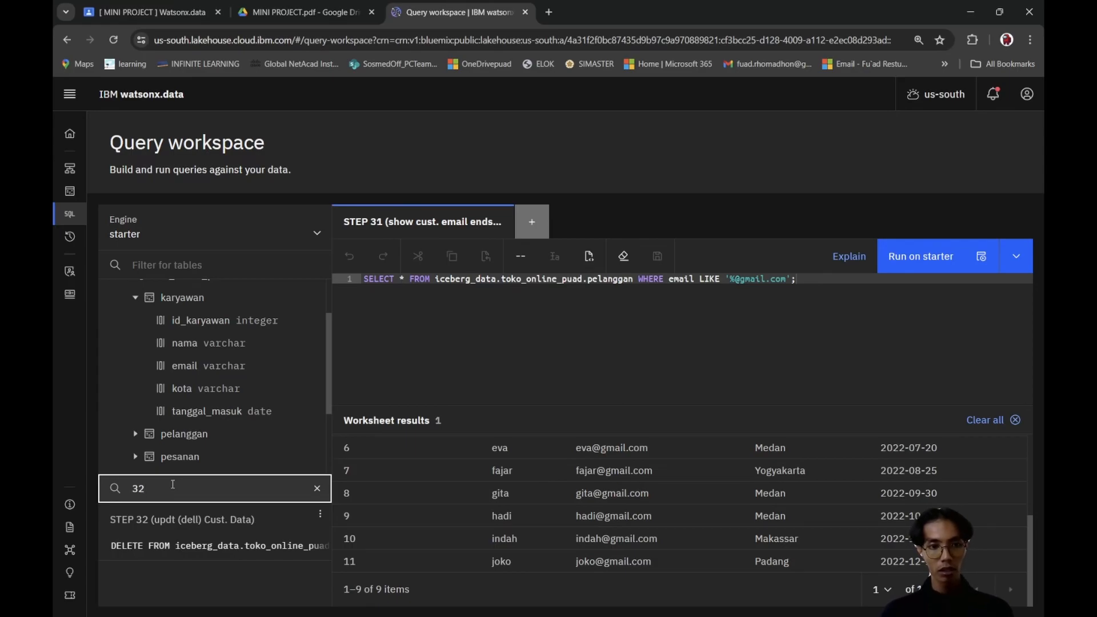
{"action": "left_click", "coordinate": [172, 520]}
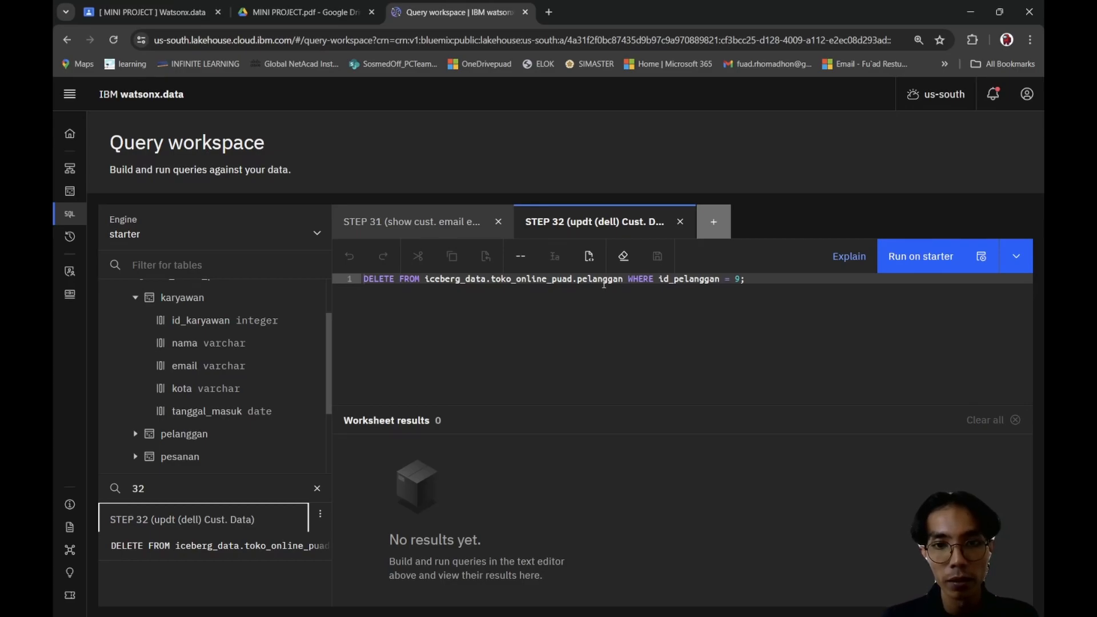
Step: Check the targeted customer in the STEP 31 results and run the STEP 32 DELETE on the pelanggan table
{"action": "left_click", "coordinate": [466, 226]}
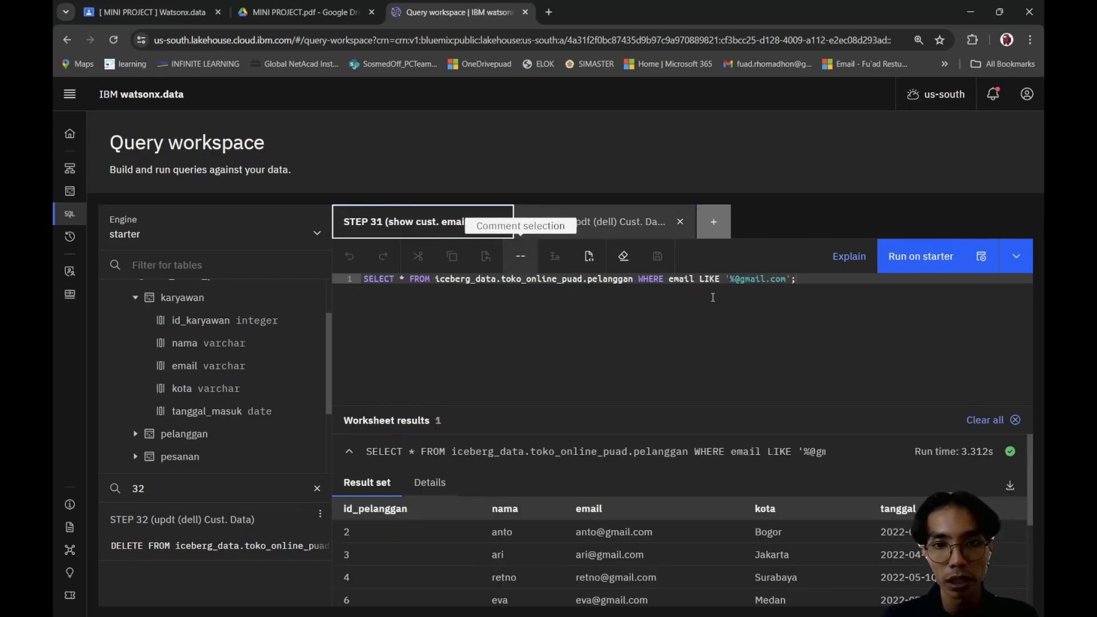
{"action": "scroll", "coordinate": [434, 503], "scroll_direction": "down", "scroll_amount": 3}
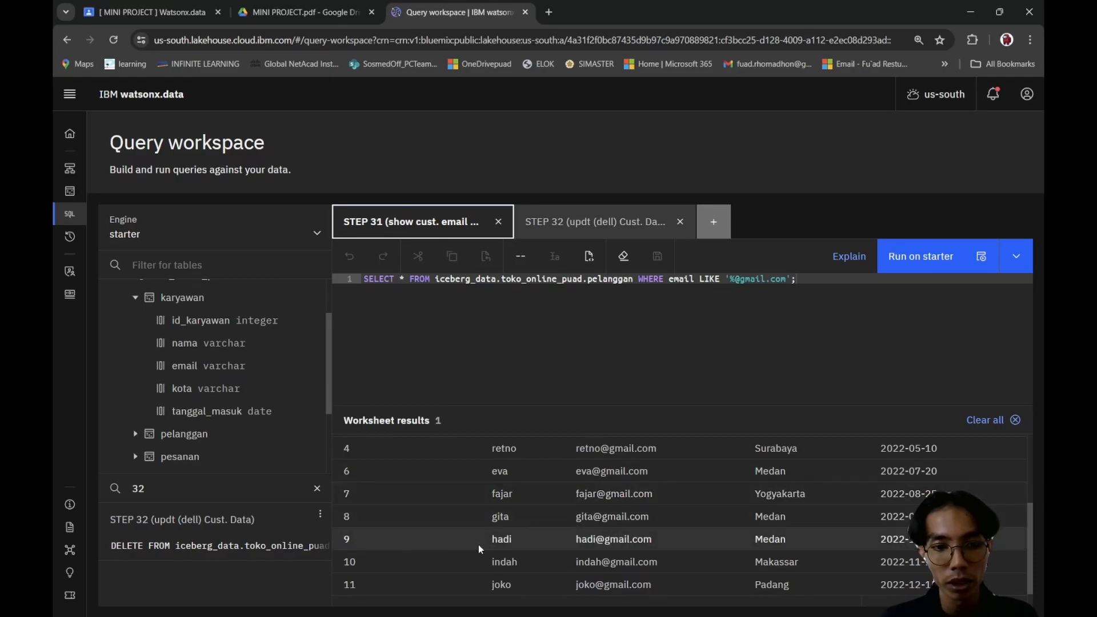
{"action": "left_click", "coordinate": [634, 222]}
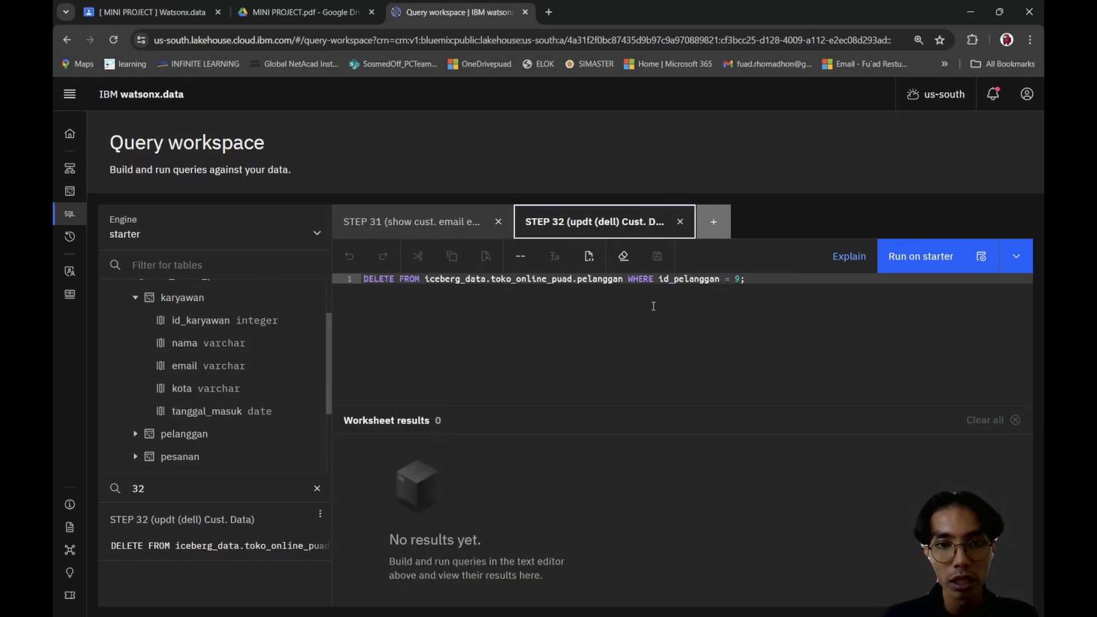
{"action": "left_click", "coordinate": [910, 252]}
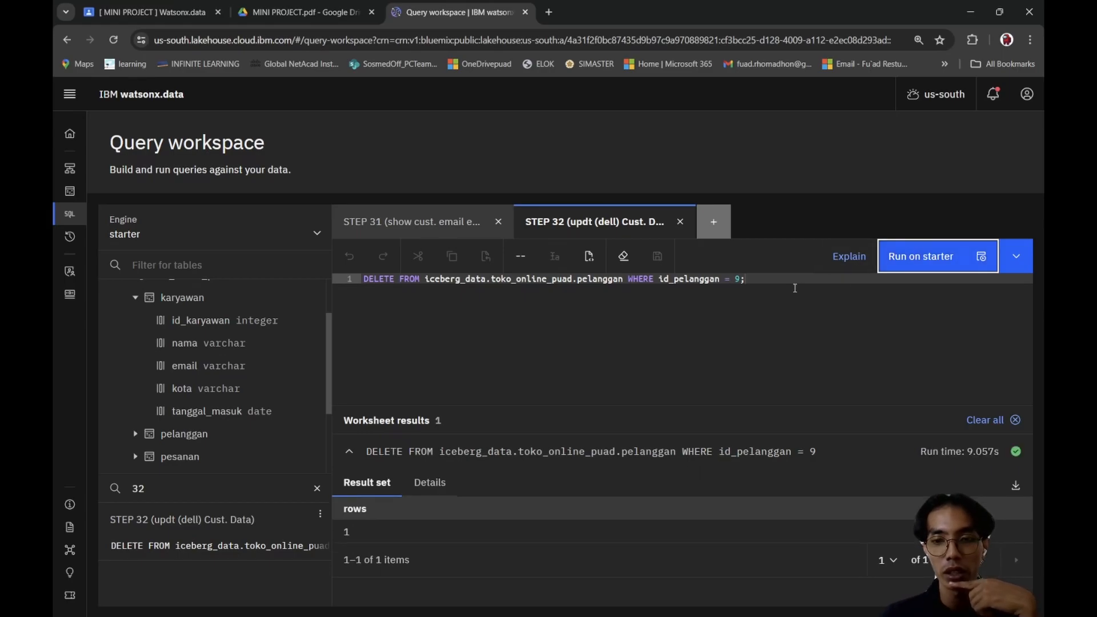
Step: Rerun the STEP 31 Gmail query and examine its result set for the customer targeted by the deletion
{"action": "left_click", "coordinate": [464, 237]}
{"action": "left_click", "coordinate": [954, 258]}
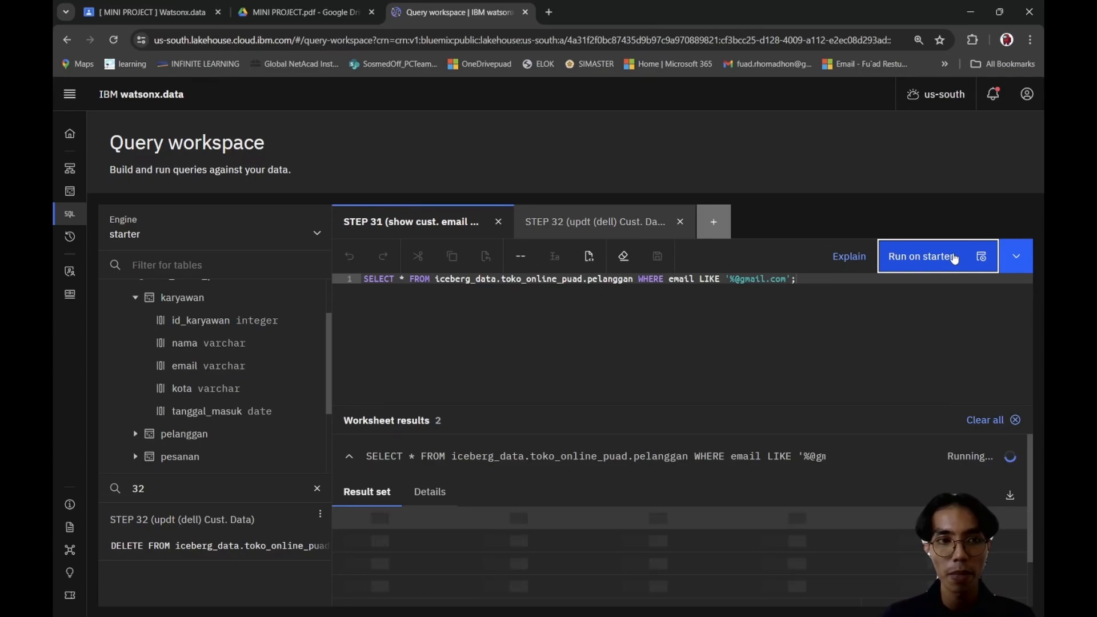
{"action": "left_click", "coordinate": [275, 7]}
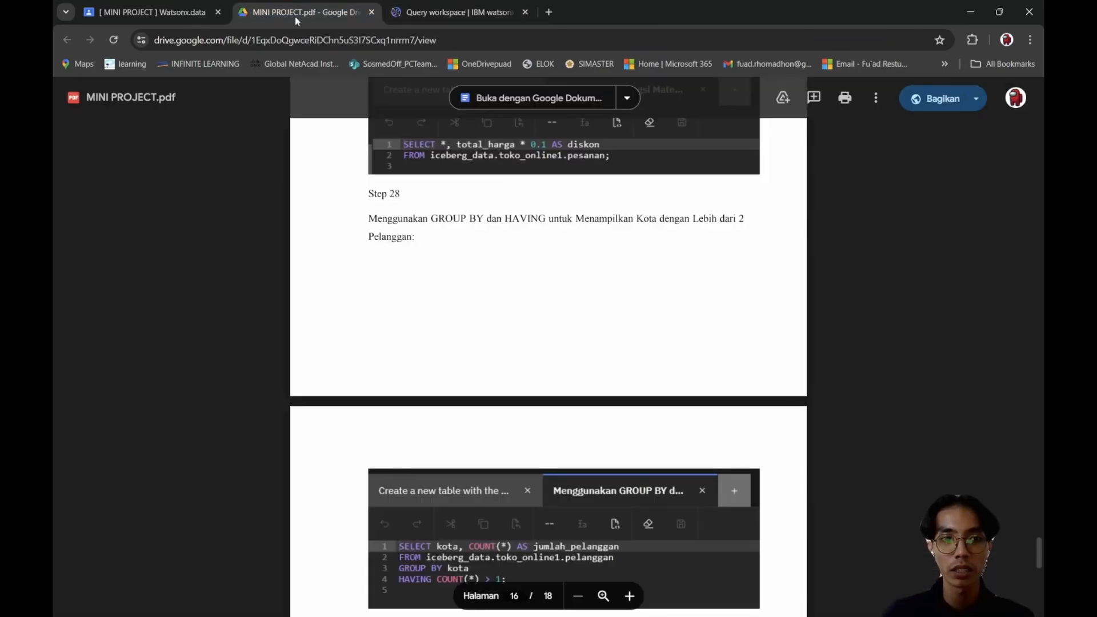
{"action": "left_click_drag", "start_coordinate": [1035, 542], "coordinate": [1033, 493]}
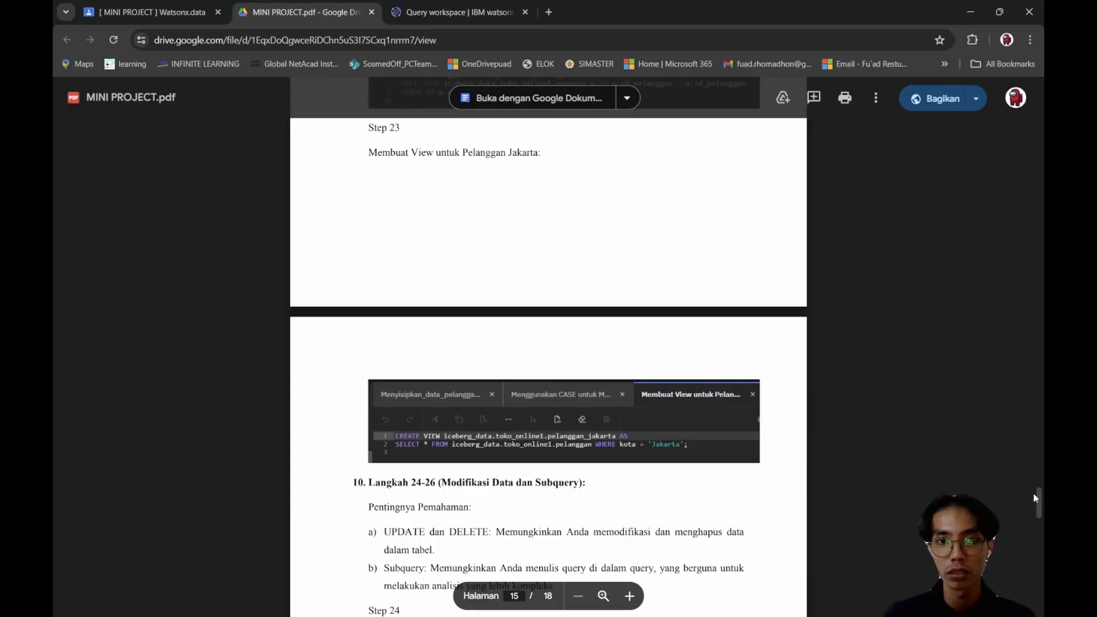
{"action": "left_click", "coordinate": [438, 13]}
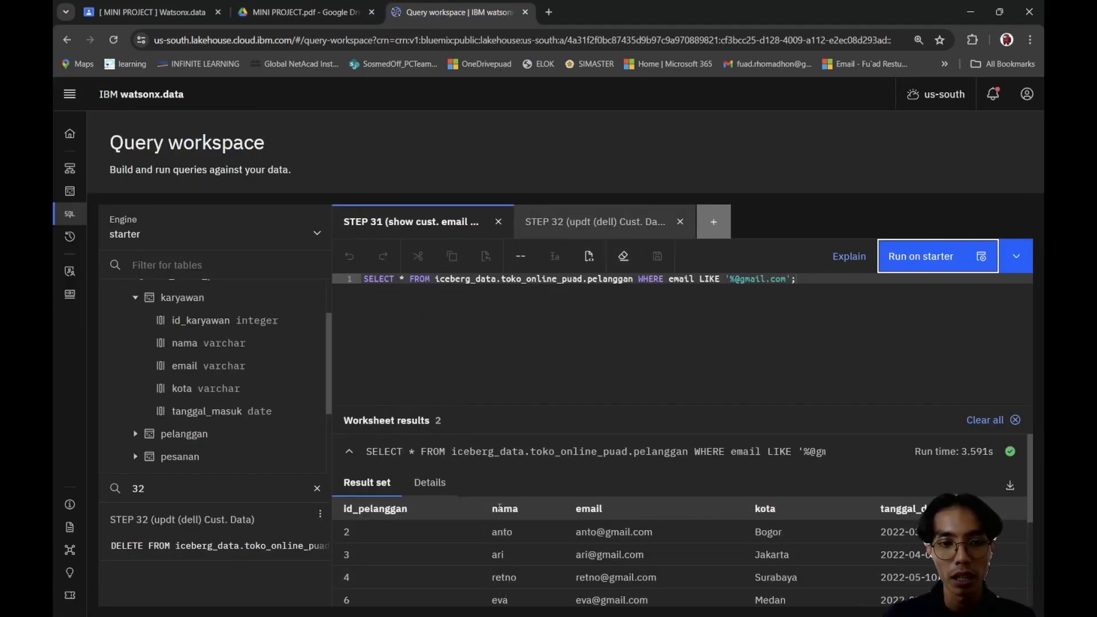
{"action": "scroll", "coordinate": [497, 511], "scroll_direction": "down", "scroll_amount": 3}
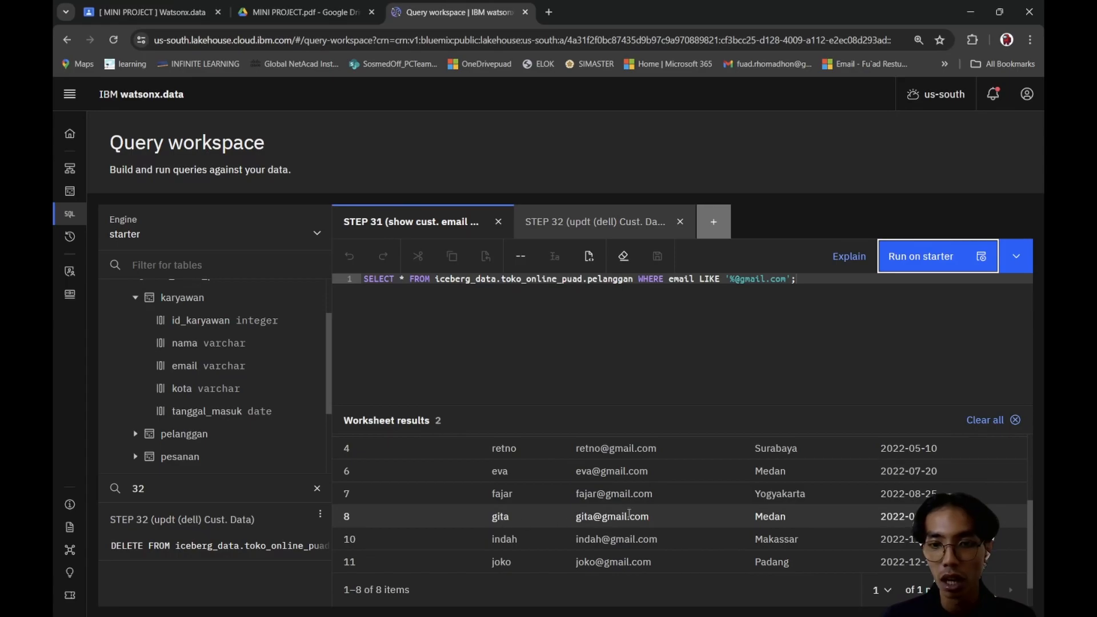
{"action": "scroll", "coordinate": [595, 514], "scroll_direction": "up", "scroll_amount": 3}
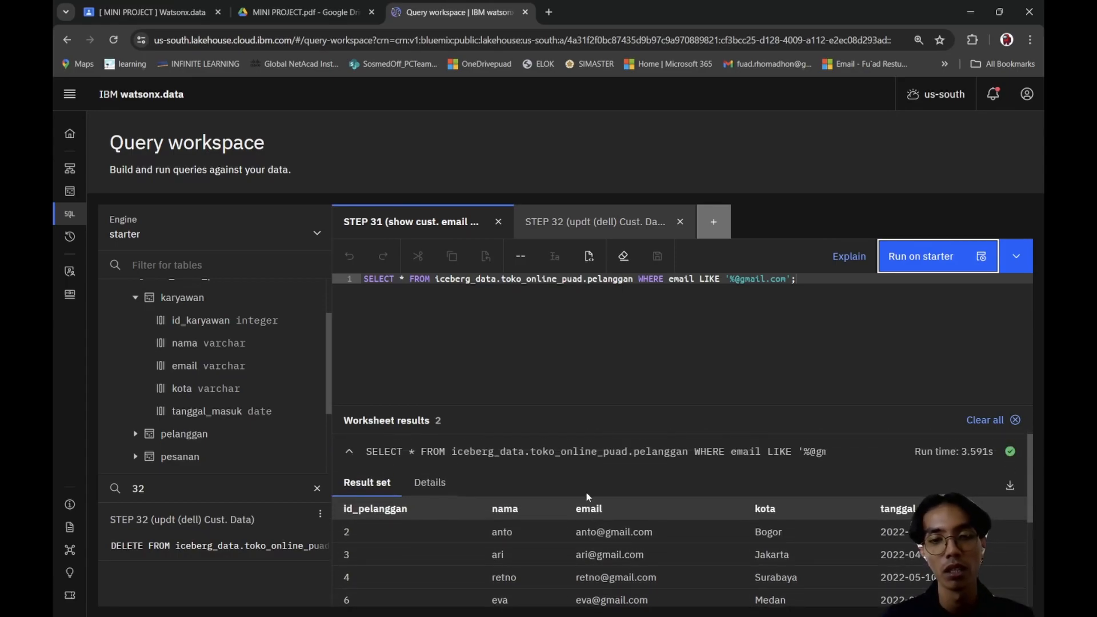
{"action": "left_click", "coordinate": [681, 337]}
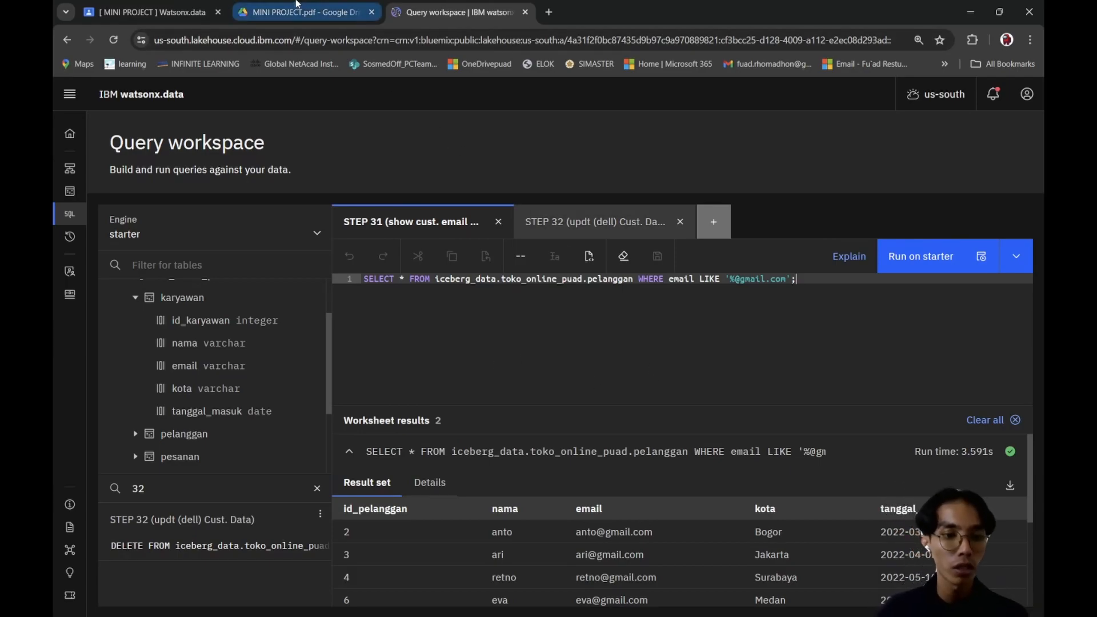
Step: Search the saved worksheets for 33 and clear the search
{"action": "left_click", "coordinate": [176, 484]}
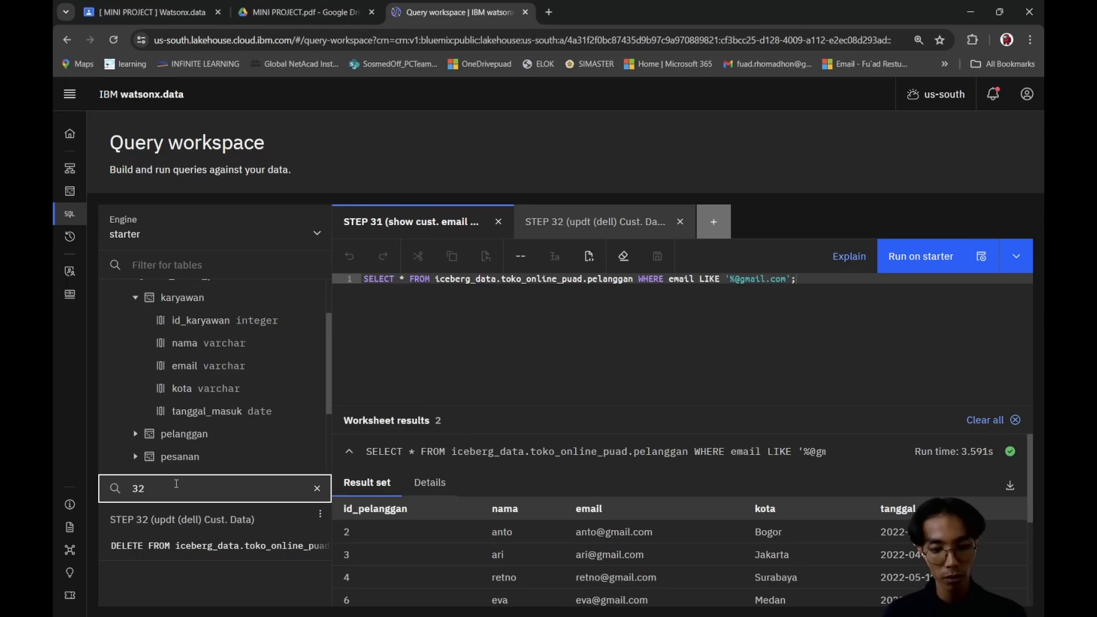
{"action": "key", "text": "BackSpace"}
{"action": "type", "text": "3"}
{"action": "key", "text": "BackSpace"}
{"action": "key", "text": "BackSpace"}
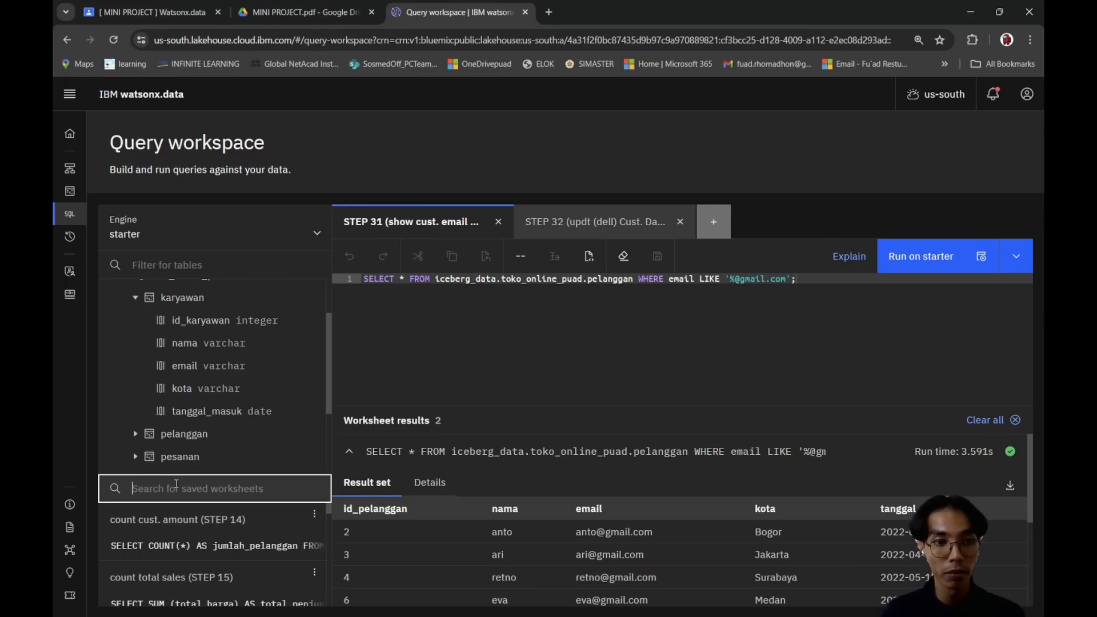
Step: Read through the remaining steps of MINI PROJECT.pdf to its KESIMPULAN section and return to the query workspace
{"action": "left_click", "coordinate": [272, 17]}
{"action": "scroll", "coordinate": [634, 406], "scroll_direction": "down", "scroll_amount": 15}
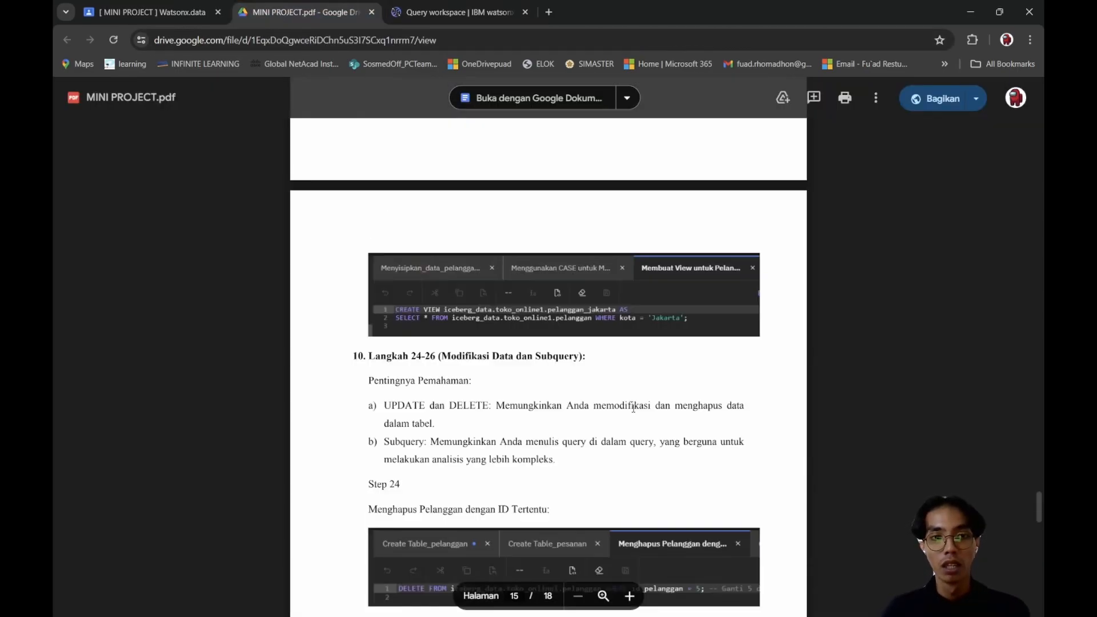
{"action": "scroll", "coordinate": [638, 405], "scroll_direction": "down", "scroll_amount": 15}
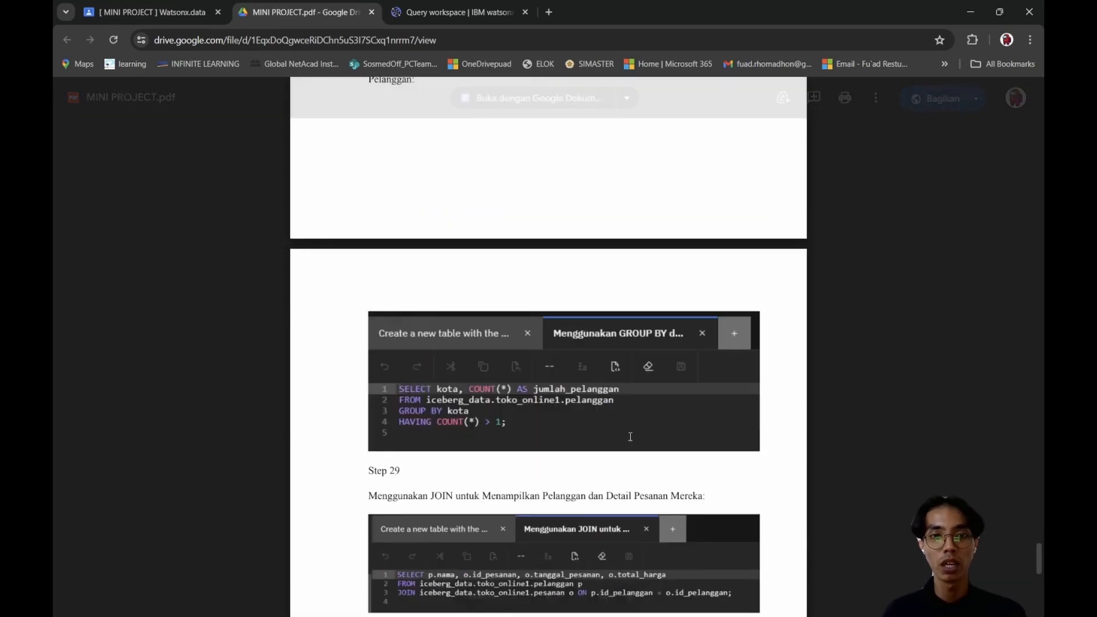
{"action": "scroll", "coordinate": [628, 437], "scroll_direction": "down", "scroll_amount": 10}
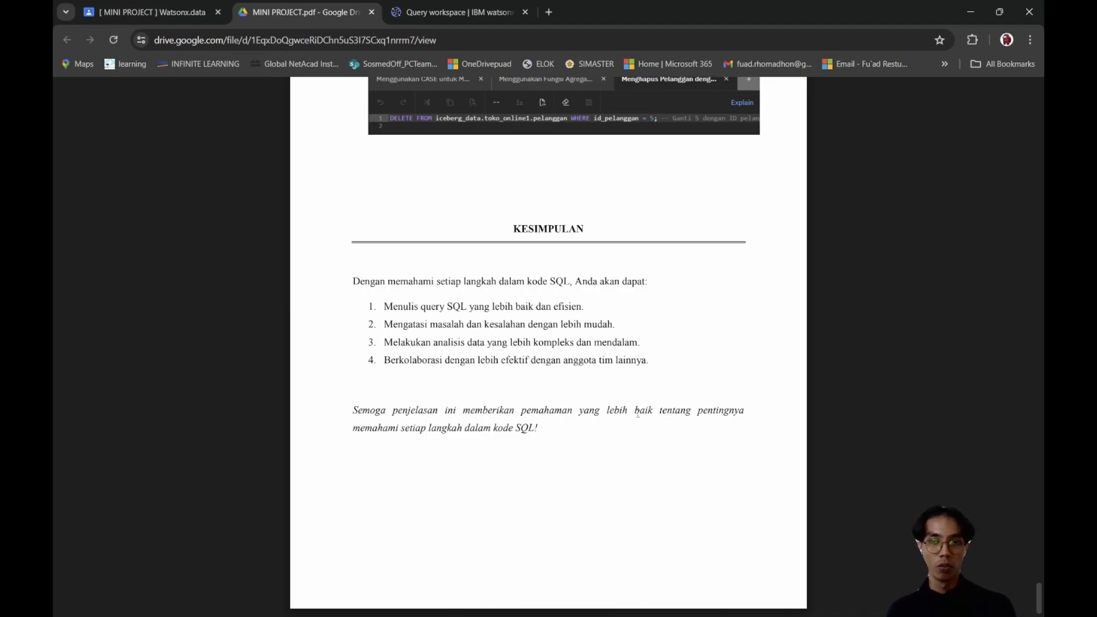
{"action": "key", "text": "alt+Tab"}
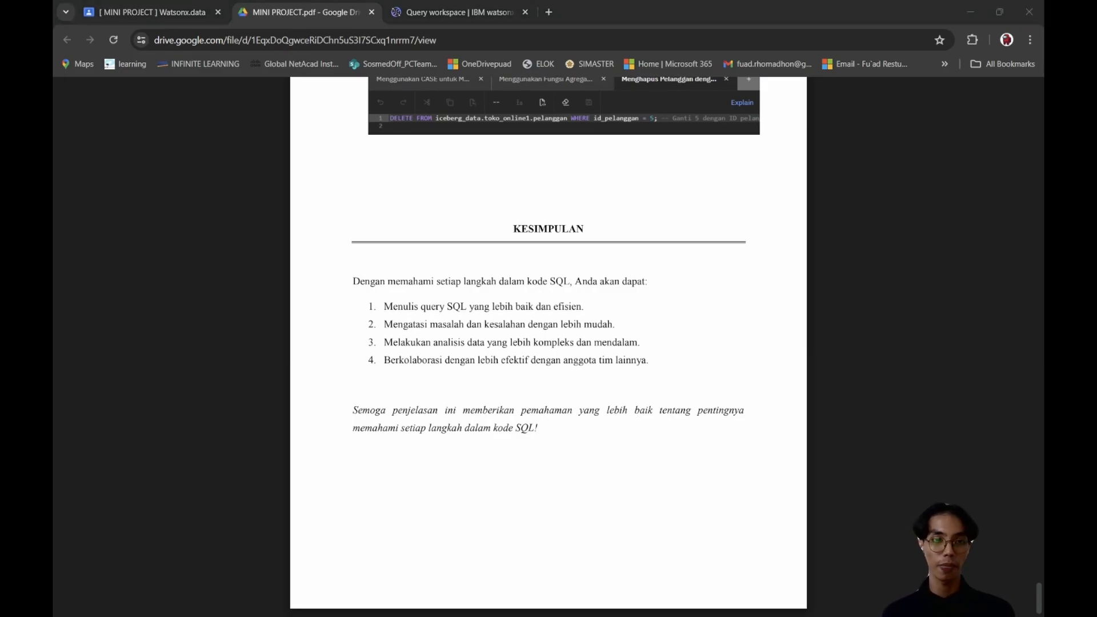
{"action": "left_click", "coordinate": [434, 10]}
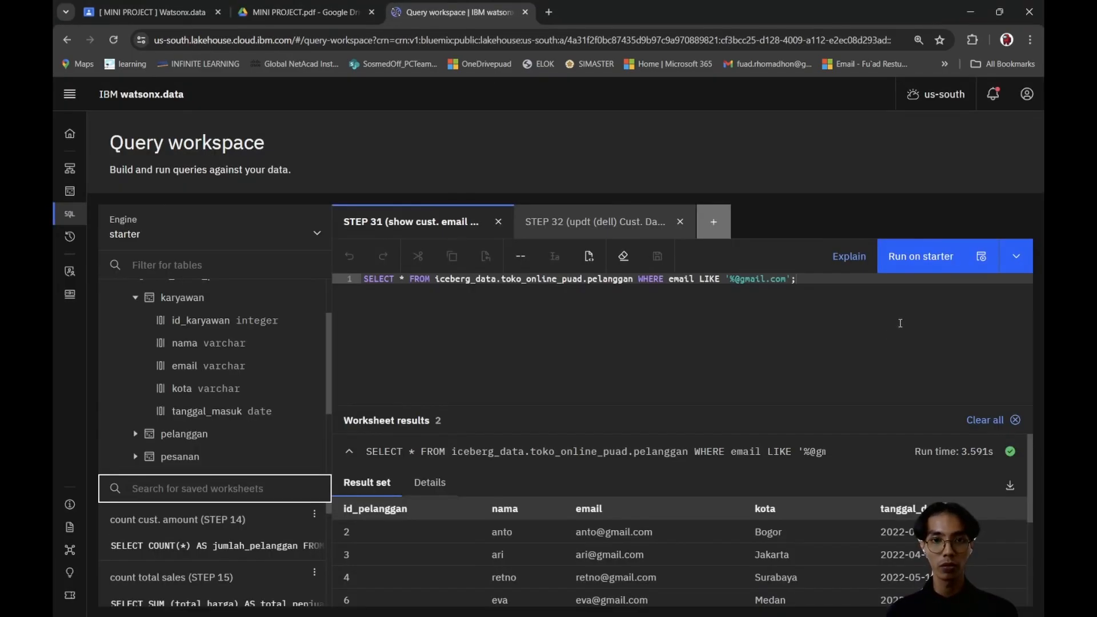